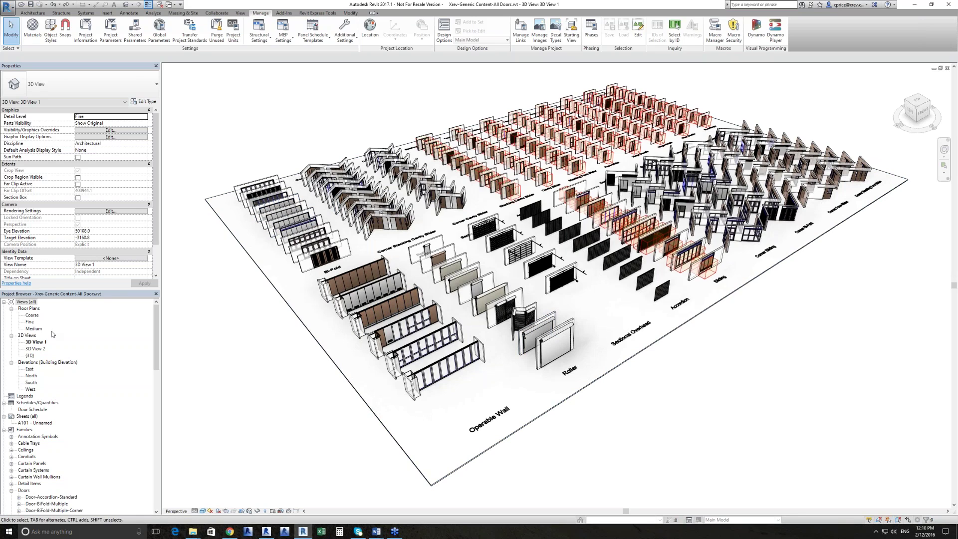
Open the {3D} view and look over the full layout of door families from above
left_click(31, 355)
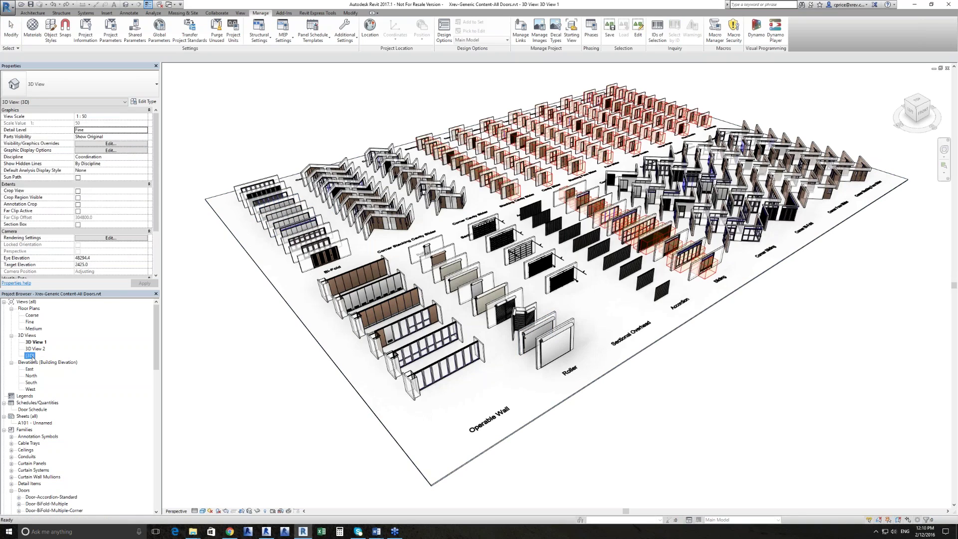
double_click(31, 356)
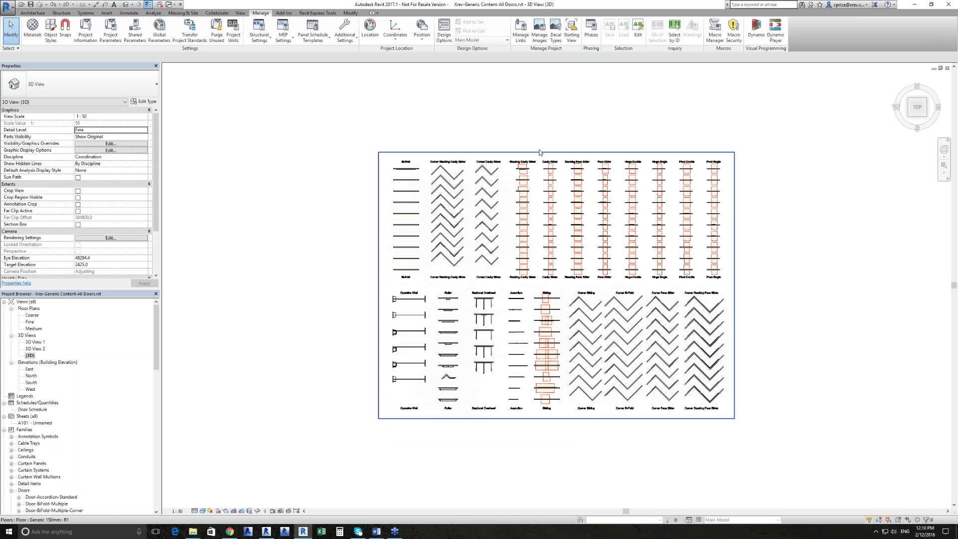
scroll(539, 152, "up", 3)
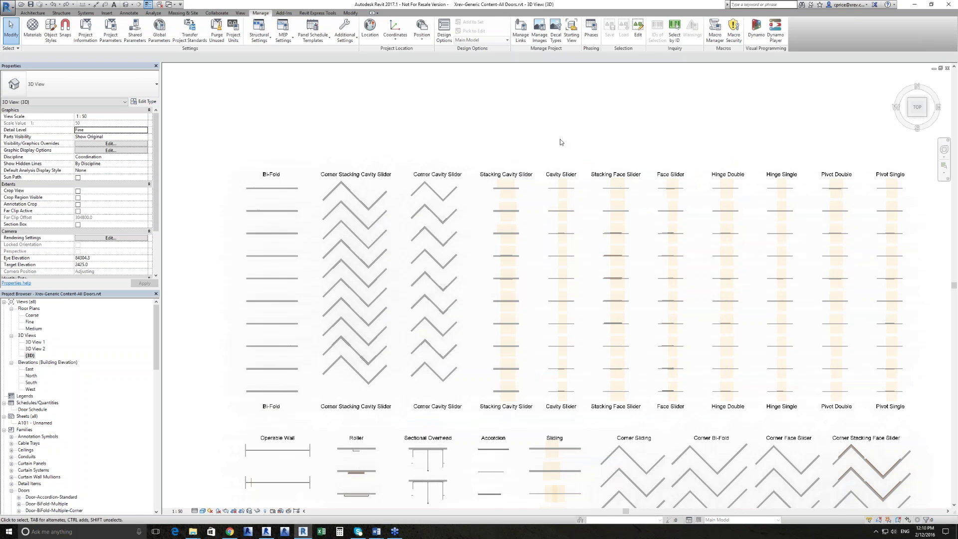
scroll(561, 142, "down", 1)
middle_click_drag(561, 142, 485, 126)
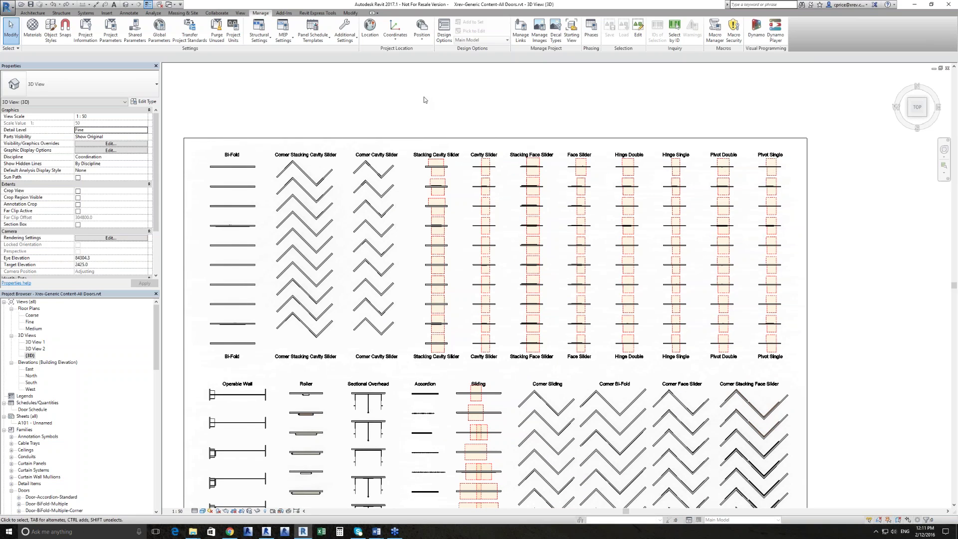
scroll(424, 100, "down", 1)
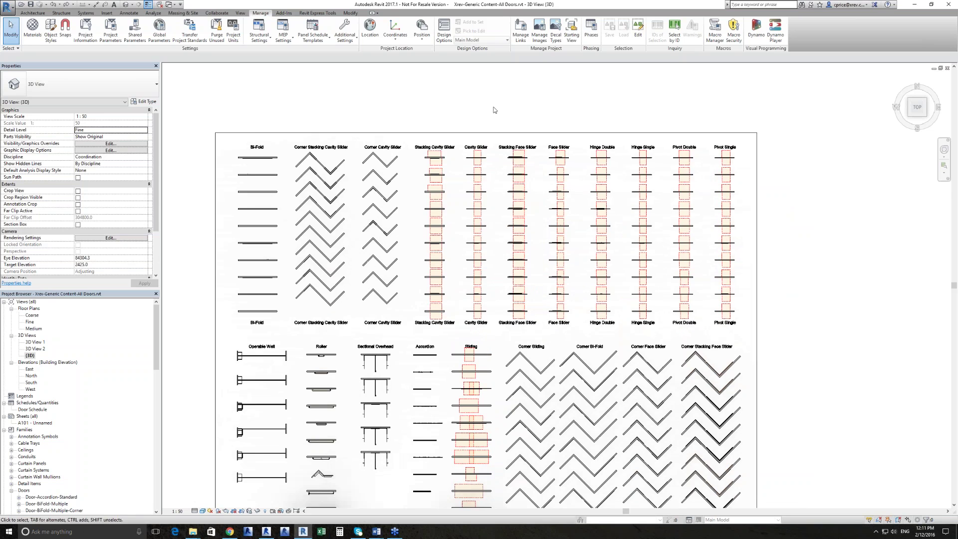
middle_click_drag(494, 108, 564, 59)
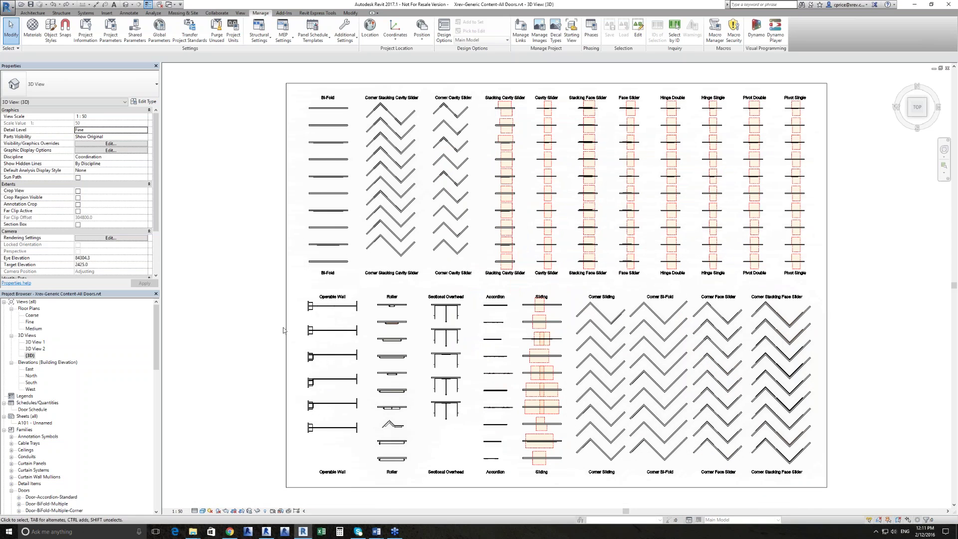
View the whole door layout at an angle from the front to show the doors in three dimensions
middle_click_drag(287, 300, 289, 301, "shift")
middle_click_drag(347, 307, 349, 307, "shift")
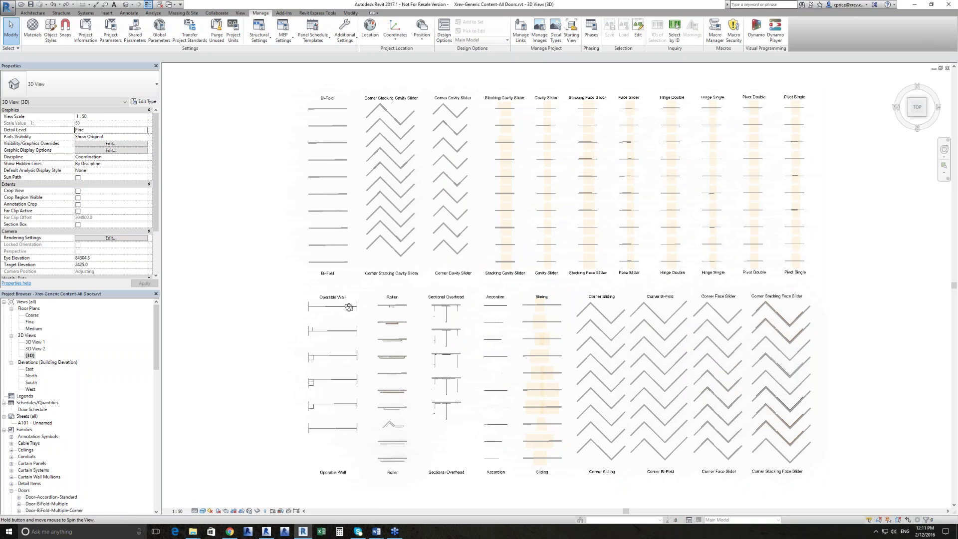
middle_click_drag(349, 307, 367, 181, "shift")
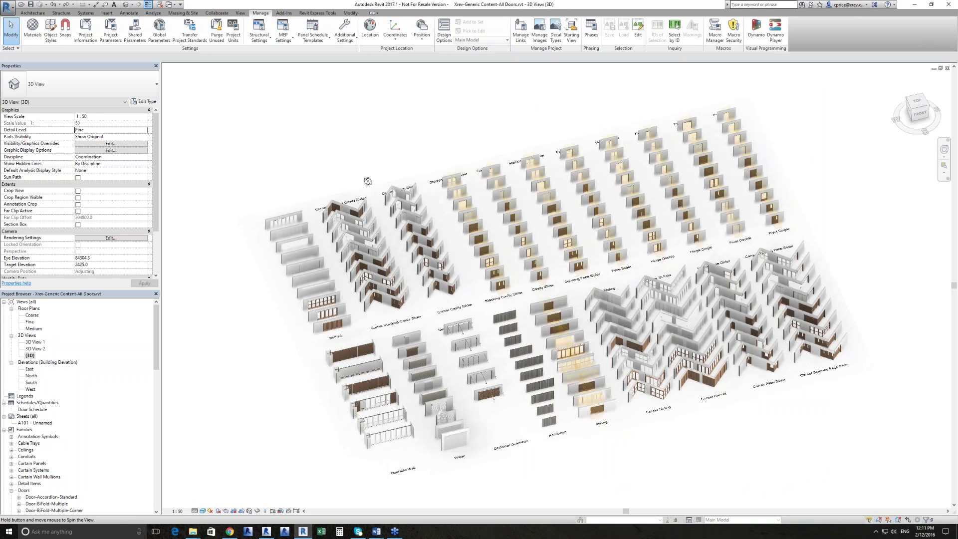
middle_click_drag(367, 181, 683, 407, "shift")
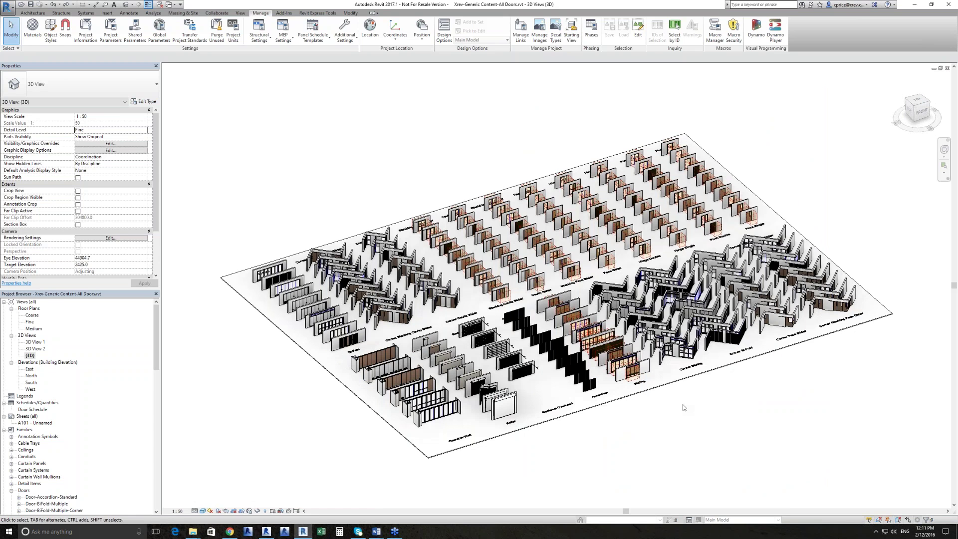
middle_click_drag(683, 407, 675, 401, "shift")
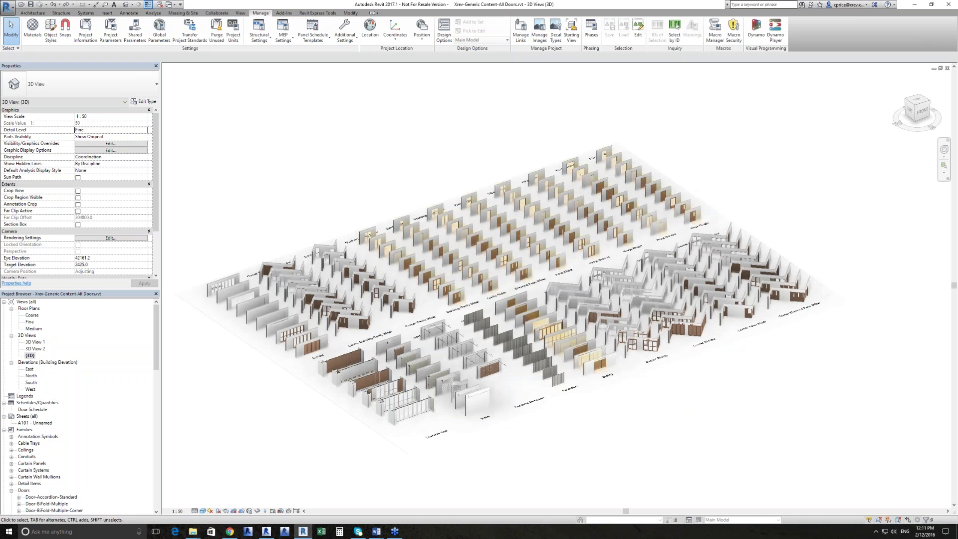
Set the 3D view's detail level to Coarse and inspect the corner door families
left_click(194, 510)
left_click(206, 488)
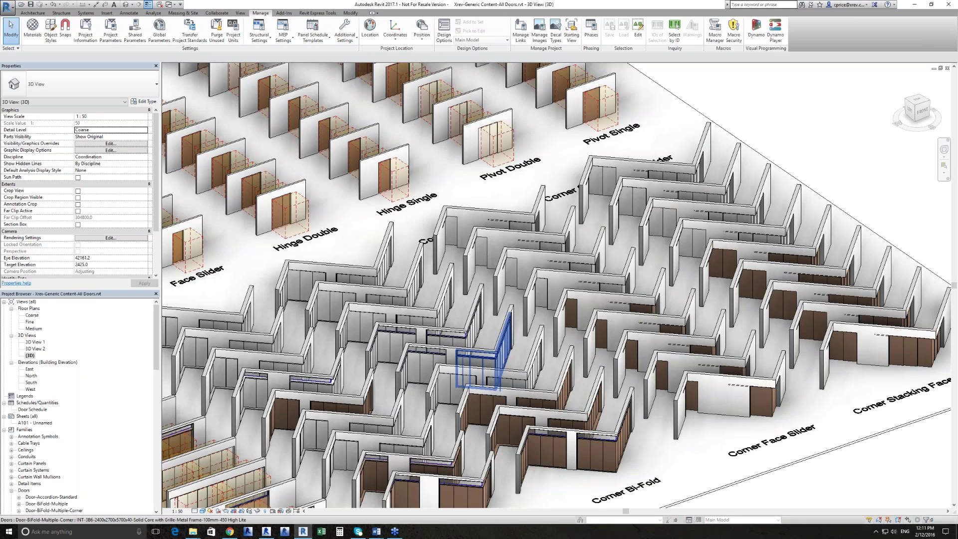
middle_click_drag(720, 148, 734, 183)
scroll(734, 182, "up", 1)
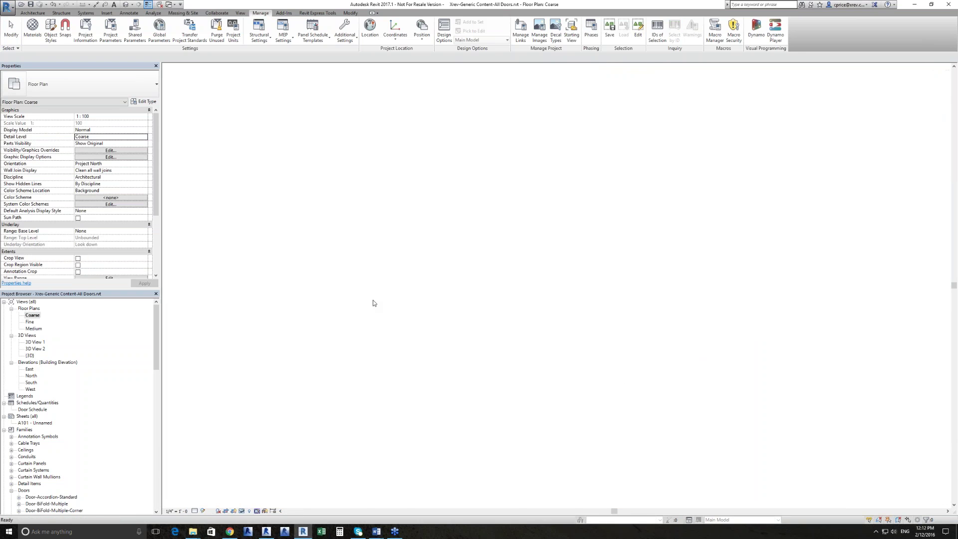
In the Coarse floor plan, examine the upper row's door symbols from Pivot Single across to the cavity sliders
scroll(703, 155, "up", 5)
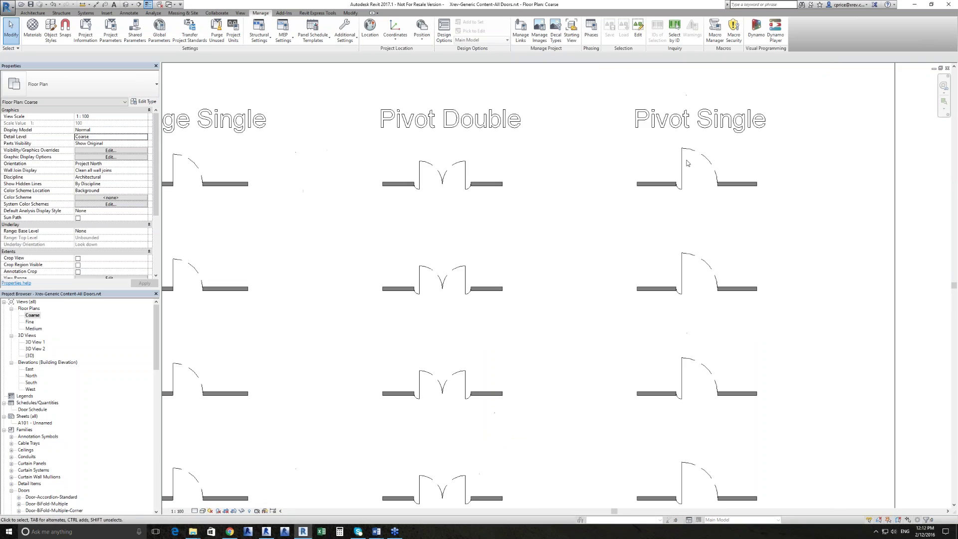
middle_click_drag(467, 213, 726, 234)
middle_click_drag(456, 253, 733, 237)
middle_click_drag(434, 237, 783, 226)
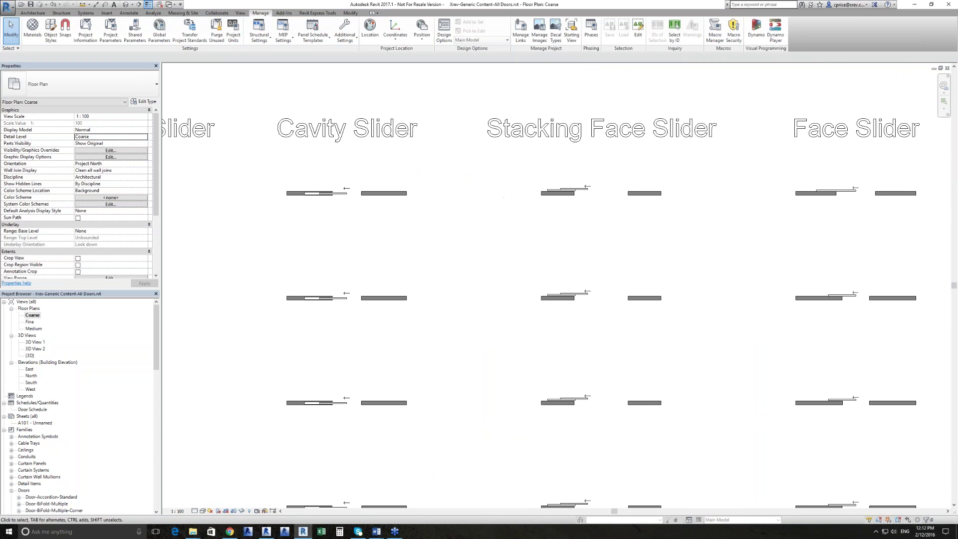
middle_click_drag(404, 228, 781, 211)
middle_click_drag(406, 210, 749, 185)
scroll(427, 205, "up", 2)
middle_click_drag(427, 205, 777, 198)
Examine the lower row's plan symbols from the overhead doors to the corner face sliders, finishing with the whole plan
scroll(494, 160, "down", 3)
middle_click_drag(638, 471, 498, 219)
scroll(498, 218, "up", 1)
middle_click_drag(735, 221, 356, 200)
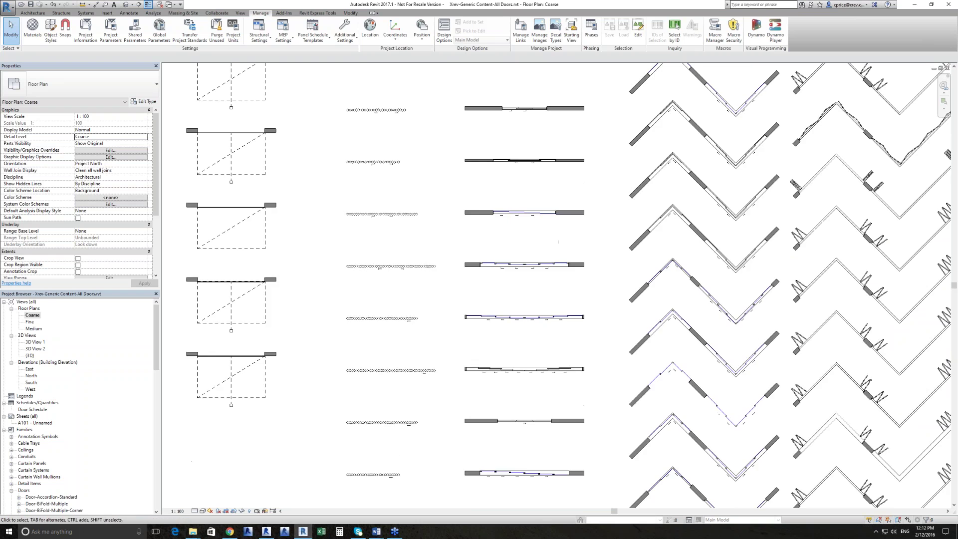
middle_click_drag(614, 204, 351, 191)
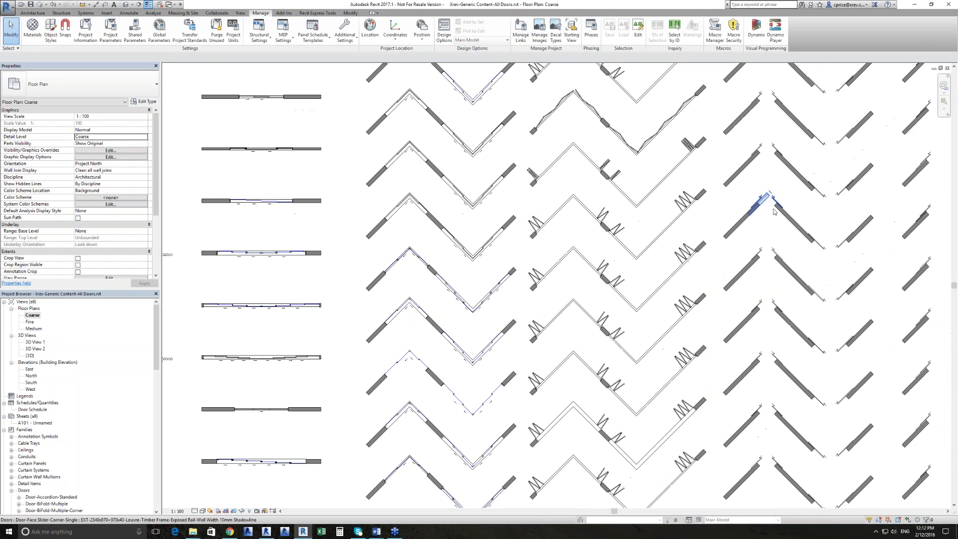
middle_click_drag(773, 211, 417, 202)
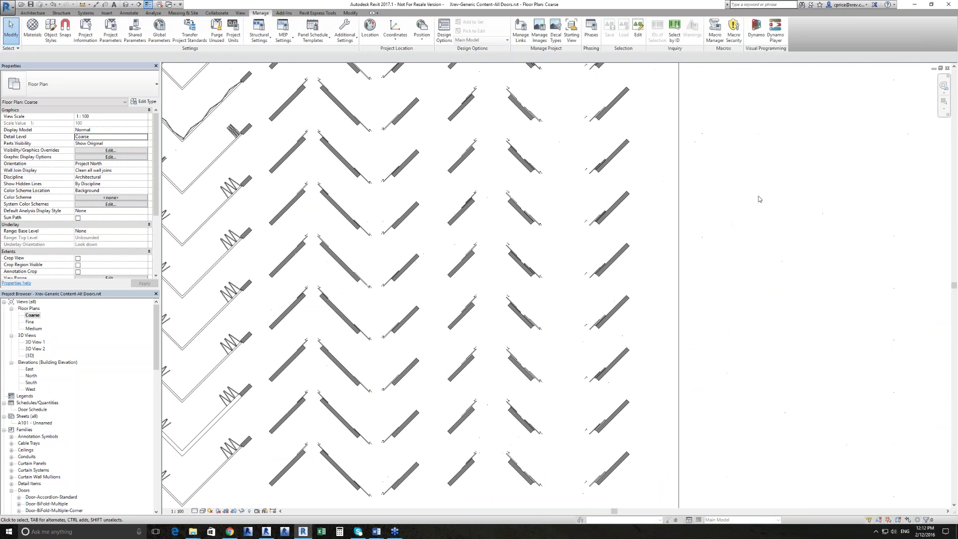
middle_click(842, 188)
middle_click(842, 188)
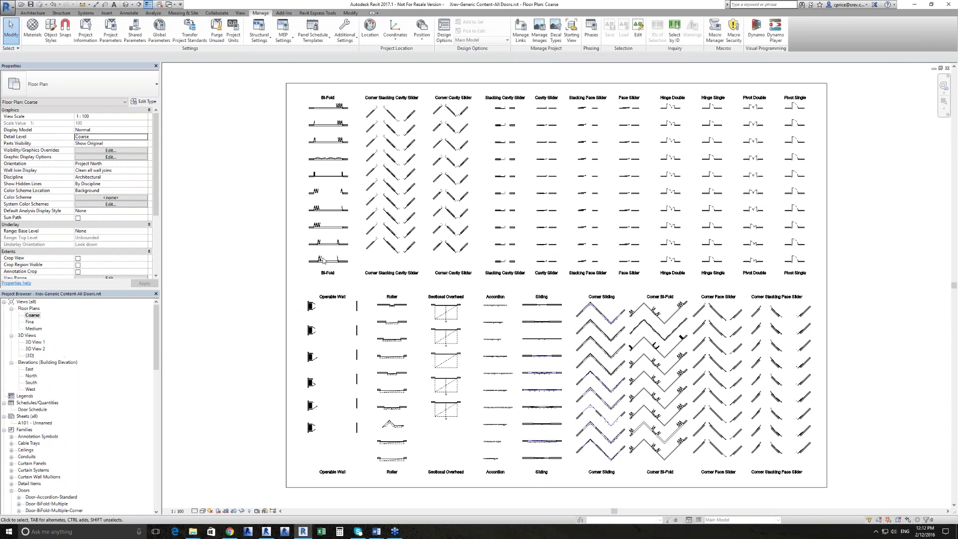
Return to the {3D} view at Medium detail level and inspect the grilles and kickplates of the front sliding door
double_click(30, 355)
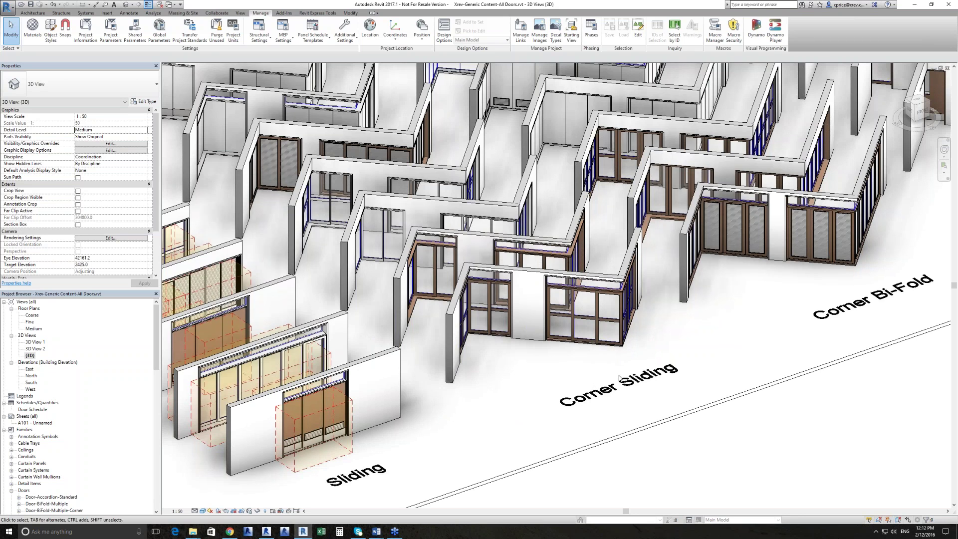
middle_click_drag(619, 378, 778, 369)
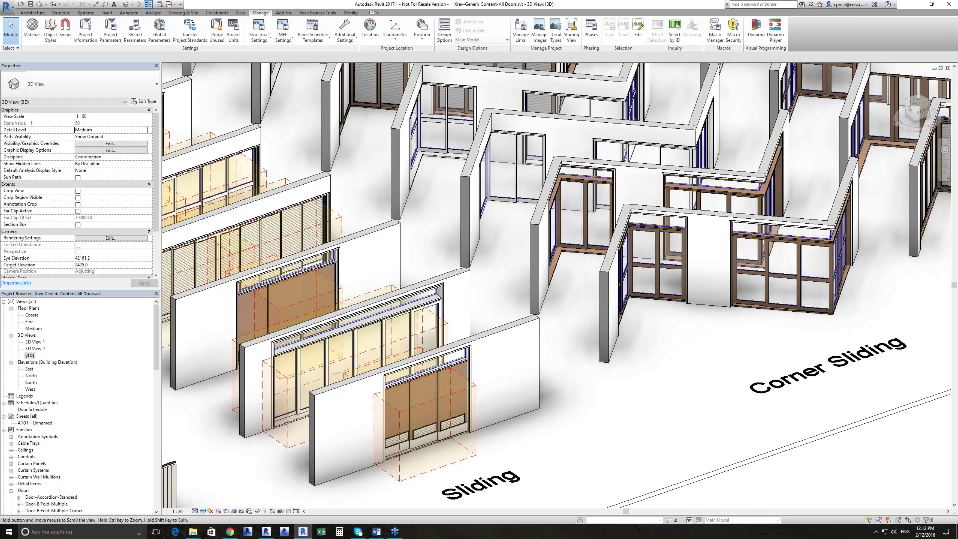
scroll(403, 459, "up", 8)
scroll(620, 394, "down", 1)
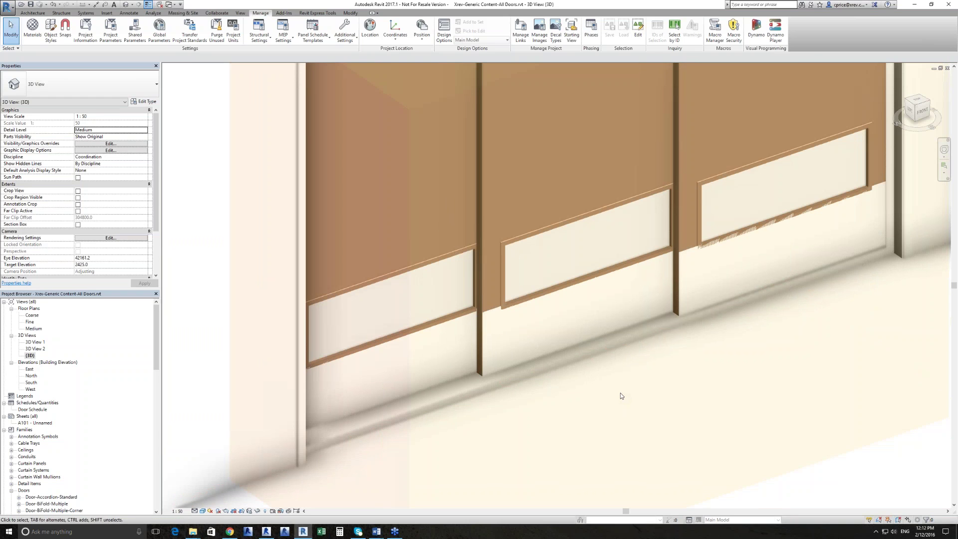
scroll(621, 395, "down", 2)
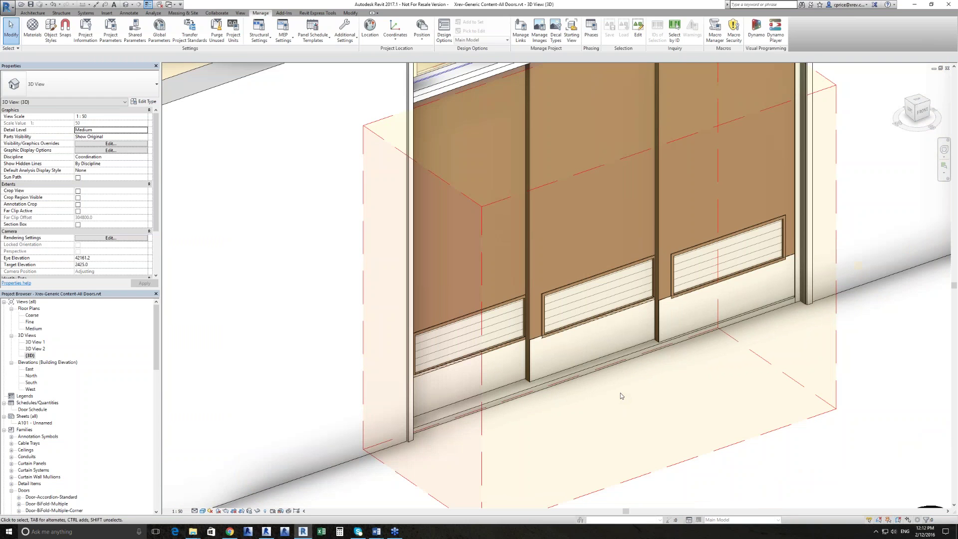
scroll(621, 393, "down", 4)
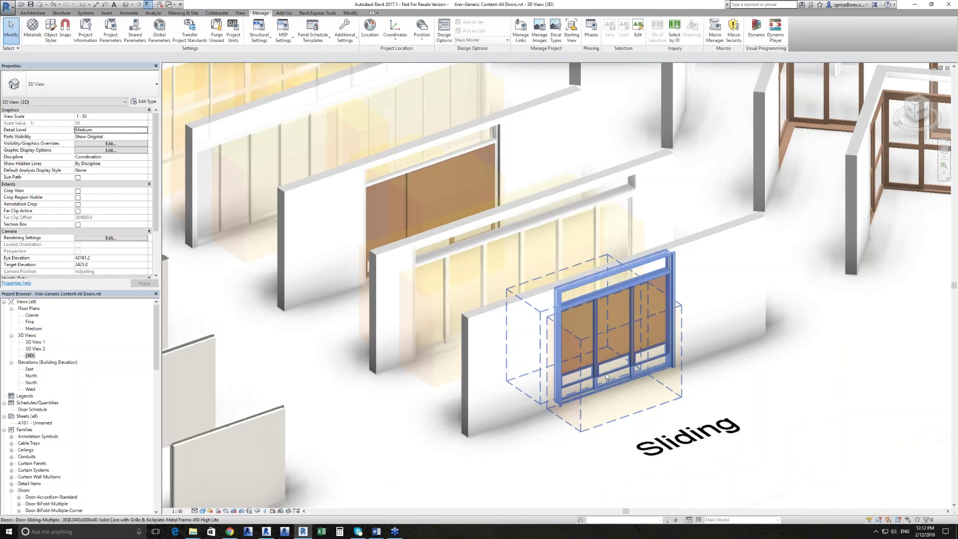
Look over the remaining sliding doors, cavity sliders and face sliders at medium detail
middle_click_drag(606, 376, 624, 416)
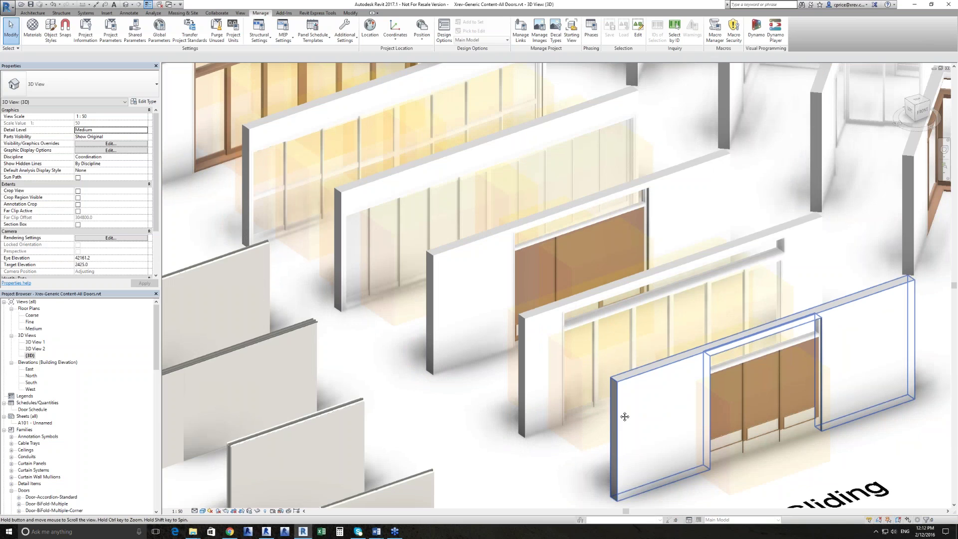
scroll(625, 416, "down", 1)
middle_click_drag(625, 416, 771, 447)
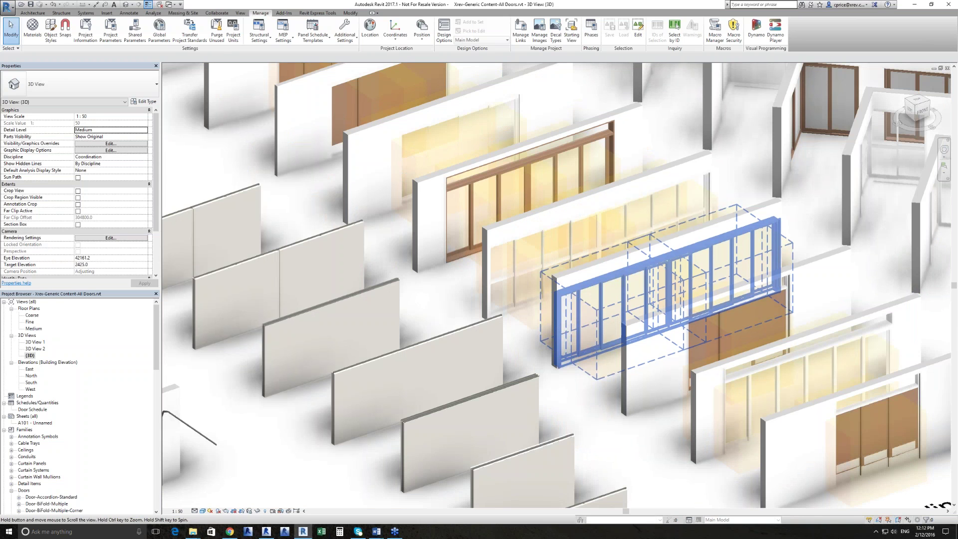
middle_click_drag(669, 299, 769, 464)
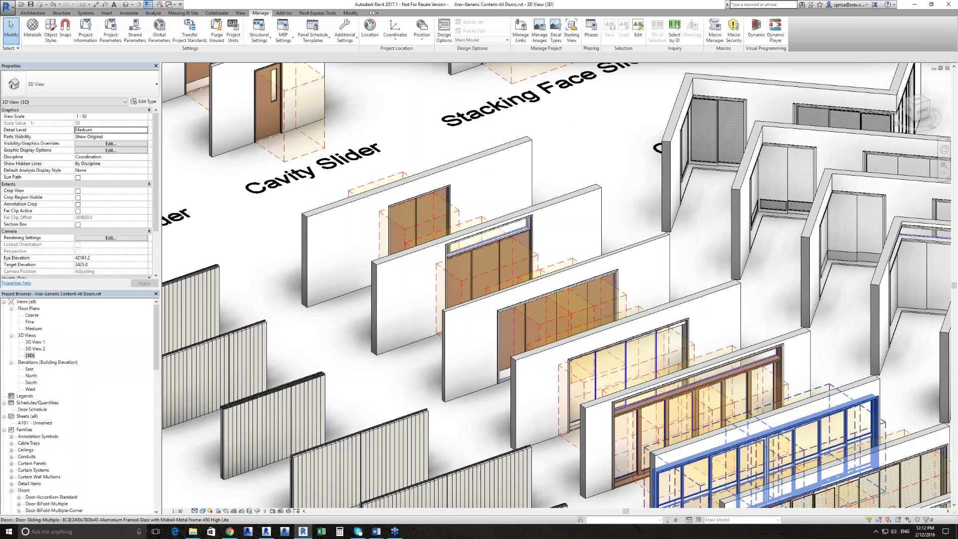
middle_click_drag(112, 65, 181, 369)
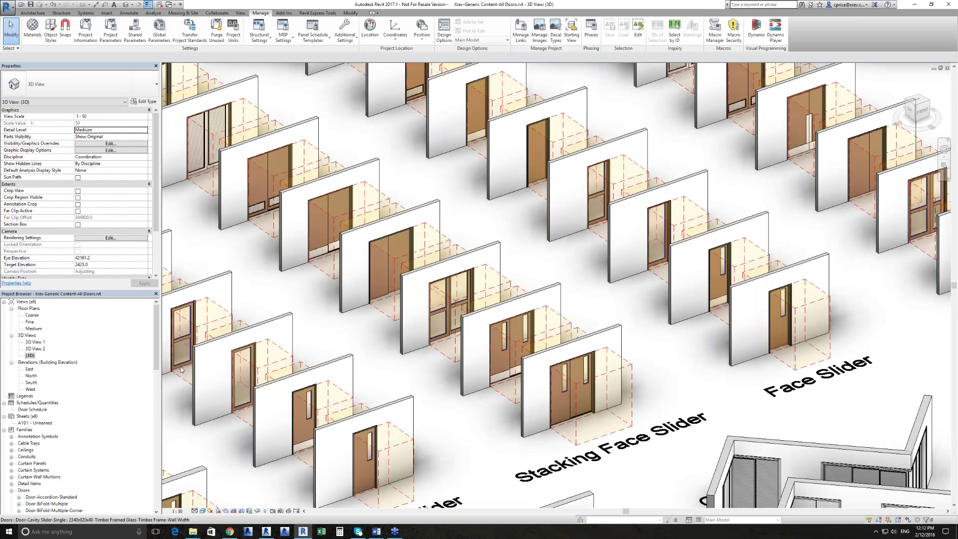
Set the 3D view's detail level to Fine and inspect the stacking face sliders and corner sliding doors
key("Down")
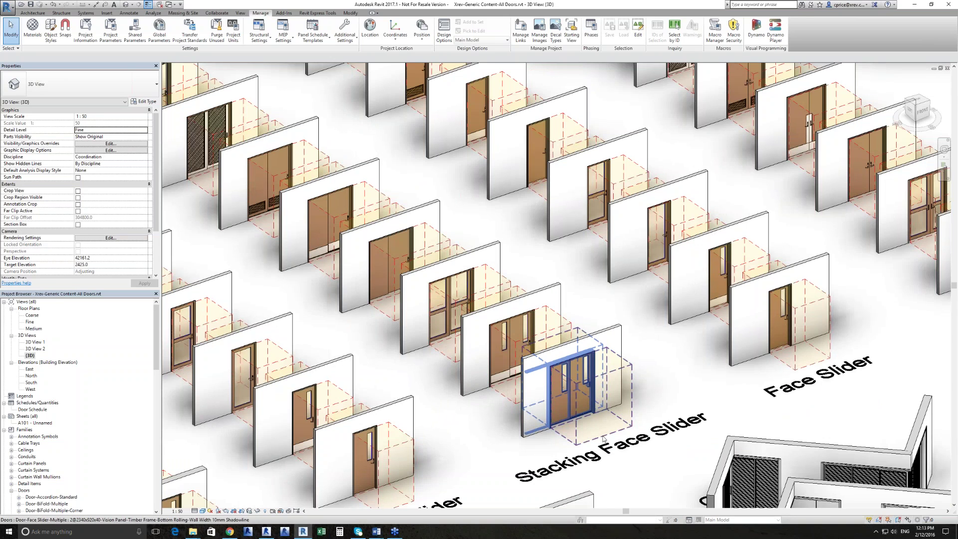
scroll(531, 283, "up", 2)
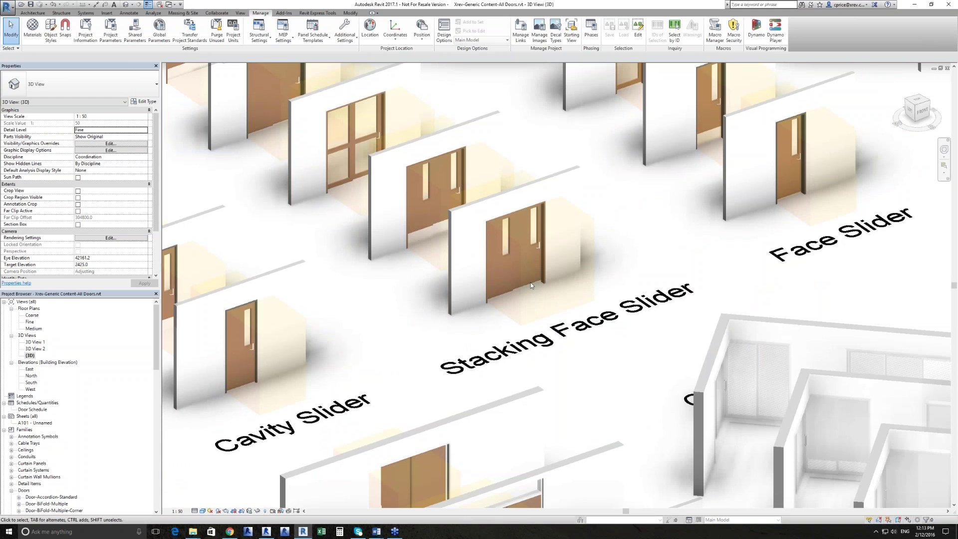
scroll(531, 283, "up", 3)
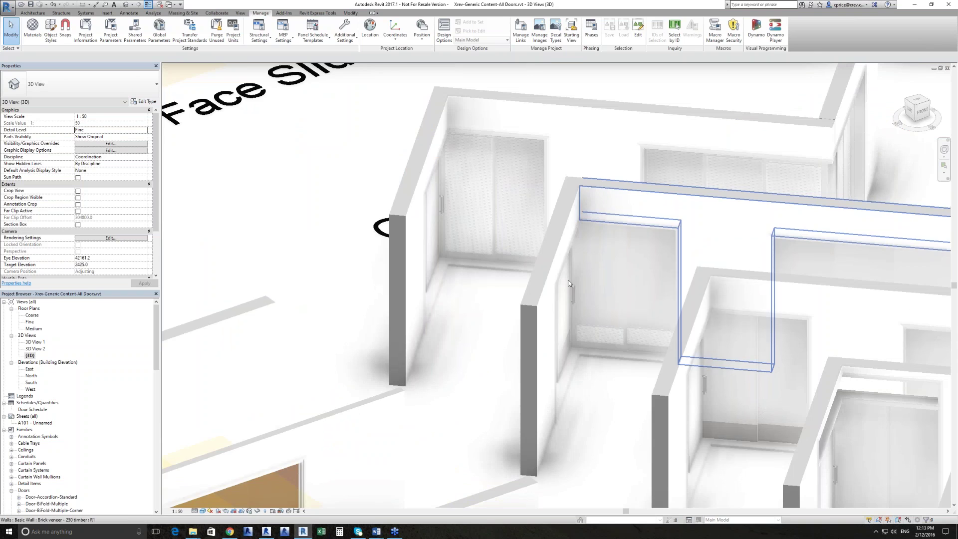
scroll(569, 283, "down", 3)
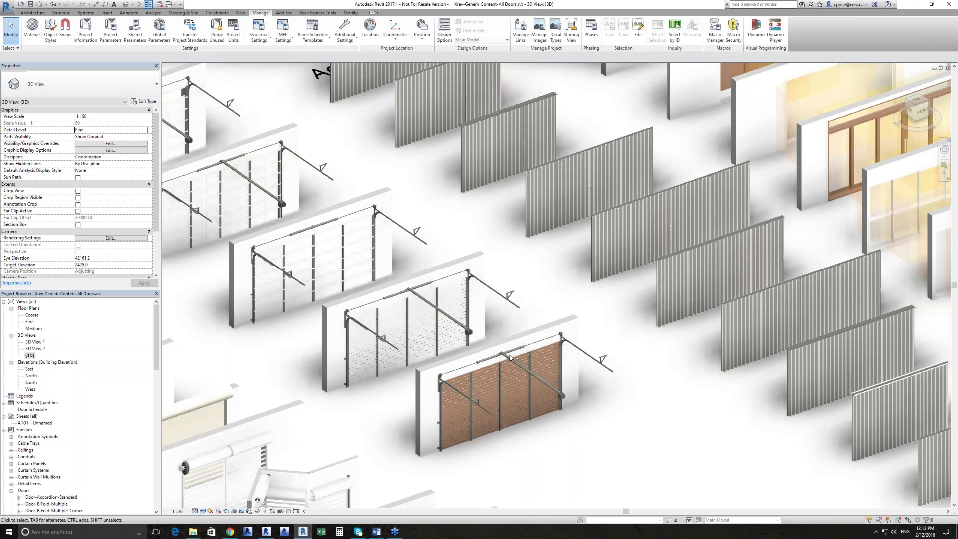
Examine the sectional overhead door tracks and the roller door mechanisms at fine detail
scroll(509, 357, "up", 2)
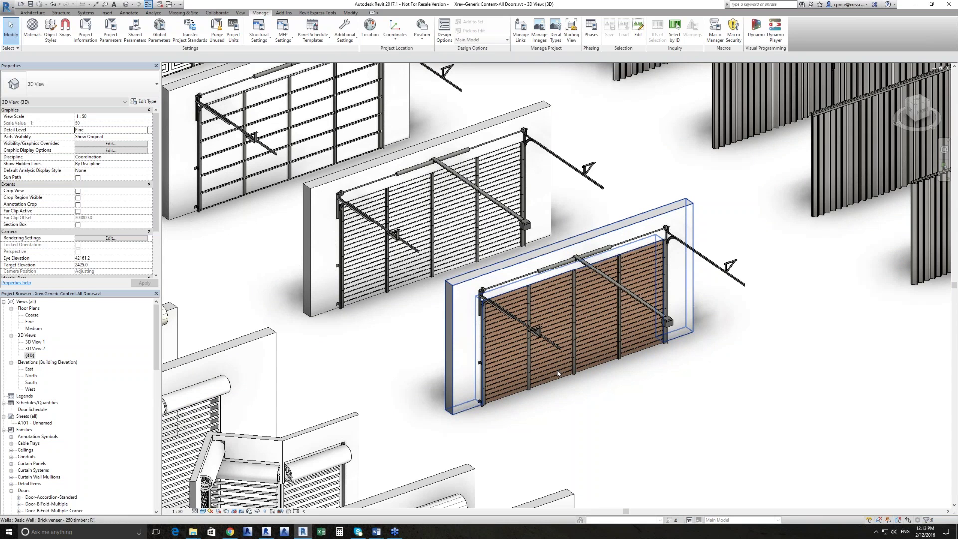
middle_click_drag(558, 373, 569, 419)
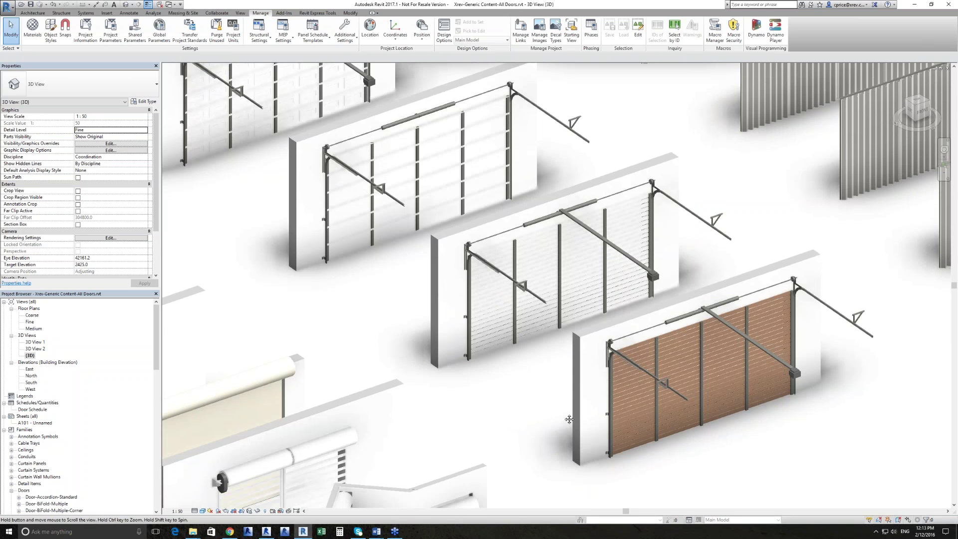
middle_click_drag(569, 419, 442, 274)
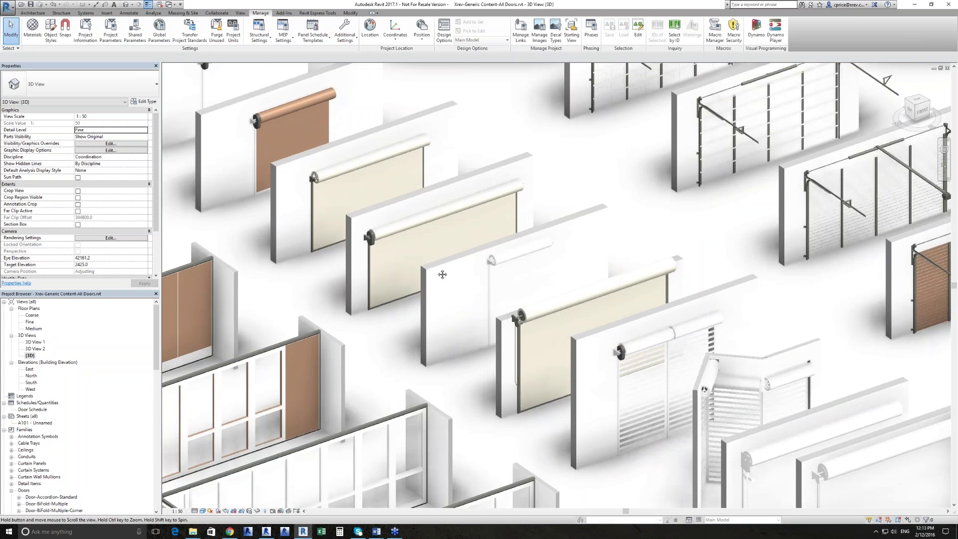
scroll(442, 274, "up", 4)
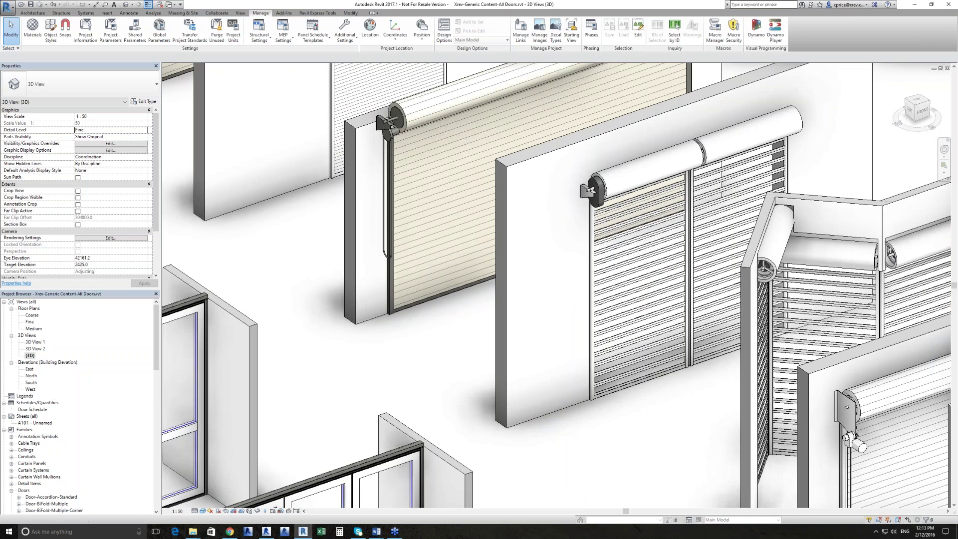
Open the Coarse floor plan at the hinge and pivot doors and set its detail level to Medium
scroll(510, 370, "down", 5)
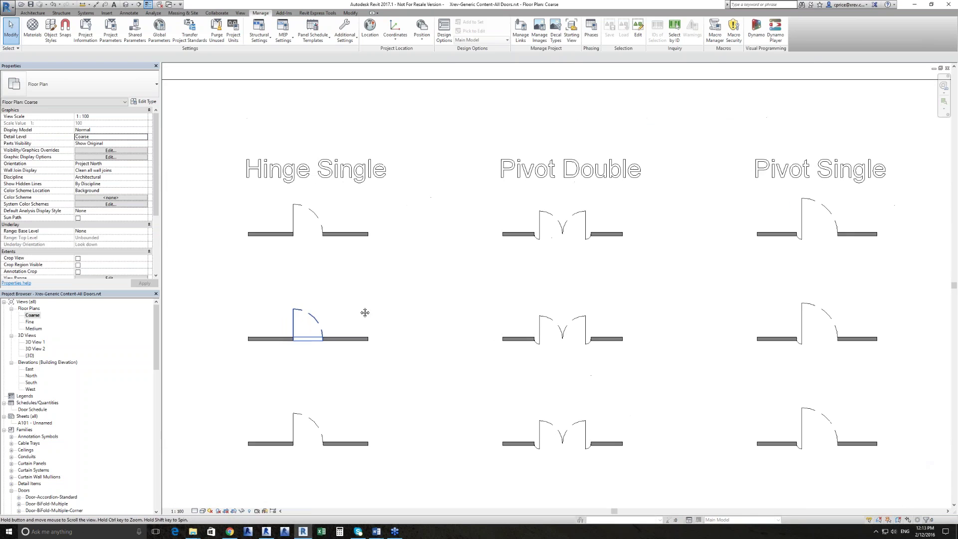
scroll(346, 252, "up", 5)
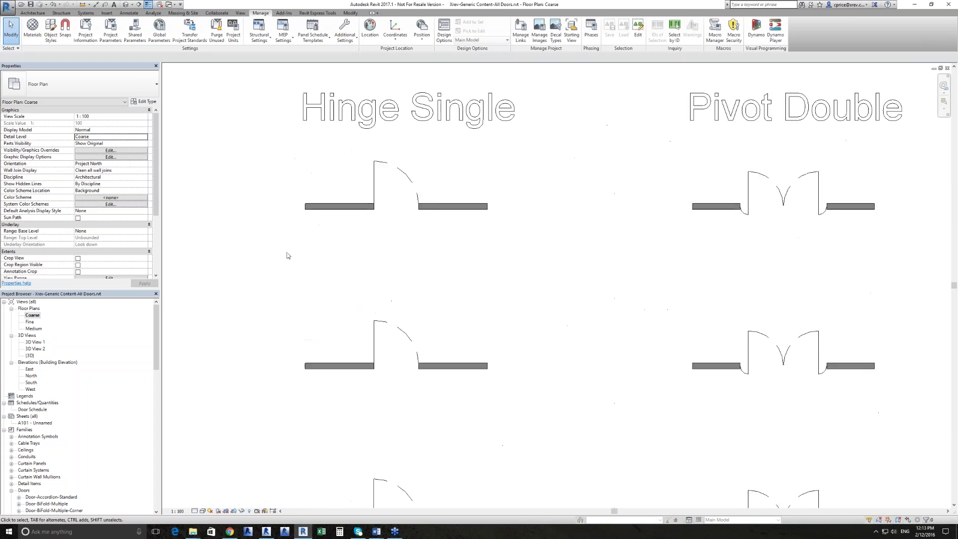
left_click(195, 512)
left_click(205, 496)
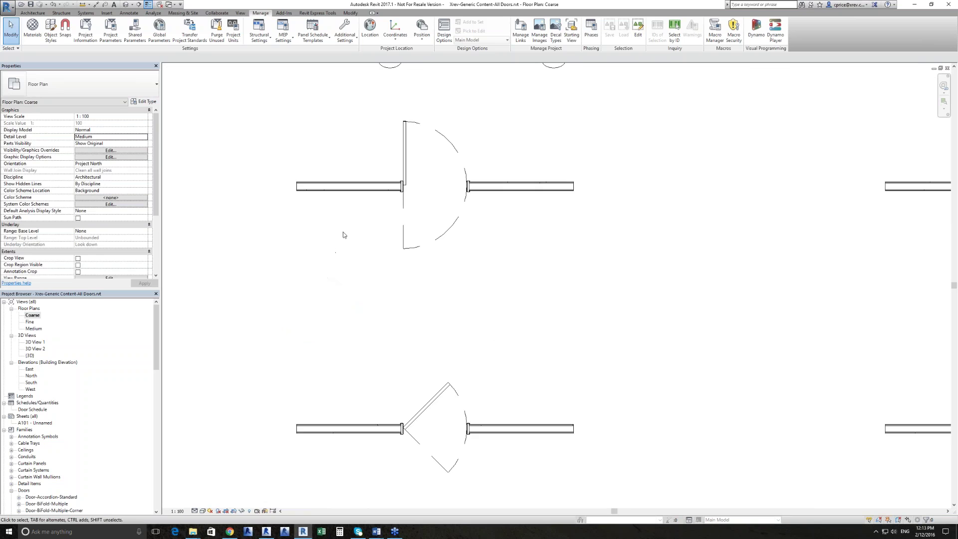
Examine the frame profiles, leaves and swings of the Hinge Single doors in plan at Medium detail
scroll(405, 198, "up", 5)
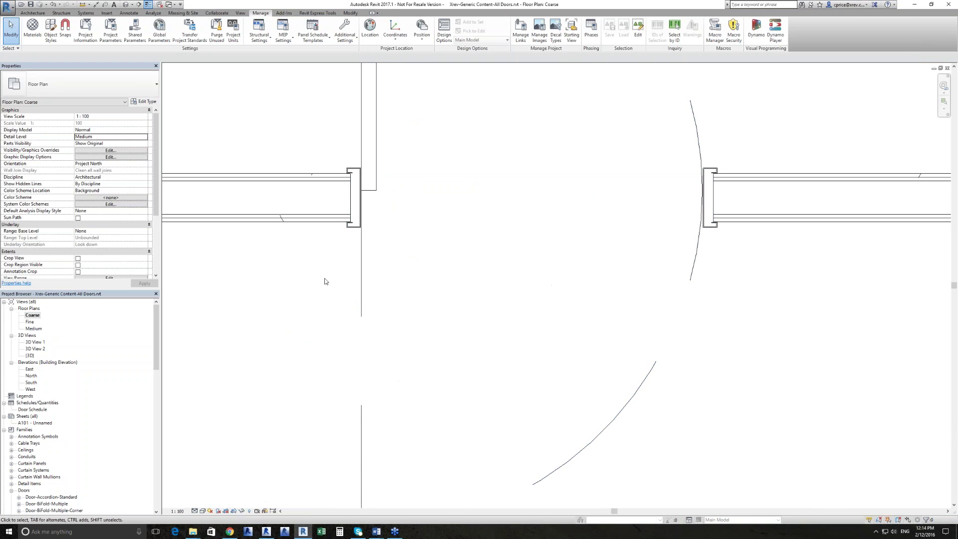
scroll(425, 184, "down", 5)
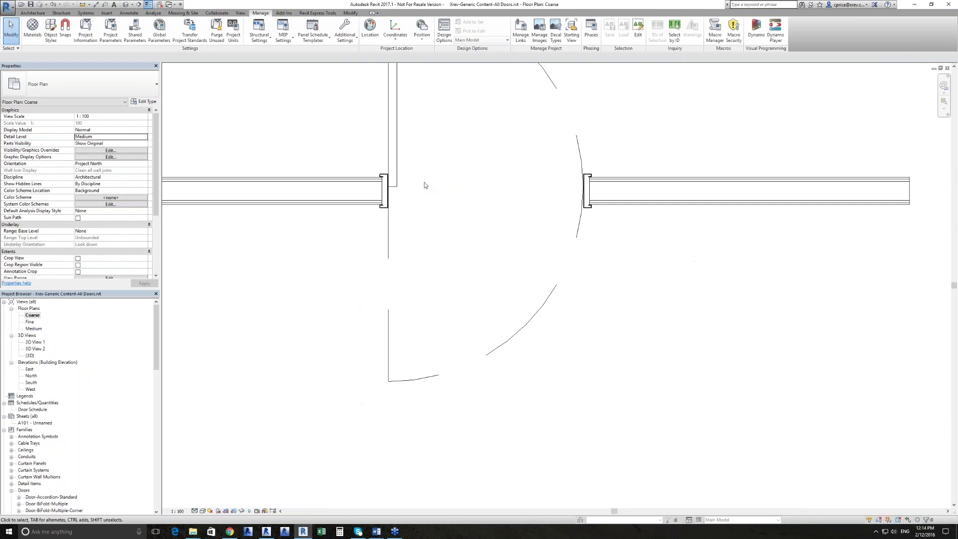
scroll(425, 185, "down", 5)
middle_click_drag(446, 399, 451, 358)
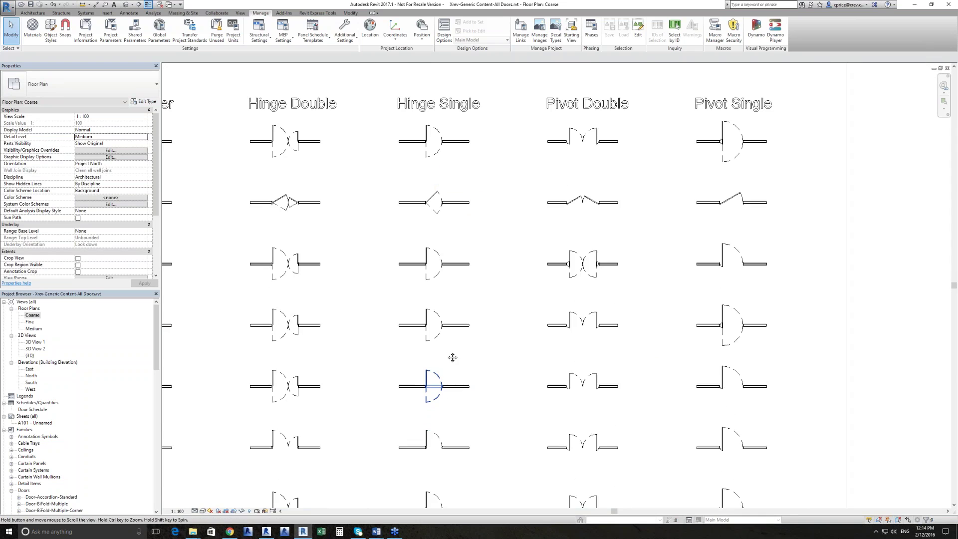
scroll(434, 399, "up", 5)
scroll(469, 338, "up", 5)
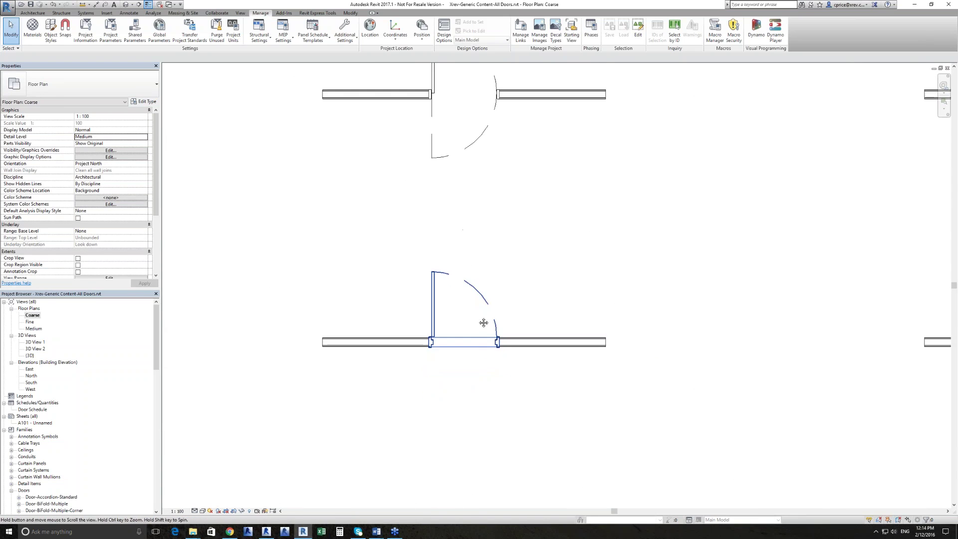
scroll(533, 363, "down", 5)
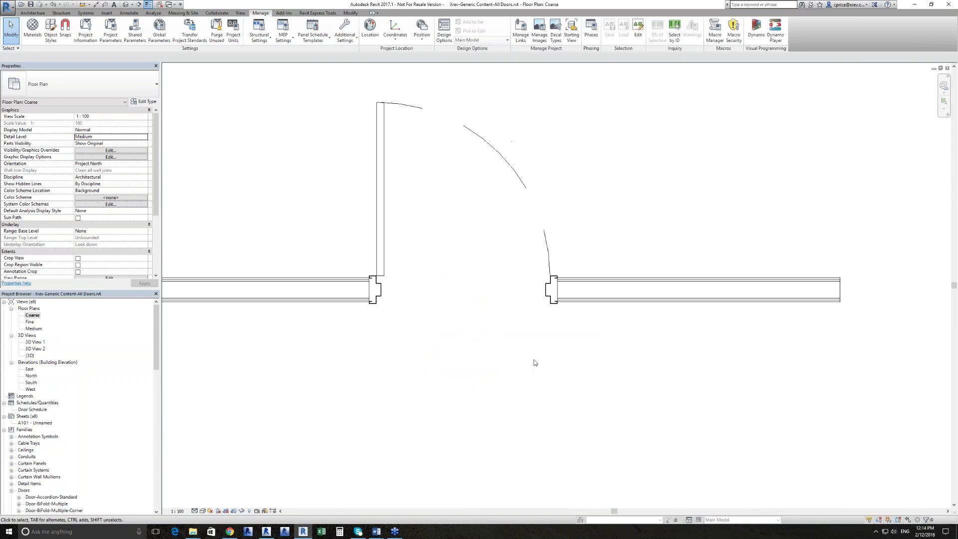
scroll(497, 359, "down", 4)
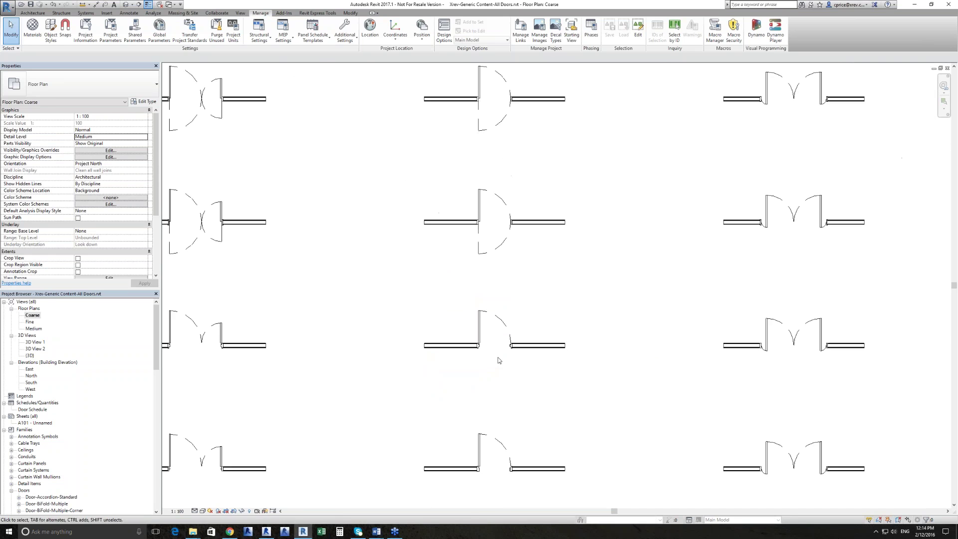
Inspect the Sectional Overhead doors in plan at Medium detail and return to the full plan
middle_click(544, 317)
middle_click(544, 317)
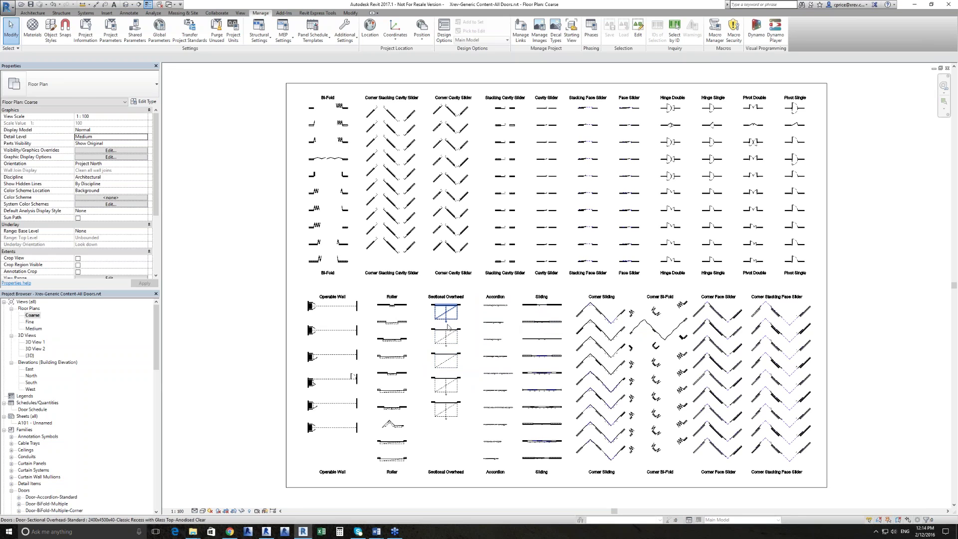
scroll(447, 327, "up", 5)
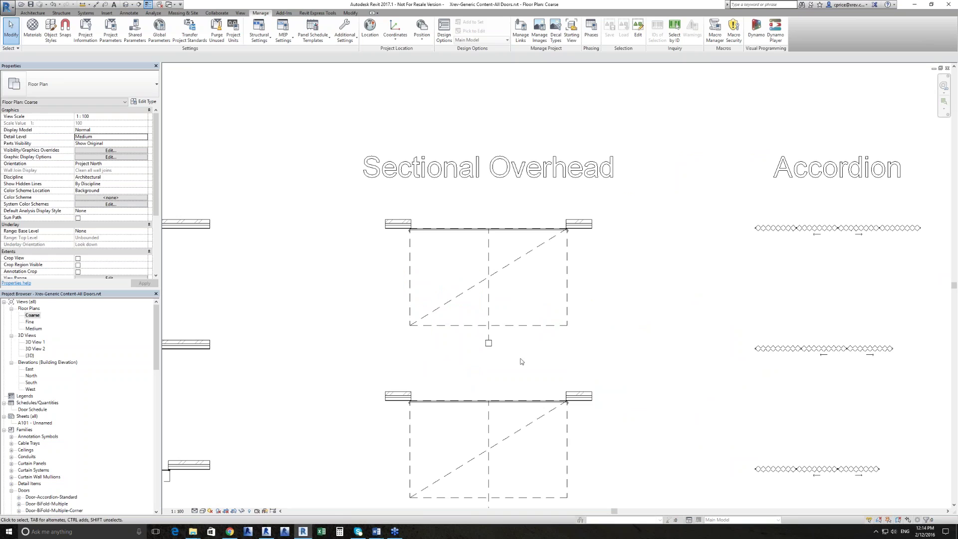
middle_click(449, 342)
middle_click(449, 341)
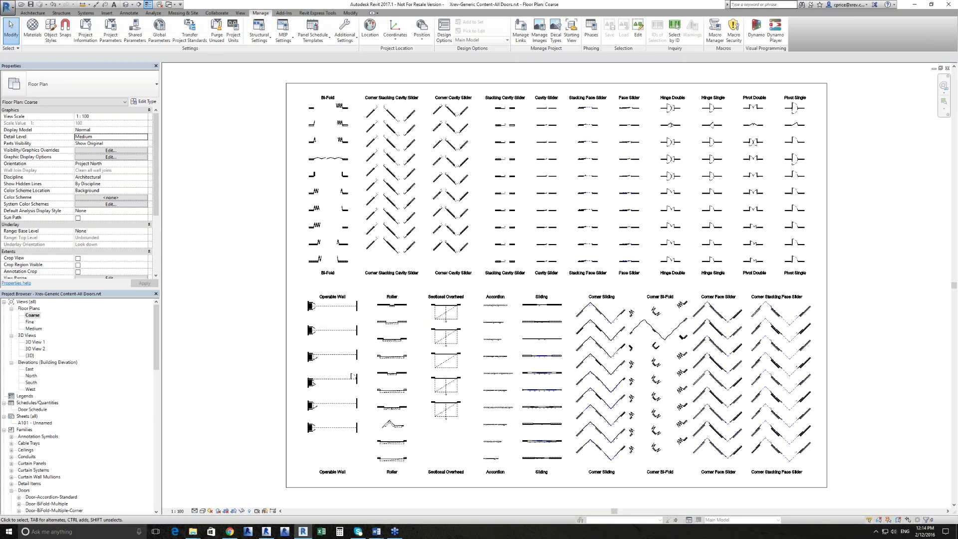
Open the {3D} view and inspect the approach clearance zones around the Hinge Double doors at Fine detail
double_click(31, 355)
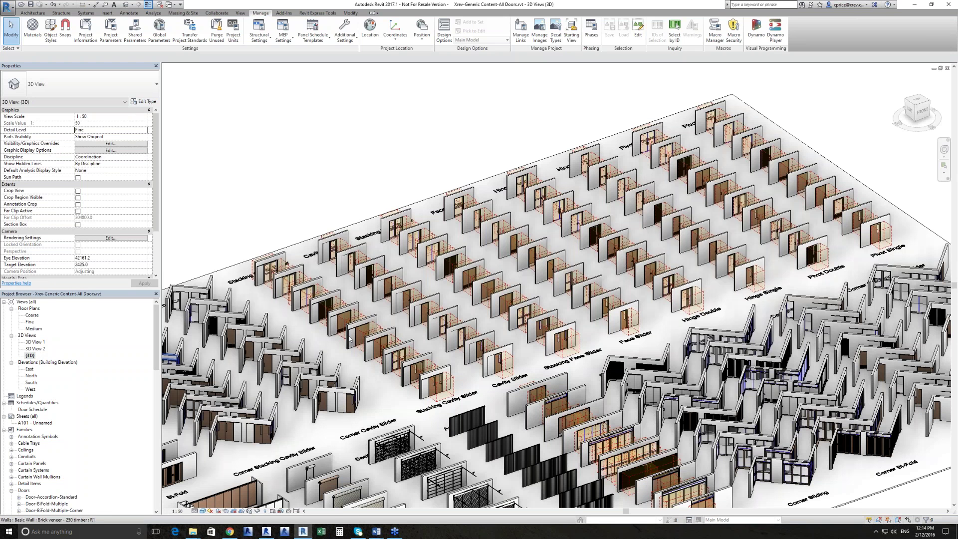
scroll(706, 300, "up", 6)
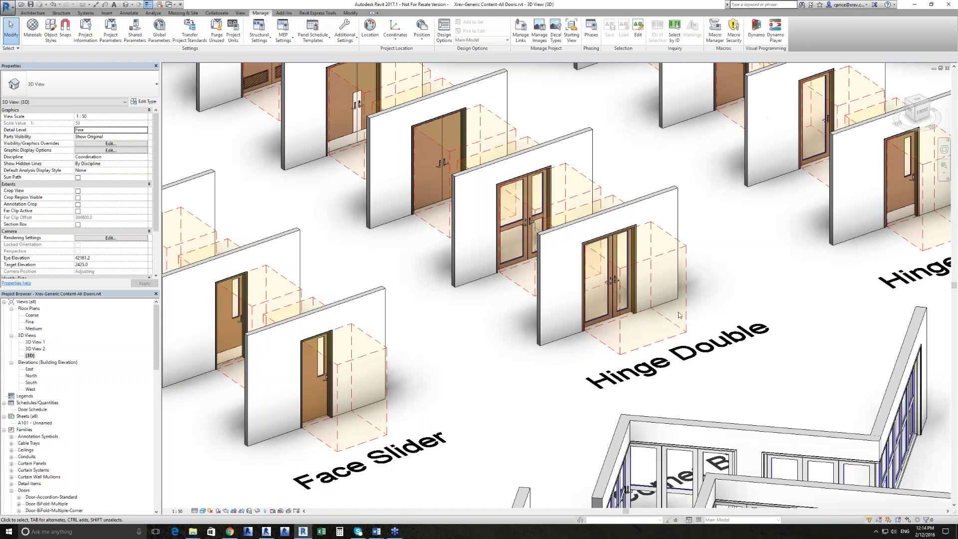
middle_click_drag(687, 319, 686, 319)
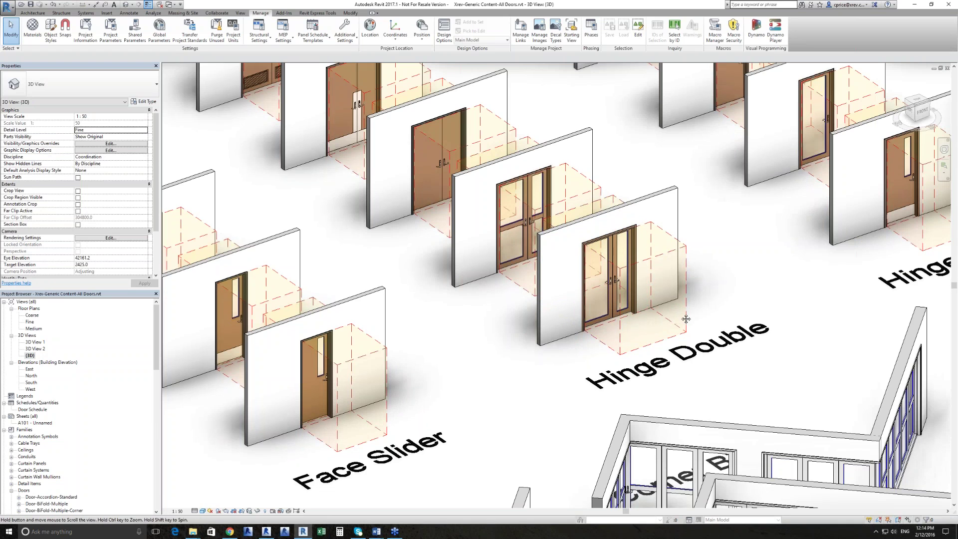
middle_click_drag(686, 319, 567, 361)
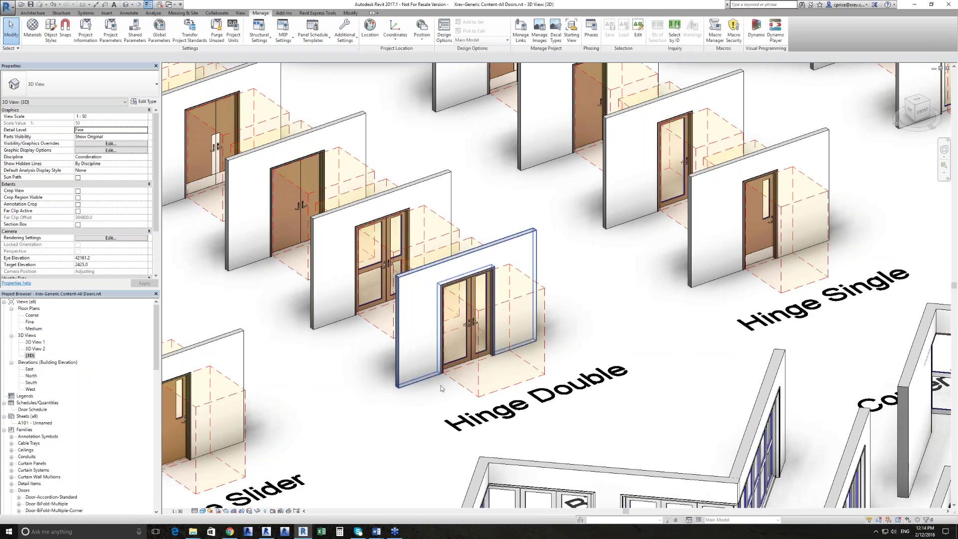
Open the Fine floor plan and inspect the dashed clearance zones and approach arrows of the Pivot Double doors
double_click(32, 315)
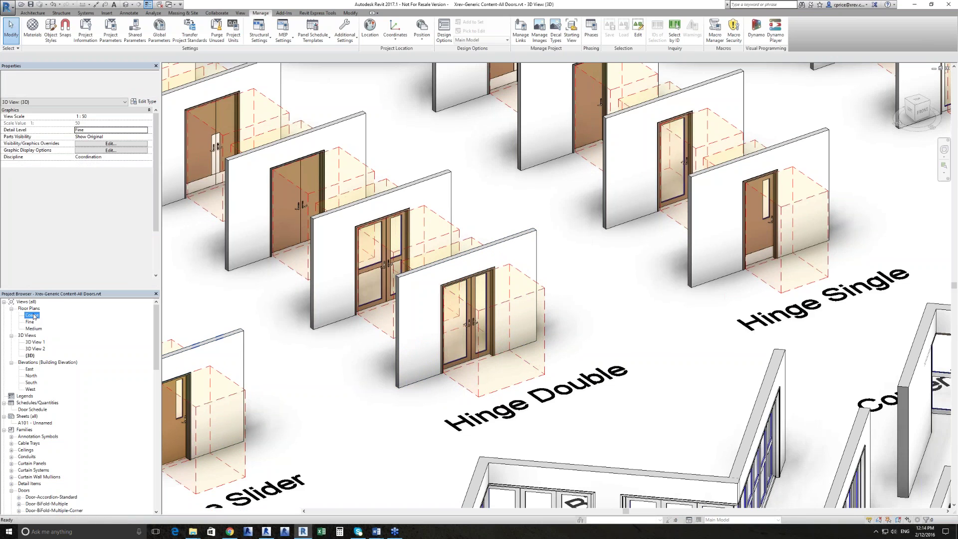
double_click(30, 322)
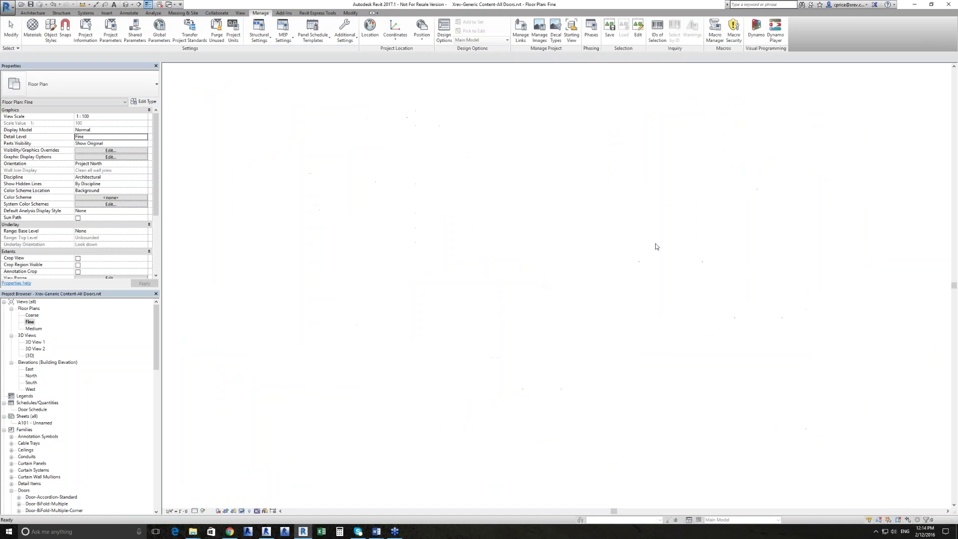
middle_click_drag(754, 205, 622, 274)
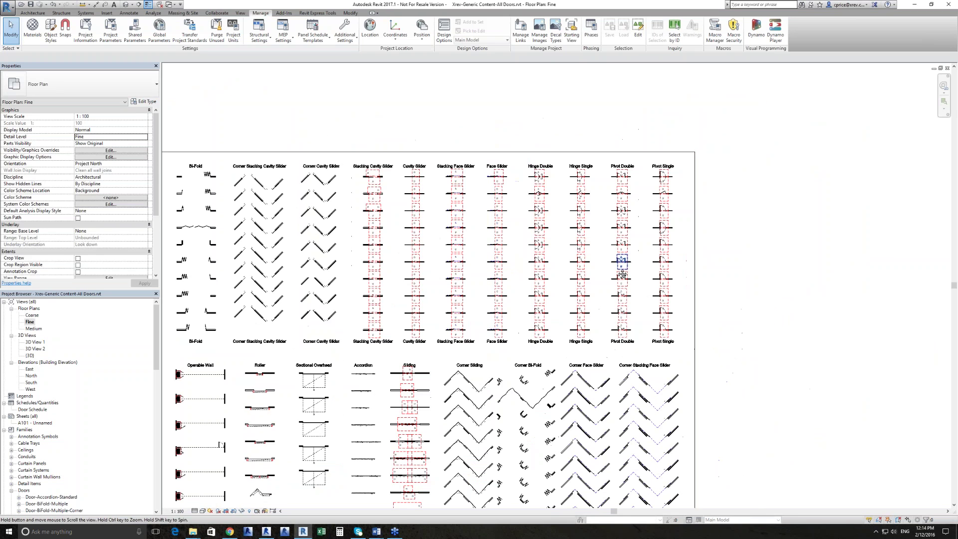
scroll(622, 274, "up", 5)
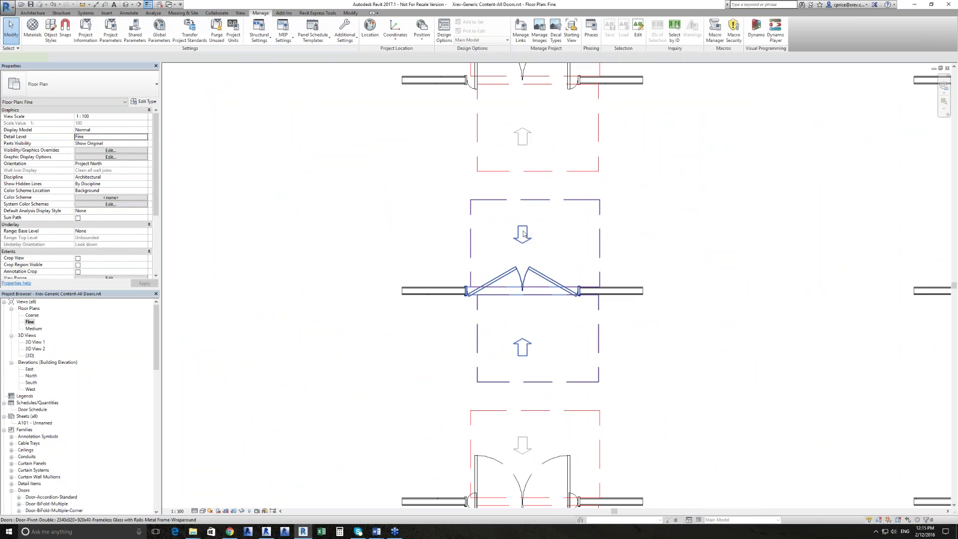
Set the Open Away Approach Type of the partly open frameless glass Pivot Double door to 0 for hinge side approach
left_click(523, 233)
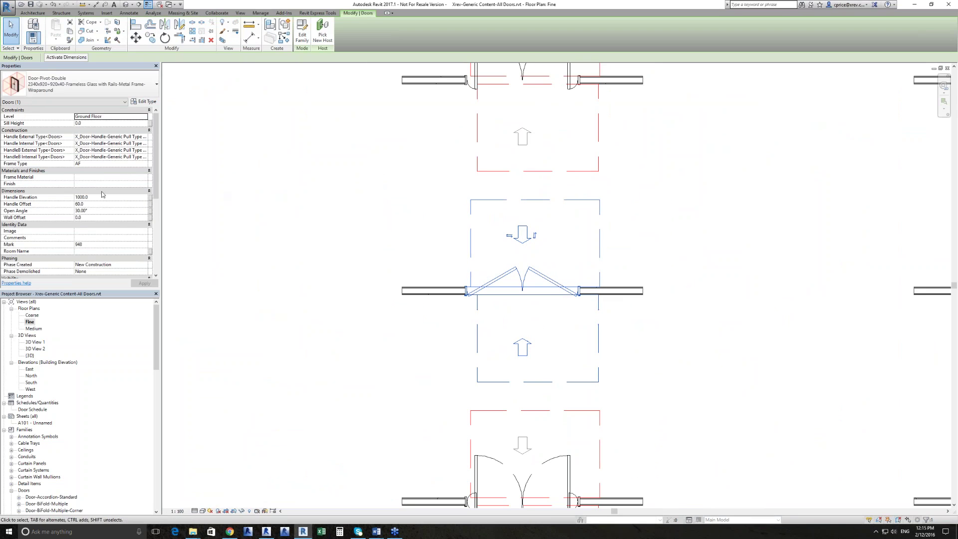
scroll(102, 194, "down", 6)
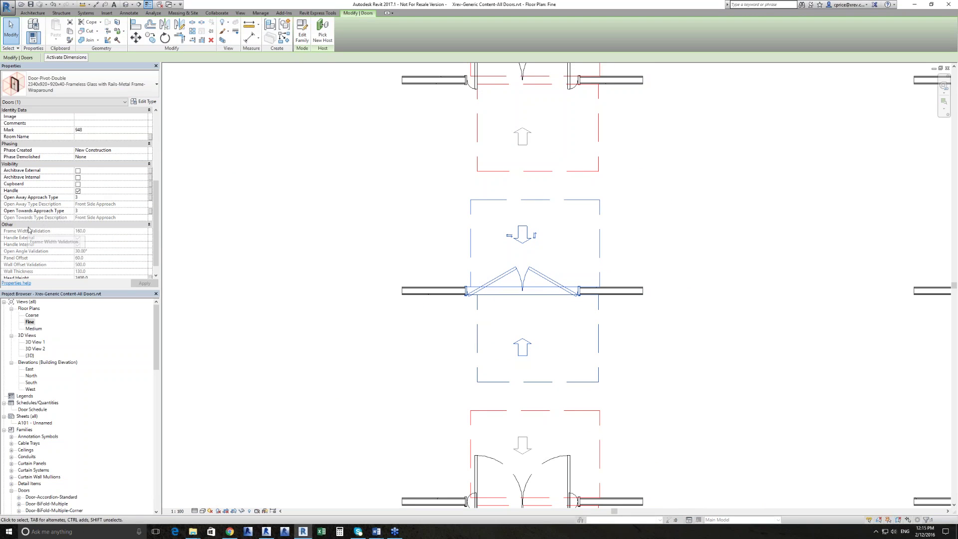
mouse_move(14, 201)
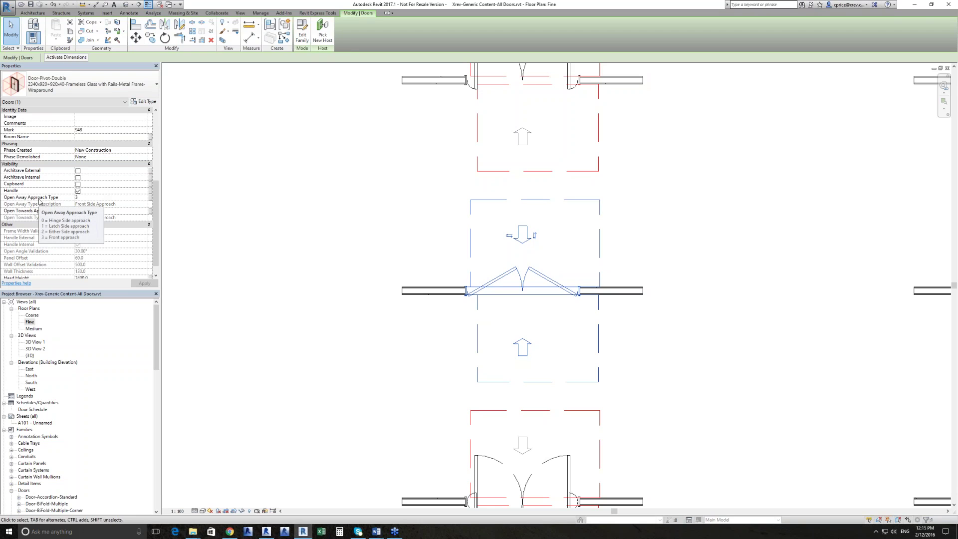
left_click(95, 198)
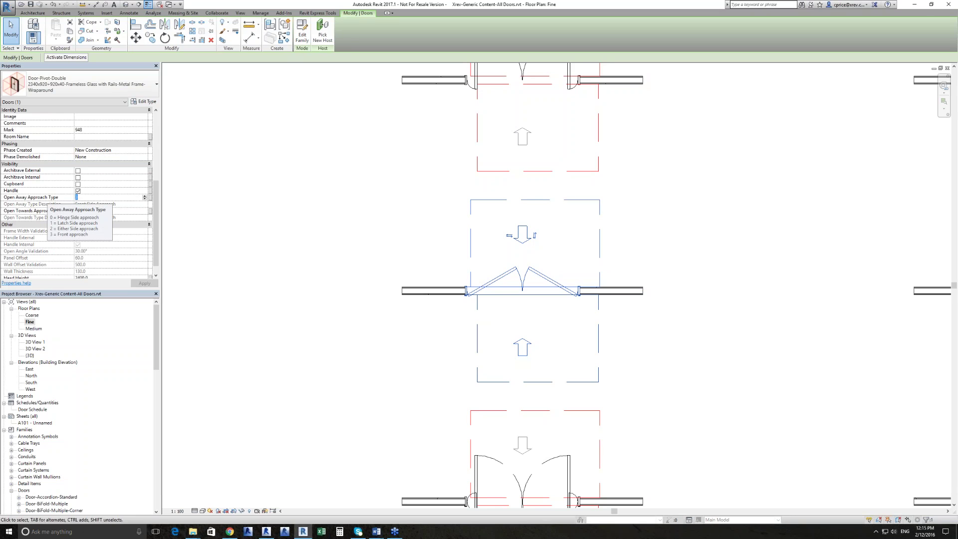
type("0")
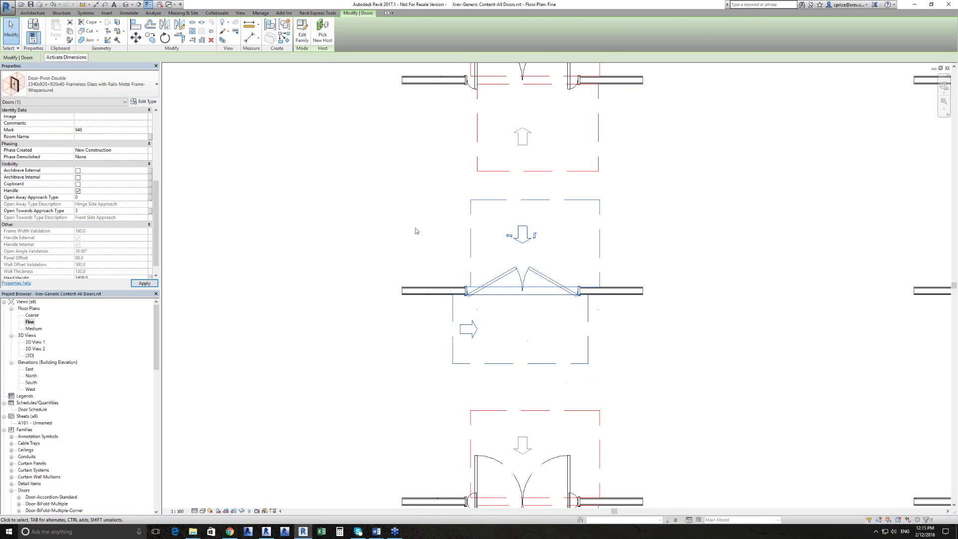
left_click(415, 229)
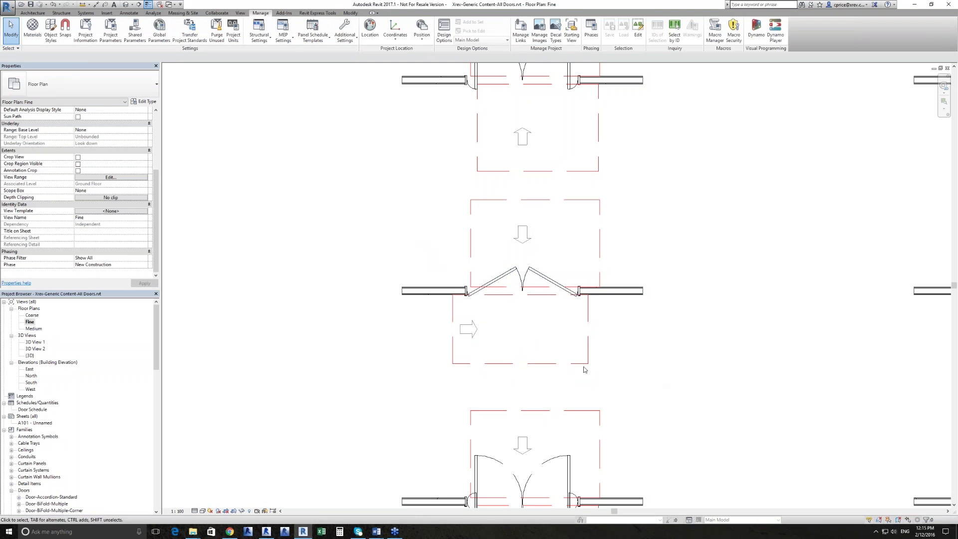
Review the Pivot Double door's approach zones in plan alongside its approach type properties
middle_click_drag(517, 333, 486, 340)
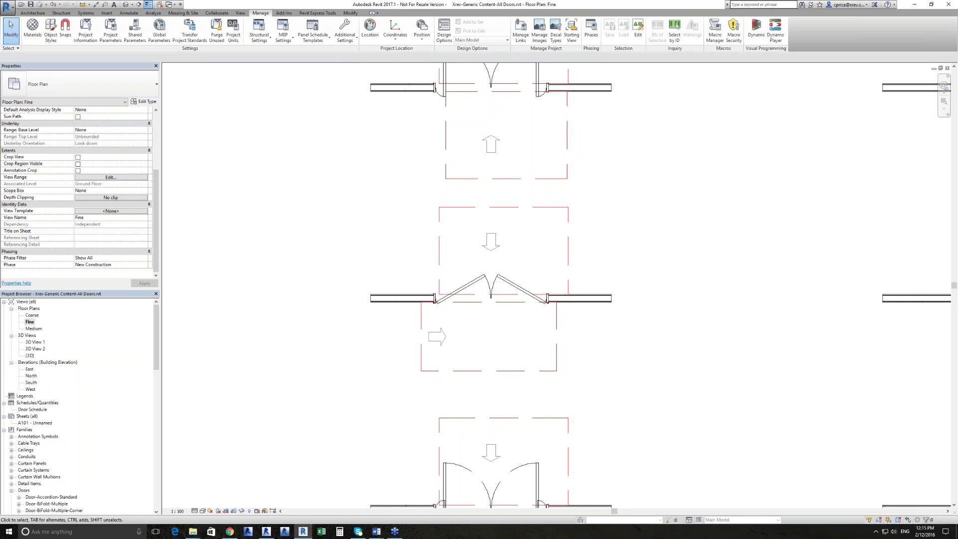
scroll(487, 314, "down", 2)
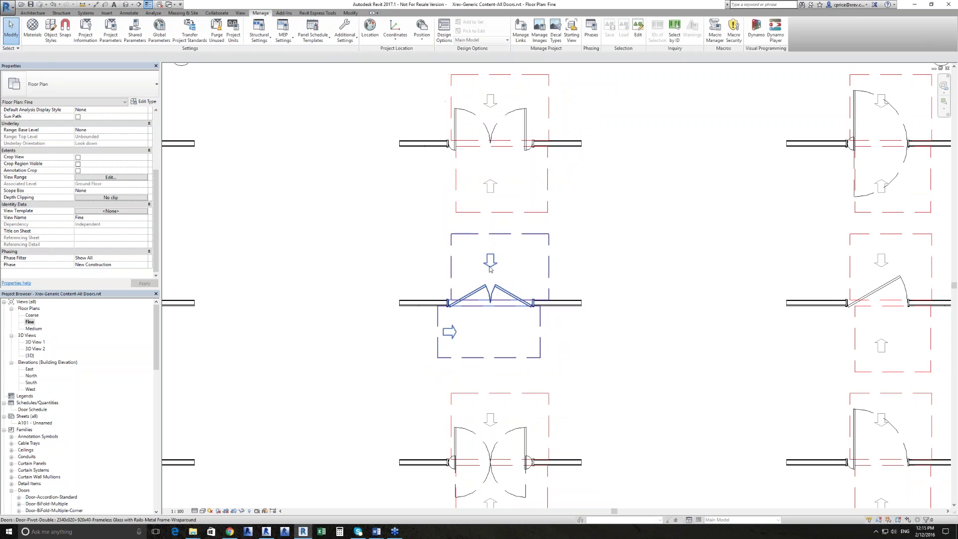
left_click(490, 269)
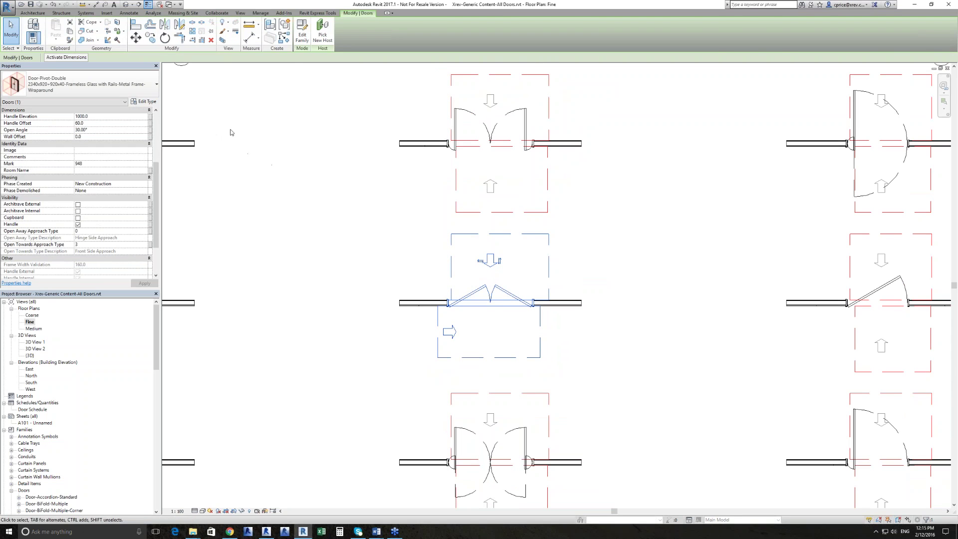
left_click(311, 197)
Set DoorPanelWidth_ANZRS to 820 in the type properties of the aluminium-framed, double-acting Hinge Single door
scroll(310, 196, "down", 1)
scroll(310, 196, "down", 2)
middle_click_drag(388, 225, 540, 237)
scroll(323, 234, "up", 3)
middle_click_drag(356, 235, 374, 237)
scroll(407, 241, "up", 1)
left_click(461, 248)
scroll(328, 190, "up", 1)
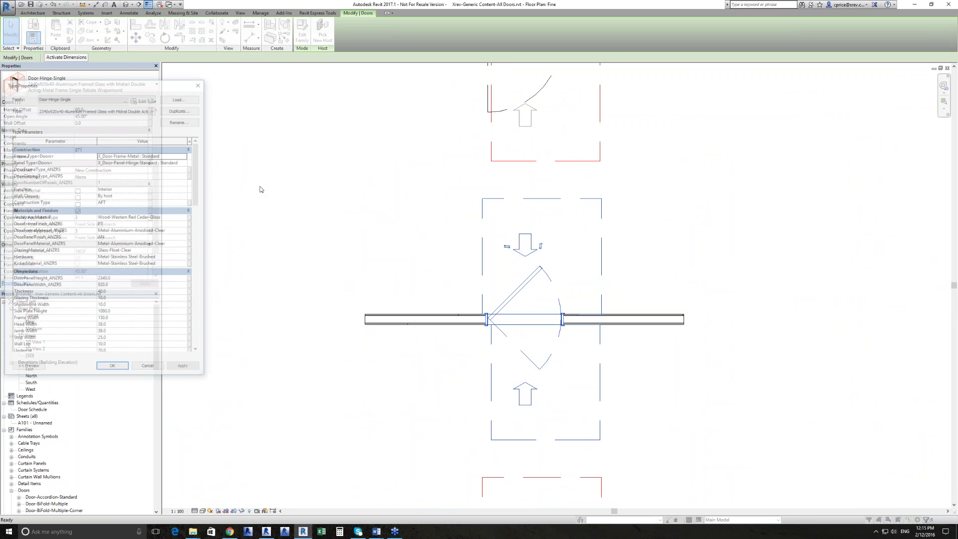
scroll(44, 162, "down", 2)
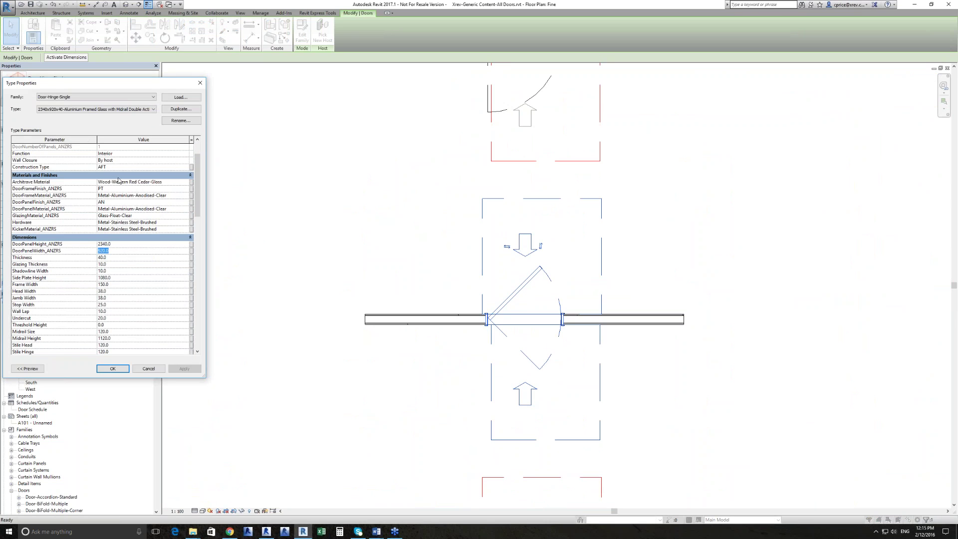
type("820")
left_click(123, 257)
left_click(116, 370)
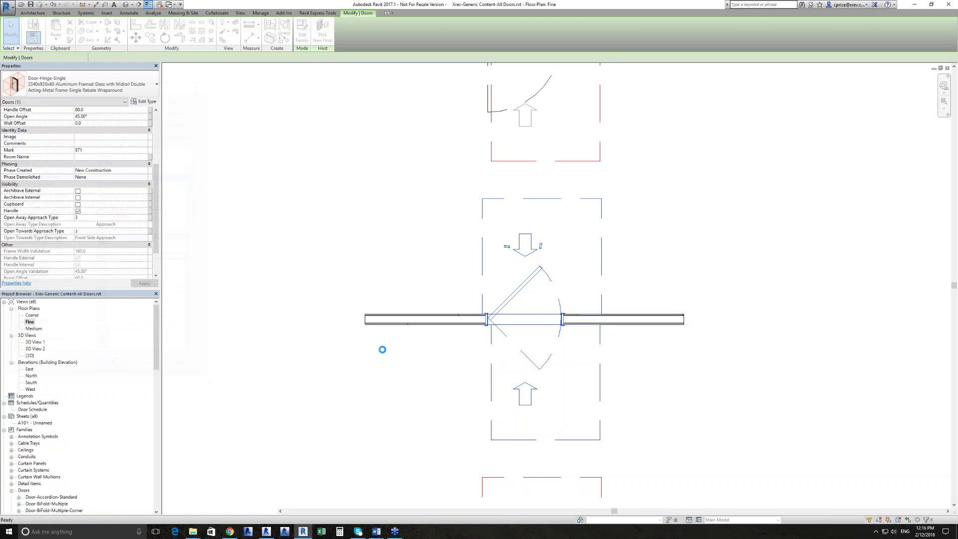
scroll(349, 326, "down", 1)
key("Escape")
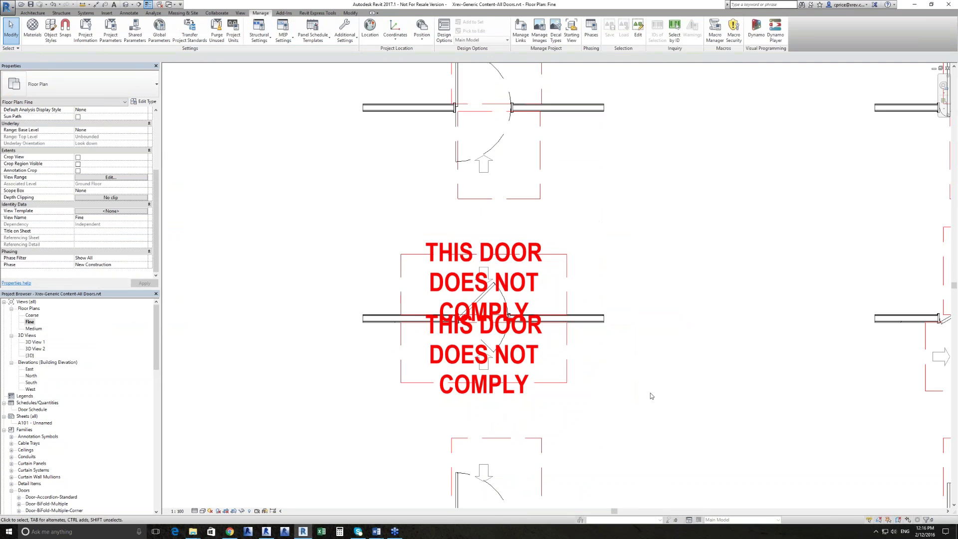
Turn off the Clearance visibility parameter in the type properties of the non-compliant double-acting Hinge Single door
left_click(560, 385)
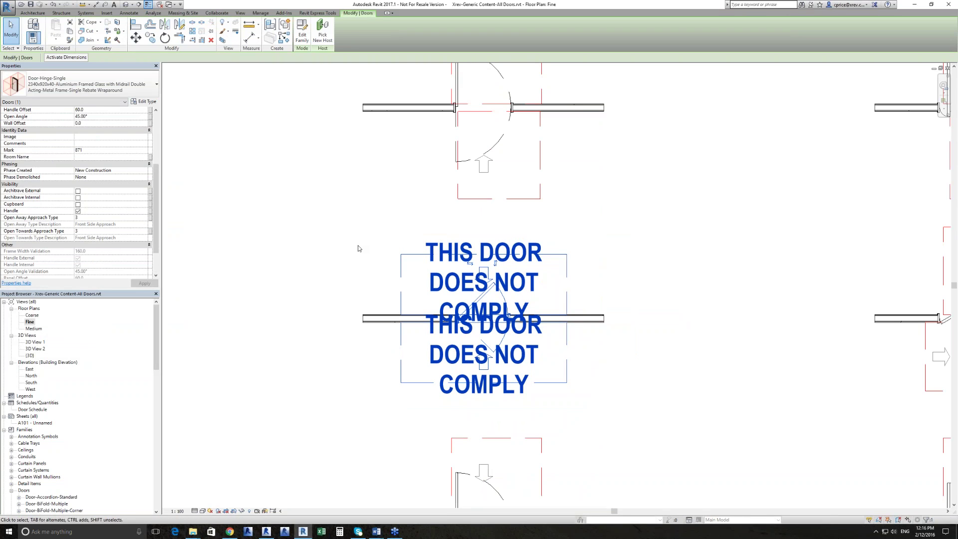
left_click(150, 101)
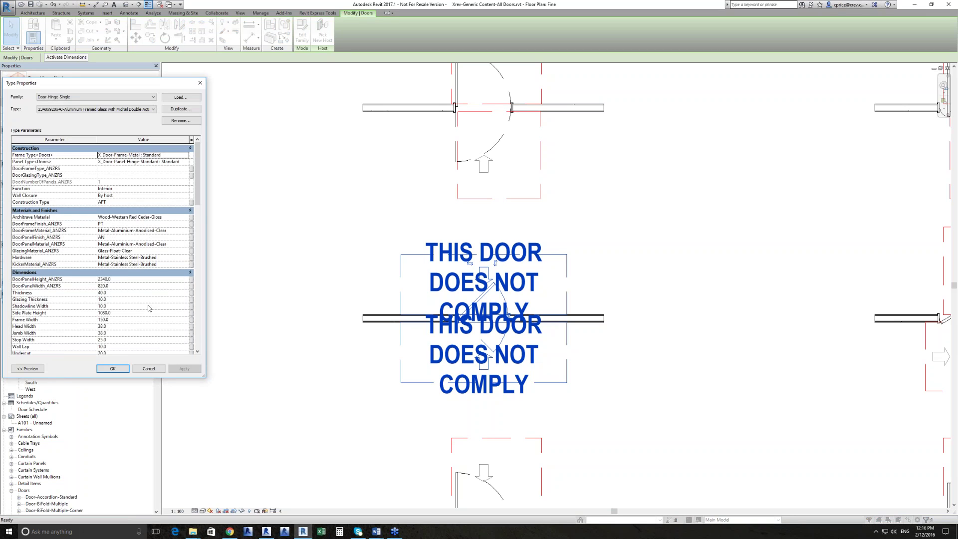
scroll(148, 308, "down", 5)
scroll(148, 308, "down", 10)
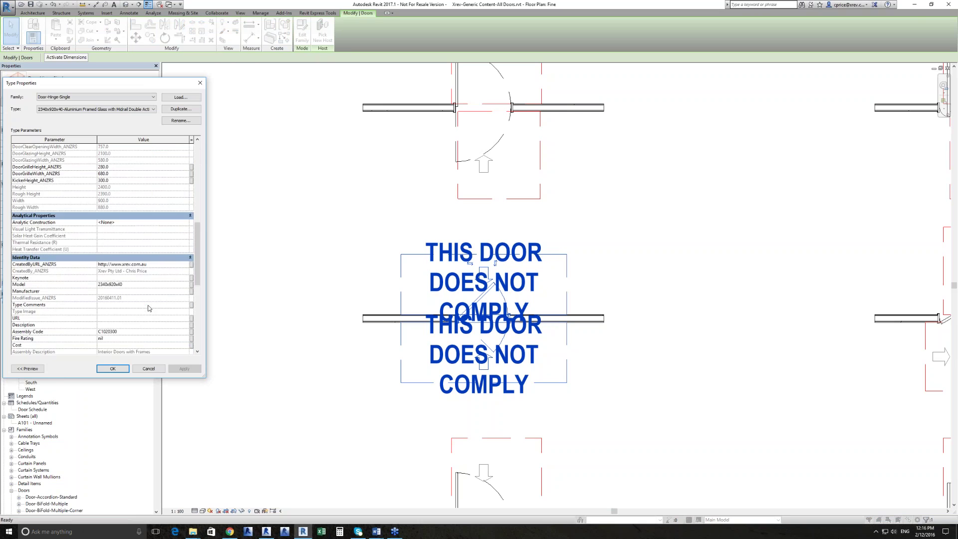
scroll(148, 308, "down", 7)
left_click(101, 285)
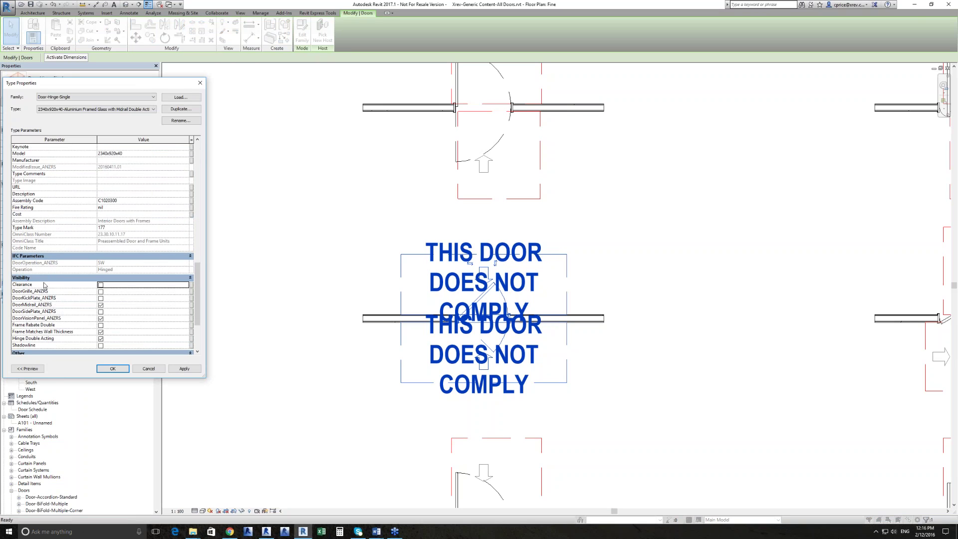
mouse_move(43, 286)
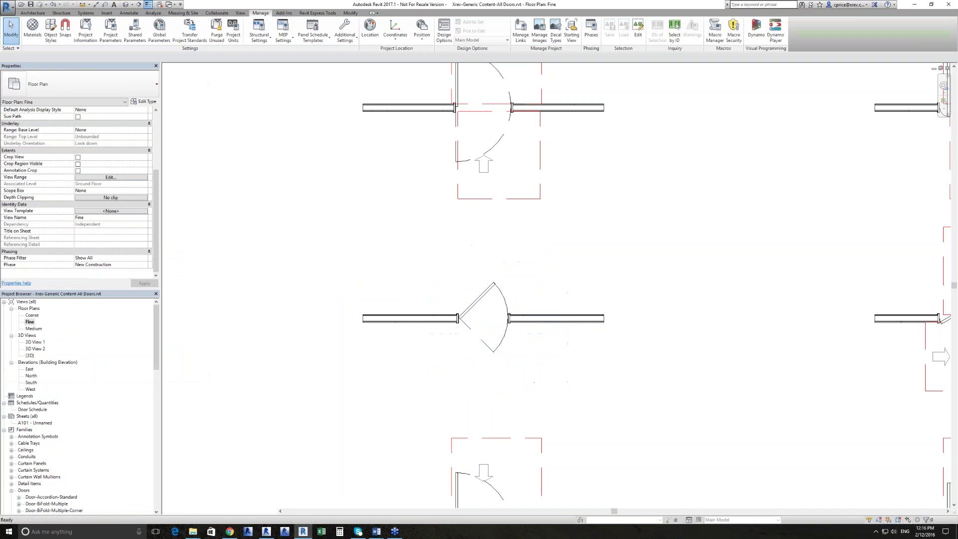
Inspect the nested clearance zone of the partly open Hinge Single door and its instance properties
scroll(350, 299, "up", 2)
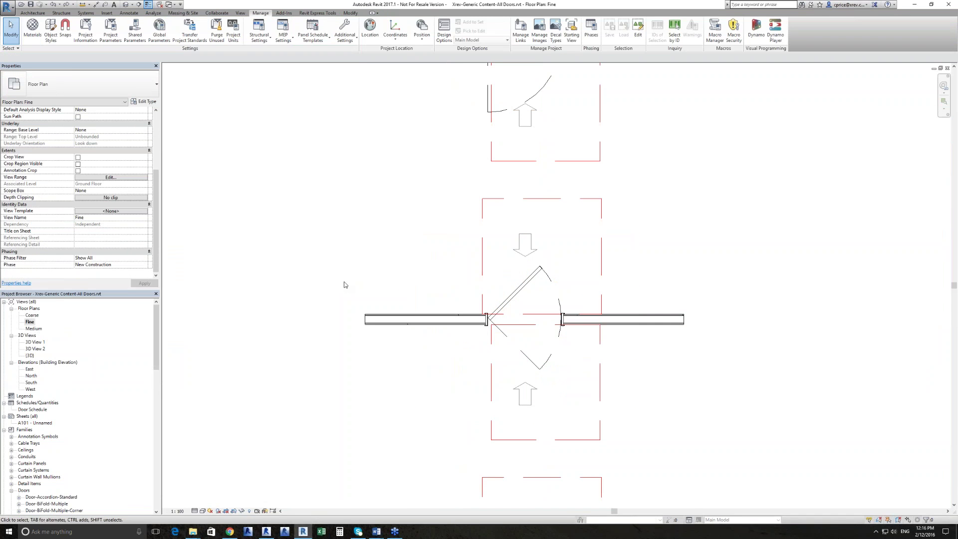
scroll(344, 285, "down", 5)
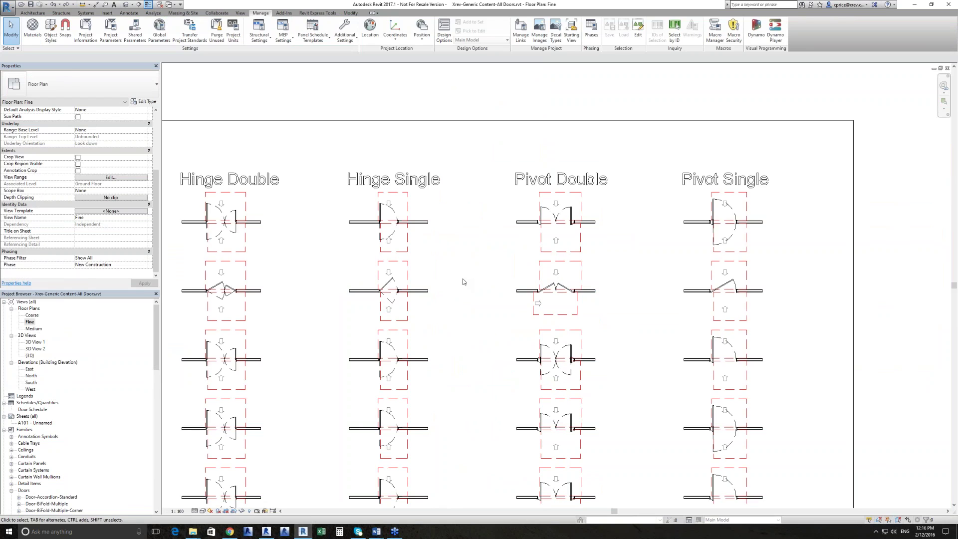
left_click(407, 276)
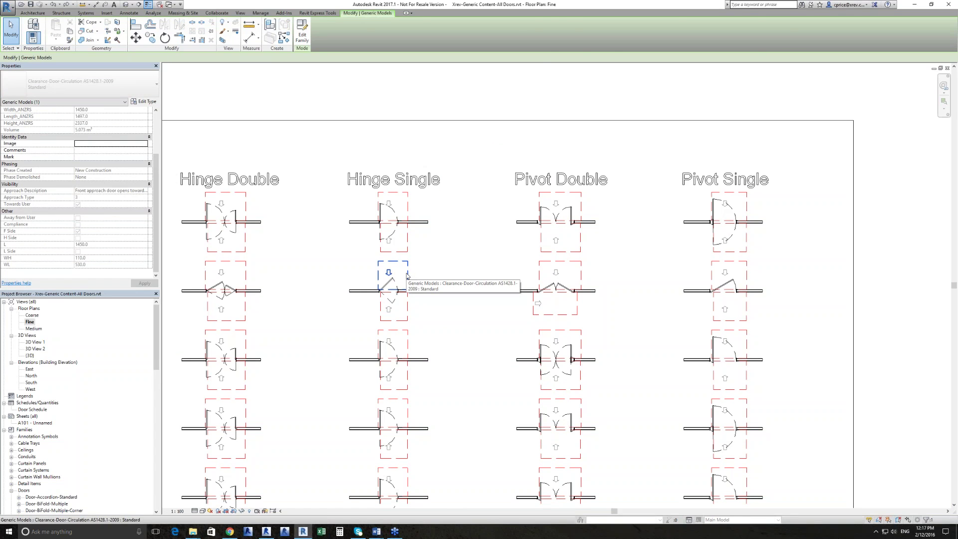
left_click(447, 267)
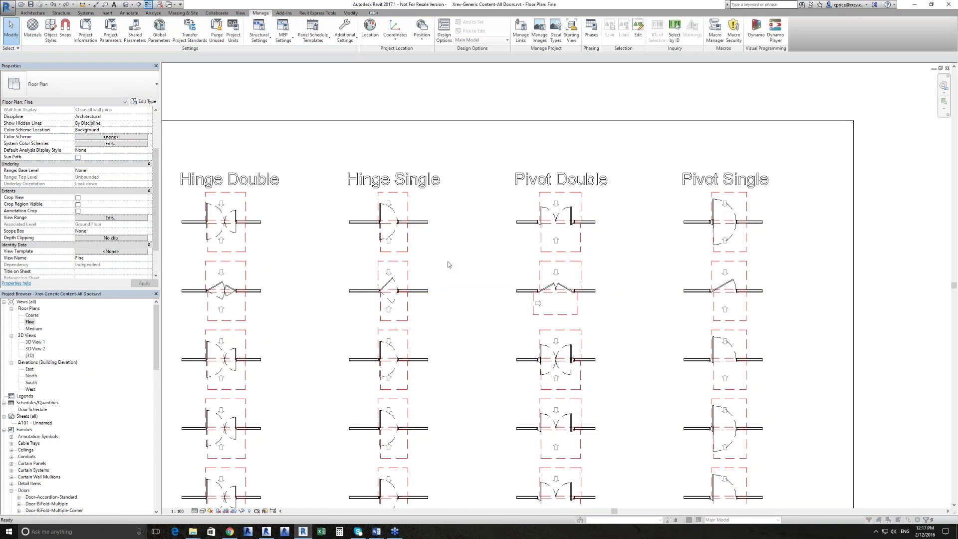
Hide the Arrows and Clearance Zones subcategories of Generic Models in the Fine floor plan's visibility overrides
key("v")
key("g")
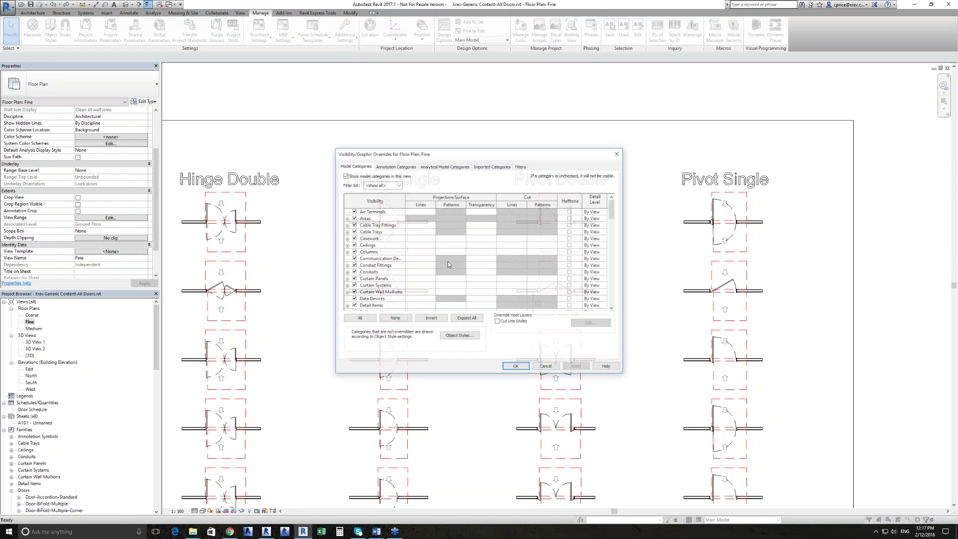
scroll(448, 261, "down", 5)
scroll(441, 261, "down", 5)
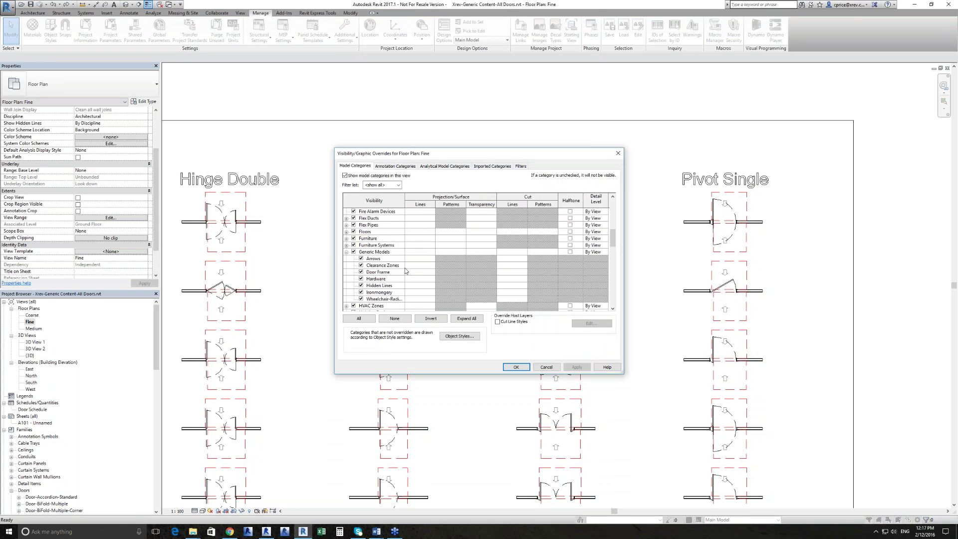
left_click(366, 253)
left_click(361, 251)
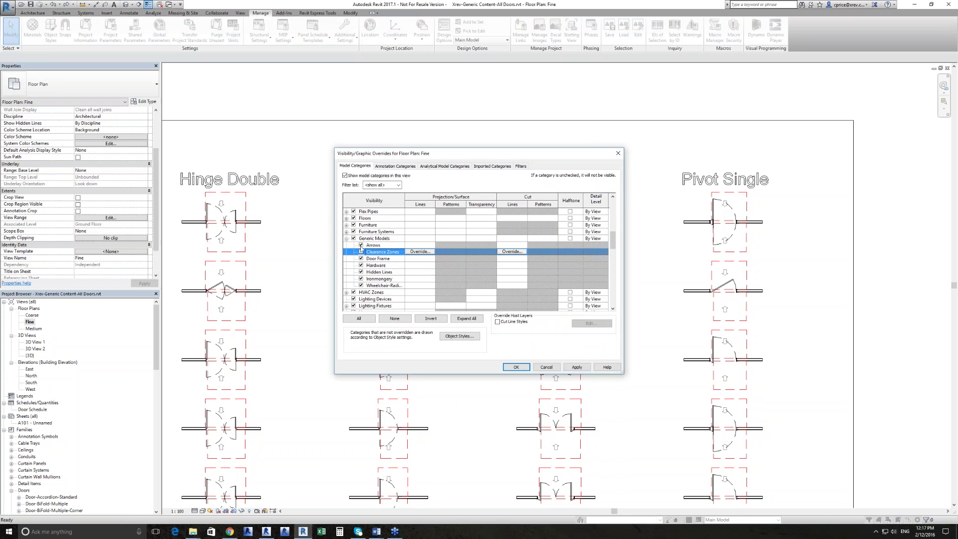
left_click(361, 245)
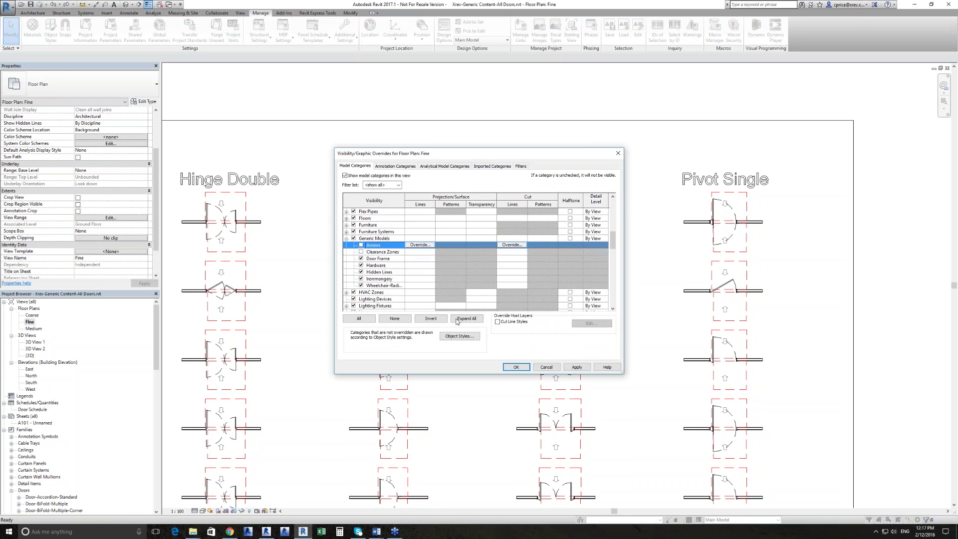
left_click(513, 368)
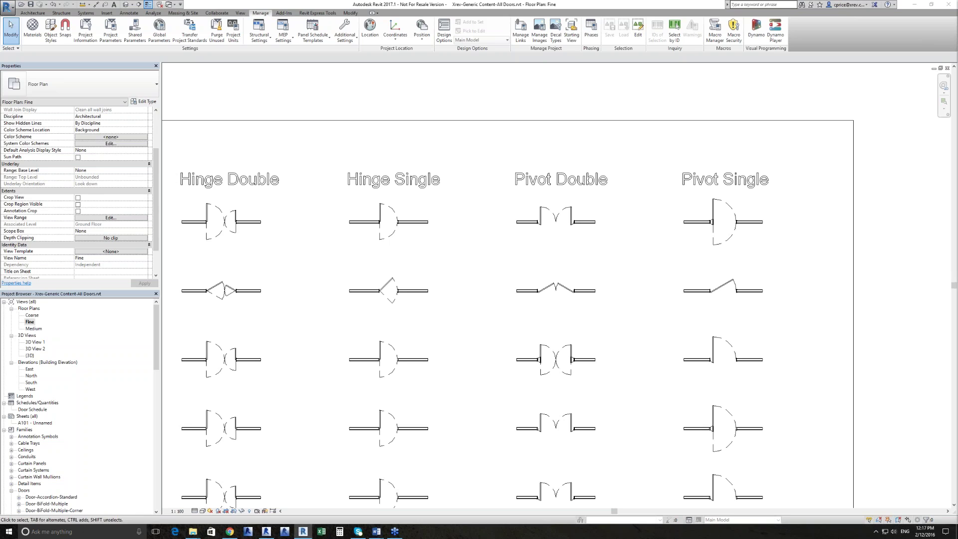
Undo the hiding of the arrows and clearance zones in the Fine floor plan
left_click(558, 317)
key("ctrl+z")
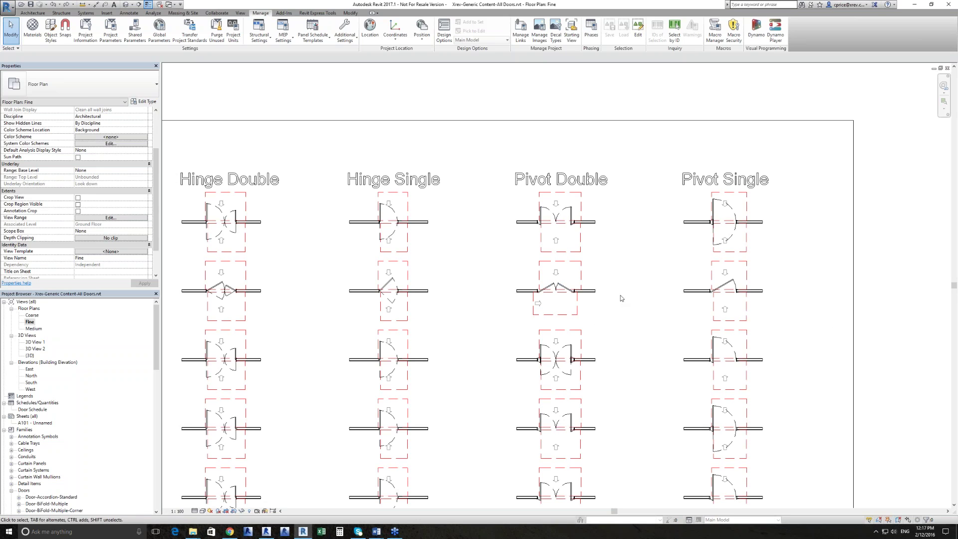
scroll(621, 299, "down", 3)
scroll(620, 298, "down", 3)
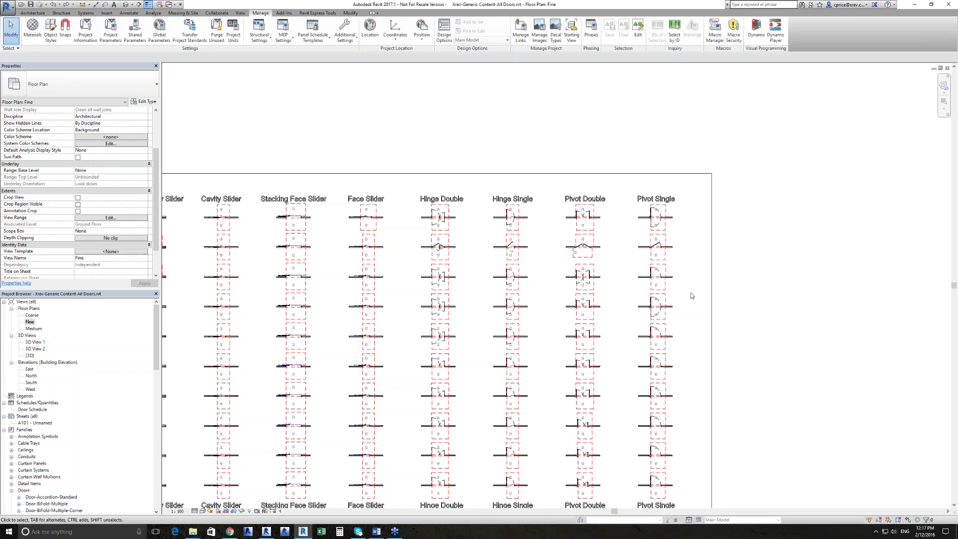
Review the instance visibility and approach type properties of the first door in the Pivot Single column
key("alt+Tab")
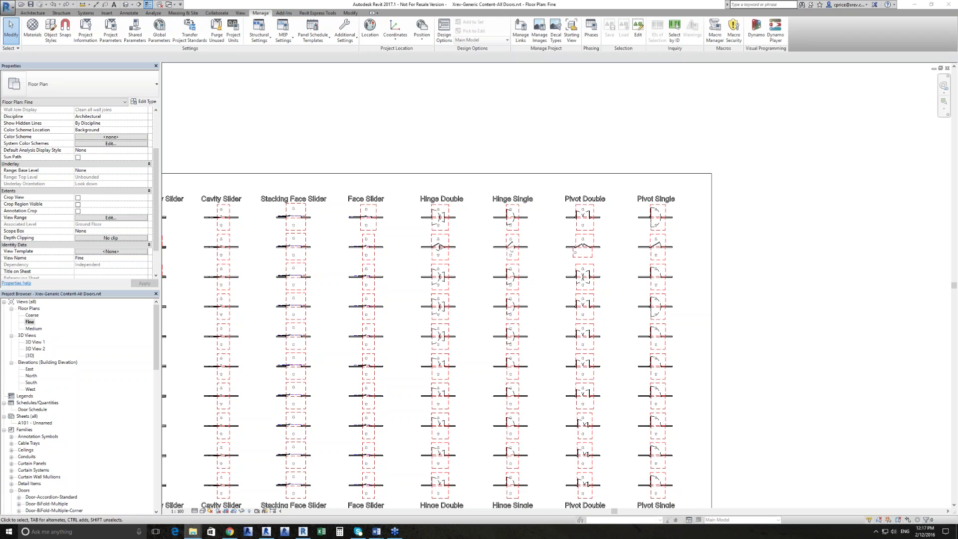
left_click(667, 231)
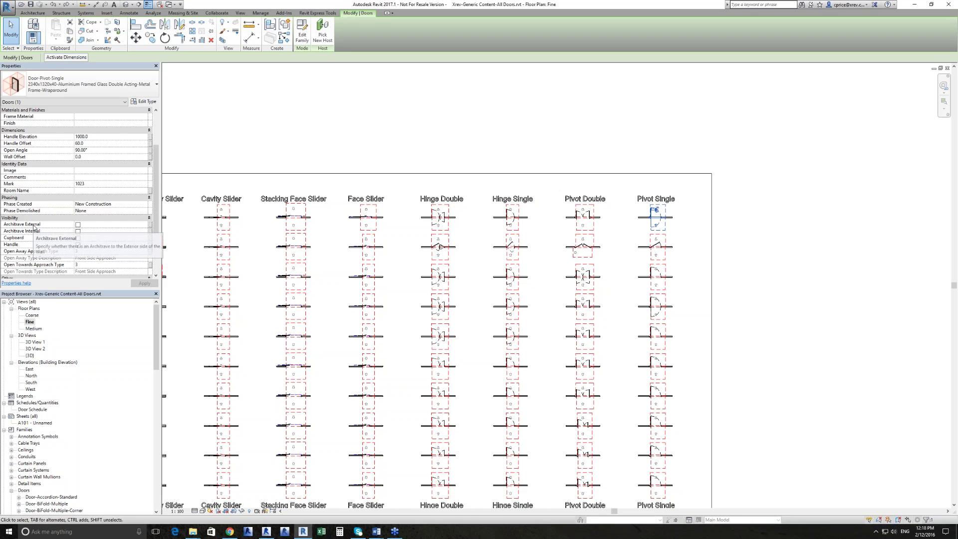
left_click(595, 121)
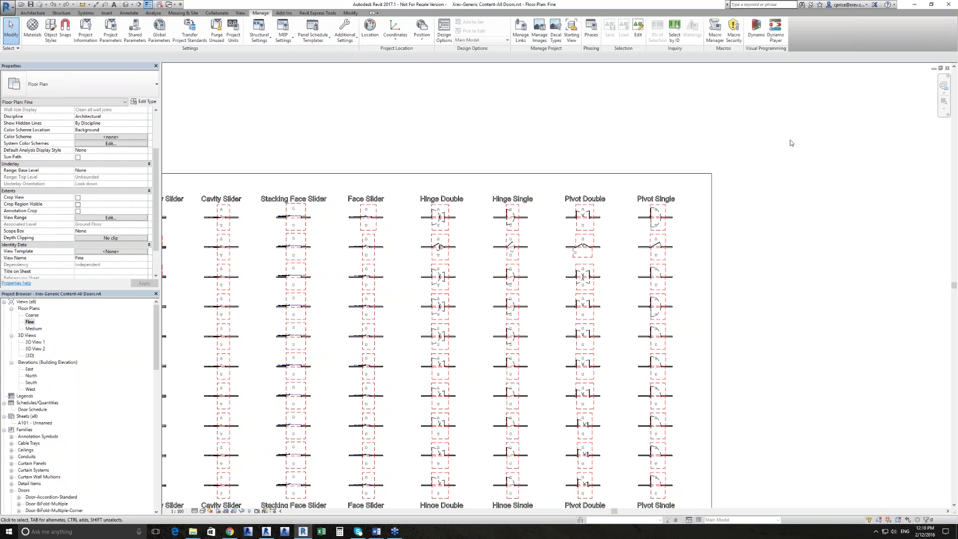
Switch to File Explorer's Door Suite folder and inspect the details of the Door-BiFold-Multiple-Corner family and its text catalogue
key("alt+Tab")
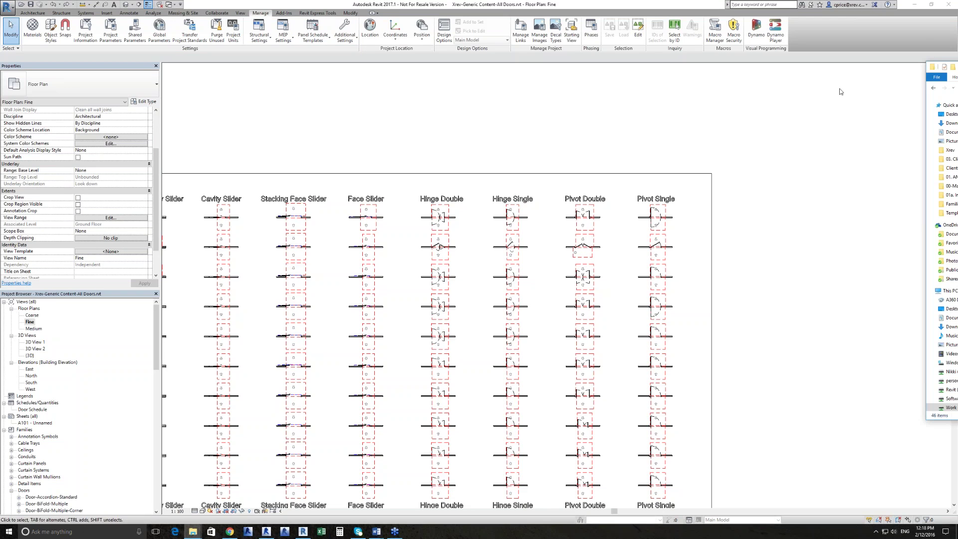
left_click_drag(940, 67, 336, 97)
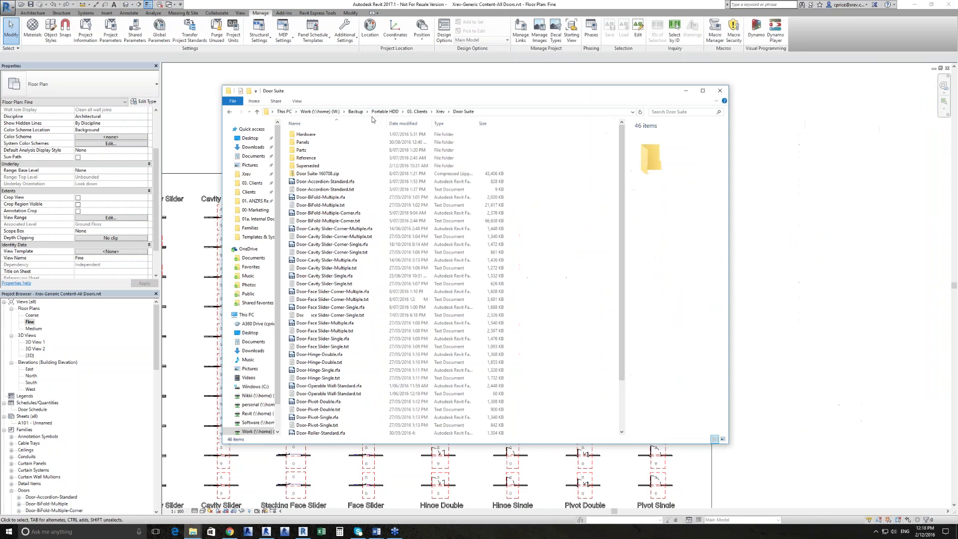
left_click(349, 214)
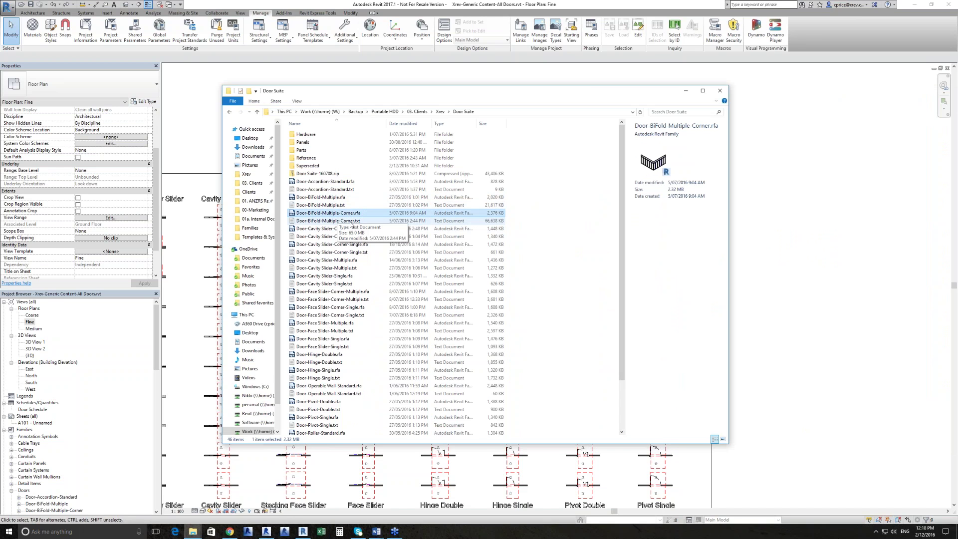
left_click(425, 222)
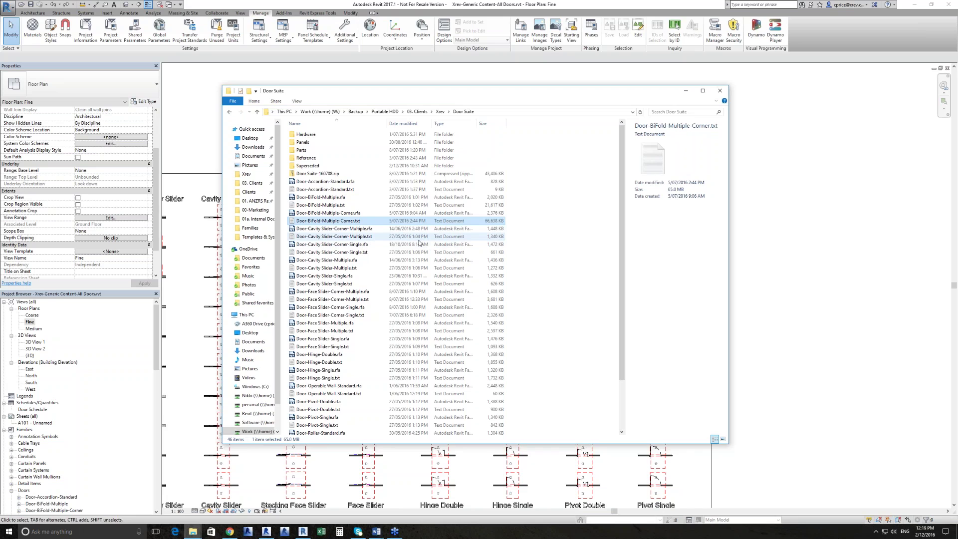
Rename the type catalogue Door-BiFold-Multiple-Corner.txt as Door-BiFold-Multiple-Corner.csv and open it in Excel
left_click(380, 228)
left_click(356, 221)
double_click(357, 221)
type("csv")
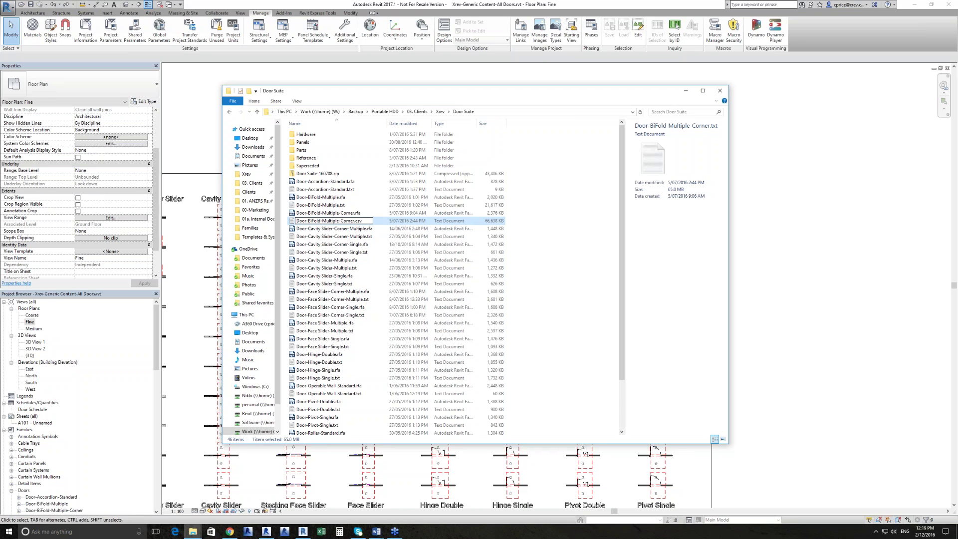
key("Return")
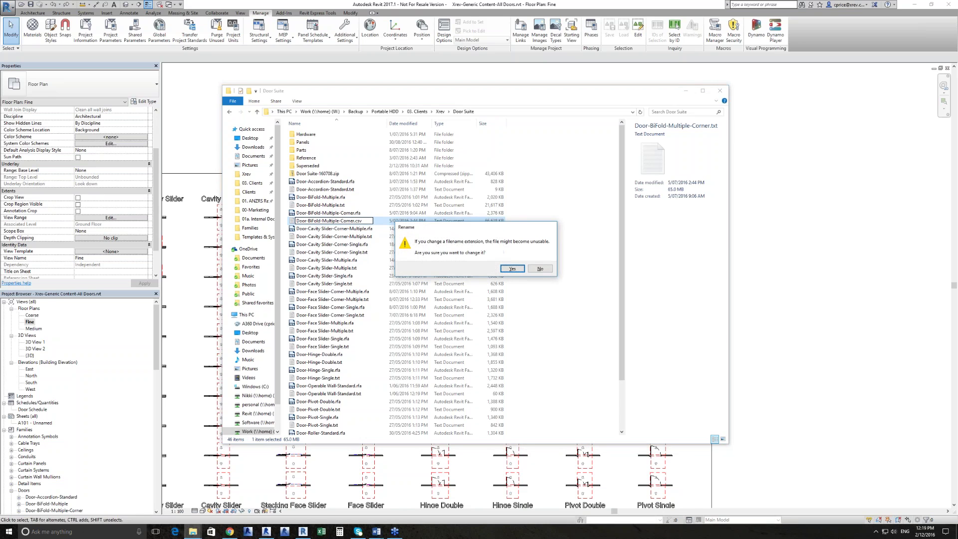
key("Return")
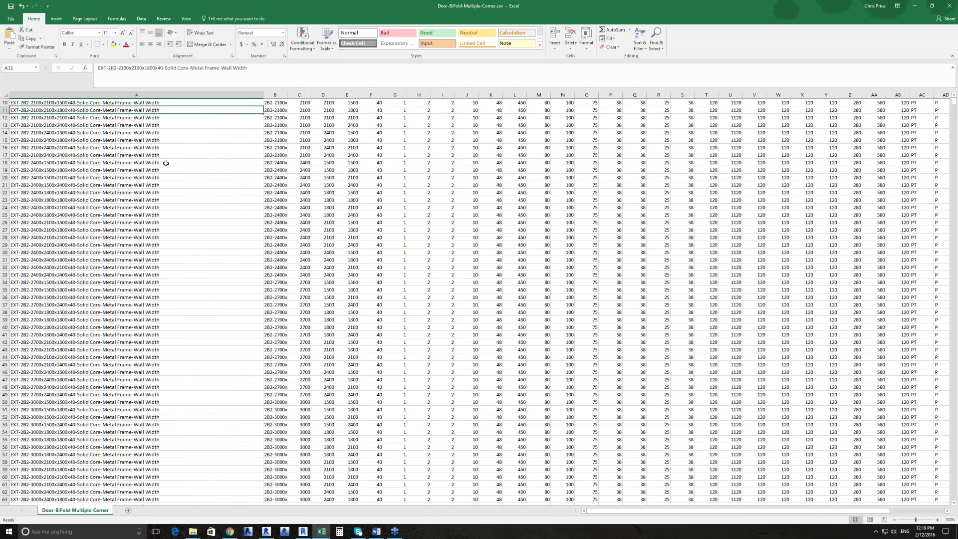
Review the type names and parameter headers of the catalogue, widening the Model column to show its full values
scroll(166, 163, "up", 3)
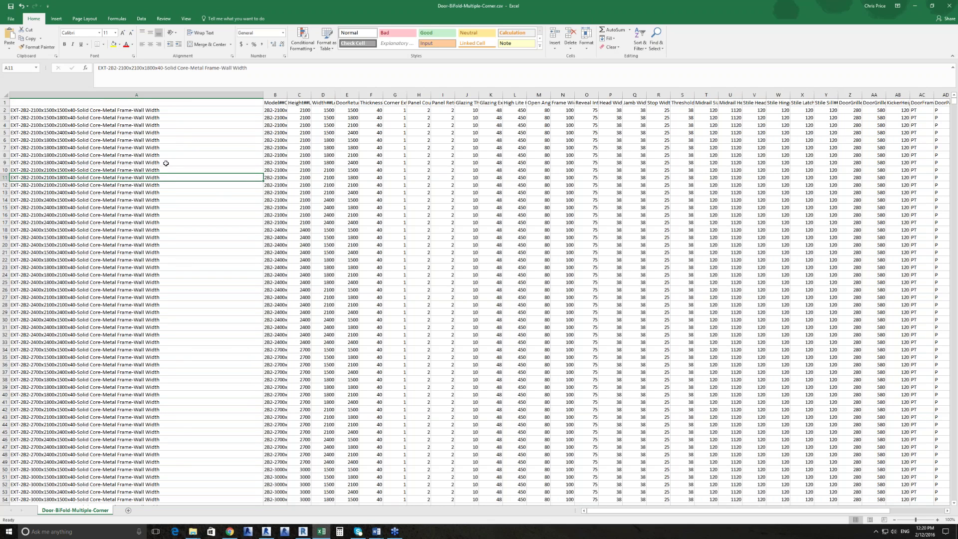
left_click(202, 155)
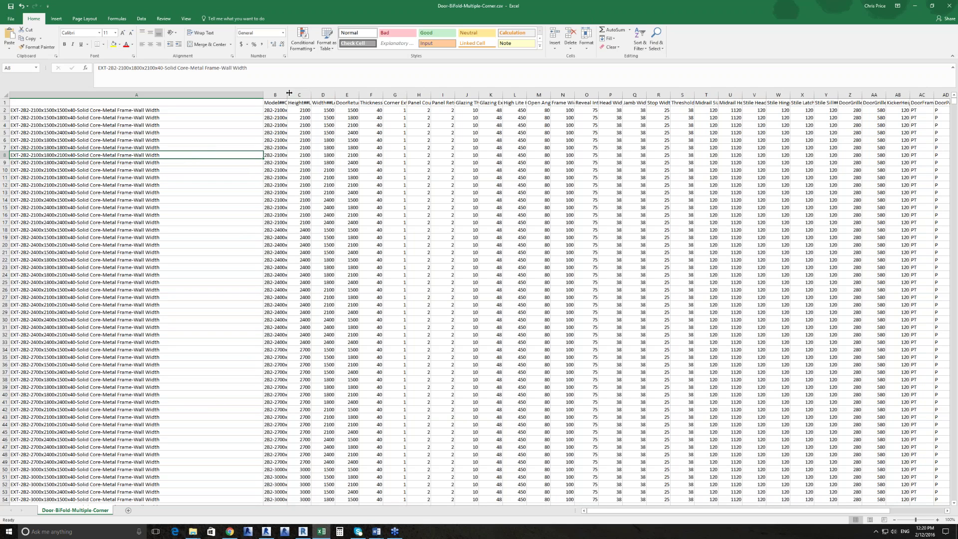
left_click_drag(289, 92, 289, 92)
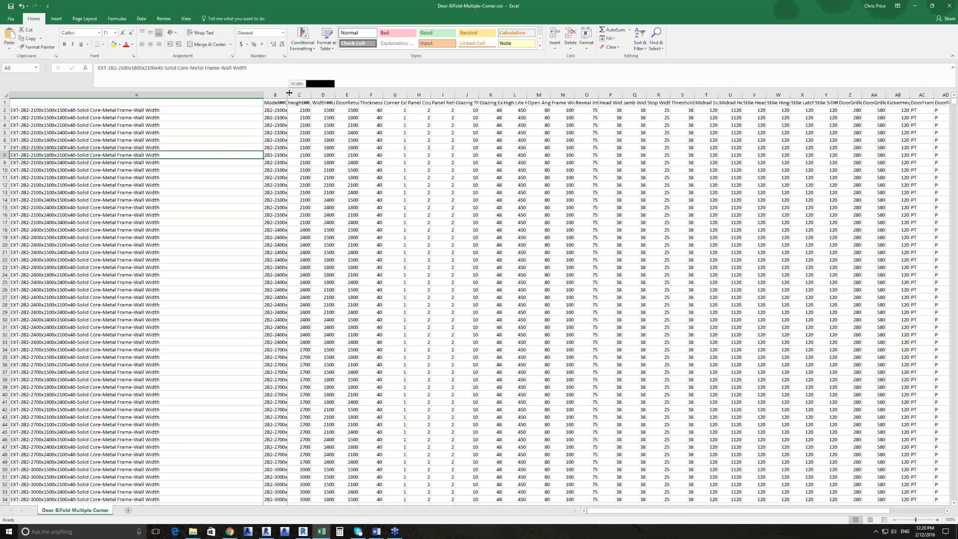
left_click_drag(289, 93, 322, 93)
left_click(292, 103)
left_click(136, 191)
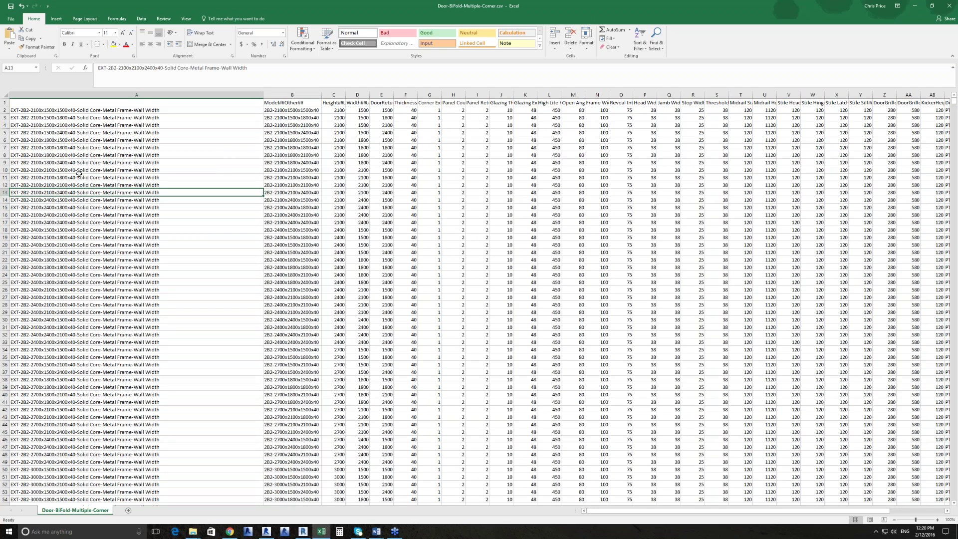
scroll(79, 174, "down", 1)
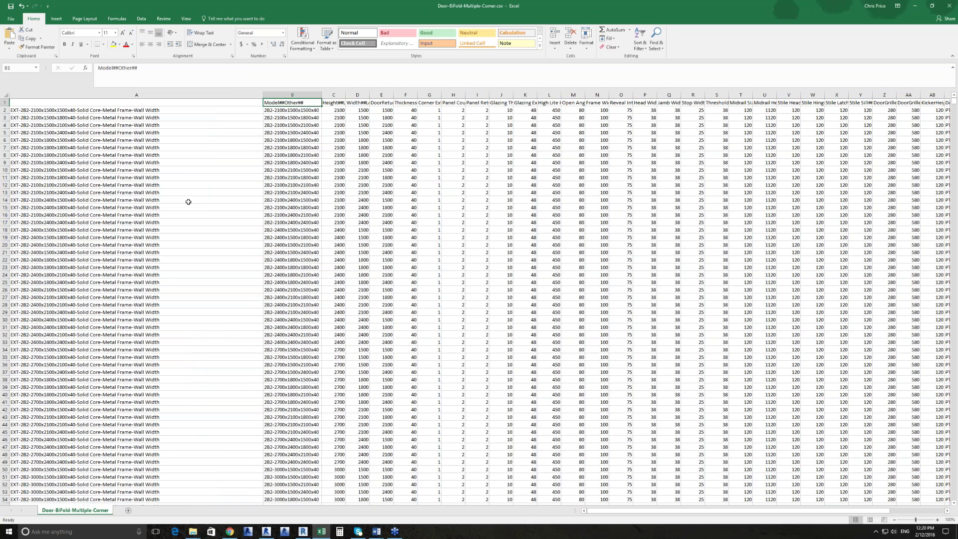
Close the catalogue without saving and rename the file back to Door-BiFold-Multiple-Corner.txt in the Door Suite folder
left_click(943, 10)
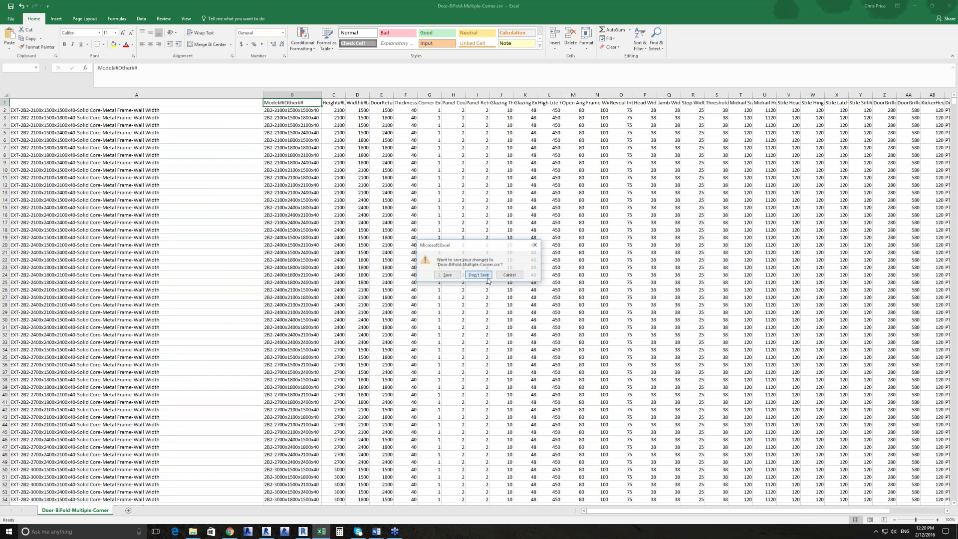
left_click(478, 275)
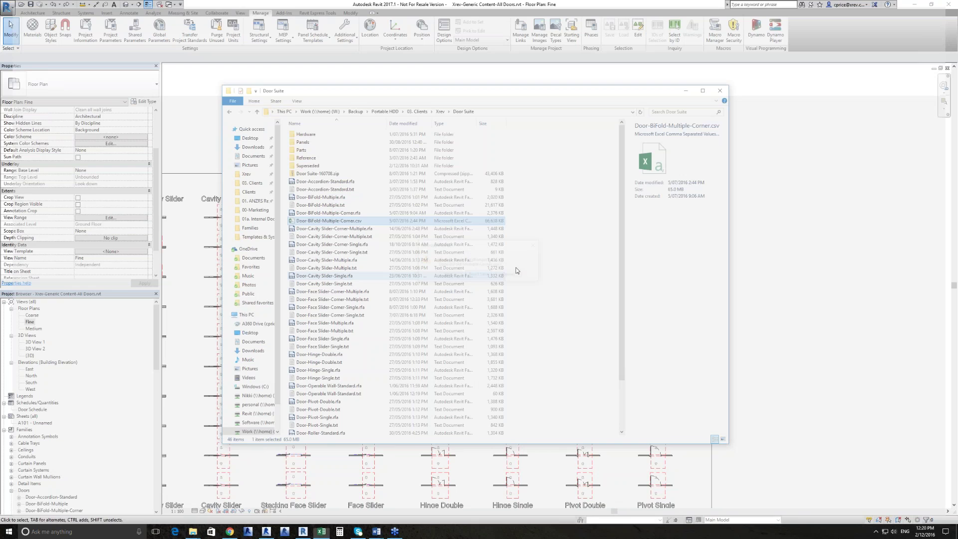
key("F2")
key("BackSpace")
type("txt")
key("Return")
key("Return")
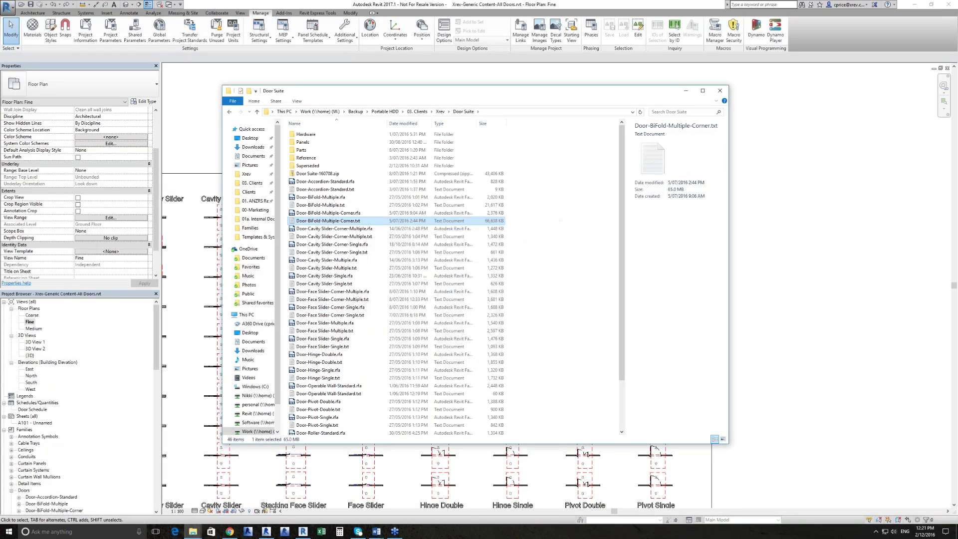
left_click(528, 247)
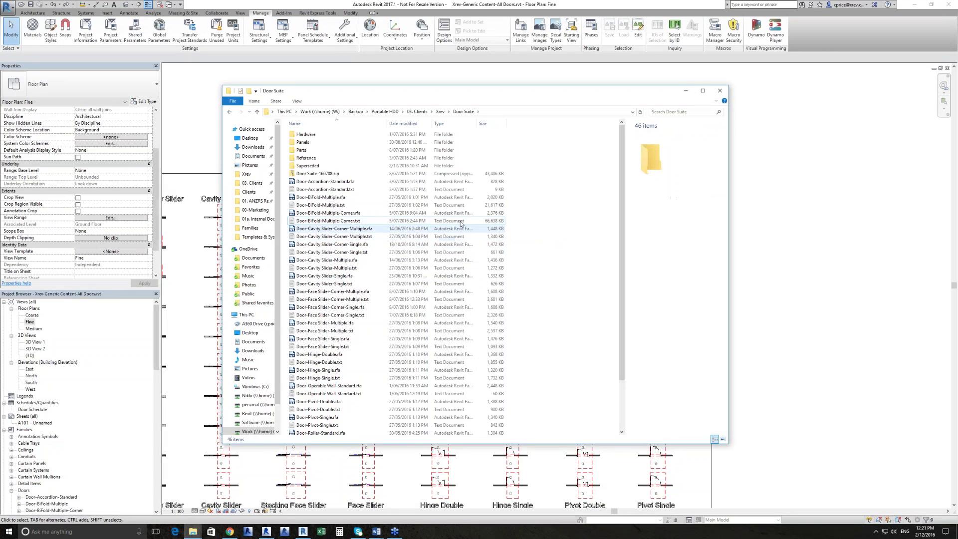
Return to Revit and start loading the Door-Hinge-Single.rfa family from the Door Suite folder to bring up its type catalogue
left_click(685, 92)
key("l")
key("f")
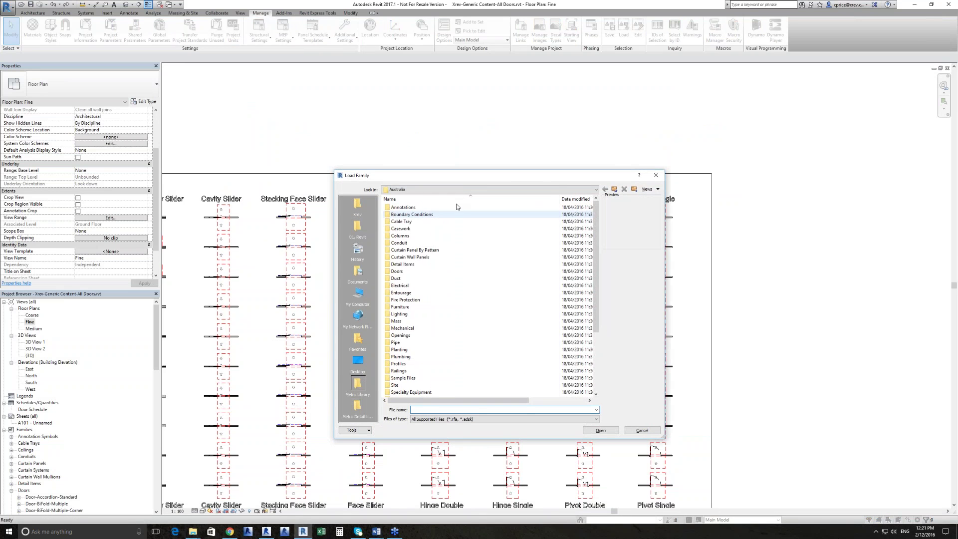
left_click(357, 205)
double_click(400, 265)
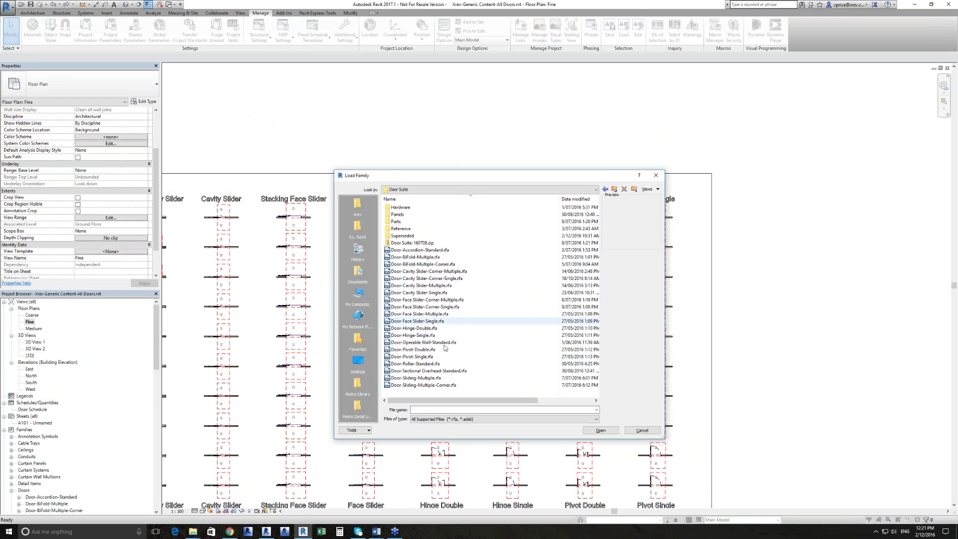
left_click(434, 337)
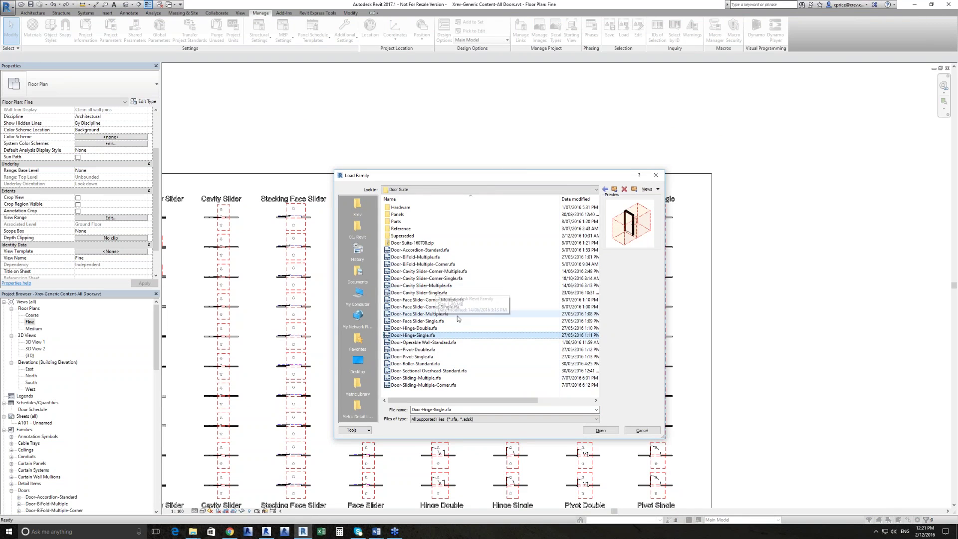
left_click(601, 431)
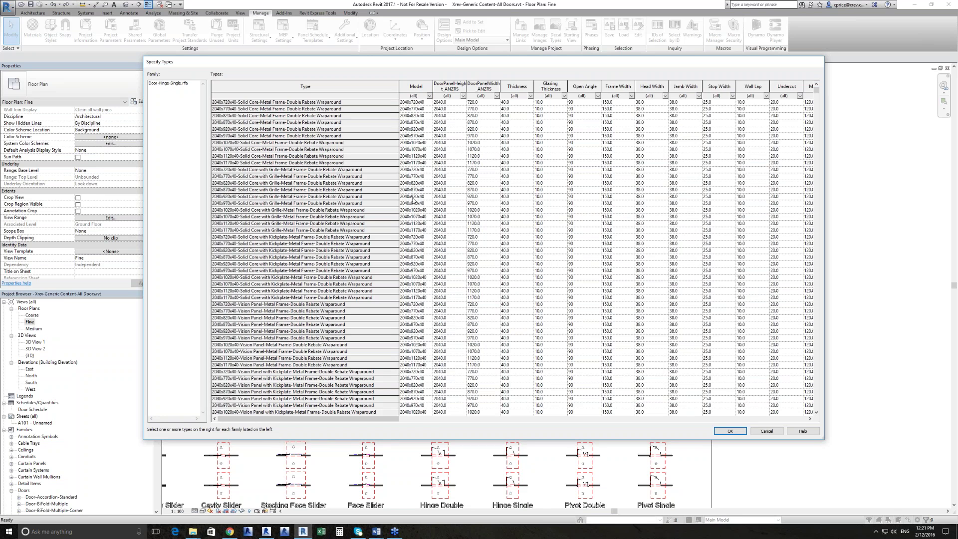
Switch to File Explorer's Door Suite folder, inspect the Door-Hinge-Single.rfa preview and return to the type catalogue
left_click(192, 532)
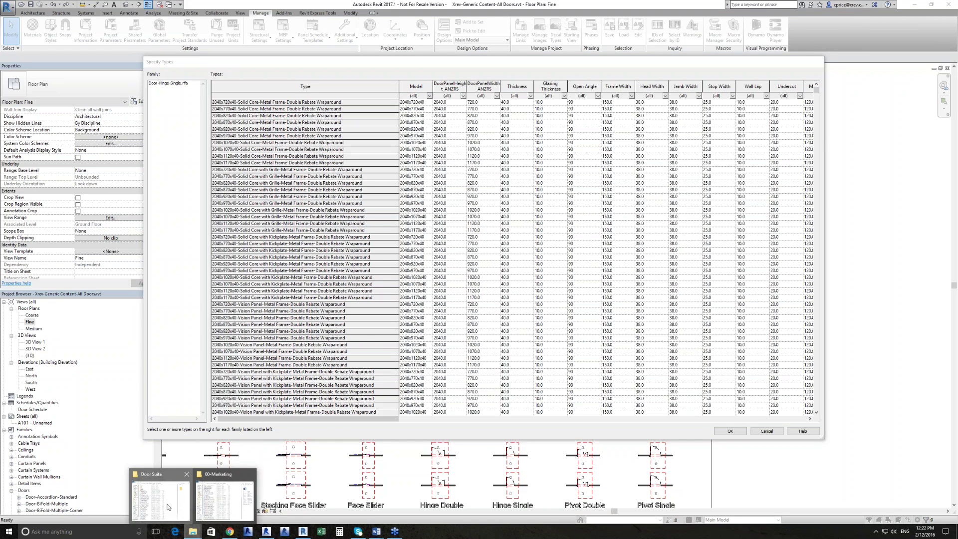
left_click(167, 506)
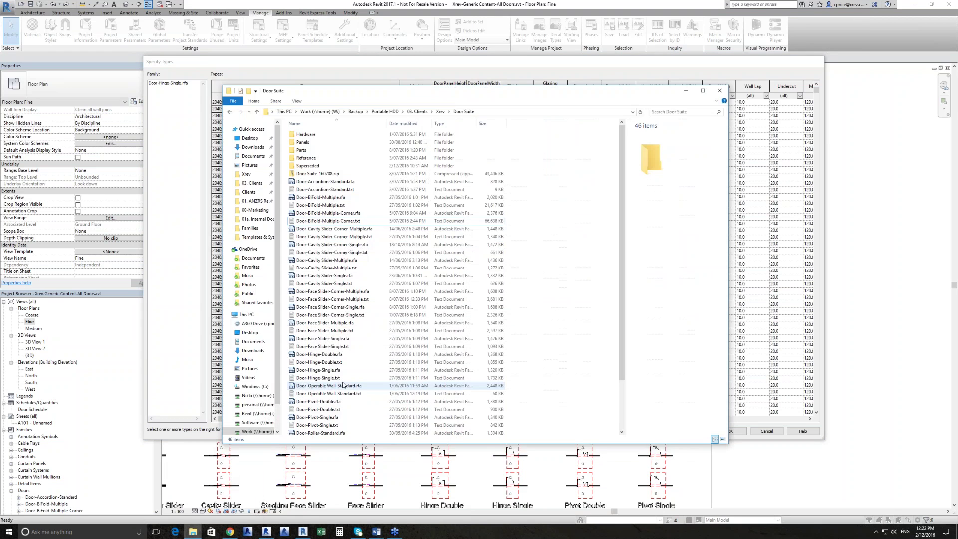
left_click(341, 370)
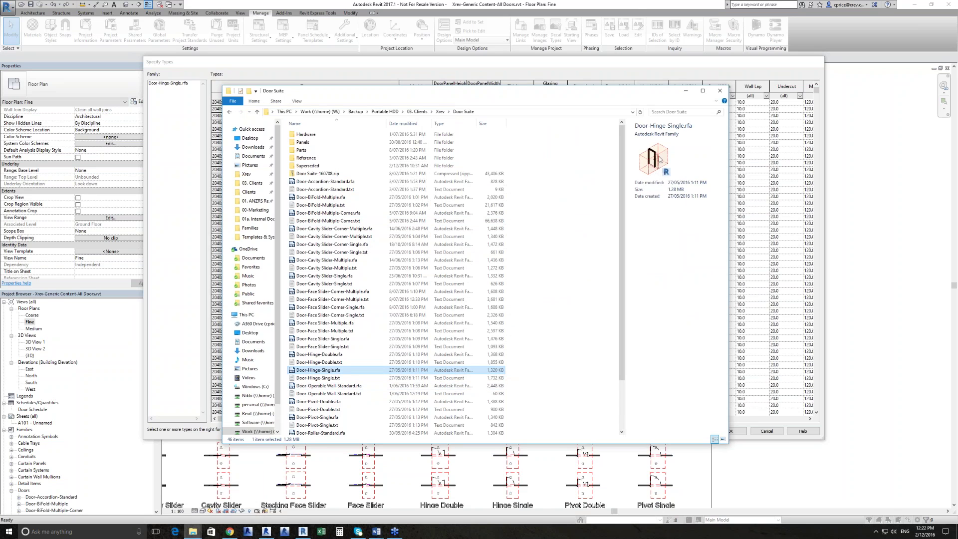
left_click(685, 92)
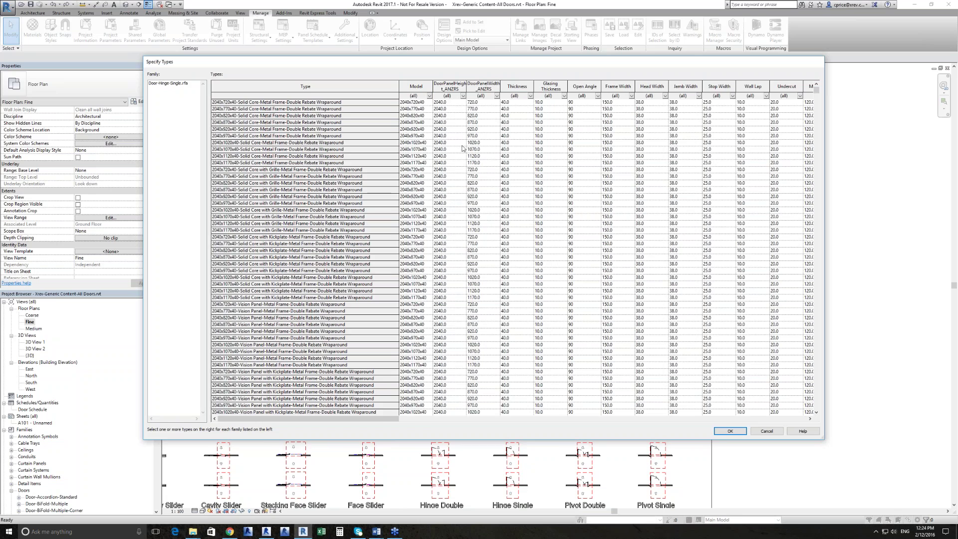
Filter the Door-Hinge-Single type catalogue to a door panel height of 2340.0 and a door panel width of 820.0
left_click(463, 96)
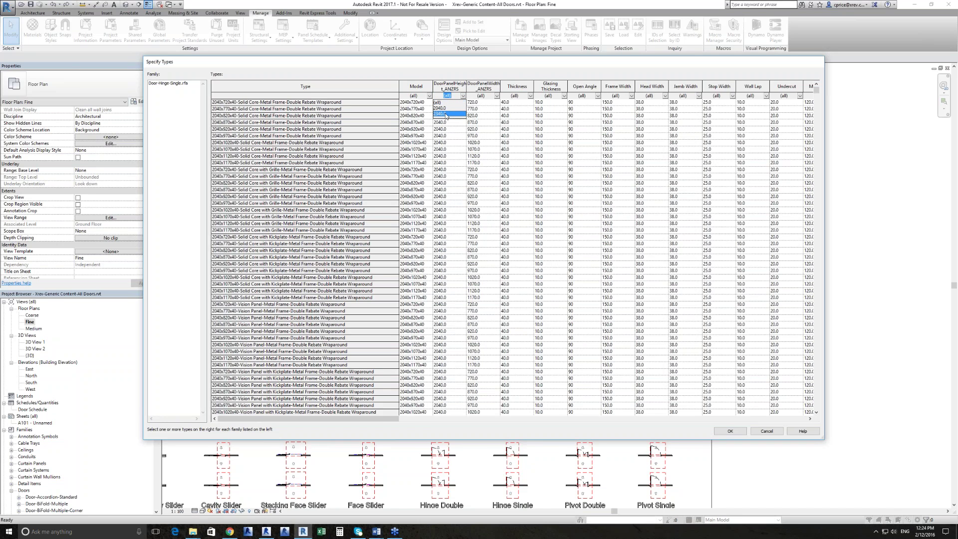
left_click(445, 114)
left_click(497, 96)
scroll(483, 129, "down", 2)
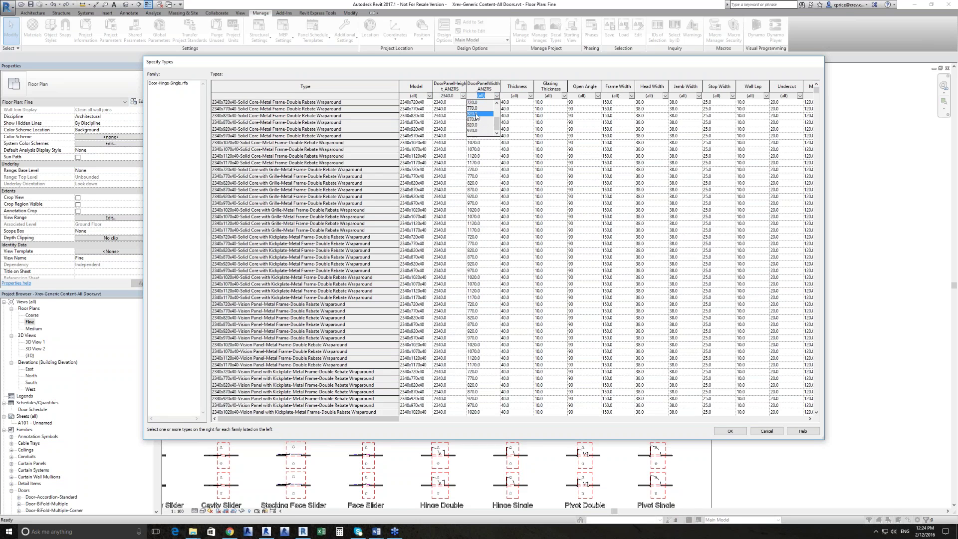
left_click(476, 114)
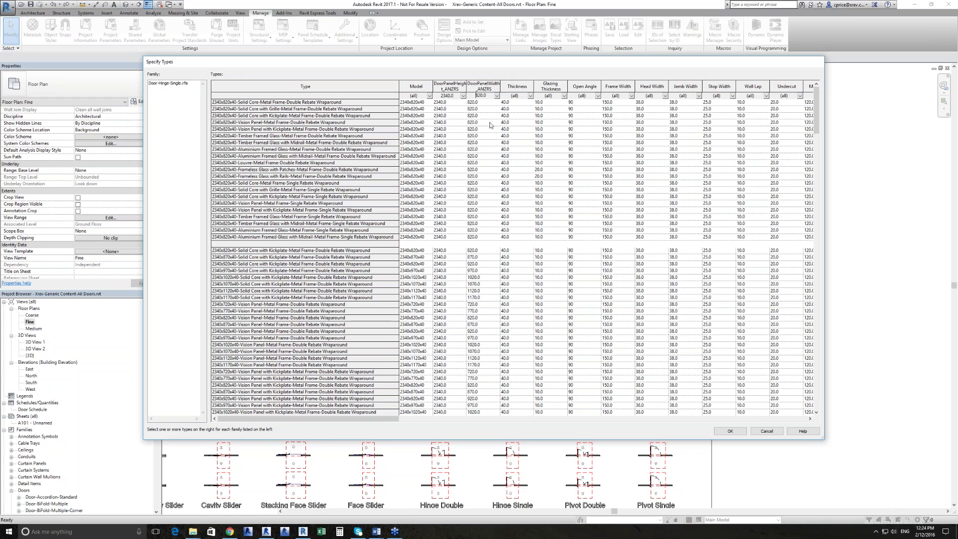
Review the remaining catalogue parameters and filter the types further by Frame Type and a DoorGrille_ANZRS value of 1
left_click(809, 420)
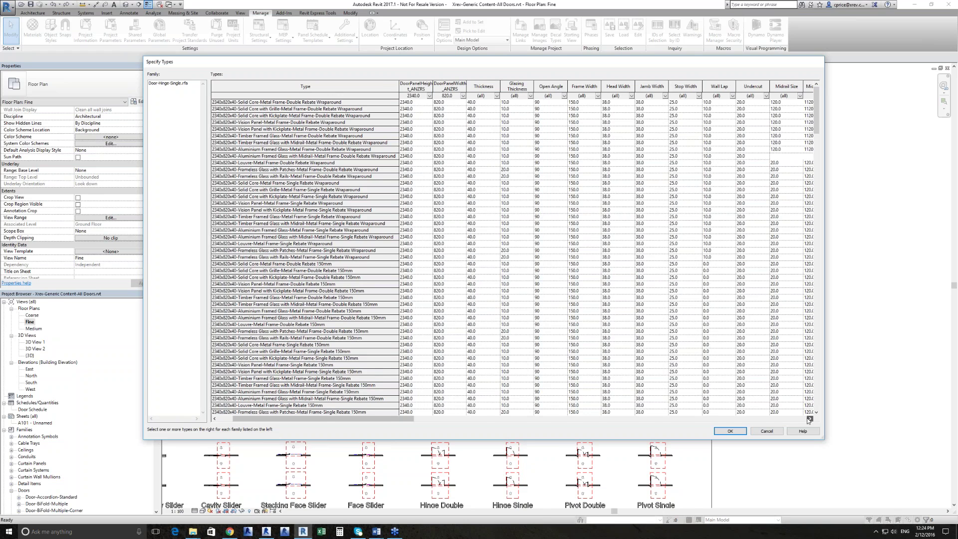
left_click(808, 420)
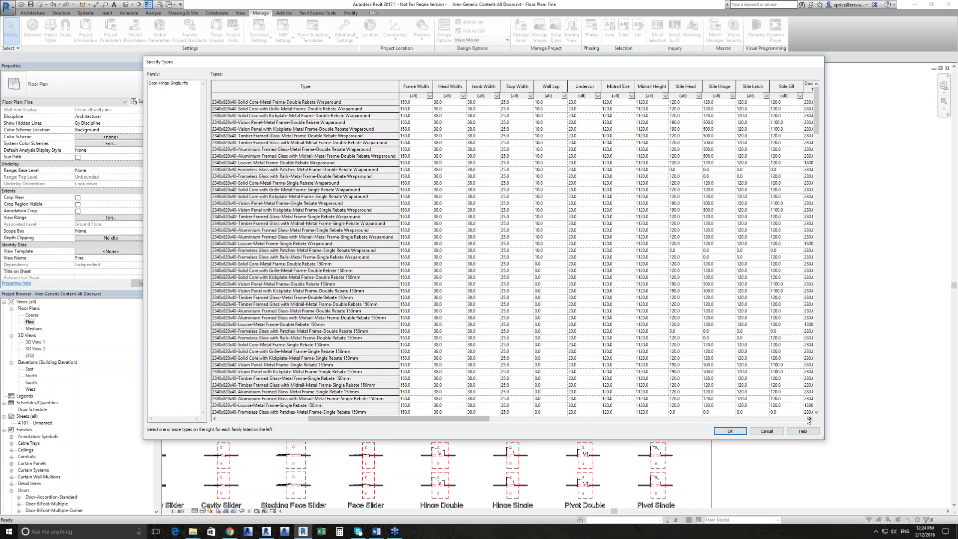
left_click(809, 420)
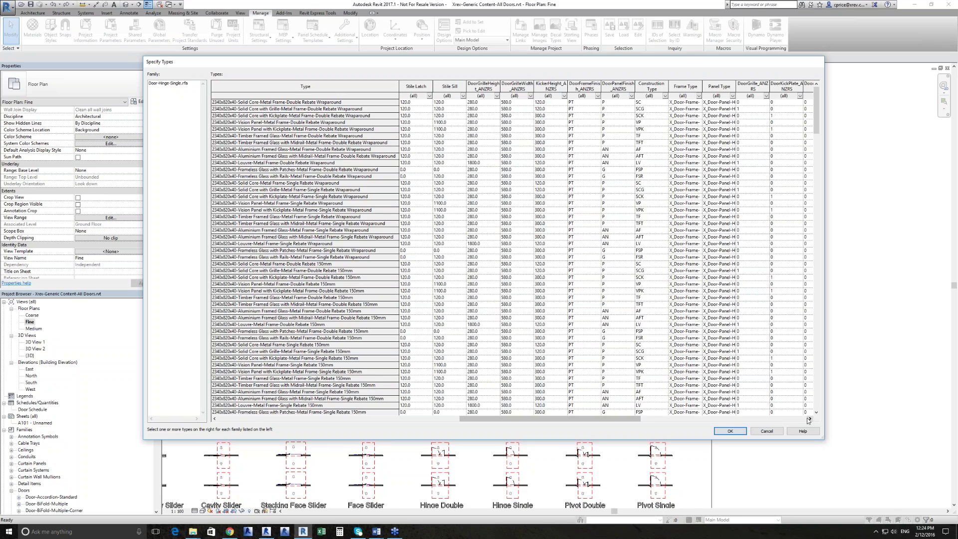
left_click(809, 420)
left_click(665, 96)
left_click(686, 115)
left_click(699, 96)
left_click(699, 96)
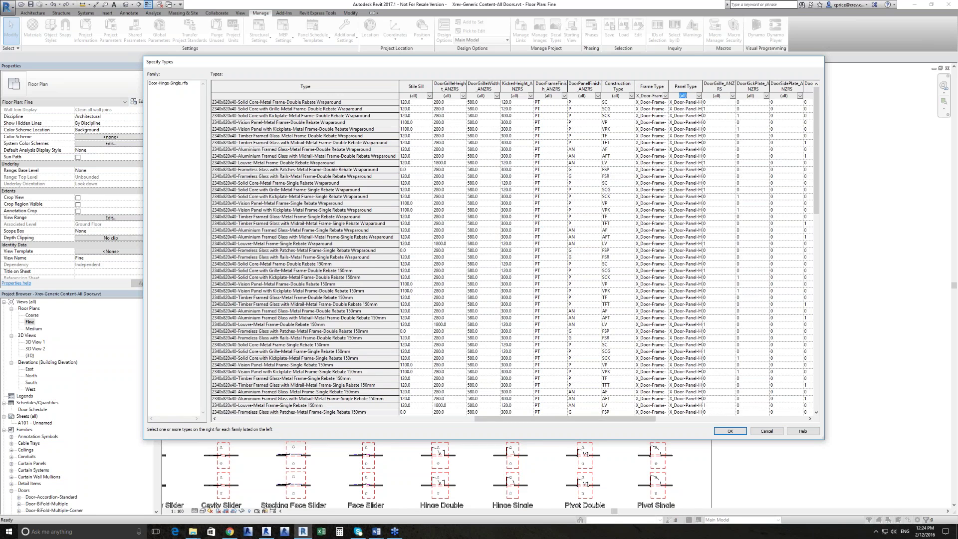
left_click(734, 97)
left_click(734, 97)
left_click(711, 115)
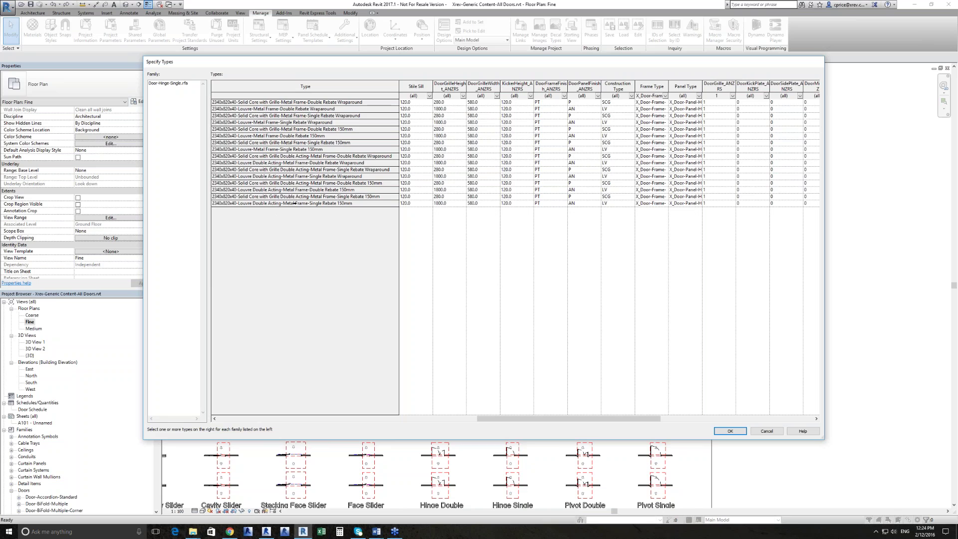
Select both Solid Core with Grille 150mm rebate types and the Louvre Double Acting Single Rebate Wraparound type, and cancel the family load
left_click(309, 144)
left_click(299, 176, "ctrl")
left_click(300, 129, "ctrl")
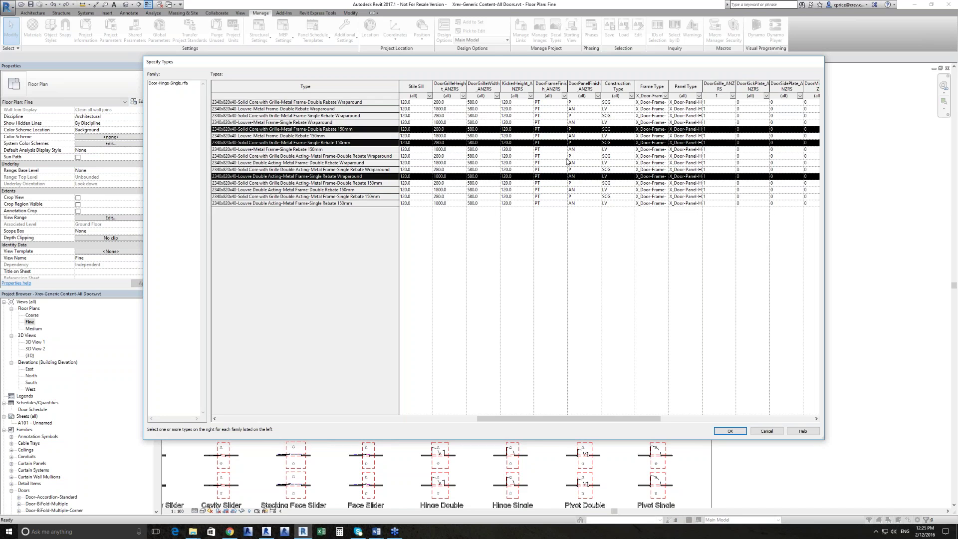
left_click(771, 432)
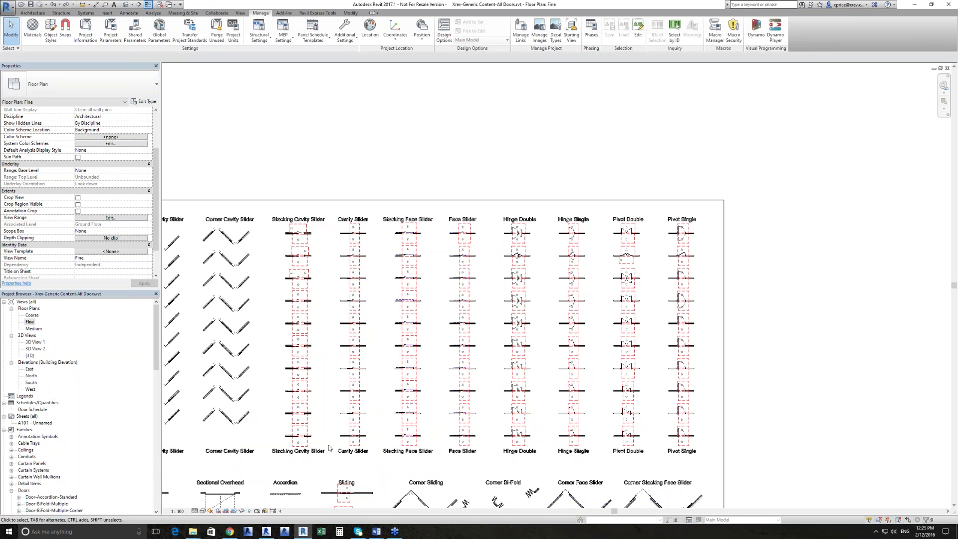
Switch to File Explorer's Door Suite folder and display the Hardware subfolder's door handle families as thumbnails
mouse_move(196, 532)
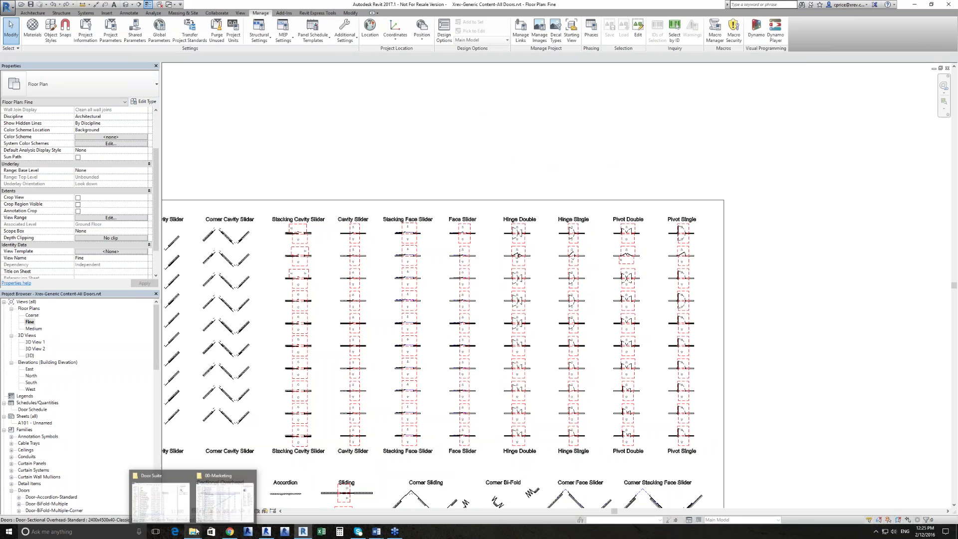
left_click(177, 511)
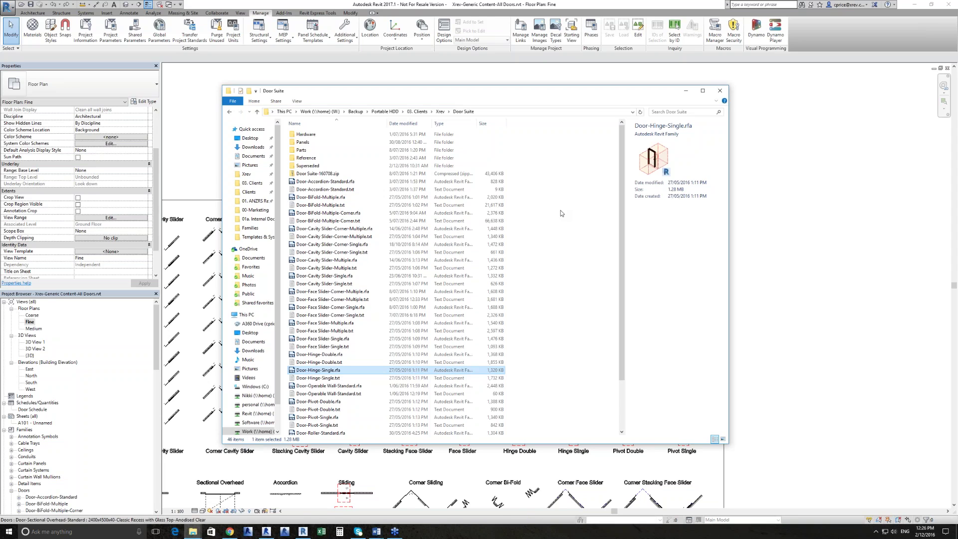
left_click(594, 179)
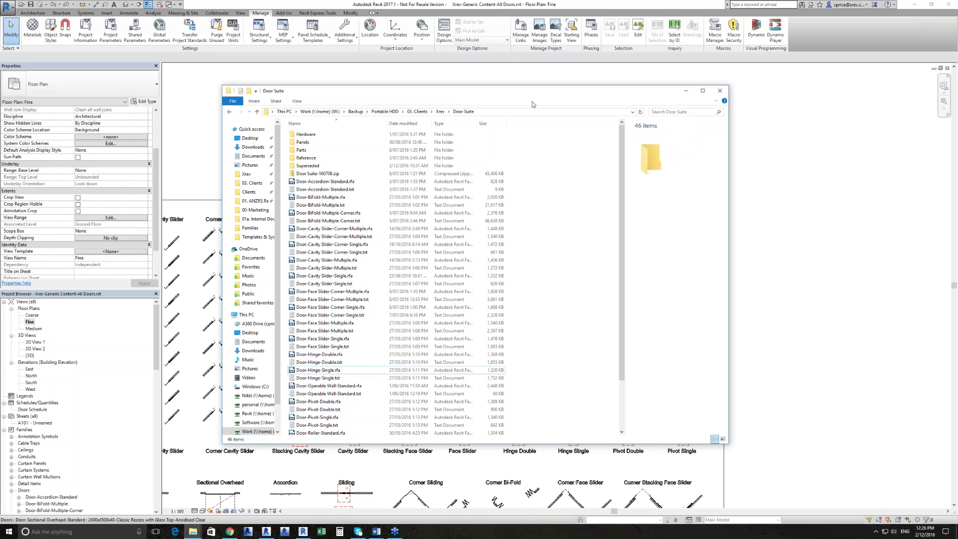
left_click_drag(531, 100, 599, 97)
double_click(380, 135)
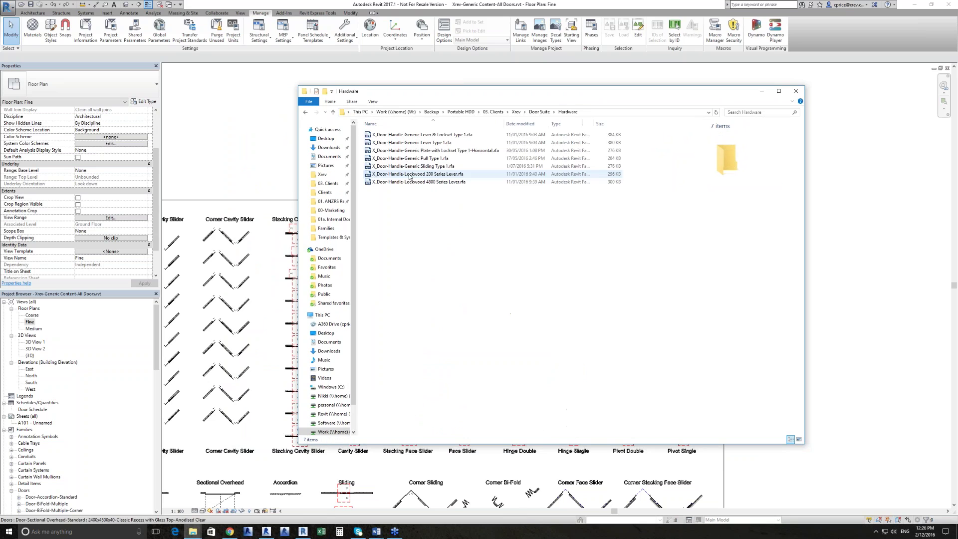
right_click(431, 217)
mouse_move(449, 222)
left_click(544, 233)
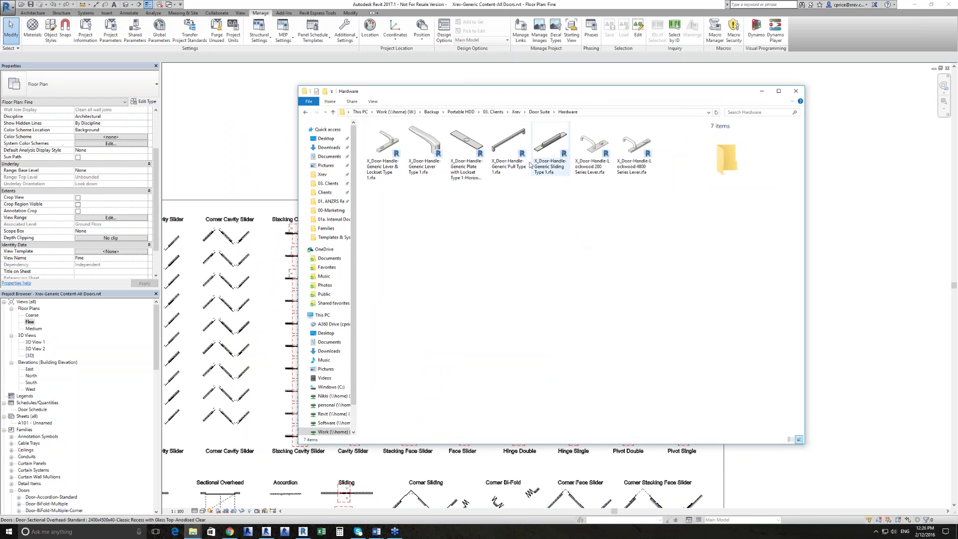
Display the Door Suite's Panels subfolder as thumbnails and inspect the X_Door-Panel-Slider-Contained-Standard family
left_click(541, 112)
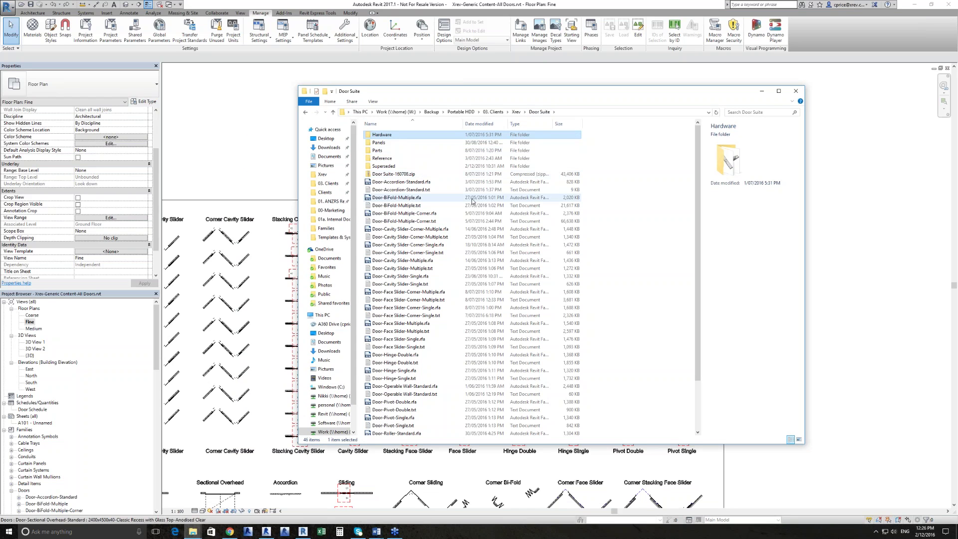
double_click(387, 143)
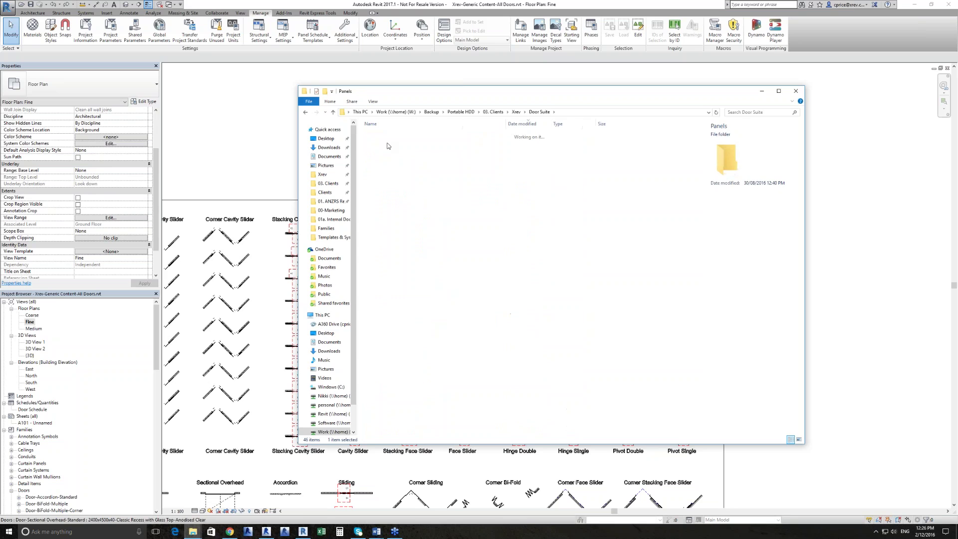
right_click(431, 274)
mouse_move(479, 278)
left_click(530, 287)
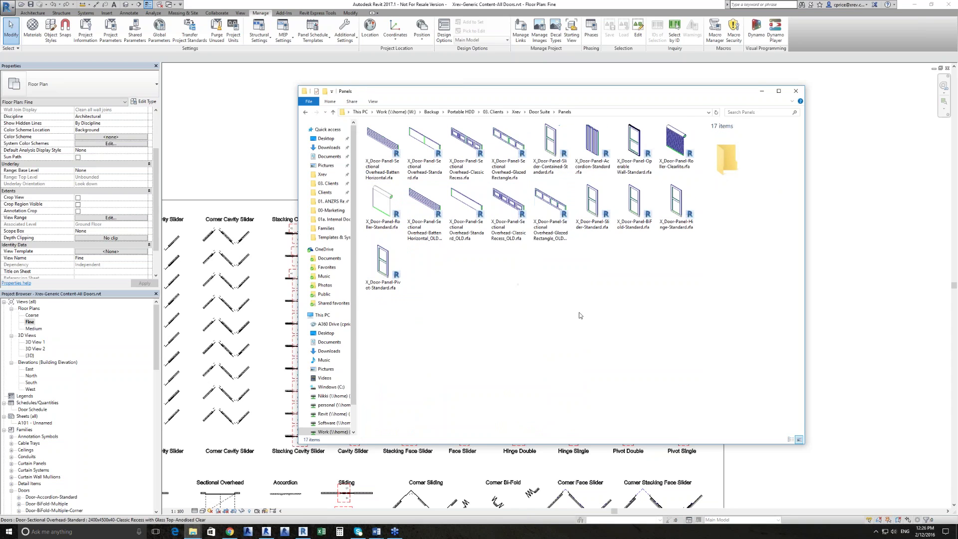
left_click(555, 152)
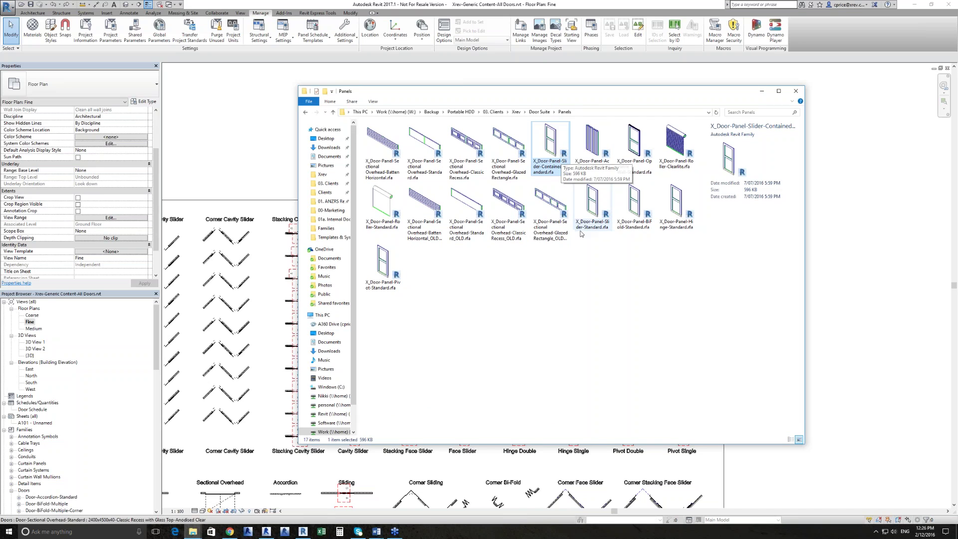
left_click(527, 250)
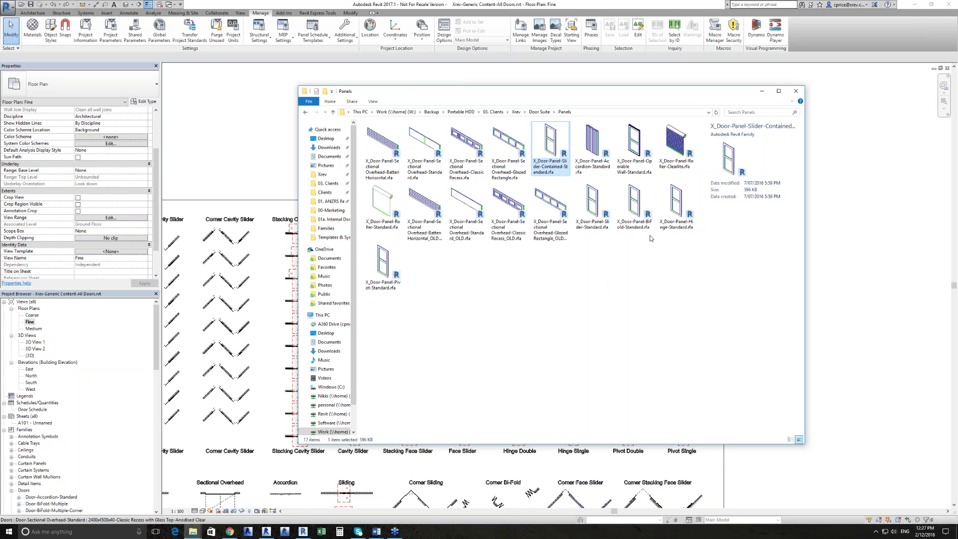
Return to Revit and select the first Pivot Single door in the Fine floor plan to view its properties
left_click(762, 91)
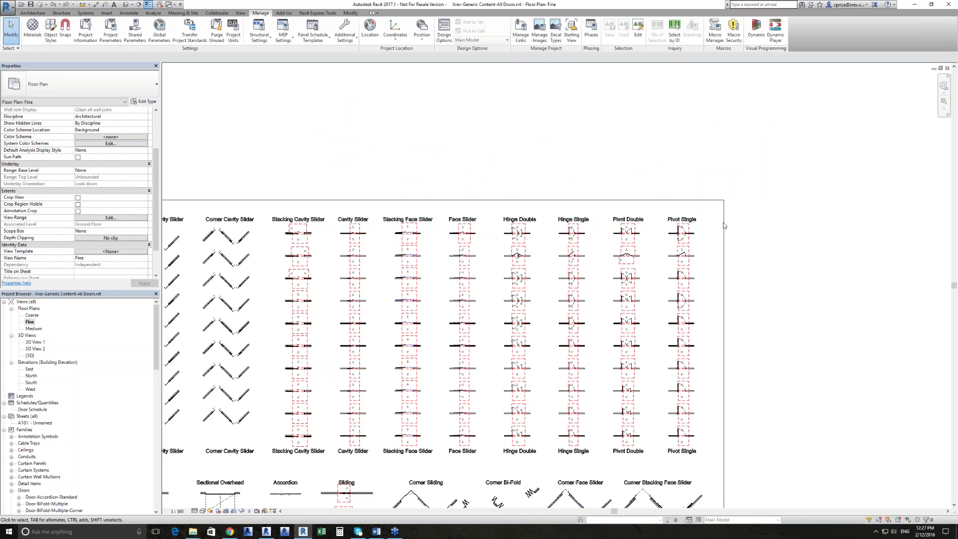
scroll(724, 225, "up", 6)
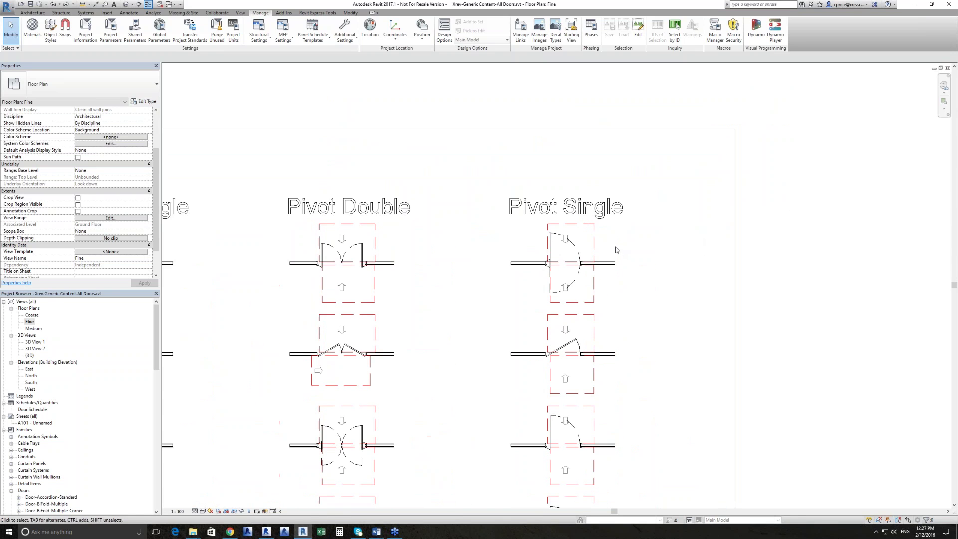
scroll(616, 249, "up", 2)
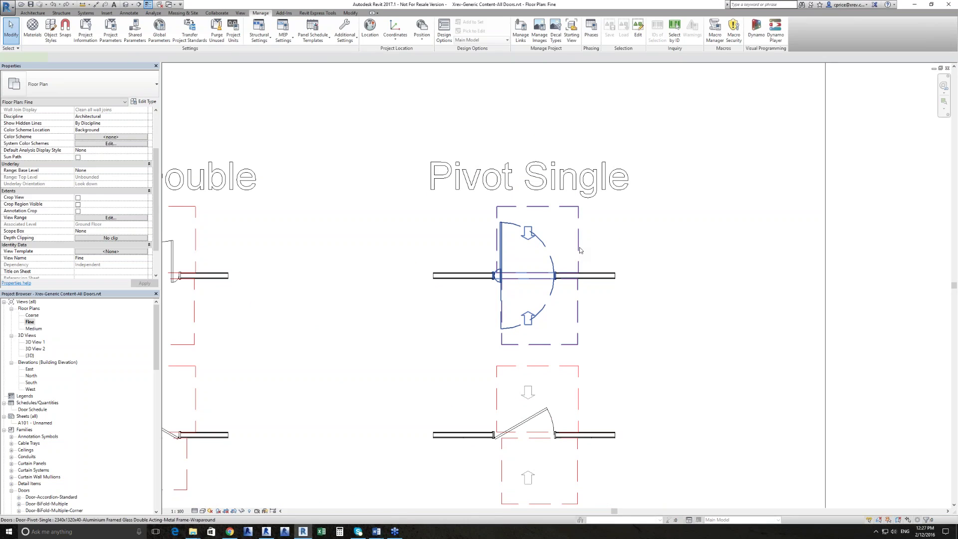
left_click(580, 249)
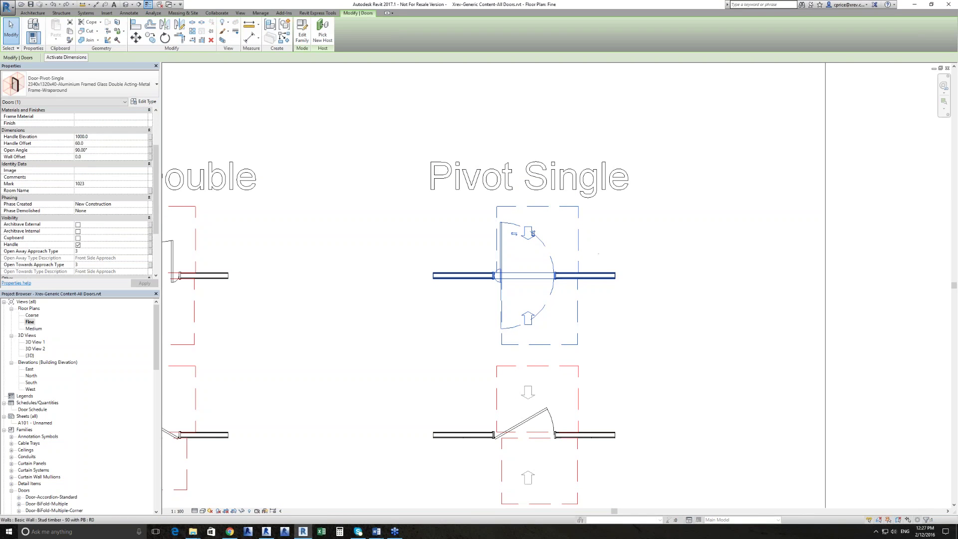
Examine the external and internal handle type parameters of the first Hinge Single door and the first Hinge Double door
scroll(581, 254, "down", 5)
scroll(606, 263, "up", 4)
scroll(691, 268, "down", 5)
scroll(688, 266, "down", 2)
scroll(438, 264, "up", 4)
scroll(573, 273, "up", 4)
left_click(536, 289)
middle_click_drag(570, 289, 569, 285)
scroll(588, 376, "up", 1)
scroll(52, 140, "up", 3)
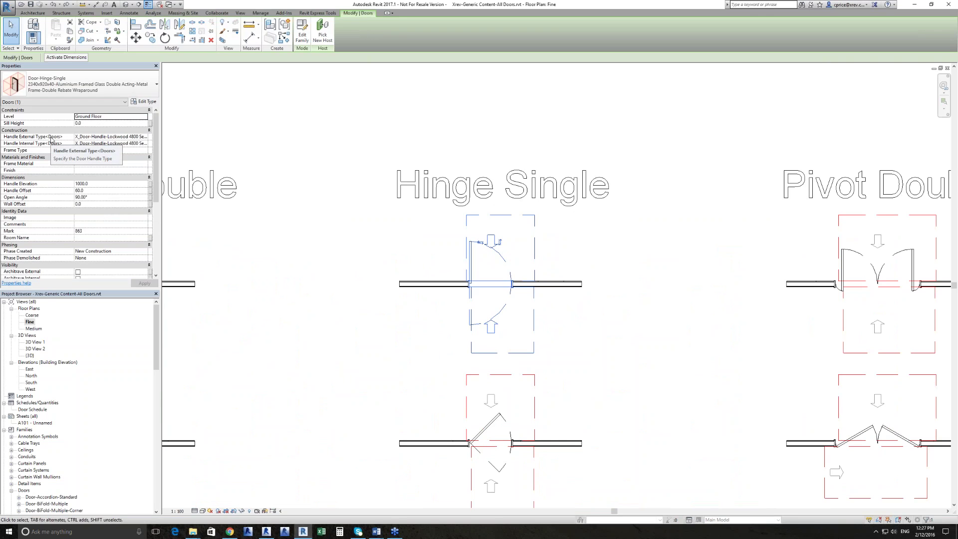
scroll(659, 249, "down", 3)
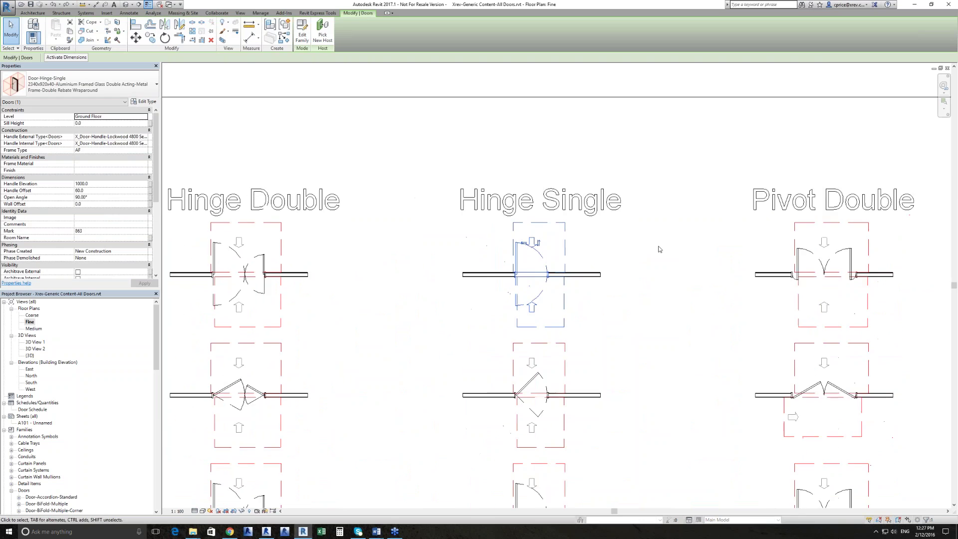
left_click(294, 270)
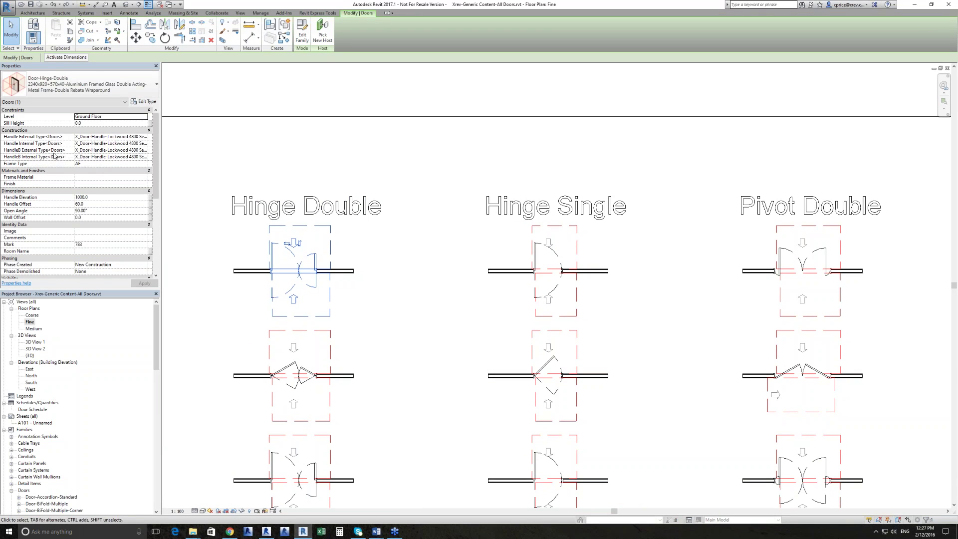
Select the first Hinge Single door and examine its handle elevation, handle offset and open angle instance parameters
left_click(542, 244)
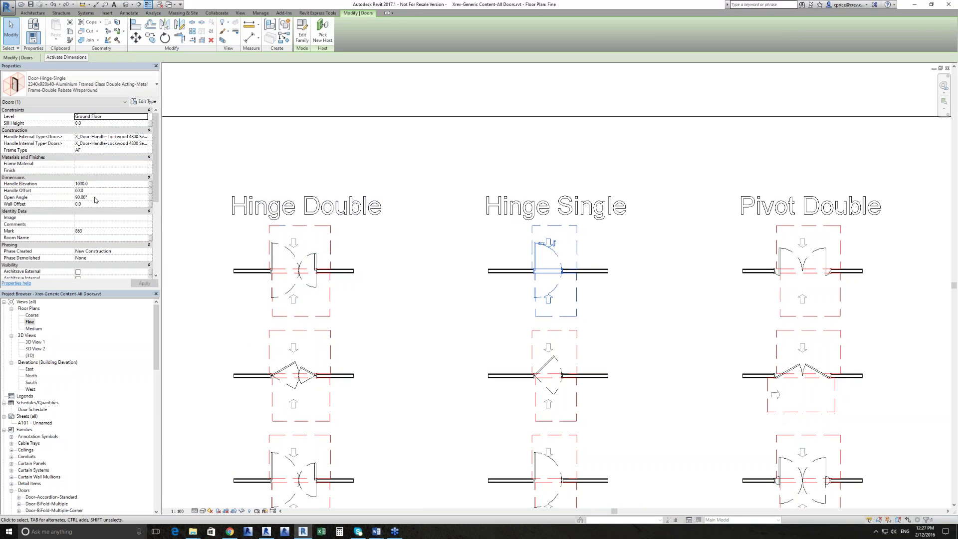
left_click(99, 184)
key("Tab")
key("Tab")
scroll(98, 209, "down", 2)
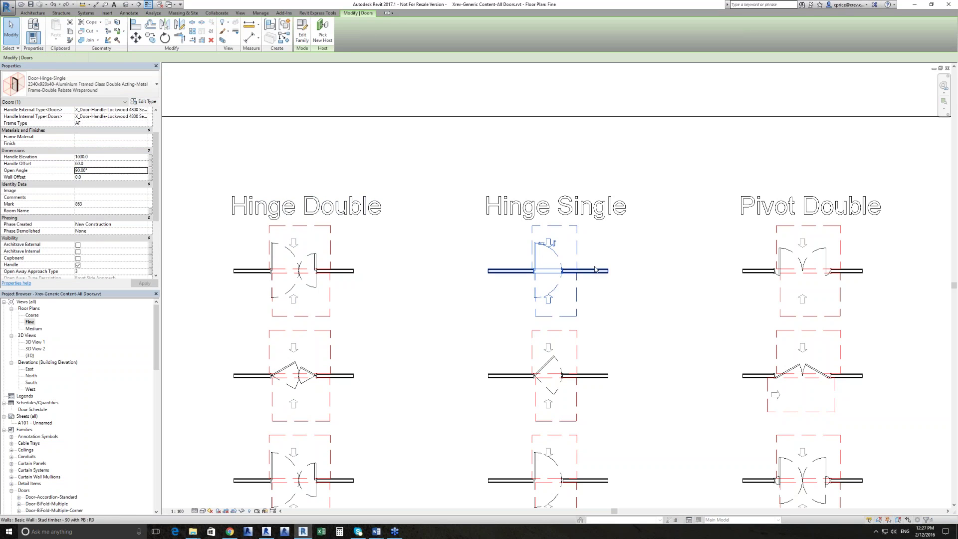
Set the first Hinge Single door's Wall Offset to 150
scroll(555, 271, "up", 3)
scroll(556, 272, "up", 3)
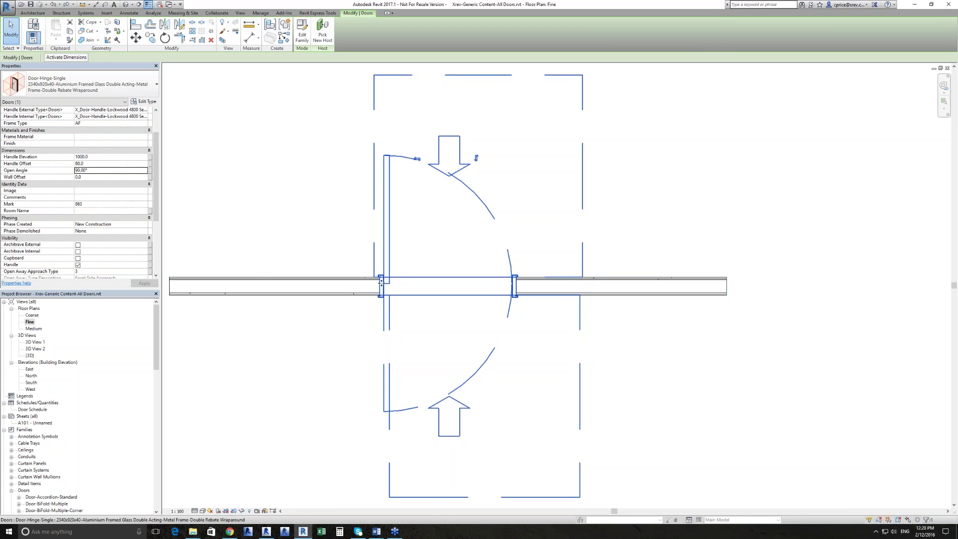
left_click(104, 178)
type("150")
key("Return")
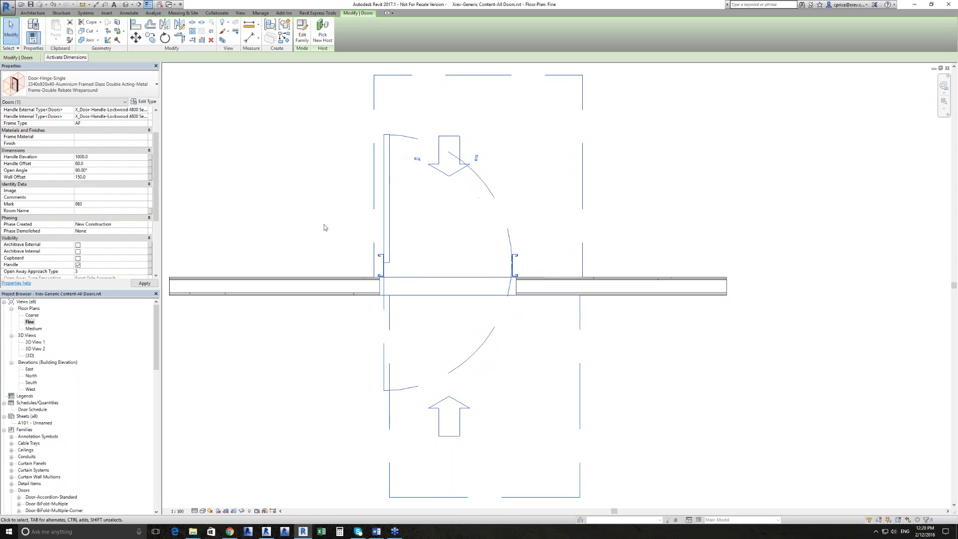
Reset the Hinge Single door's Wall Offset to 0 and deselect the door
left_click(104, 178)
type("0")
left_click(318, 248)
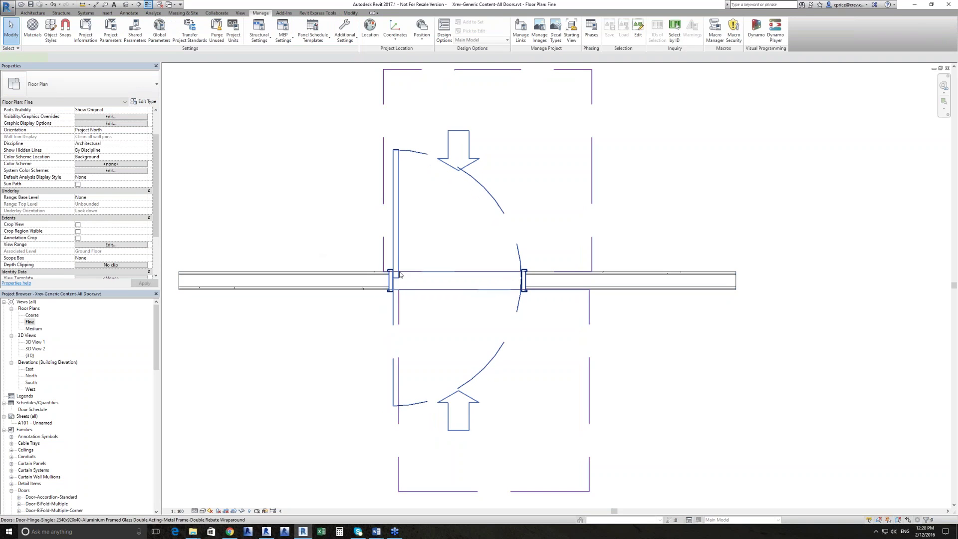
Reselect the first Hinge Single door and inspect its double rebate wraparound metal frame in plan
left_click(399, 274)
scroll(397, 278, "up", 5)
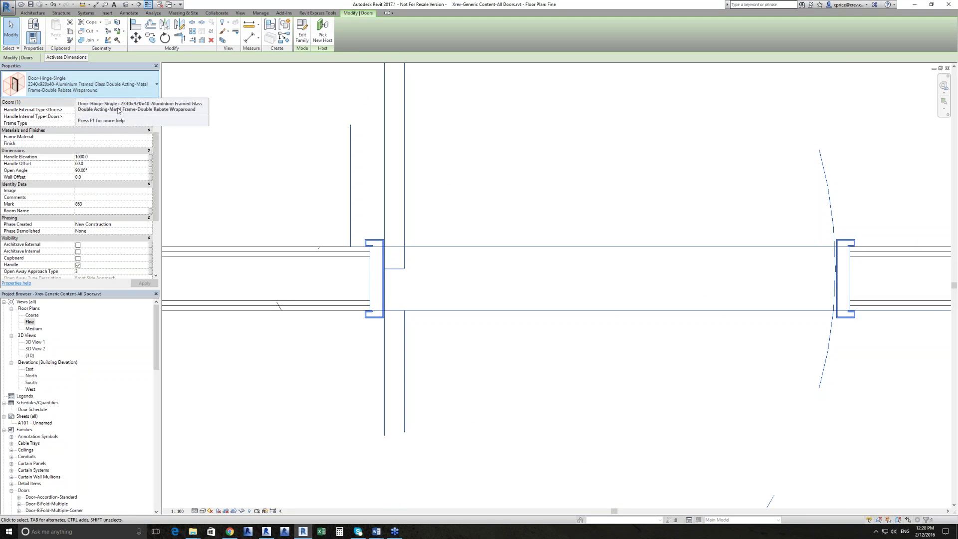
scroll(343, 203, "down", 3)
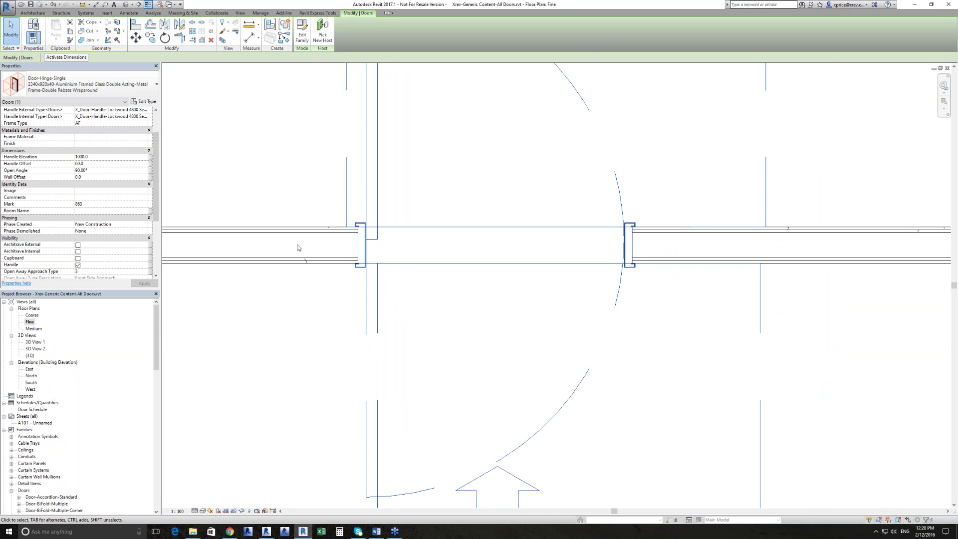
scroll(314, 256, "down", 4)
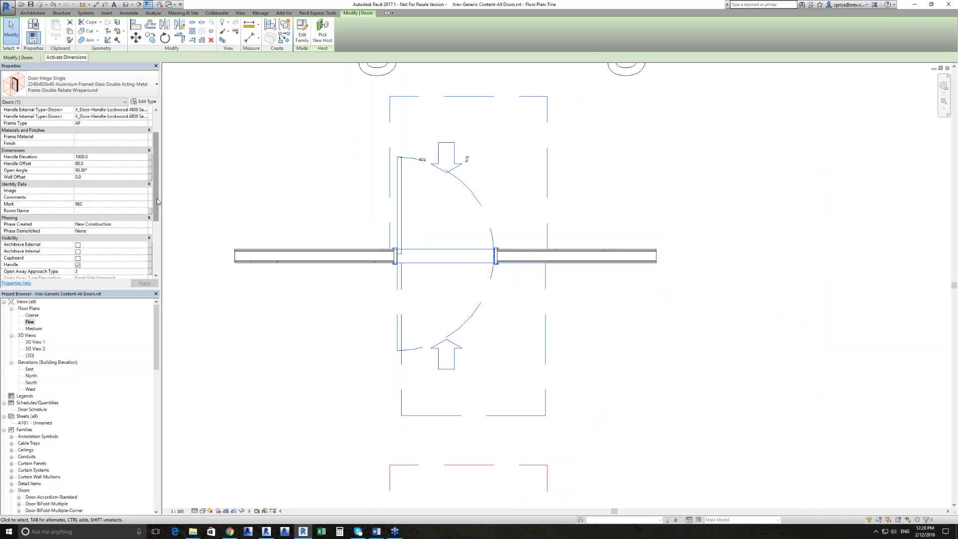
Examine the Hinge Single door's visibility, approach type and validation instance parameters
left_click_drag(157, 202, 158, 232)
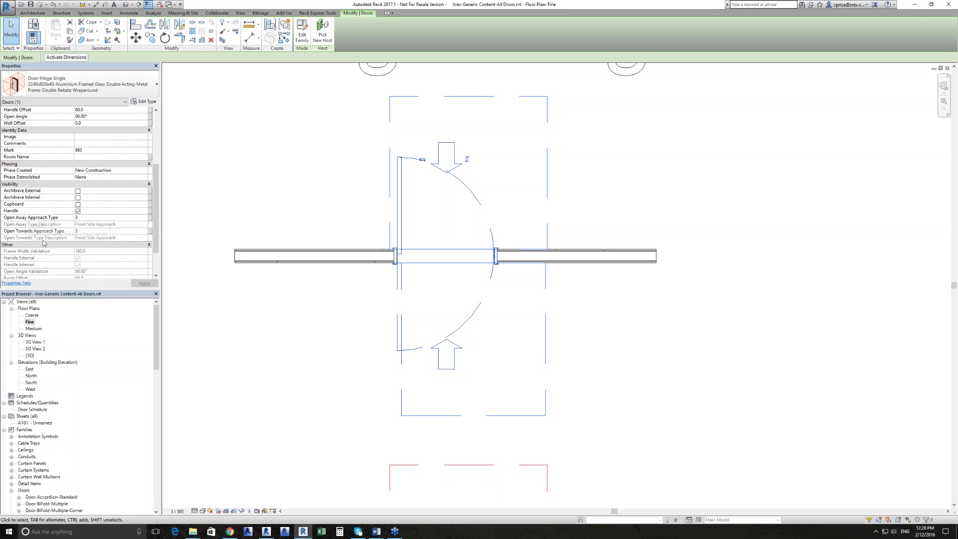
scroll(47, 245, "down", 2)
scroll(49, 247, "up", 5)
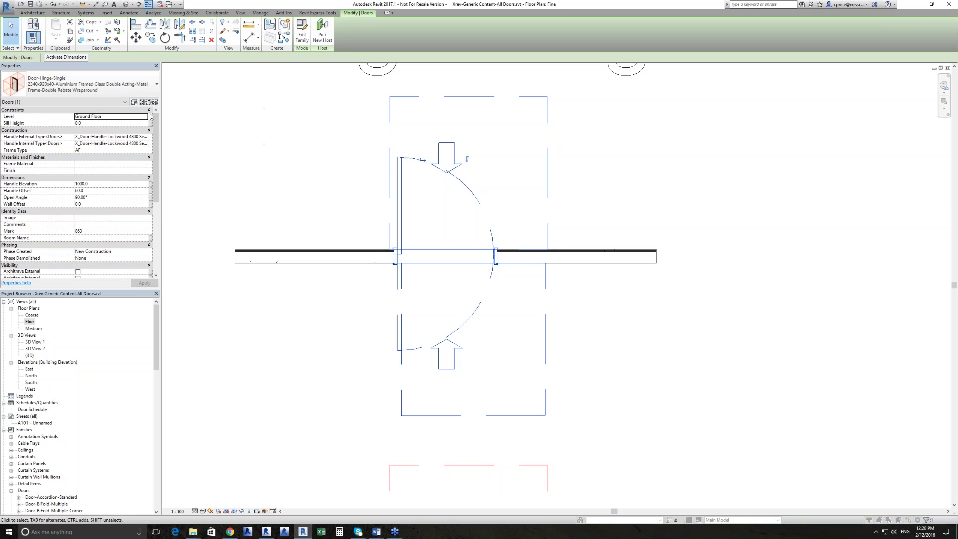
Open the Hinge Single door's type properties and view the available frame types, keeping X_Door-Frame-Metal : Standard
left_click(144, 102)
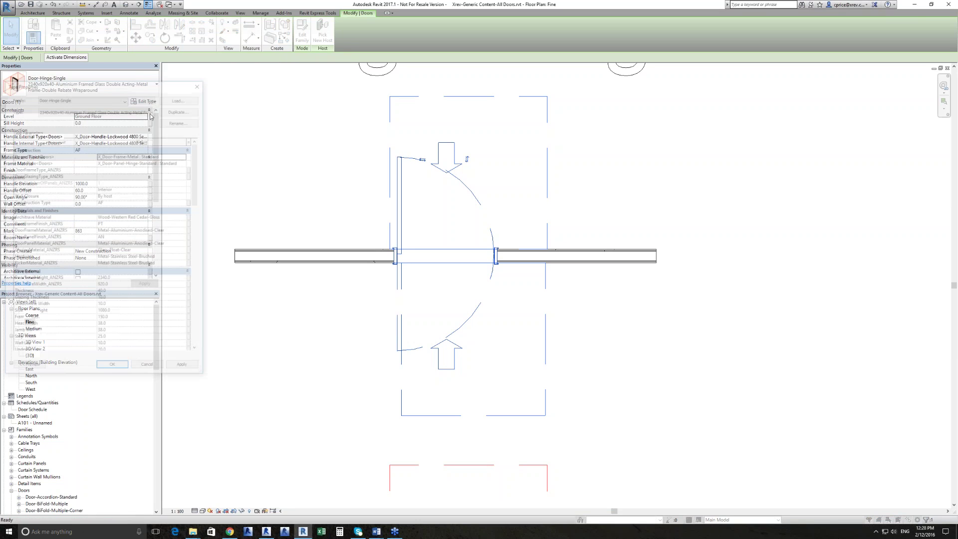
left_click(186, 155)
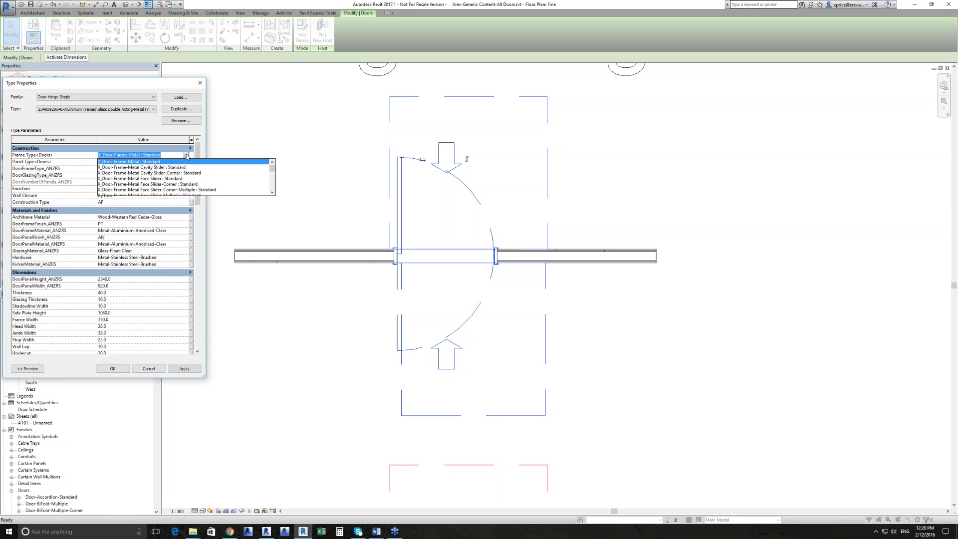
left_click(186, 156)
left_click(75, 162)
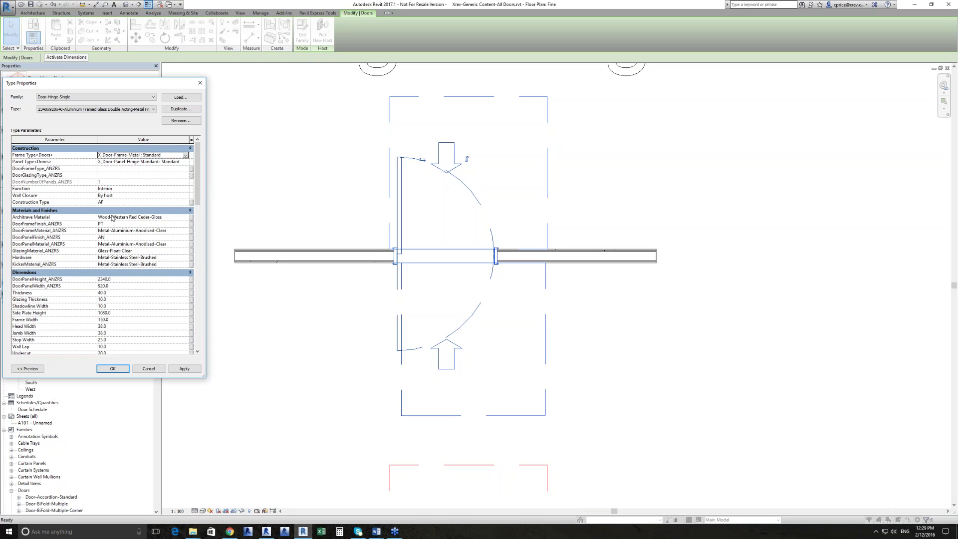
Review the Hinge Single door's material and dimension type parameters, including panel width, thickness and glazing thickness
scroll(112, 218, "down", 2)
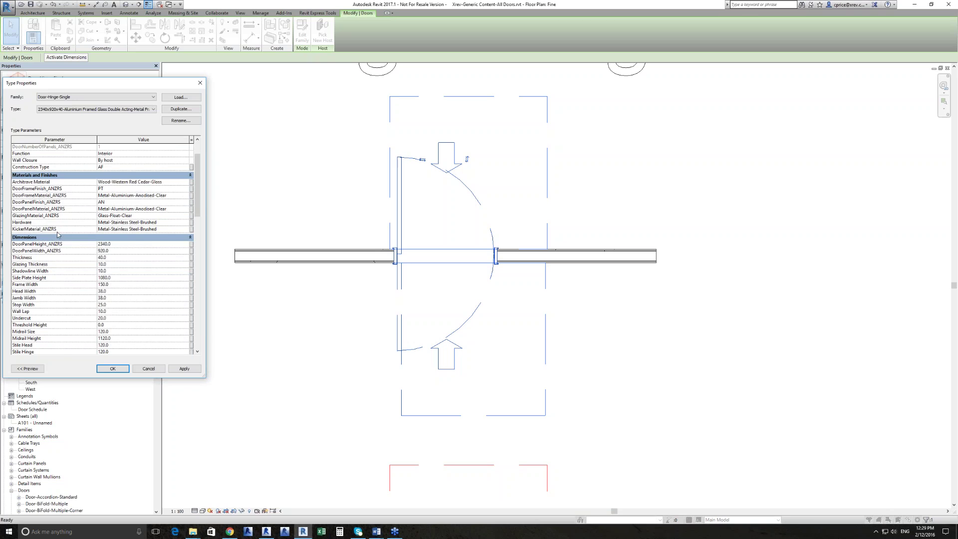
scroll(57, 234, "down", 1)
scroll(57, 234, "down", 3)
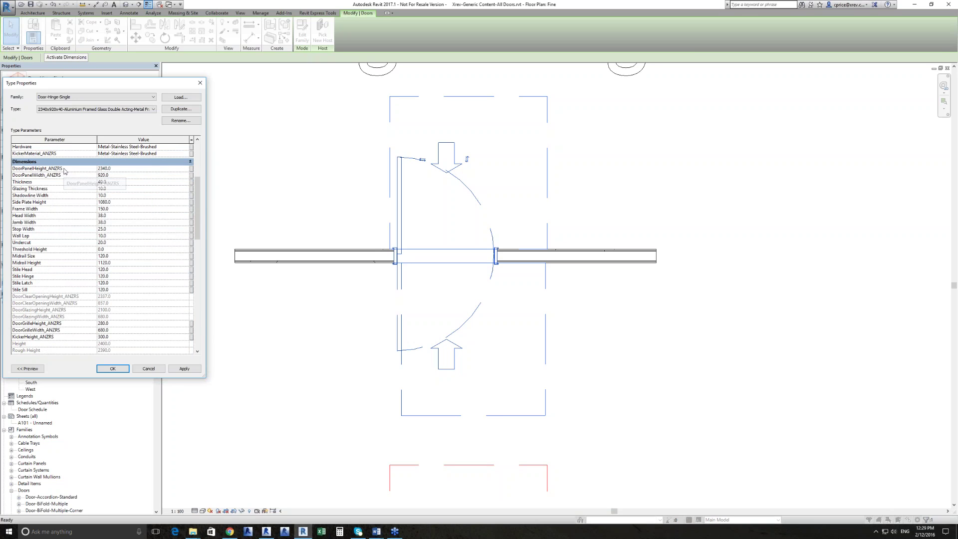
left_click(111, 175)
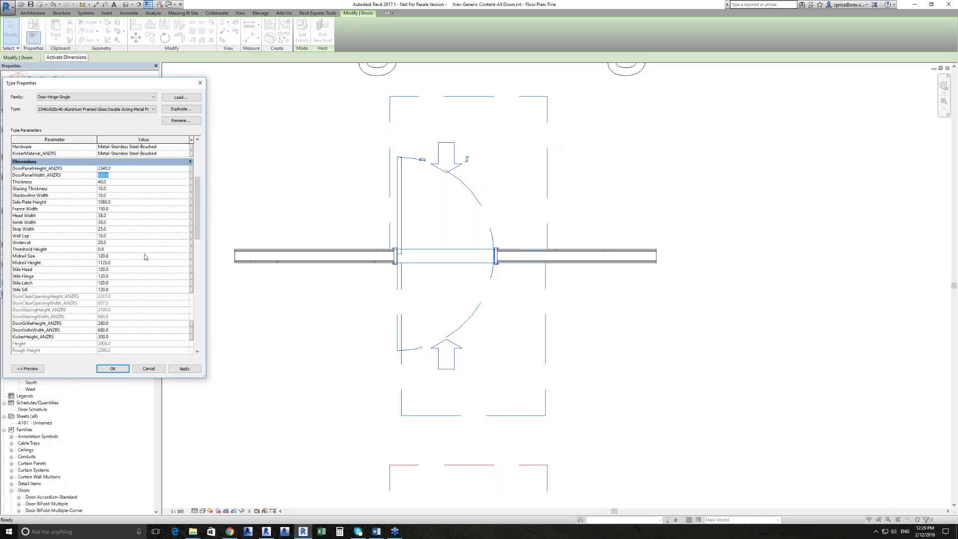
scroll(145, 257, "down", 3)
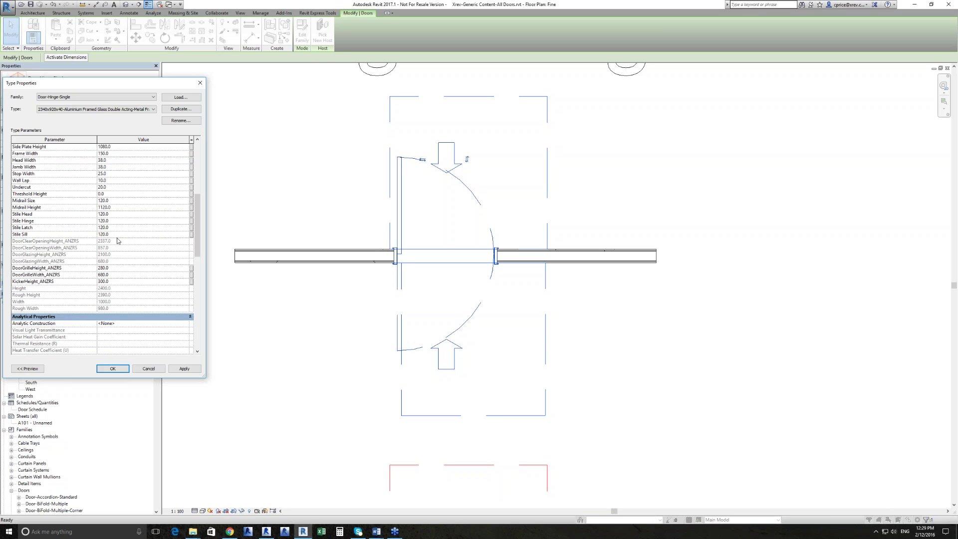
scroll(118, 241, "up", 5)
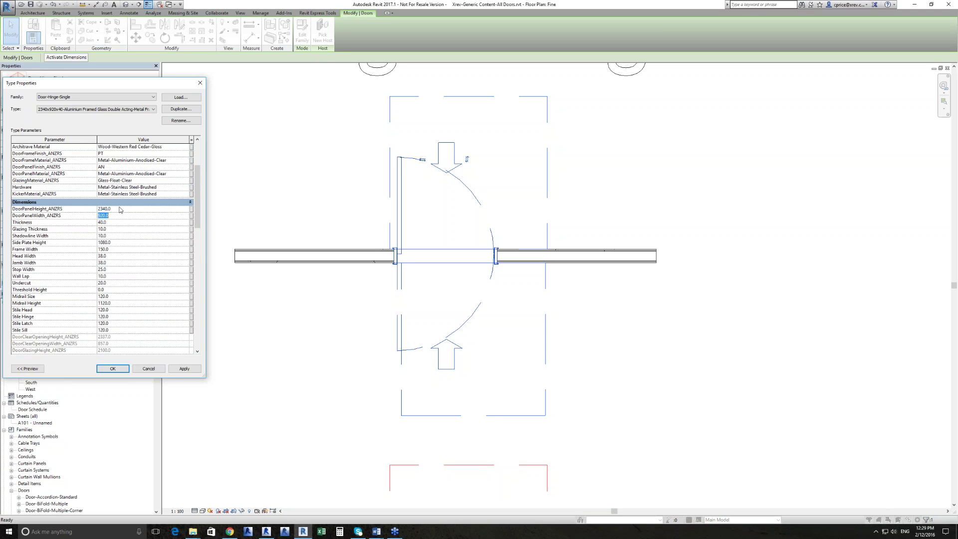
left_click(118, 223)
left_click(115, 229)
scroll(107, 292, "down", 3)
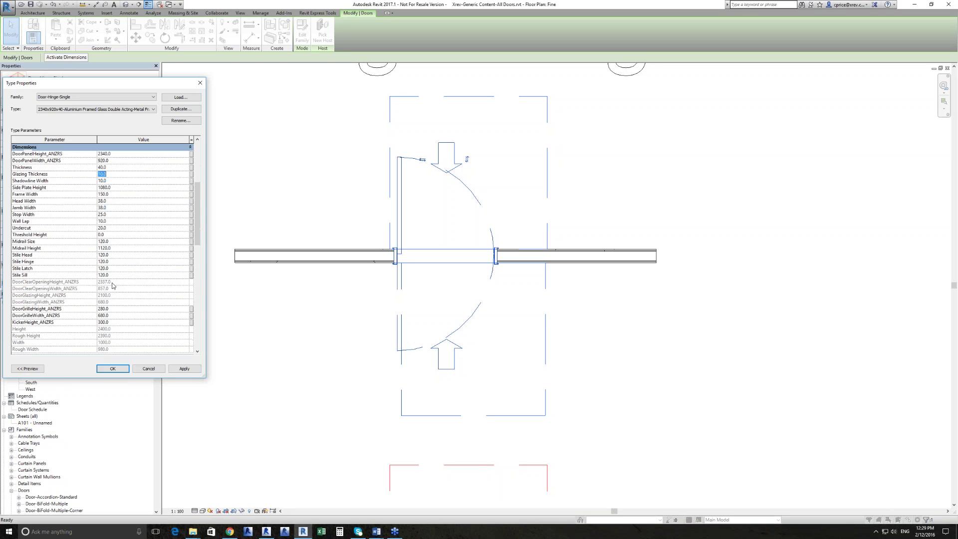
Review the Hinge Single door's analytical, identity, IFC and visibility type parameters, and close the type properties without saving changes
scroll(110, 300, "down", 1)
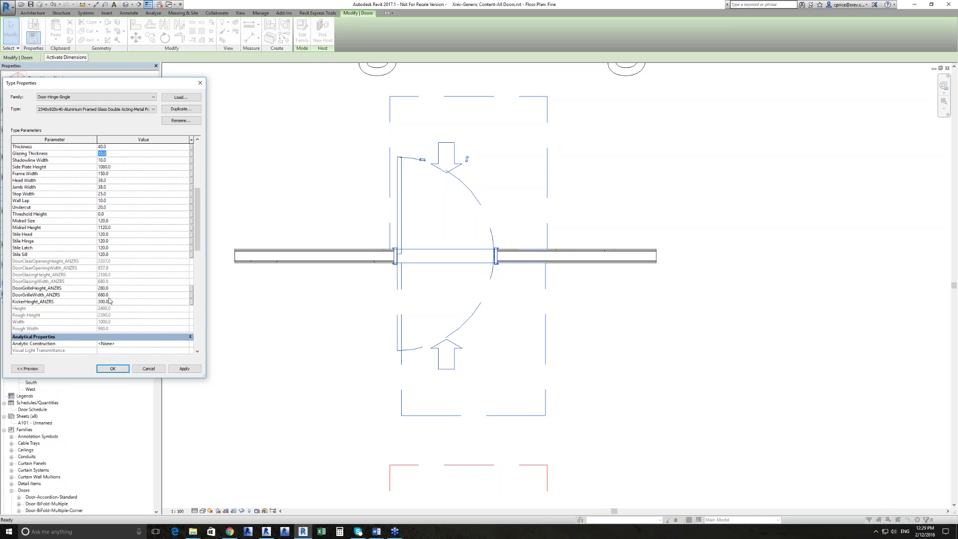
scroll(109, 300, "down", 6)
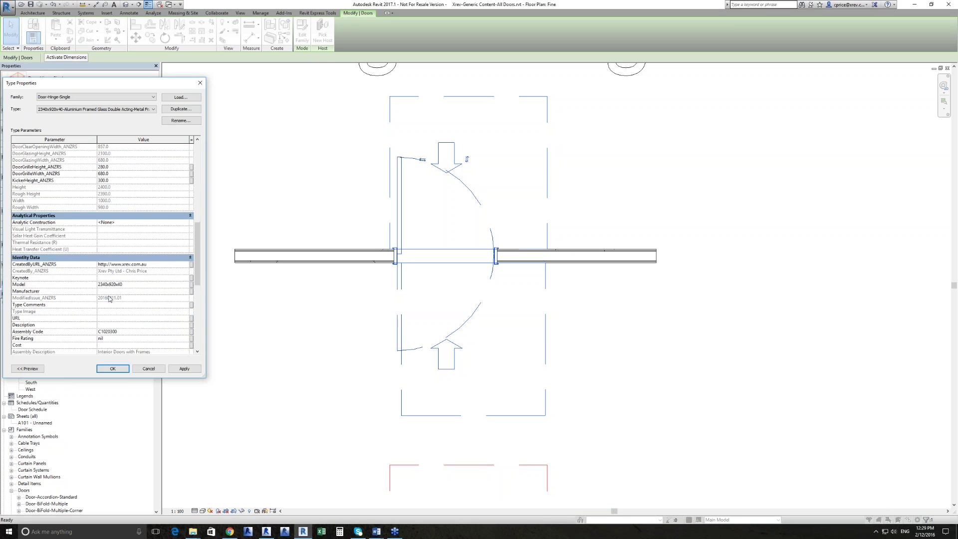
scroll(109, 298, "down", 5)
scroll(109, 298, "down", 6)
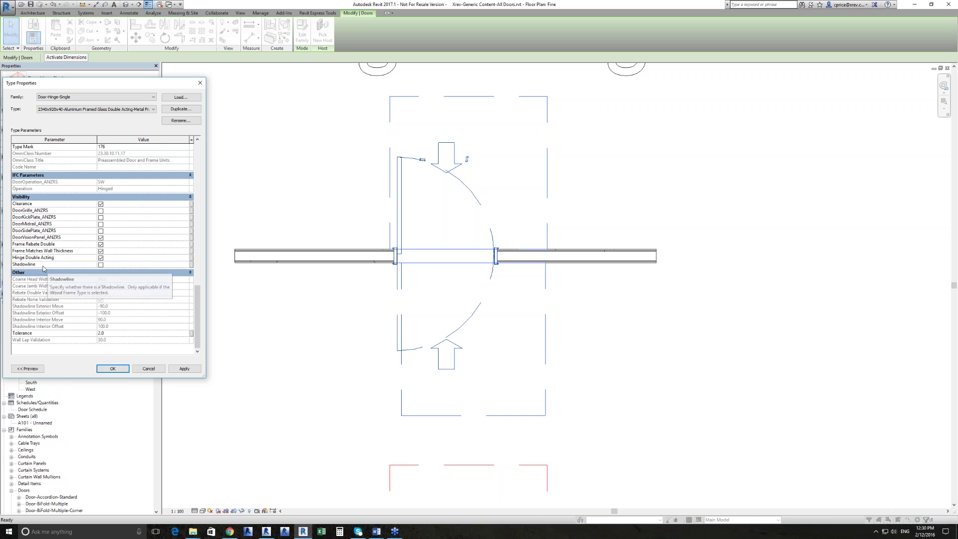
left_click(155, 370)
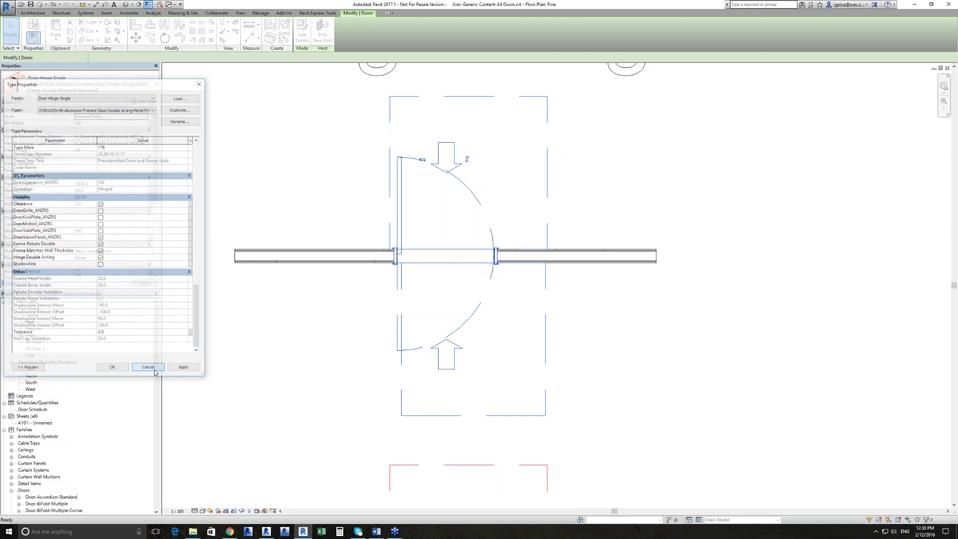
Find the Face Slider column in the Fine floor plan and select its first door
left_click(326, 221)
scroll(348, 189, "down", 5)
scroll(250, 262, "up", 10)
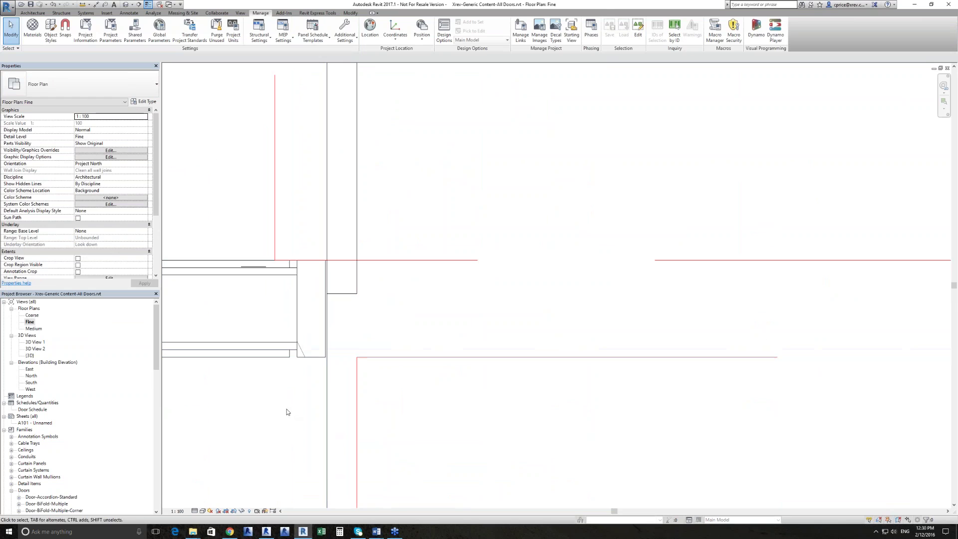
scroll(304, 385, "down", 5)
scroll(272, 289, "down", 5)
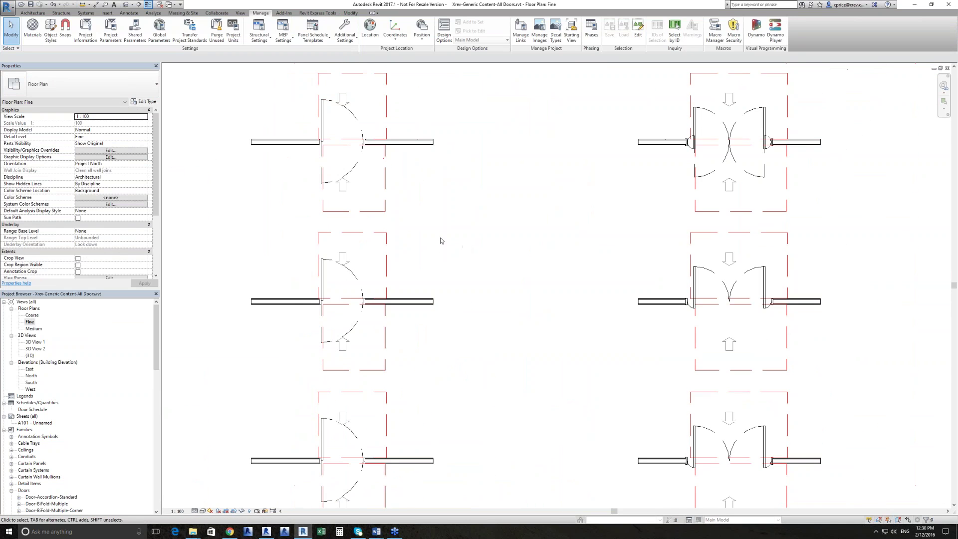
scroll(441, 234, "down", 3)
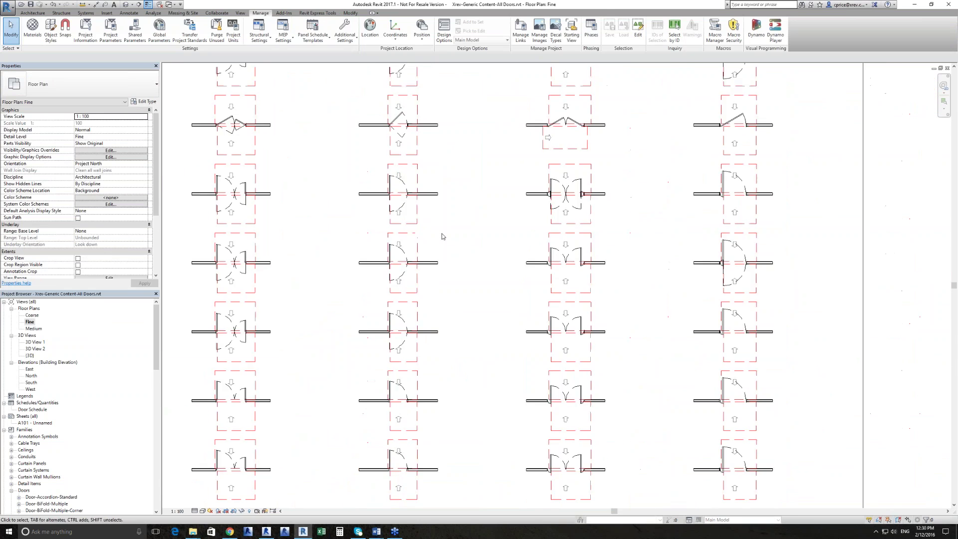
scroll(441, 236, "down", 1)
middle_click_drag(371, 219, 526, 347)
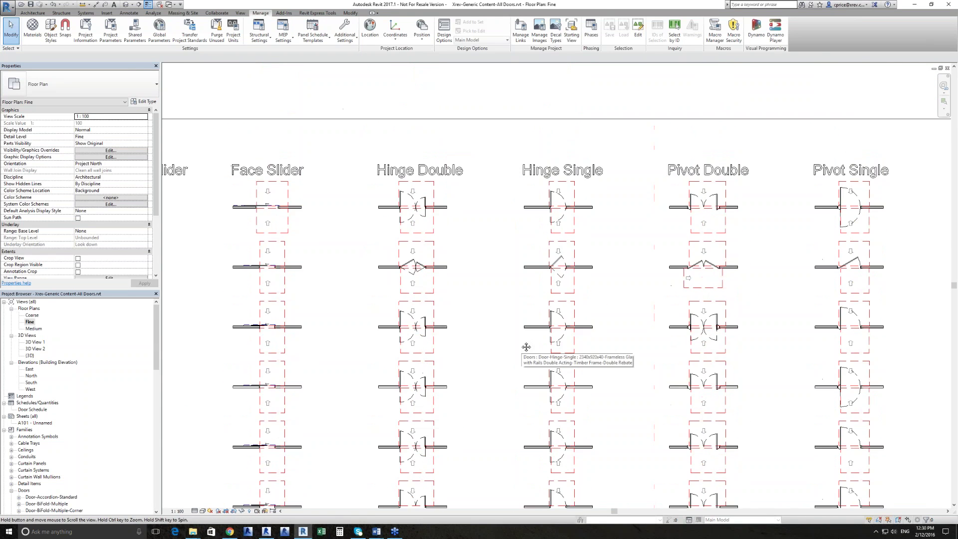
middle_click_drag(340, 257, 605, 264)
scroll(548, 235, "up", 6)
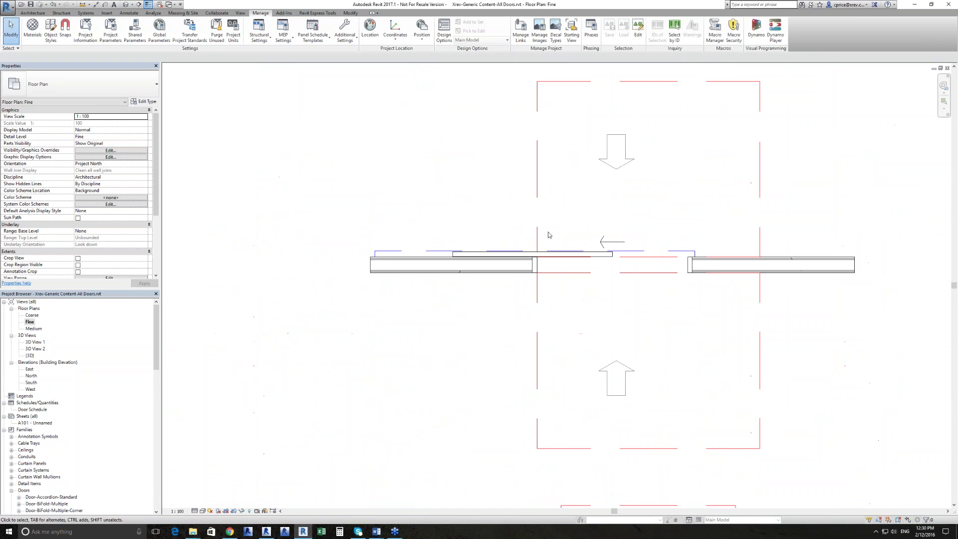
left_click(547, 254)
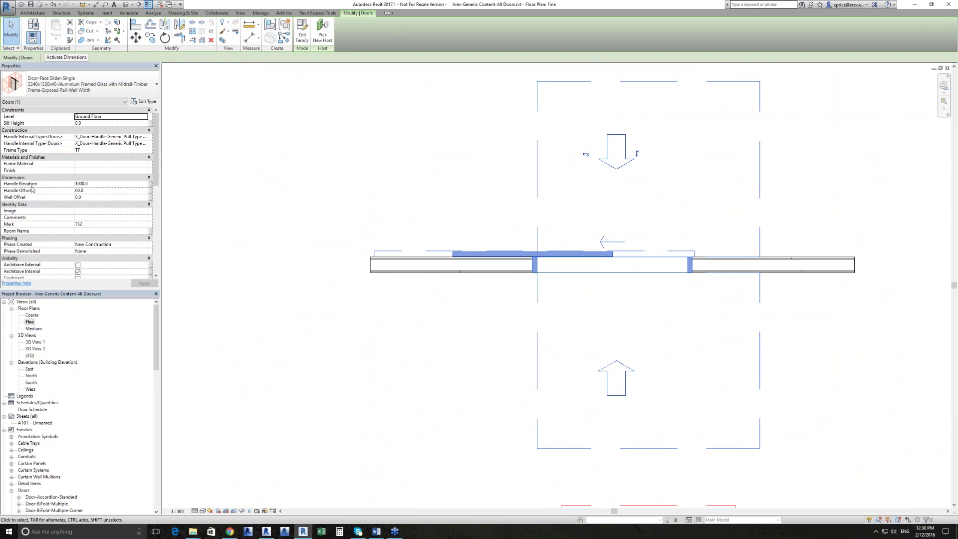
Examine the Face Slider door's dimension, visibility, interior and exterior approach type, and wall validation instance parameters
mouse_move(38, 189)
scroll(48, 199, "down", 3)
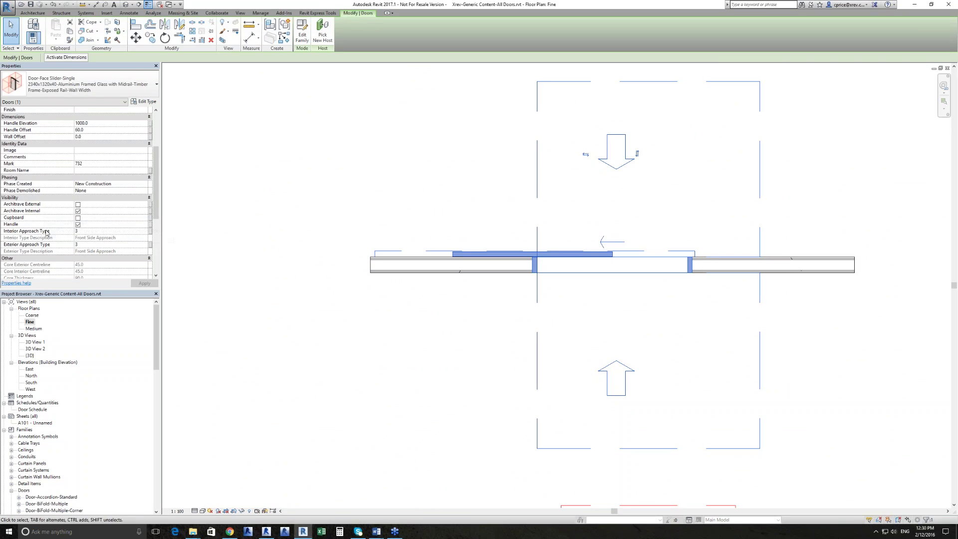
scroll(46, 233, "down", 2)
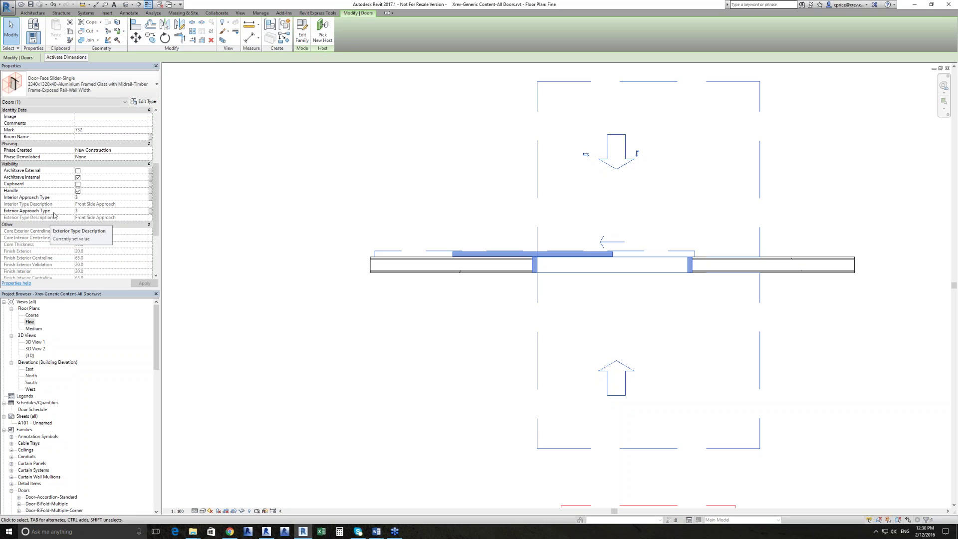
scroll(55, 207, "down", 4)
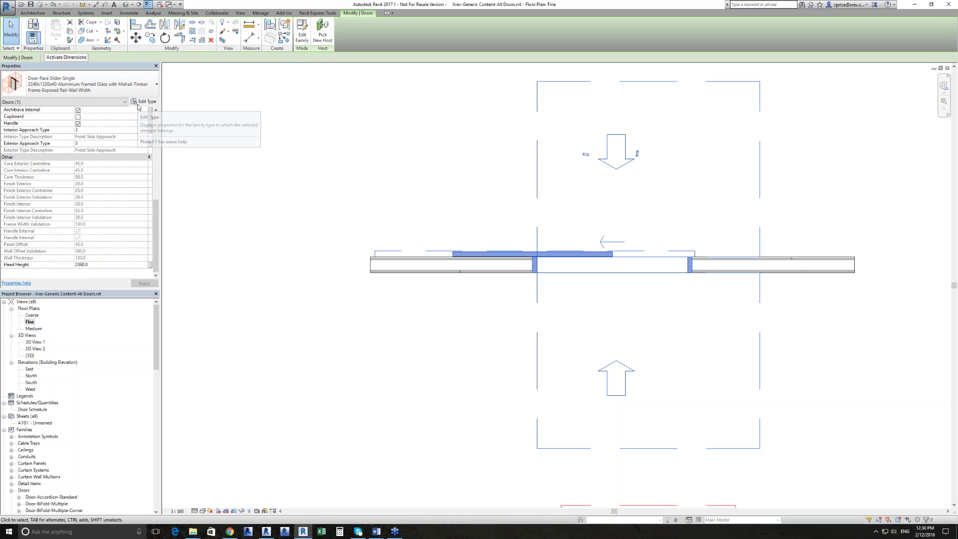
Review the Face Slider door's construction, material, dimension, identity and visibility type parameters, and close the type properties without saving changes
left_click(143, 107)
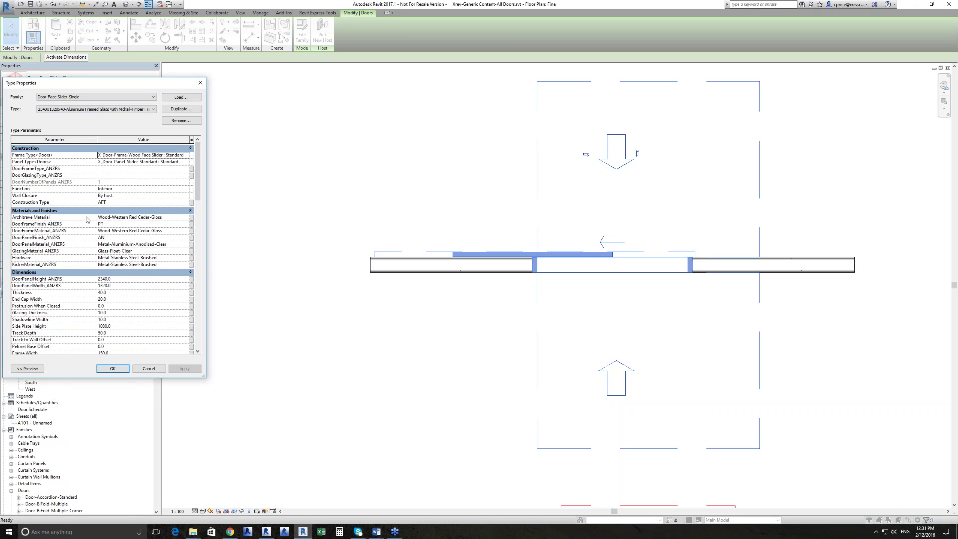
scroll(86, 219, "down", 7)
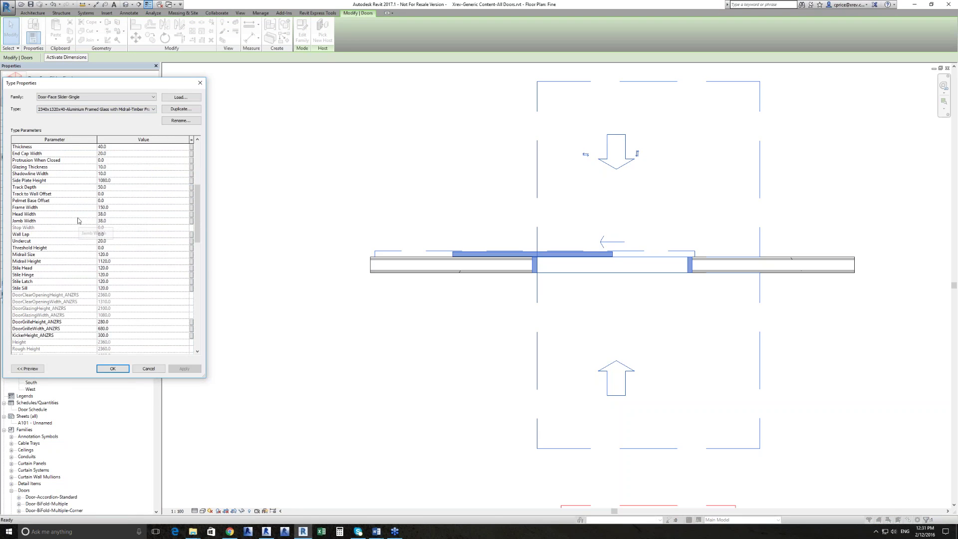
scroll(75, 163, "up", 4)
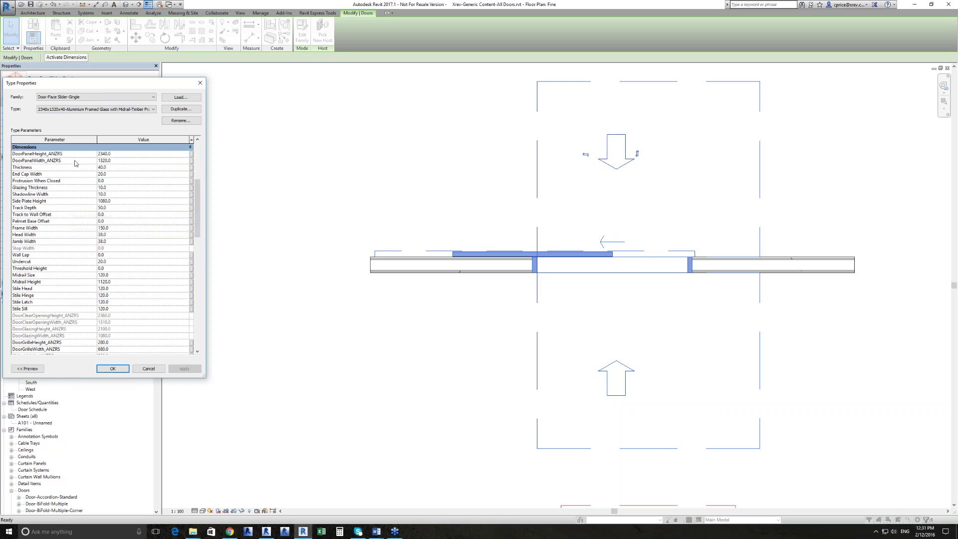
scroll(91, 274, "down", 1)
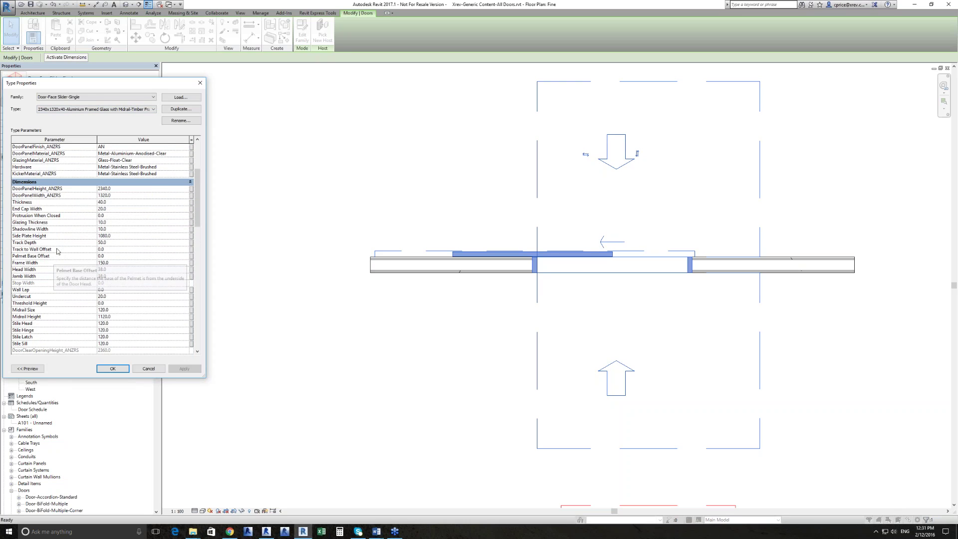
scroll(59, 268, "down", 3)
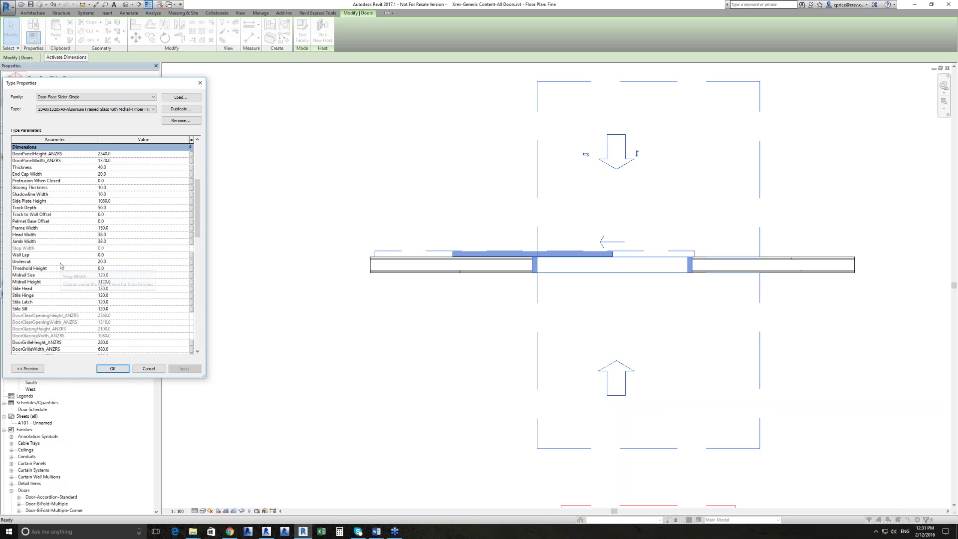
scroll(60, 266, "down", 6)
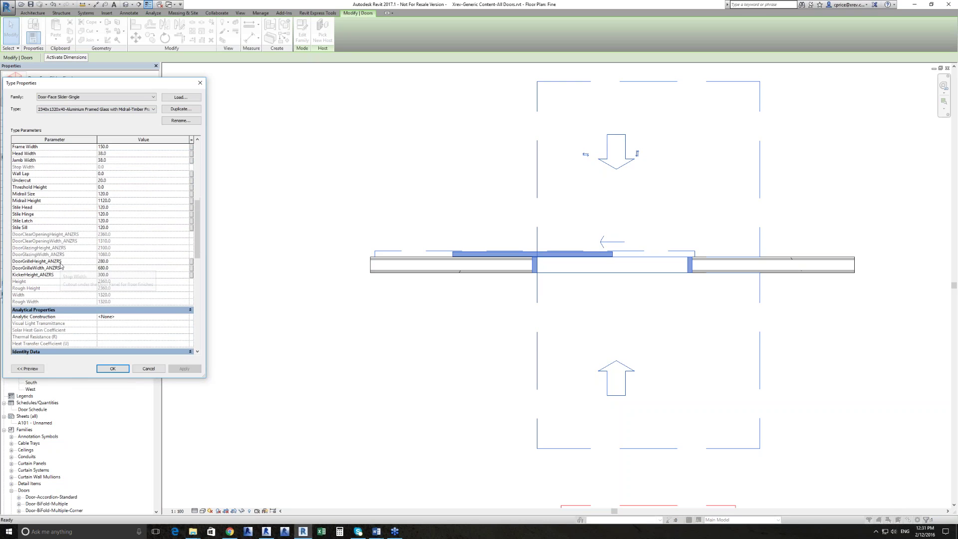
scroll(119, 339, "down", 9)
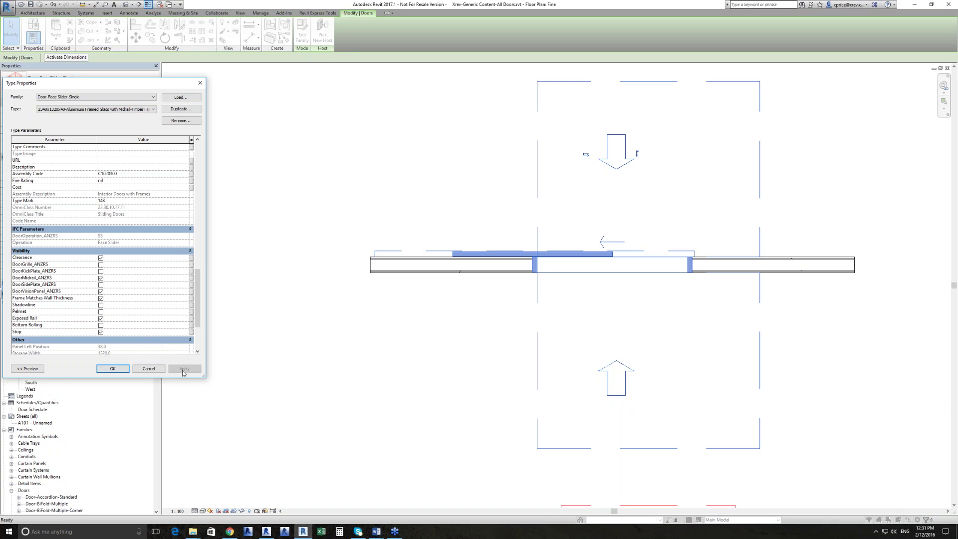
left_click(150, 369)
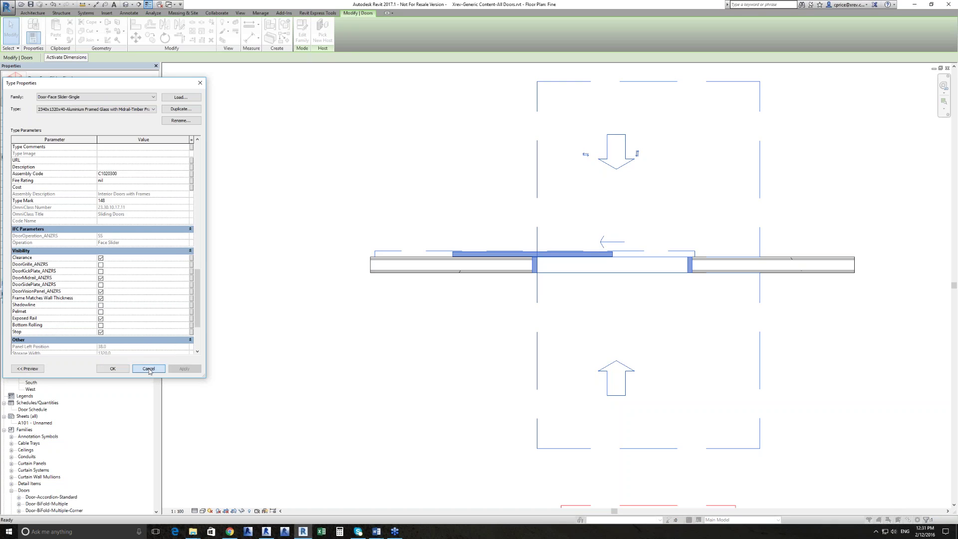
left_click(296, 305)
Switch to the all-doors {3D} view and examine the rails, pelmets and panels along the Face Slider row from behind
left_click(171, 5)
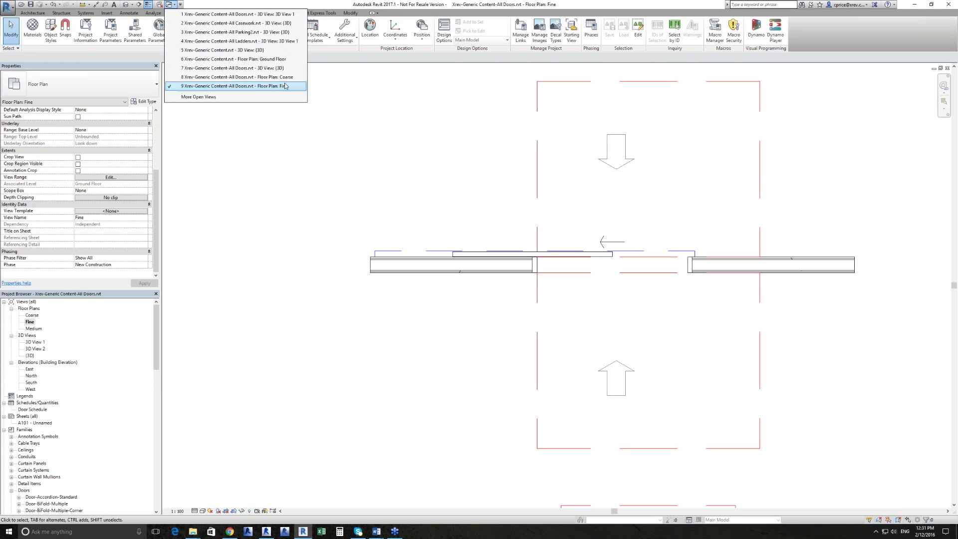
left_click(283, 71)
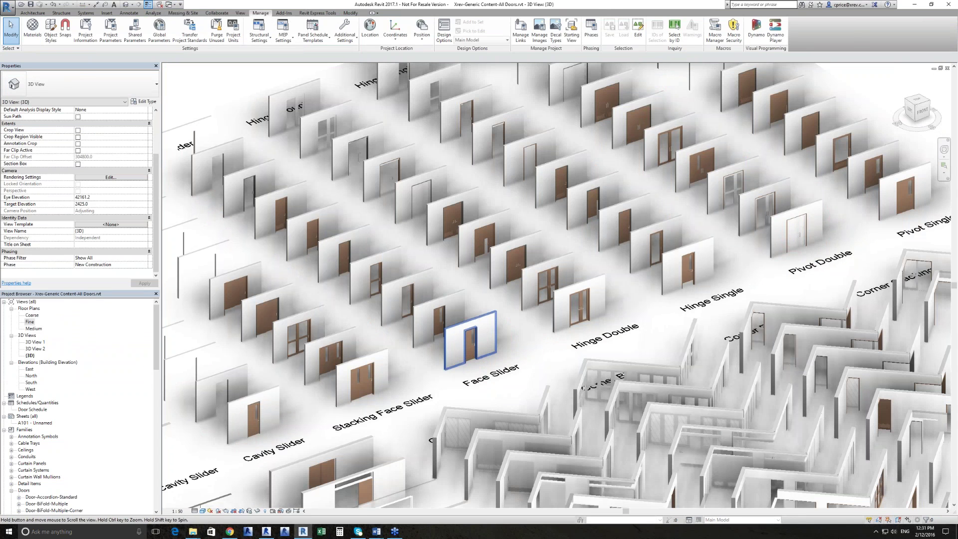
left_click(470, 344)
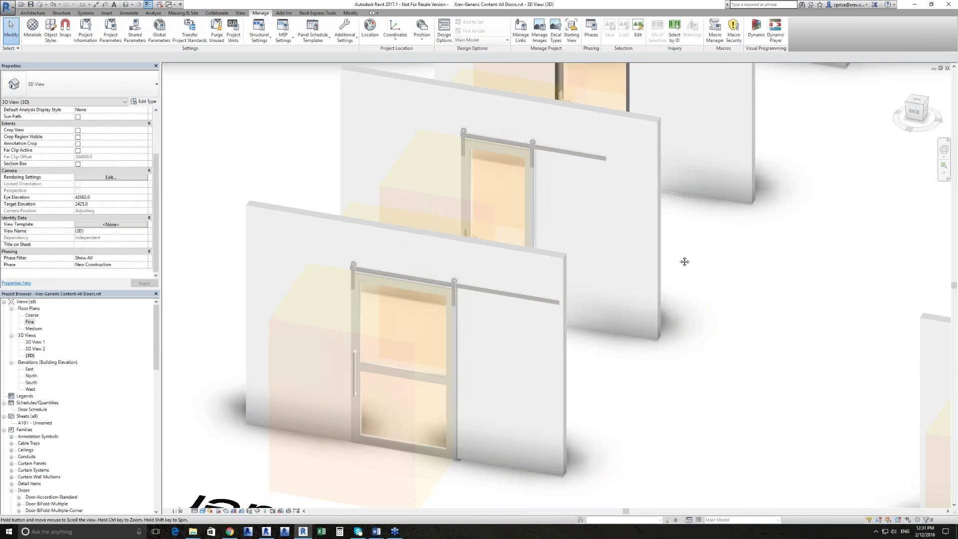
middle_click_drag(684, 262, 630, 340)
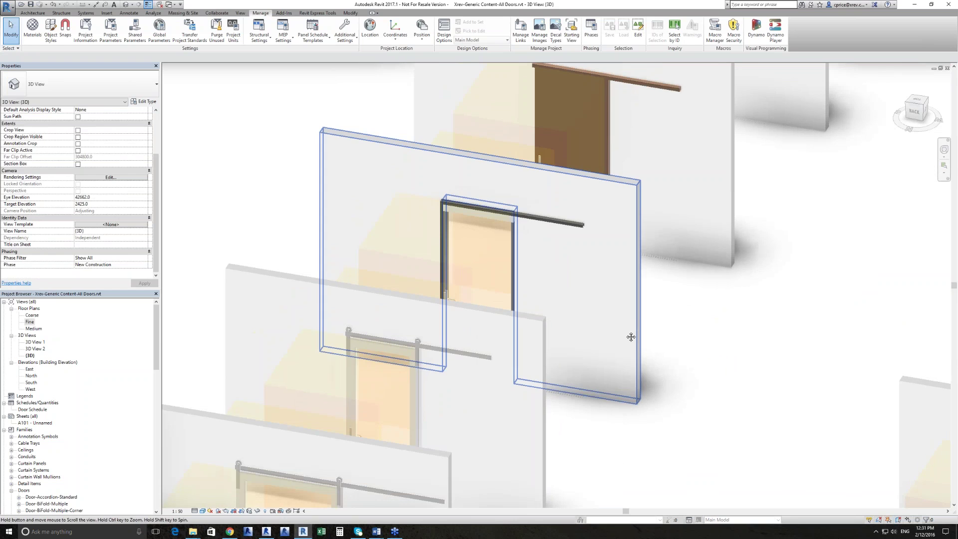
scroll(581, 219, "up", 4)
middle_click_drag(757, 272, 669, 495)
scroll(607, 295, "down", 1)
middle_click_drag(680, 185, 498, 485)
middle_click_drag(707, 225, 601, 390)
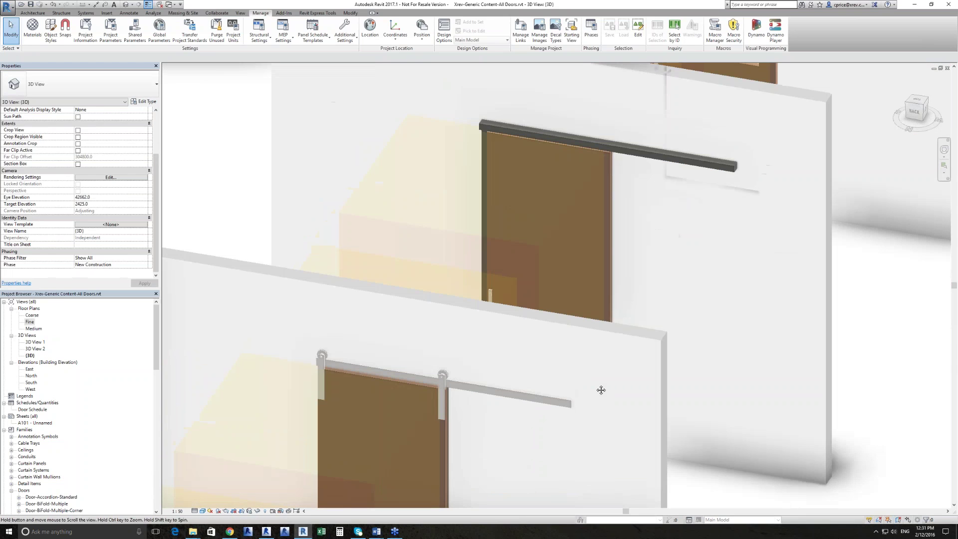
scroll(601, 390, "down", 1)
middle_click_drag(776, 165, 591, 373)
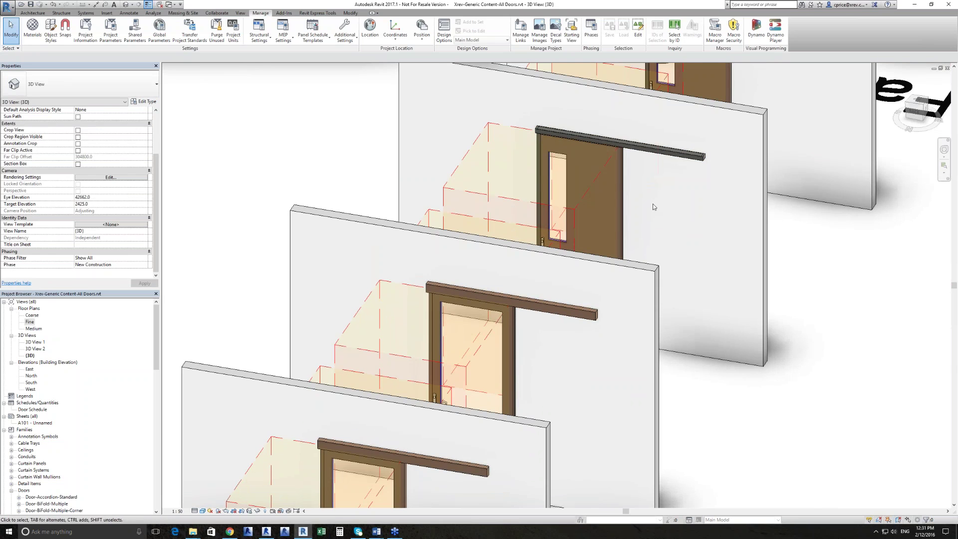
Compare the Stacking Face Slider and Cavity Slider rows in the 3D view
scroll(652, 203, "down", 5)
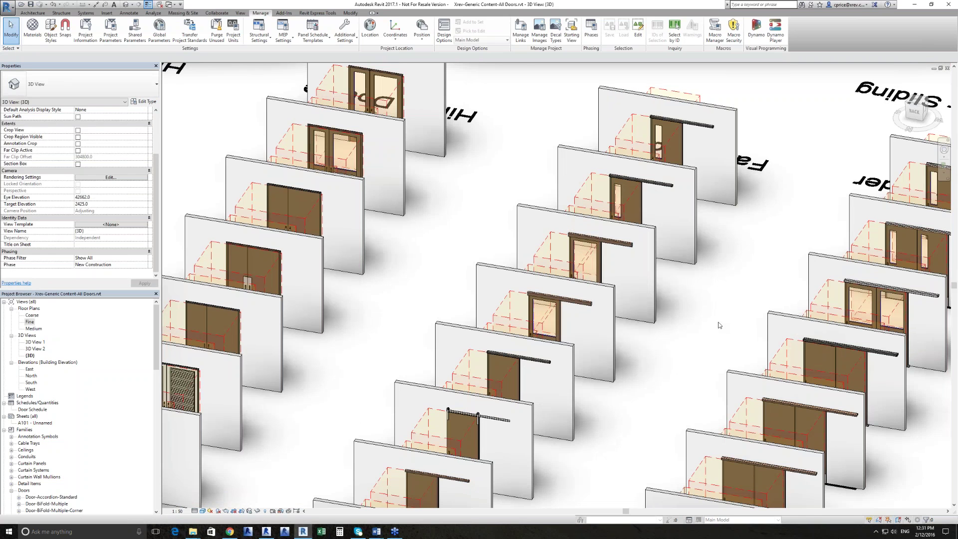
middle_click_drag(719, 325, 567, 454)
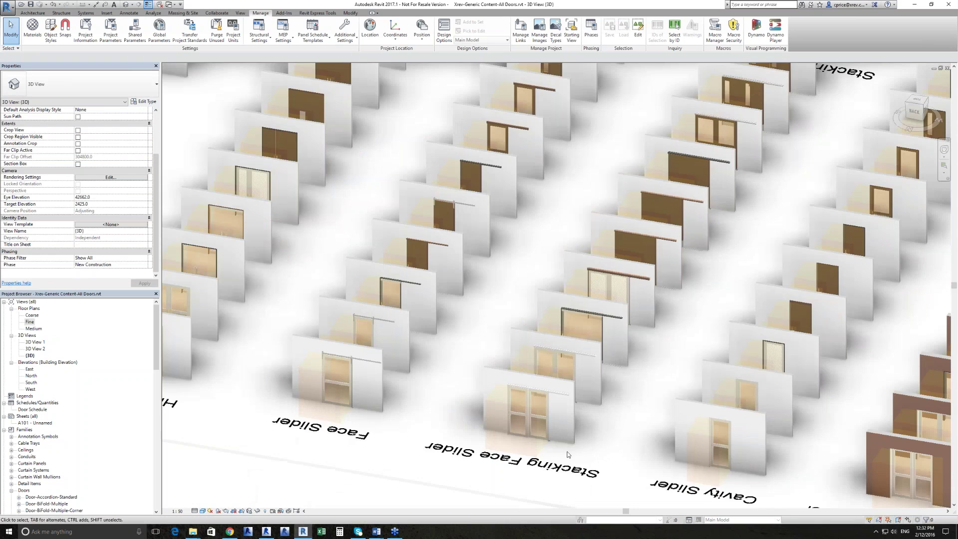
scroll(621, 324, "up", 4)
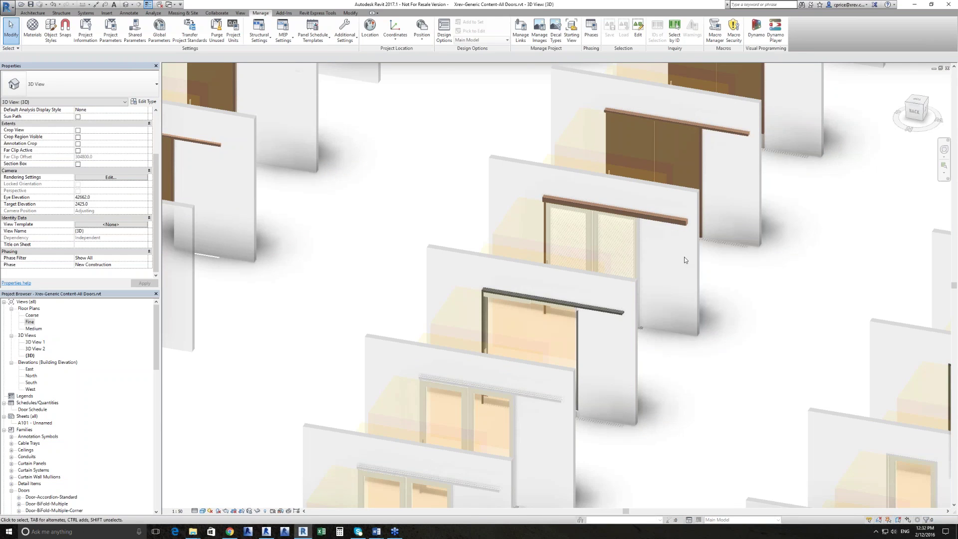
scroll(587, 292, "down", 3)
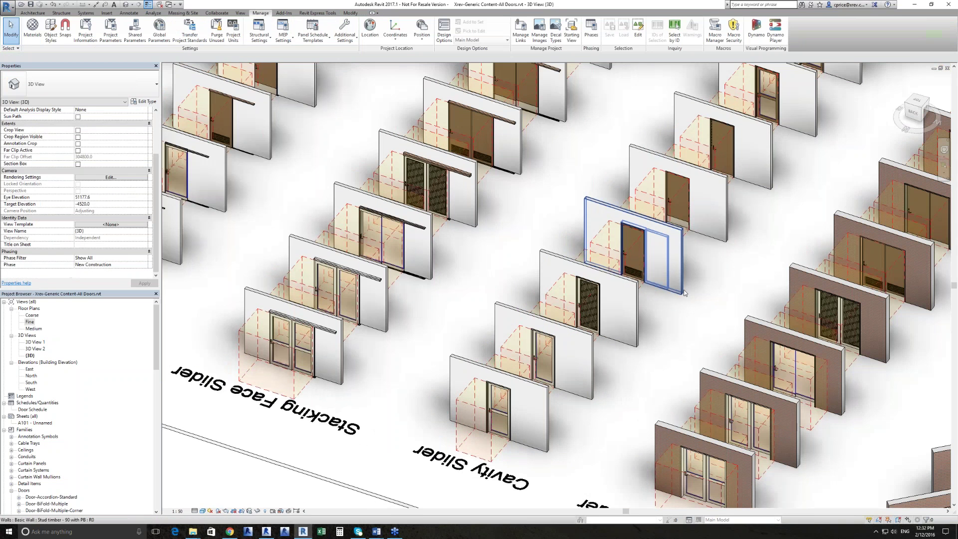
Open the Fine floor plan and examine the first Cavity Slider door's wall pocket, jambs and panel up close
double_click(30, 322)
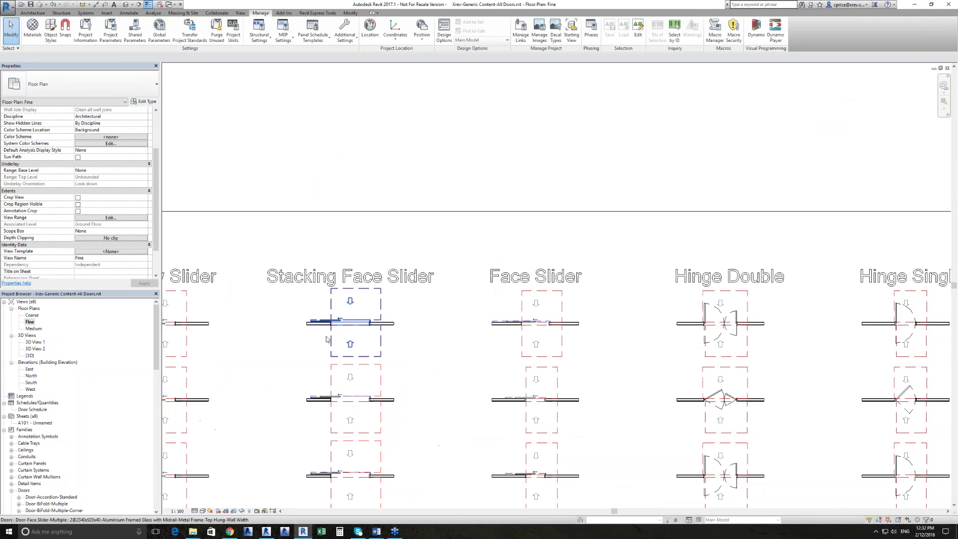
scroll(401, 341, "down", 1)
middle_click_drag(468, 313, 707, 262)
scroll(417, 273, "up", 9)
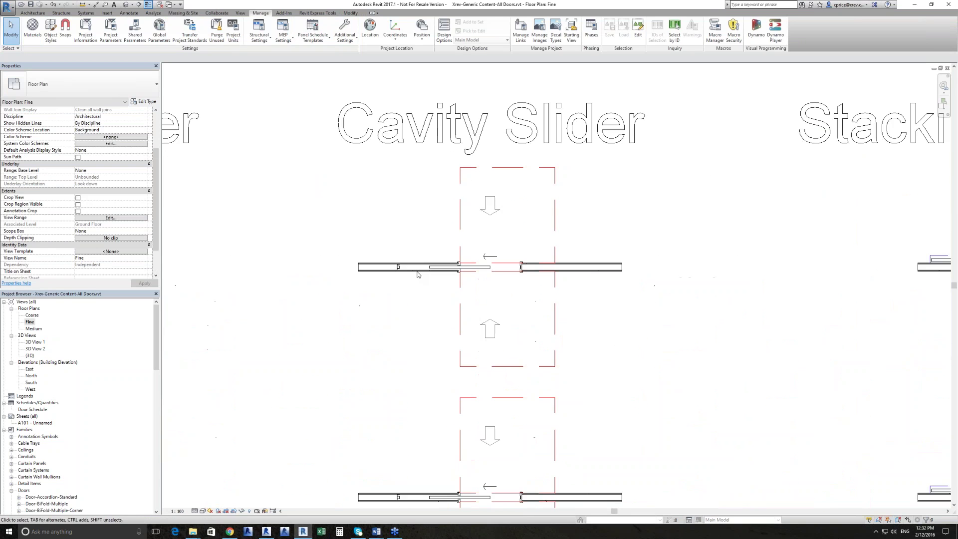
scroll(369, 249, "up", 3)
scroll(369, 249, "down", 1)
scroll(369, 249, "down", 1)
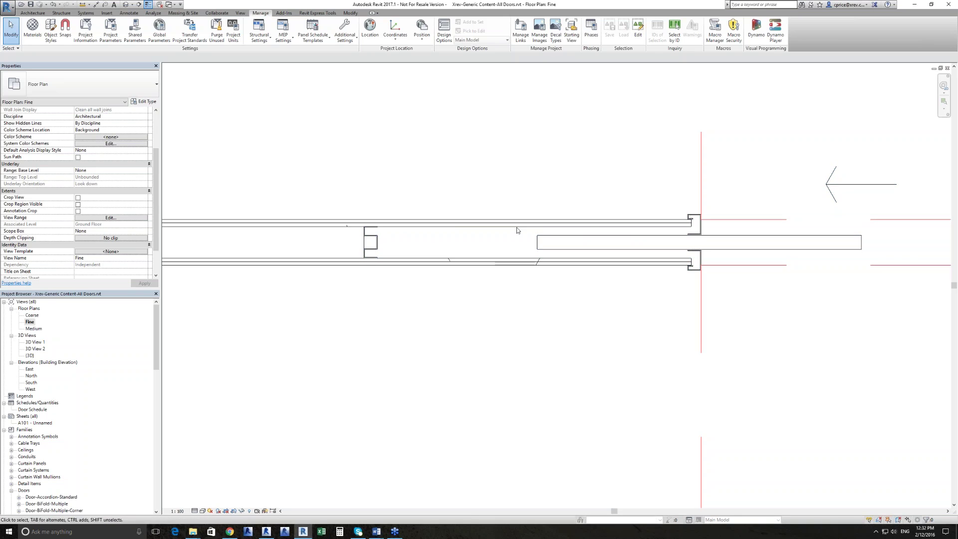
scroll(499, 341, "down", 1)
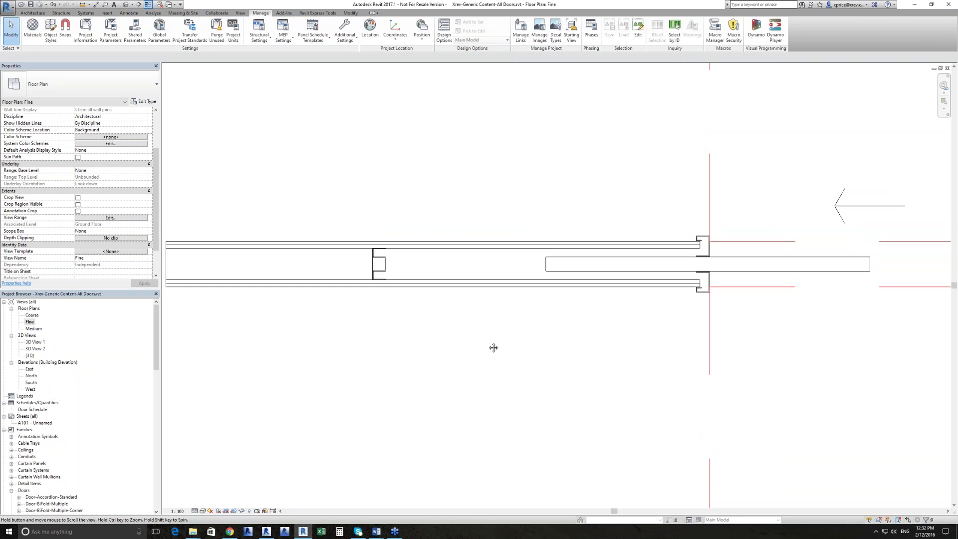
scroll(445, 325, "down", 1)
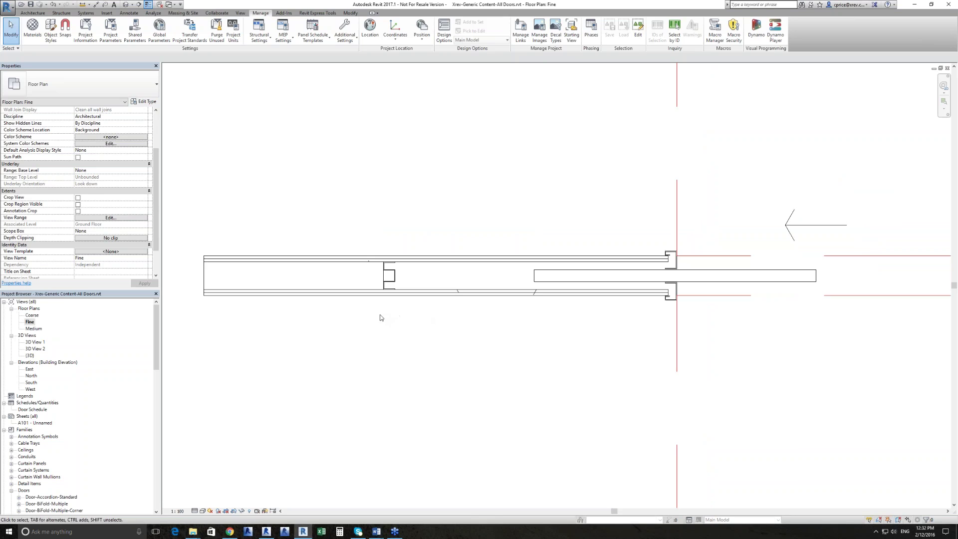
scroll(362, 297, "down", 1)
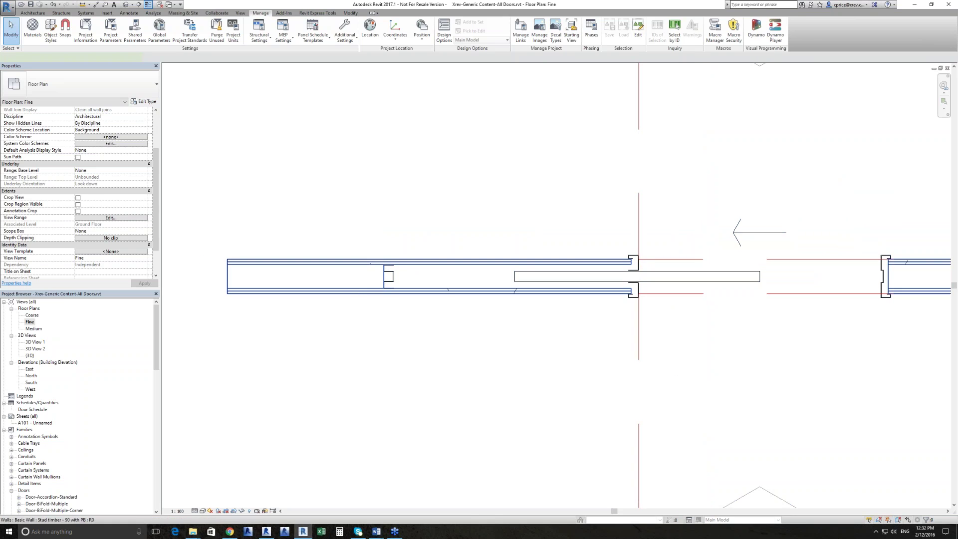
Duplicate the wall type of the first Cavity Slider door's host wall under the suggested name
left_click(367, 292)
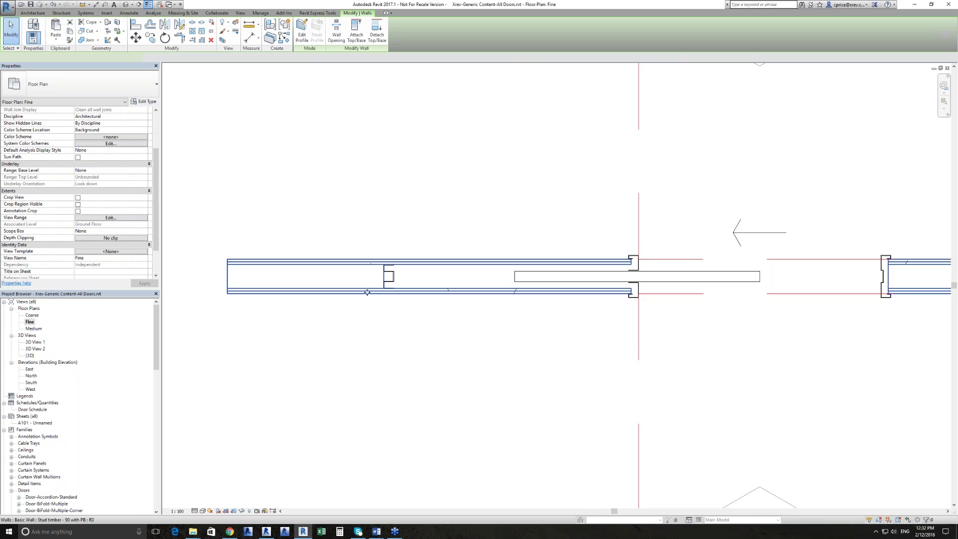
left_click(150, 103)
left_click(179, 109)
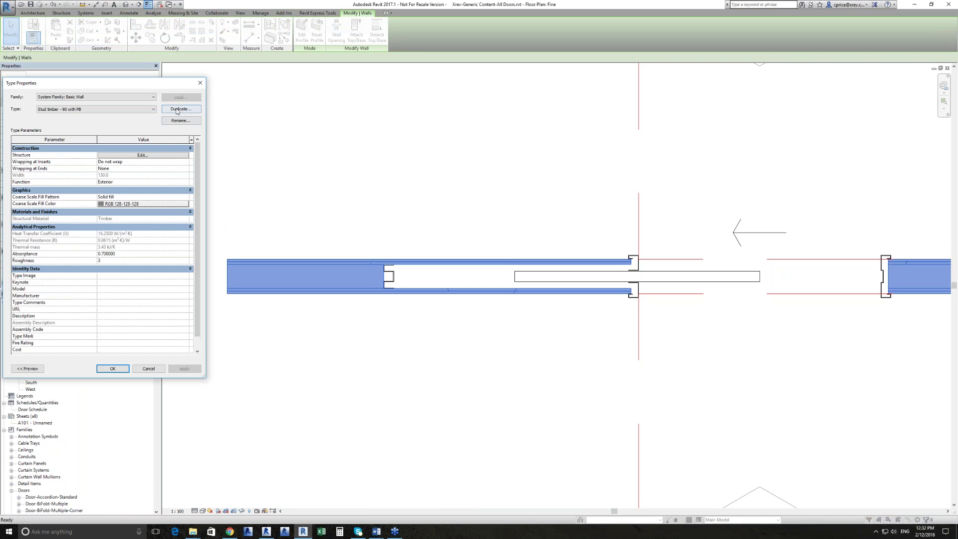
key("Return")
Delete the outermost 10 mm gypsum finish layer on the exterior side of the duplicated wall type's structure and apply it
left_click(142, 156)
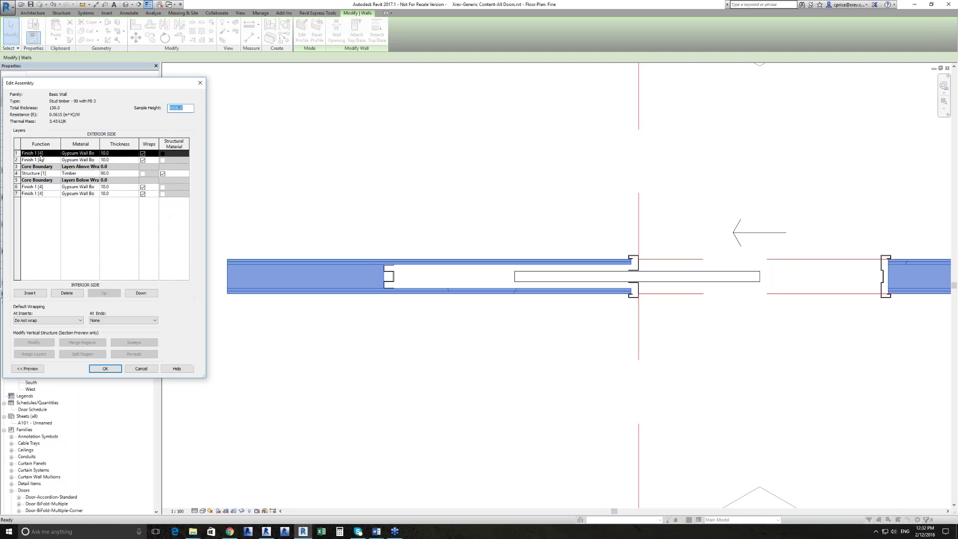
left_click(66, 292)
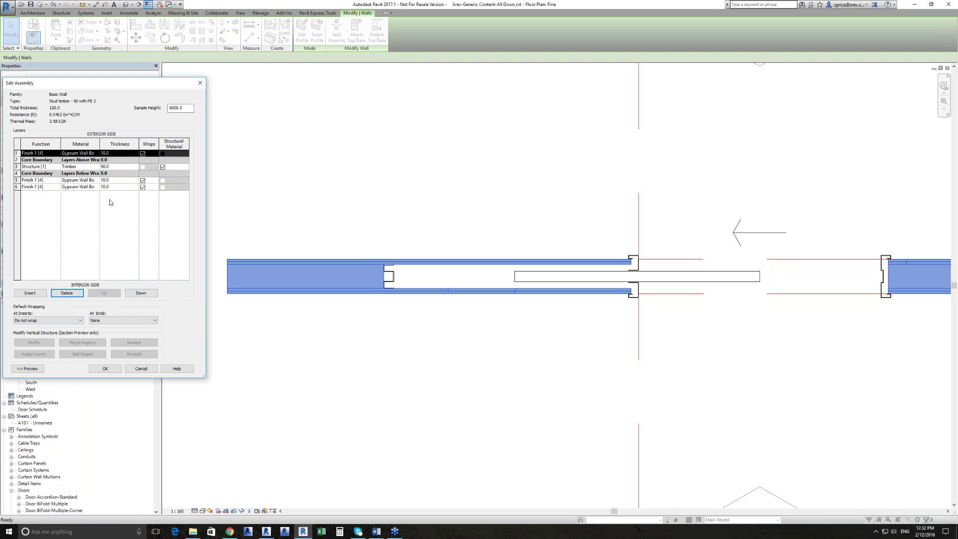
left_click(114, 369)
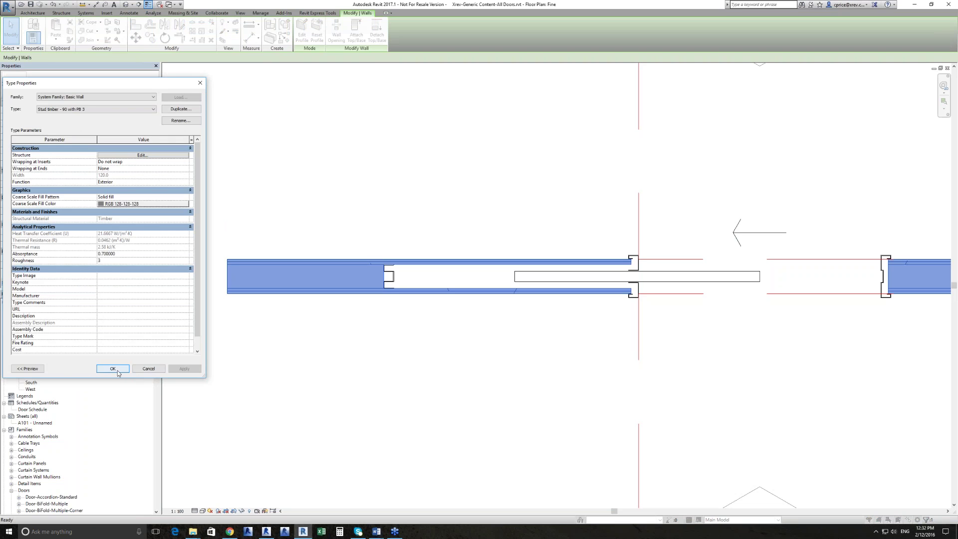
left_click(136, 369)
left_click(380, 322)
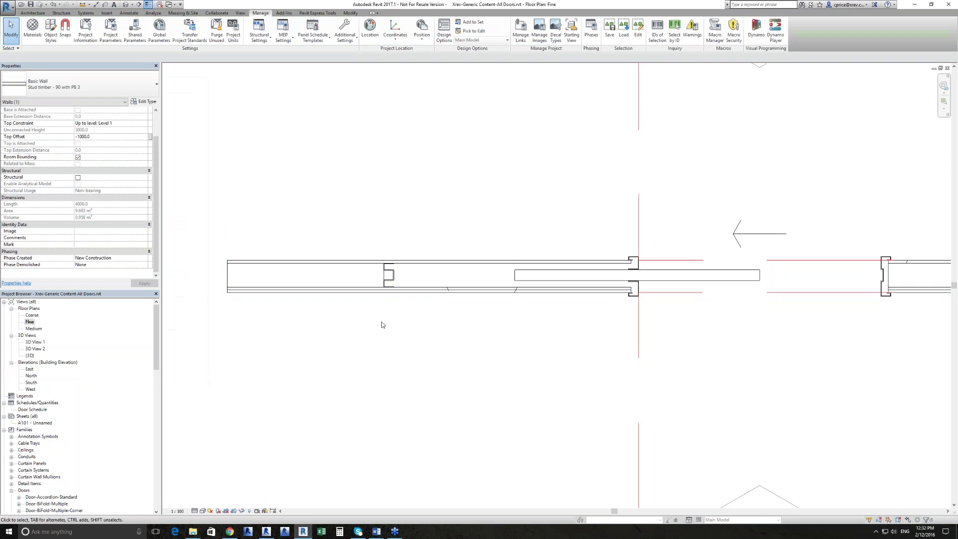
Examine how the Cavity Slider door's frame and pocket fit the wall with one exterior finish layer
scroll(444, 304, "up", 1)
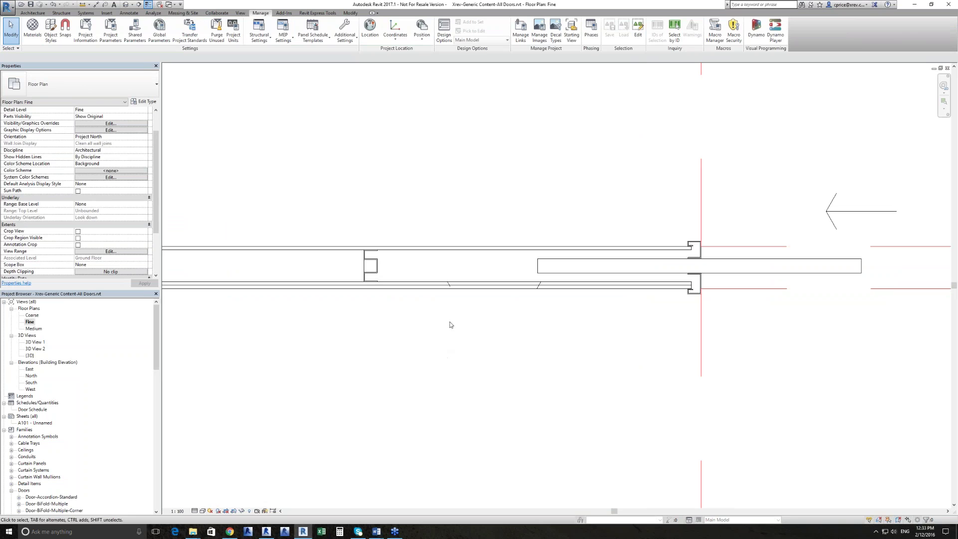
middle_click_drag(451, 325, 378, 346)
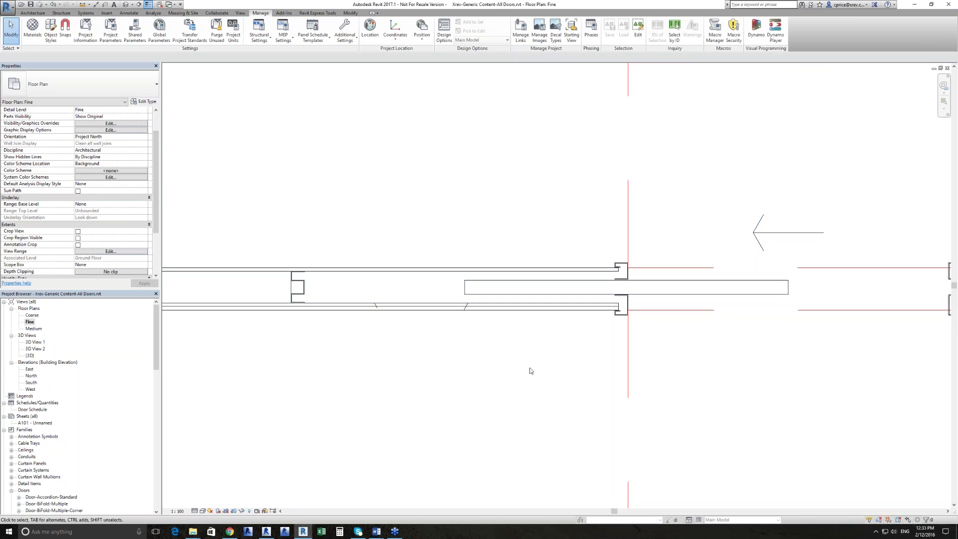
scroll(476, 315, "down", 2)
scroll(490, 292, "down", 5)
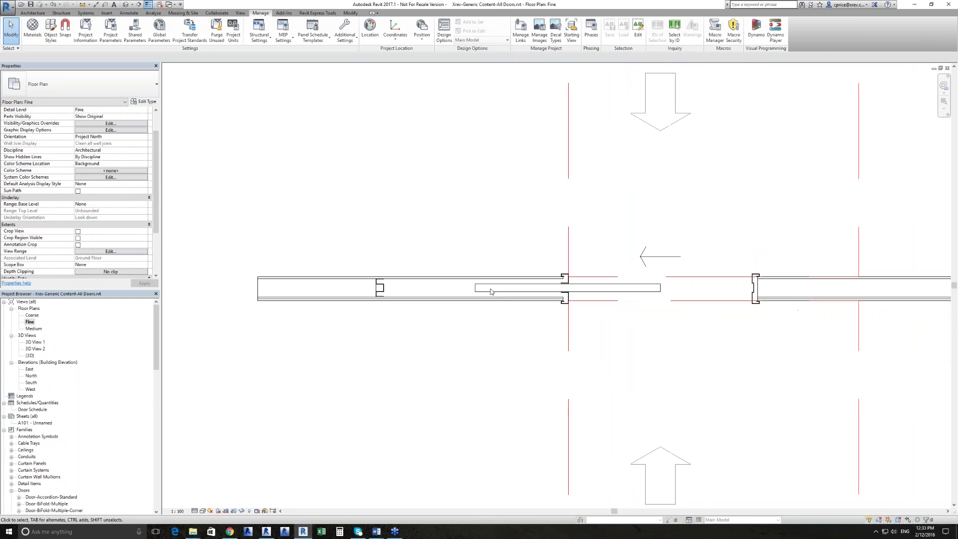
Find the Stacking Cavity Slider and Corner Cavity Slider columns in the Fine floor plan
scroll(448, 249, "down", 6)
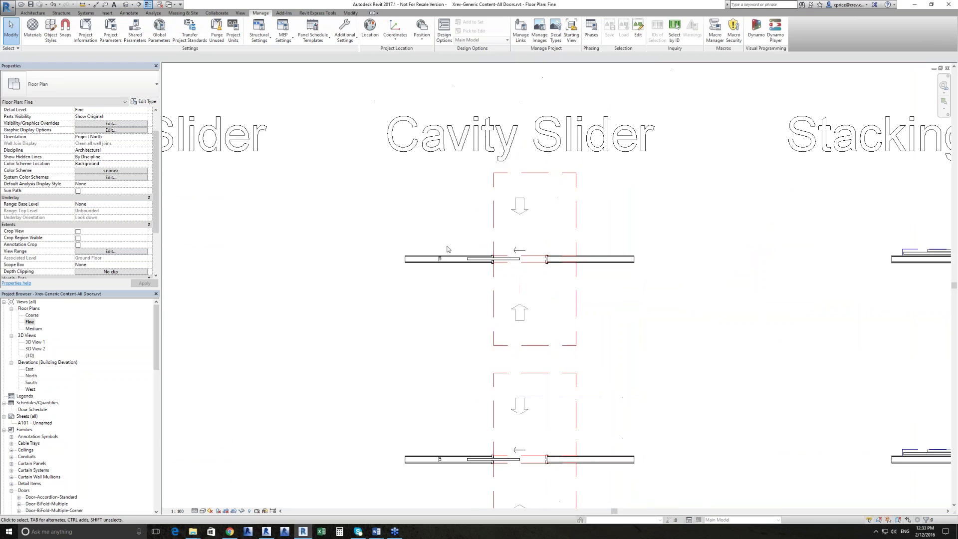
middle_click_drag(374, 306, 622, 287)
middle_click_drag(385, 219, 582, 239)
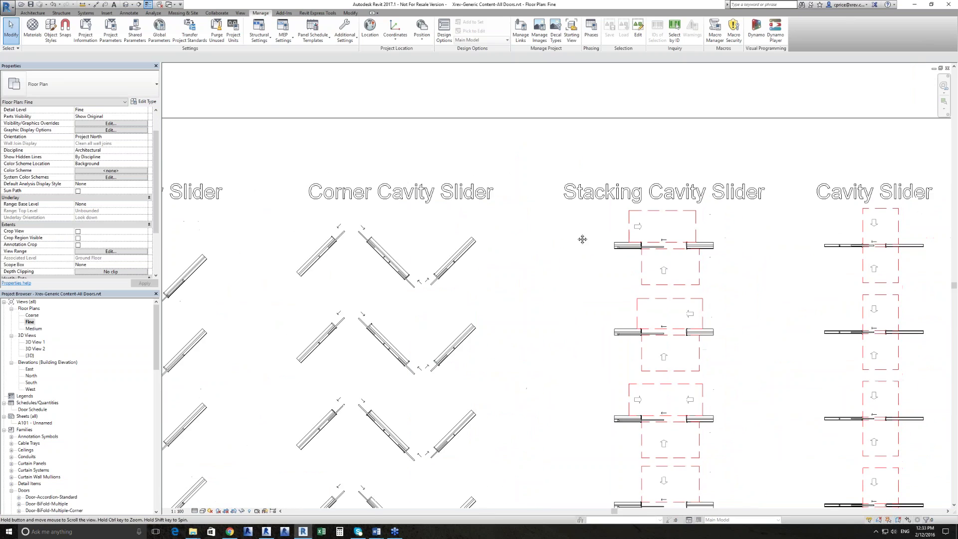
Examine the panels, frame and pocket of the first Stacking Cavity Slider door in the Fine floor plan
scroll(666, 244, "up", 5)
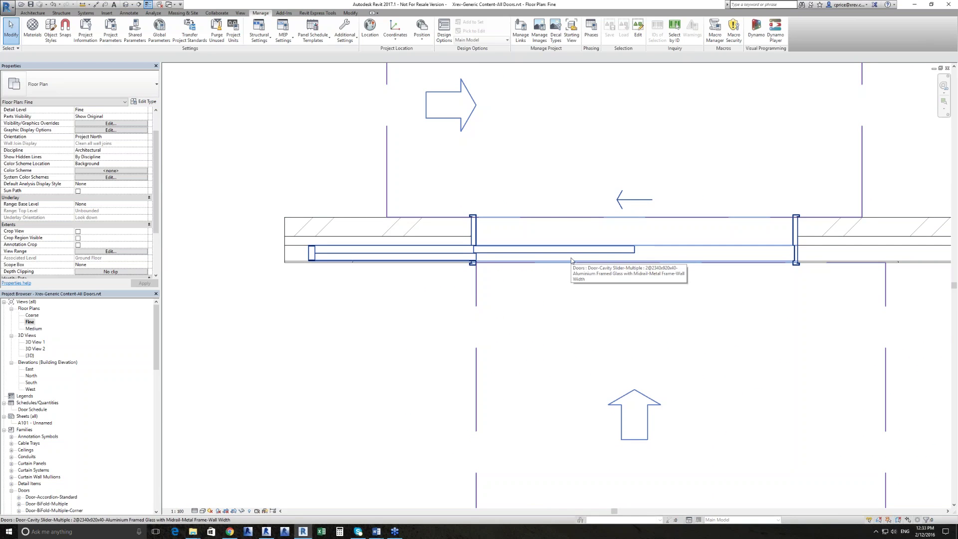
scroll(571, 260, "down", 3)
scroll(587, 232, "down", 3)
scroll(666, 238, "down", 4)
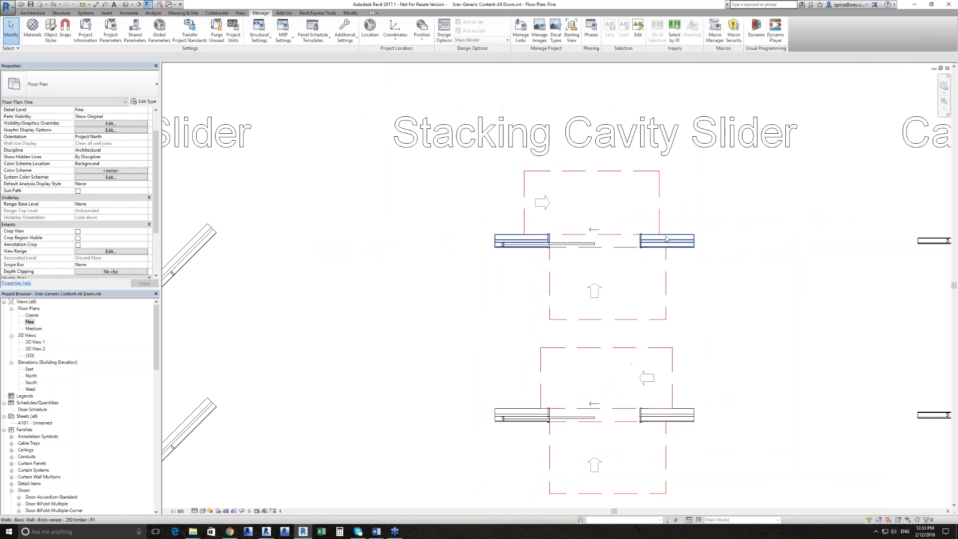
Review the visibility and cavity parameters in the type properties of a top-row Corner Cavity Slider door, leaving them unchanged
middle_click_drag(442, 252, 679, 243)
scroll(462, 196, "up", 3)
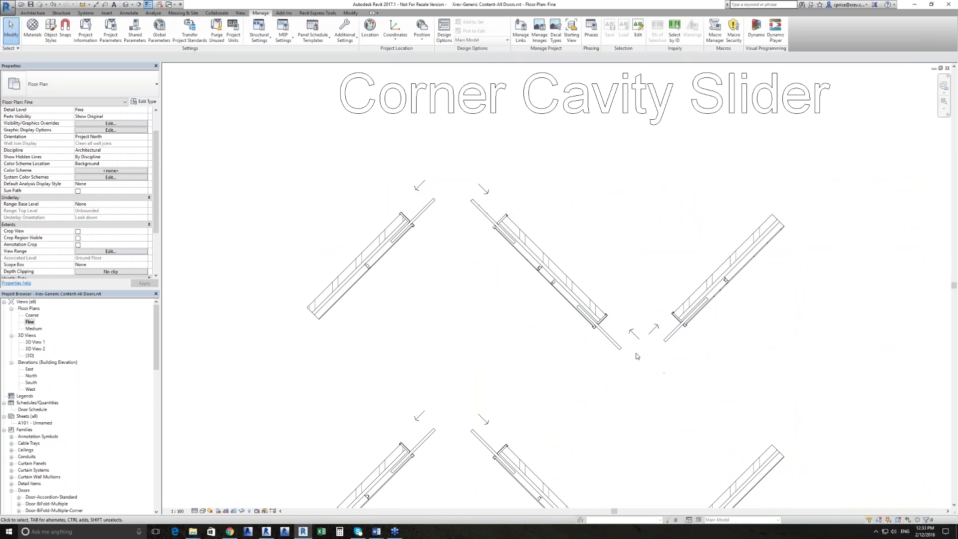
scroll(618, 338, "up", 3)
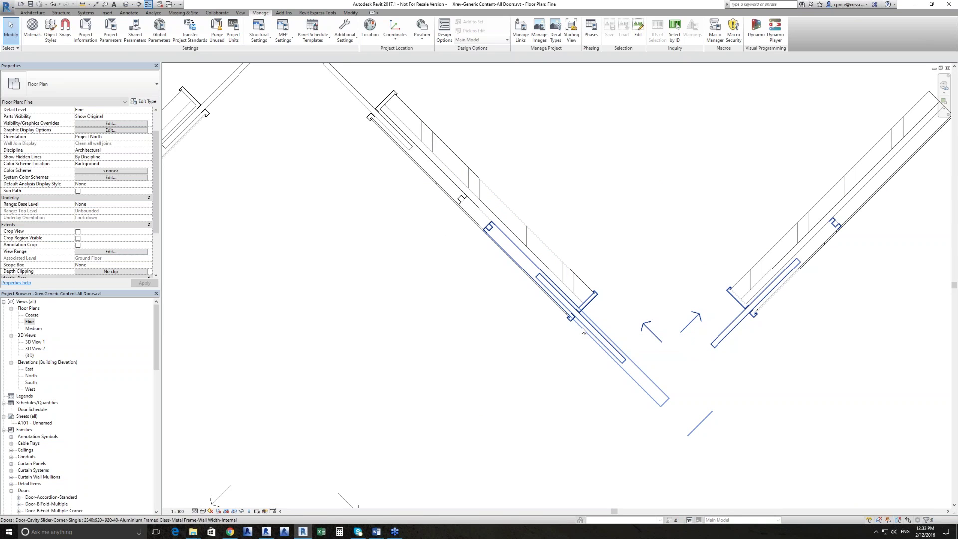
left_click(583, 331)
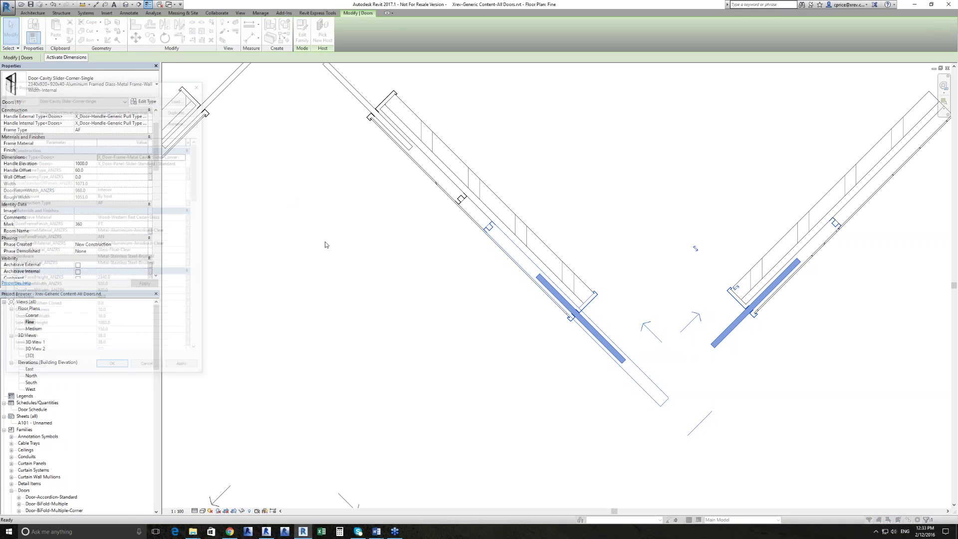
scroll(112, 260, "down", 11)
scroll(112, 260, "down", 8)
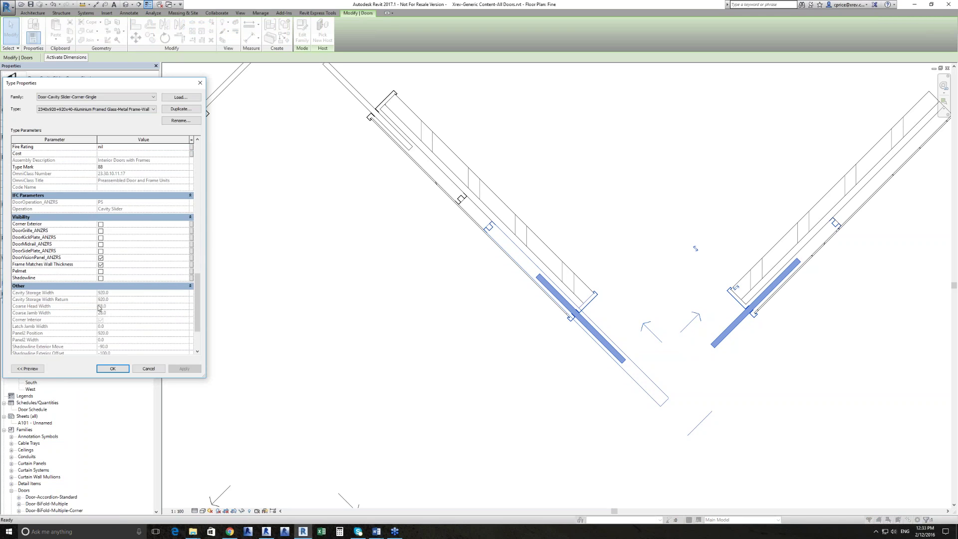
left_click(149, 369)
left_click(447, 319)
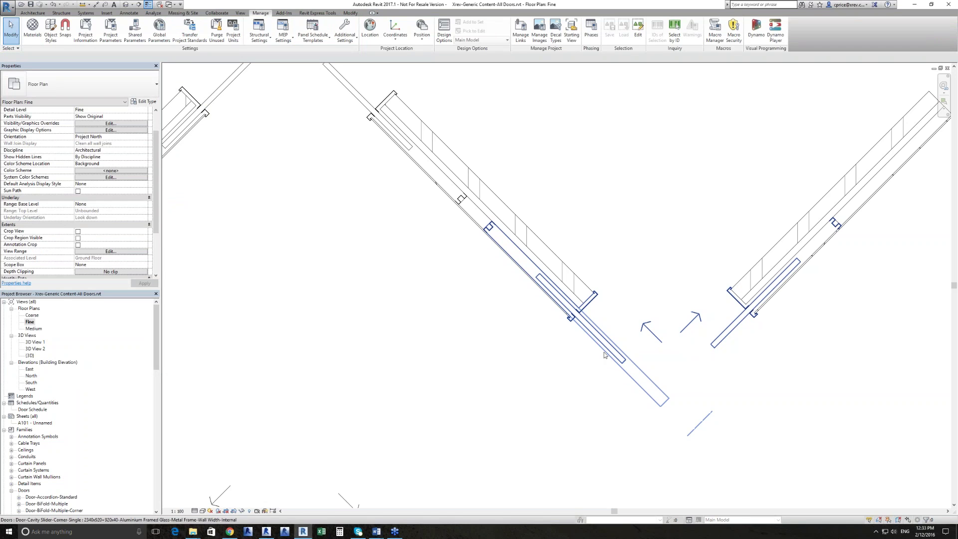
Open the family of the first Corner Cavity Slider door for editing
scroll(604, 351, "down", 5)
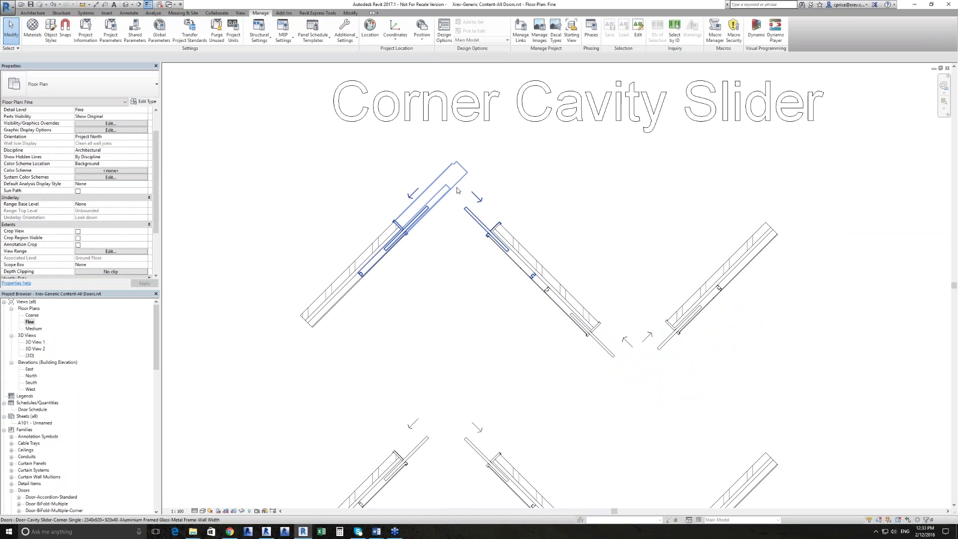
scroll(456, 191, "down", 2)
middle_click_drag(435, 246, 572, 209)
middle_click_drag(475, 237, 477, 236)
scroll(698, 314, "up", 4)
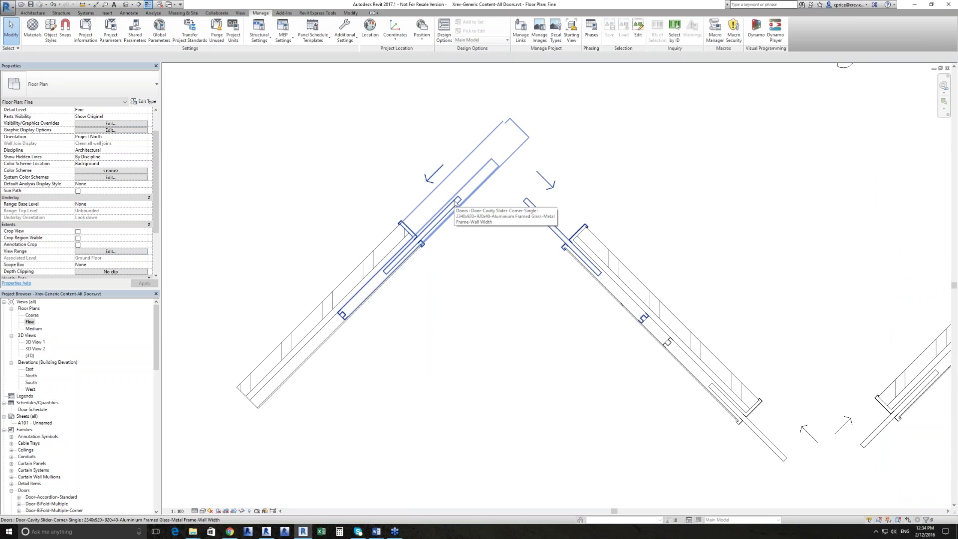
left_click(456, 202)
key("Delete")
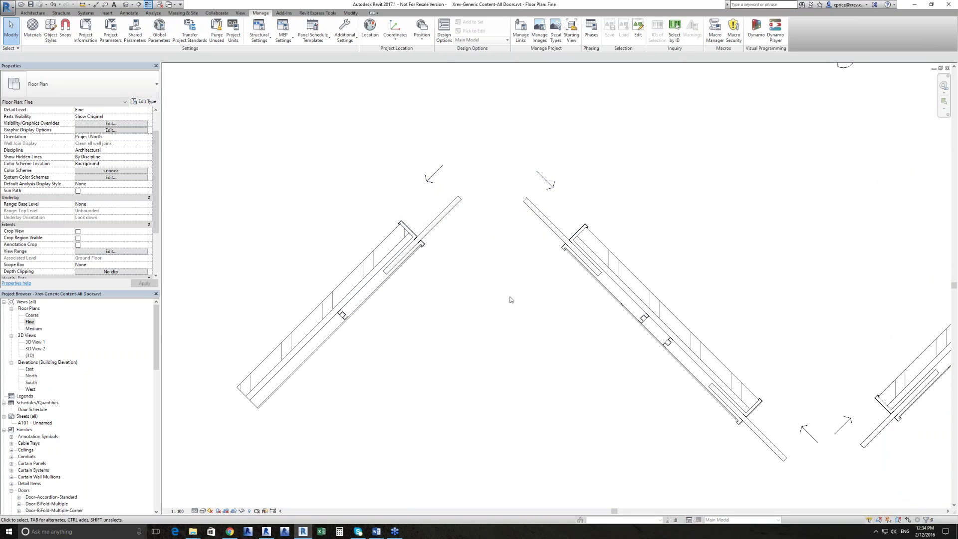
key("ctrl+z")
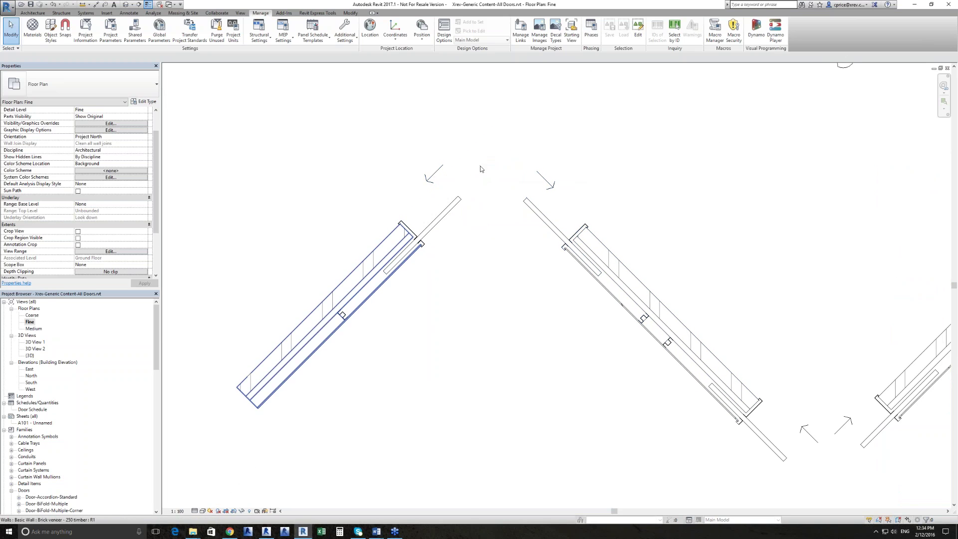
left_click(481, 169)
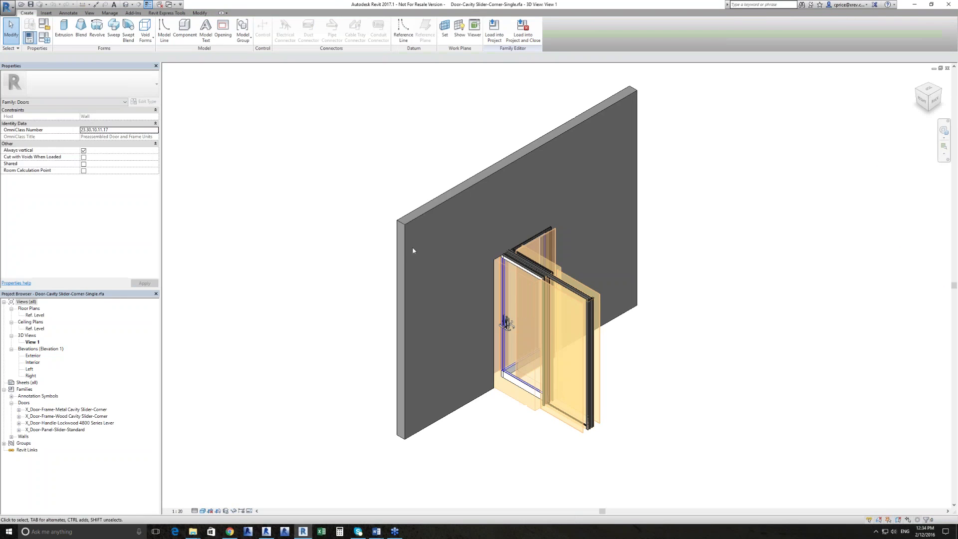
Temporarily hide the host wall in the family's 3D view to inspect the corner door's panels and cavity frame
left_click(400, 256)
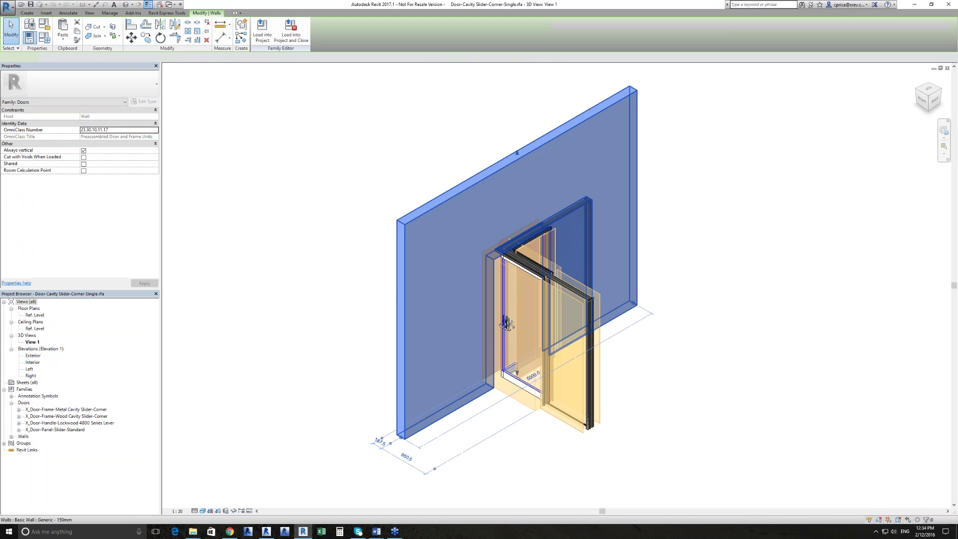
left_click(225, 511)
left_click(269, 492)
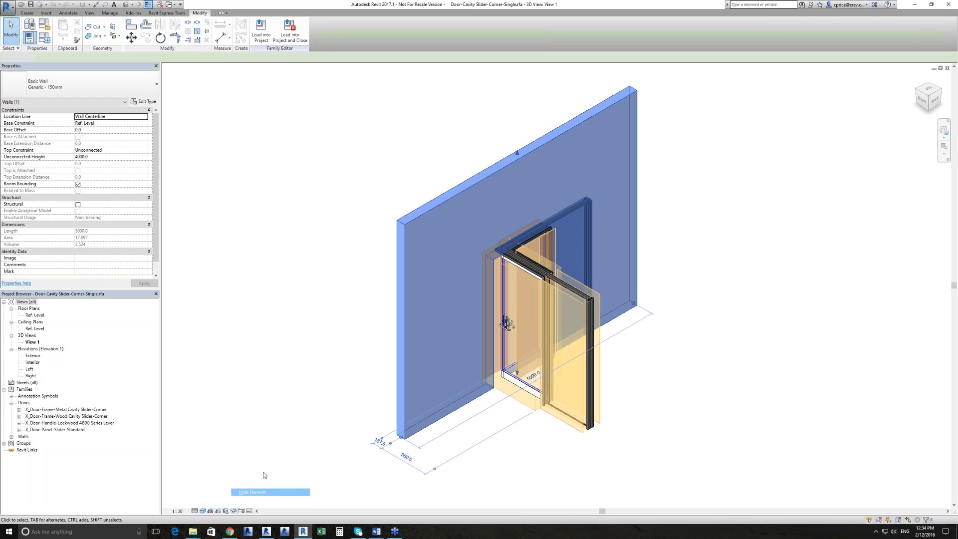
middle_click(313, 424)
middle_click(313, 424)
middle_click_drag(364, 411, 523, 394, "shift")
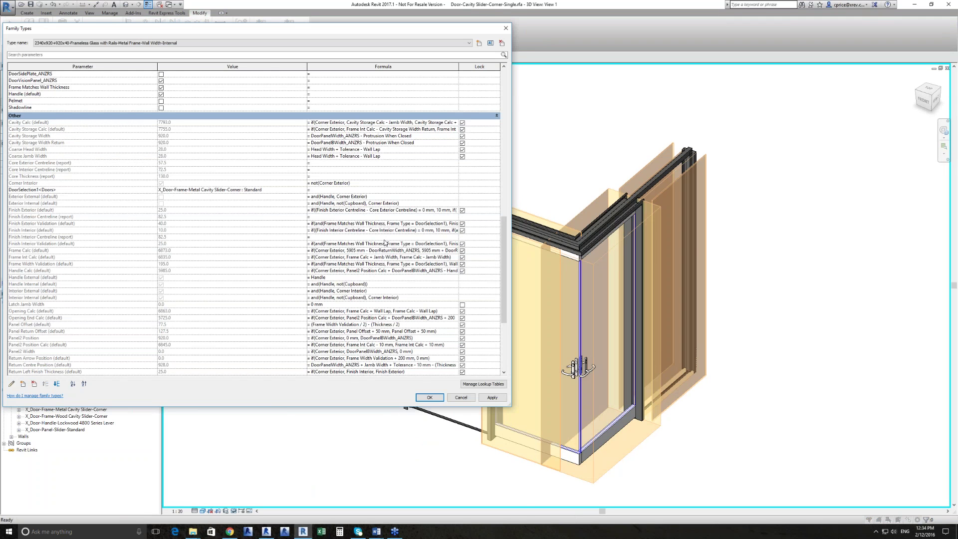
Review the calculated parameters and formulas in the family types, and inspect the reference planes in the Ref. Level floor plan
scroll(277, 177, "down", 1)
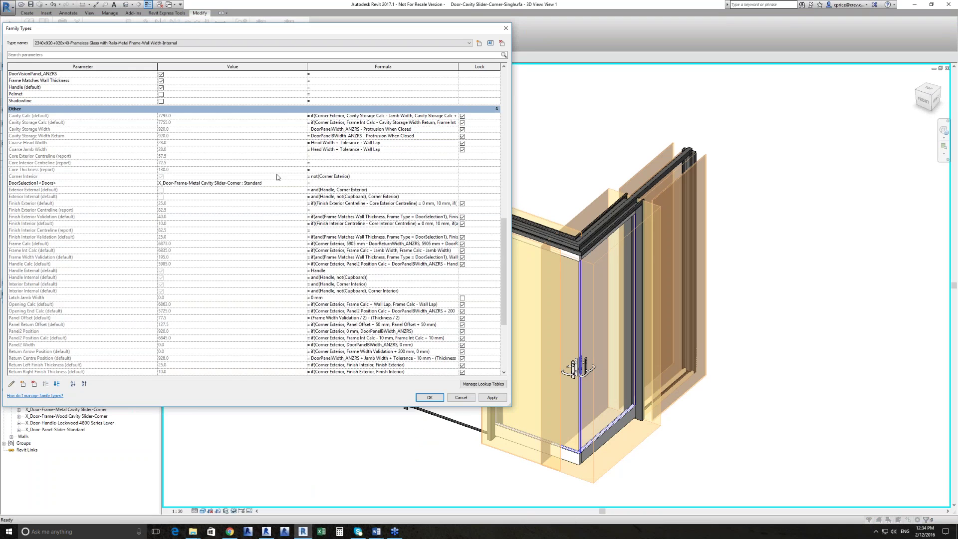
scroll(278, 177, "down", 3)
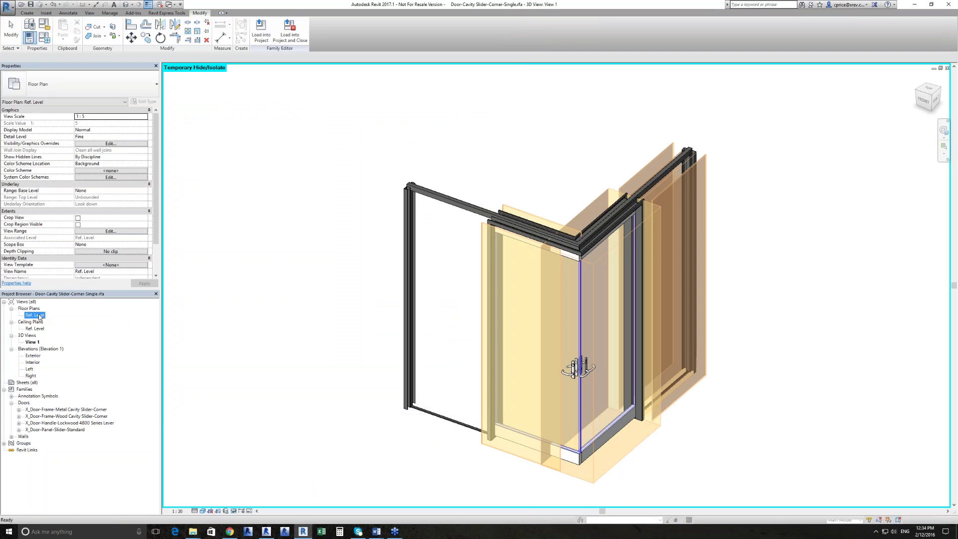
double_click(35, 315)
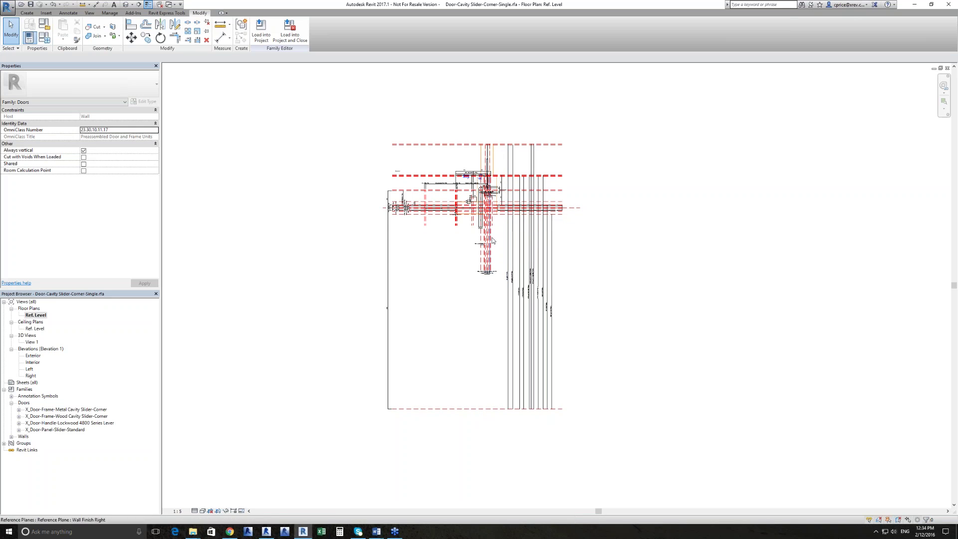
scroll(493, 241, "up", 2)
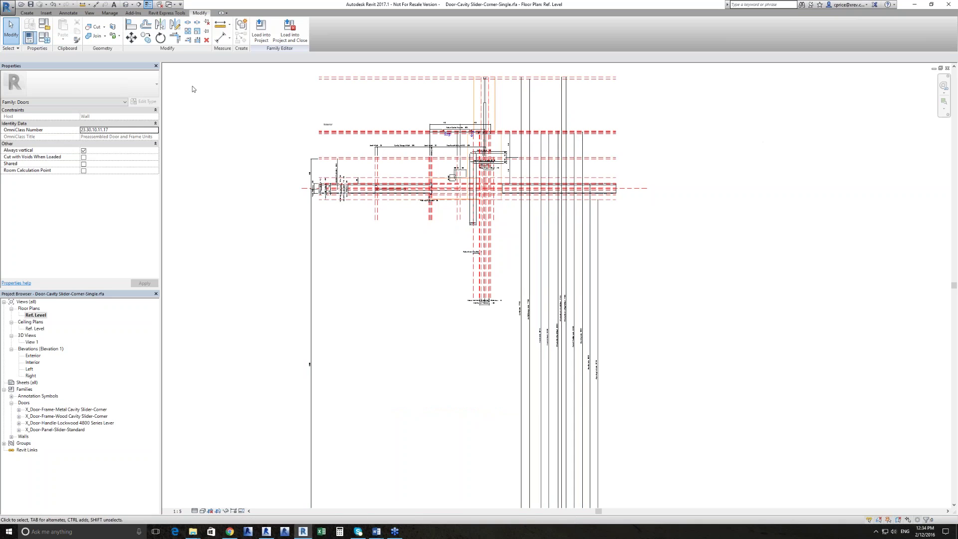
Close the corner cavity slider family and return to the project's Fine floor plan
left_click(8, 6)
left_click(25, 204)
left_click(484, 272)
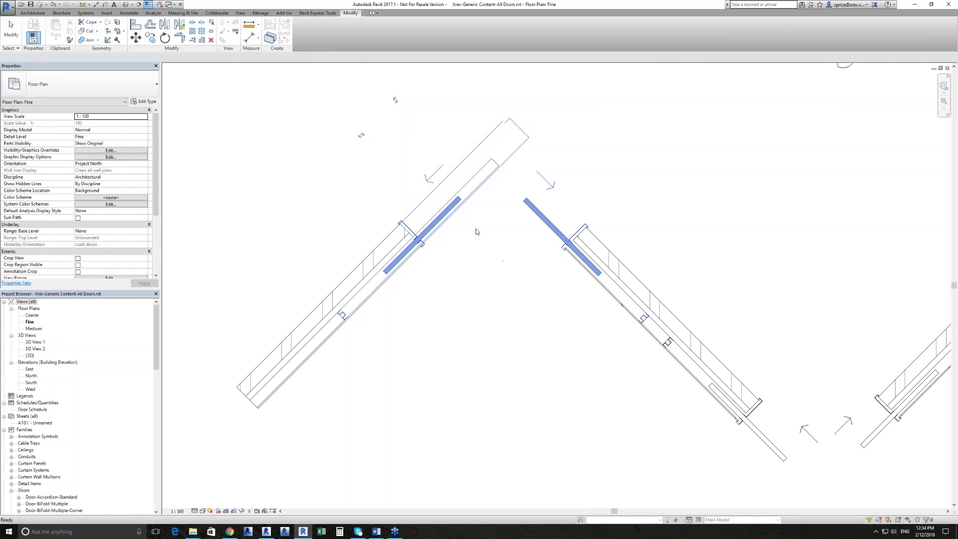
Look over the Corner Cavity Slider and Corner Stacking Cavity Slider columns, and switch to the all-doors project's {3D} view
scroll(501, 259, "down", 3)
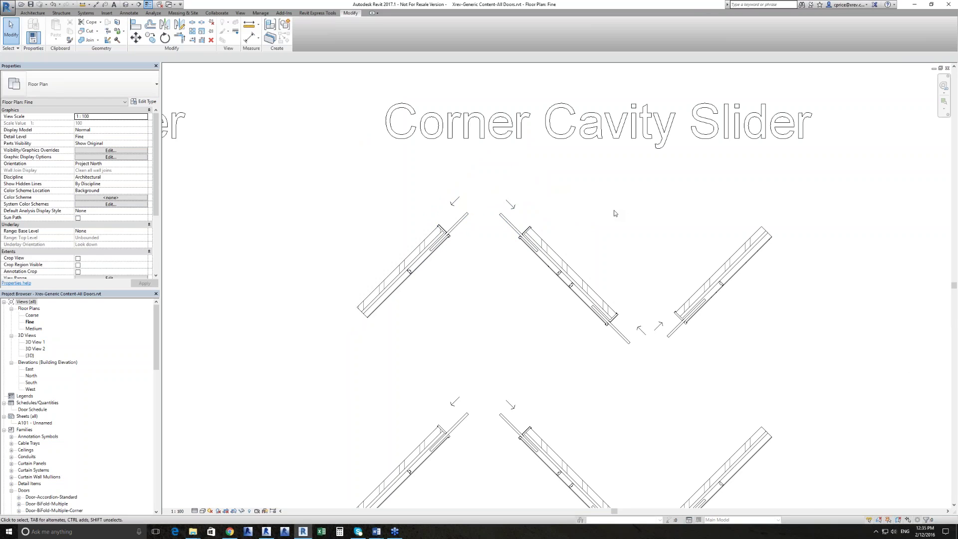
scroll(608, 203, "down", 4)
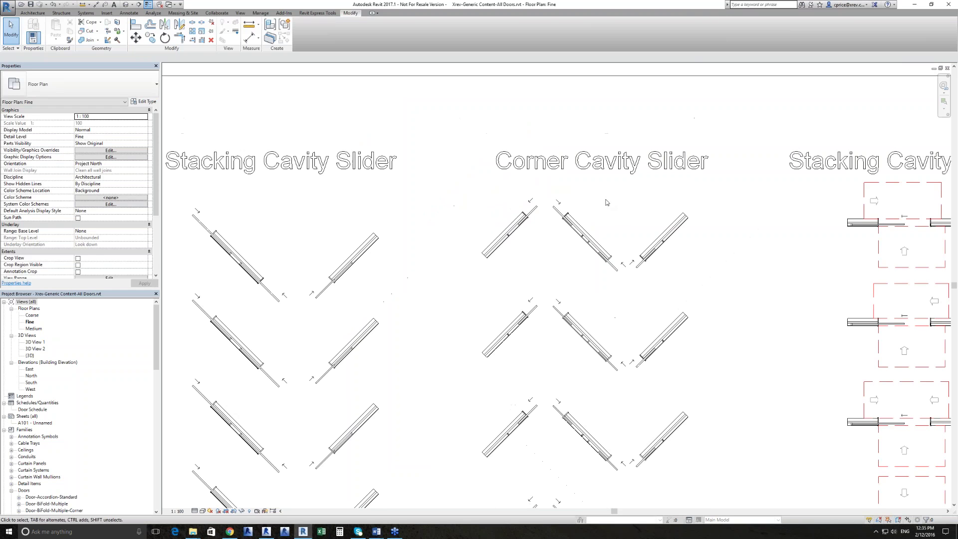
middle_click_drag(427, 310, 566, 200)
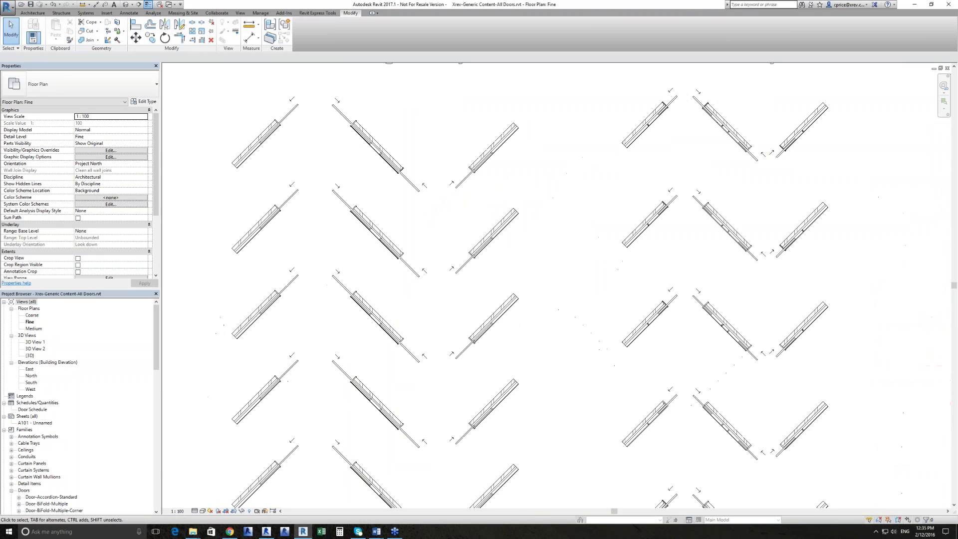
scroll(567, 200, "down", 2)
left_click(172, 4)
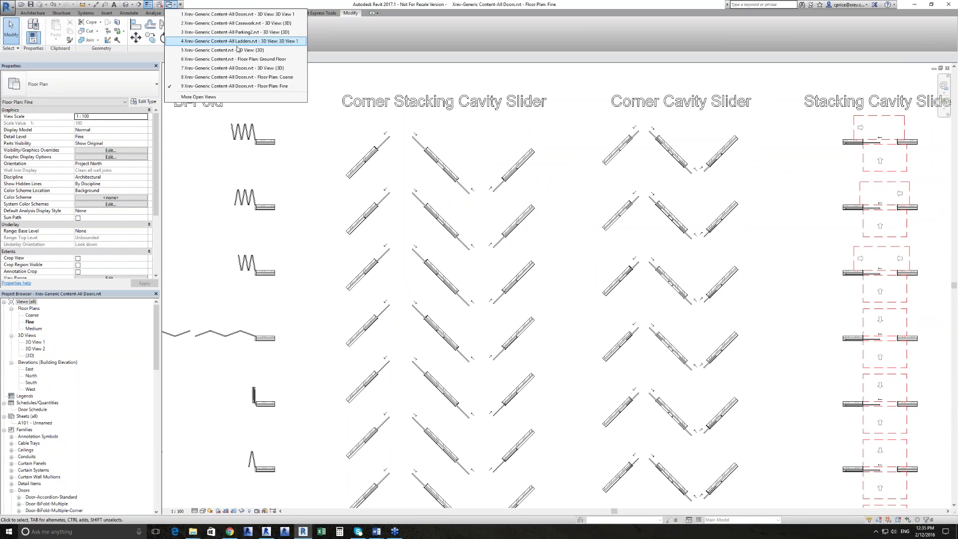
left_click(266, 77)
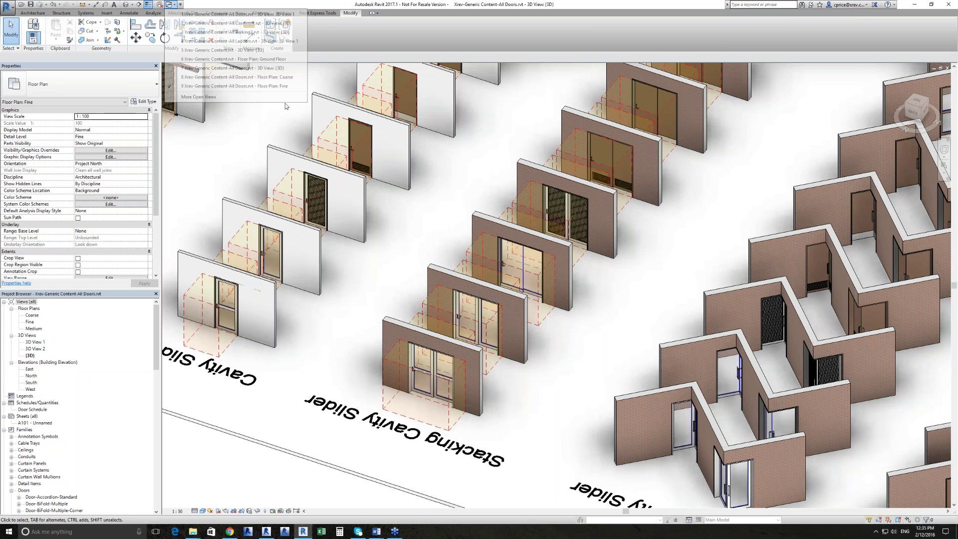
Examine the corner doors' panels, frames and brick walls up close in the 3D view
scroll(381, 153, "down", 5)
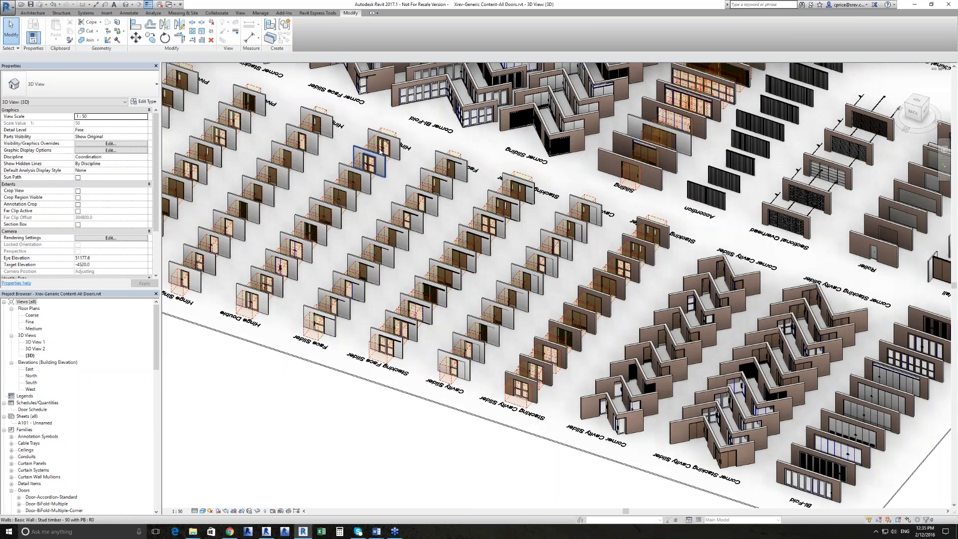
middle_click_drag(380, 152, 626, 252, "shift")
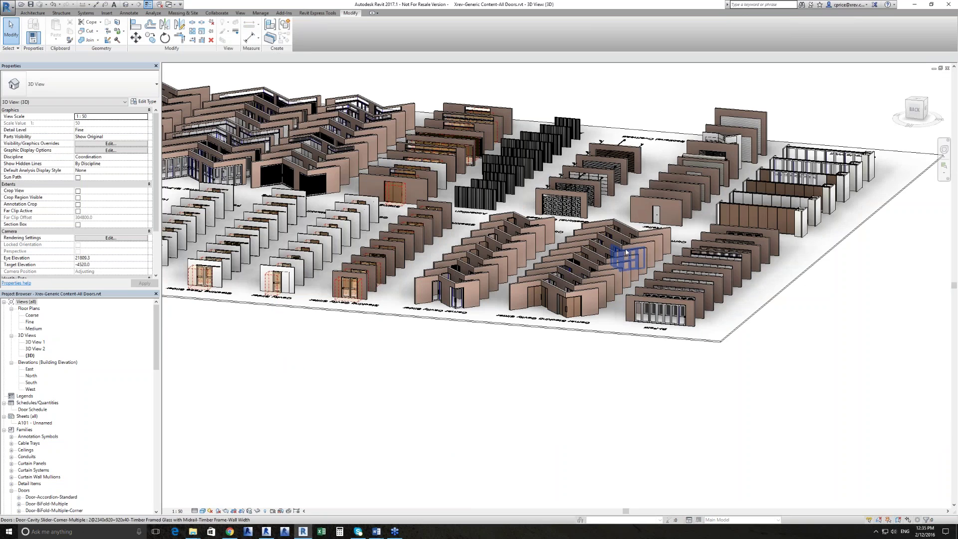
scroll(625, 248, "up", 4)
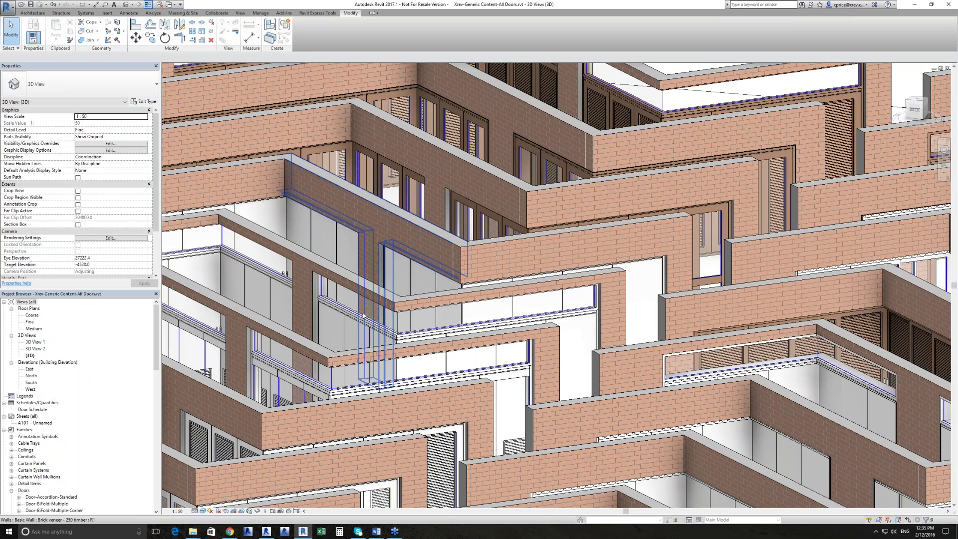
middle_click_drag(364, 316, 506, 320, "shift")
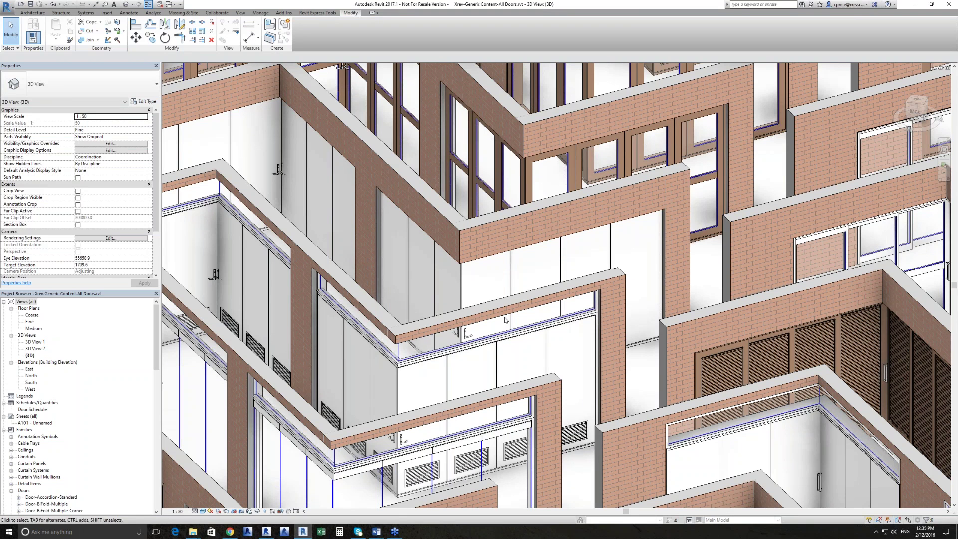
Survey the whole door library in 3D and examine the Operable Wall and Roller door rows
scroll(505, 319, "down", 6)
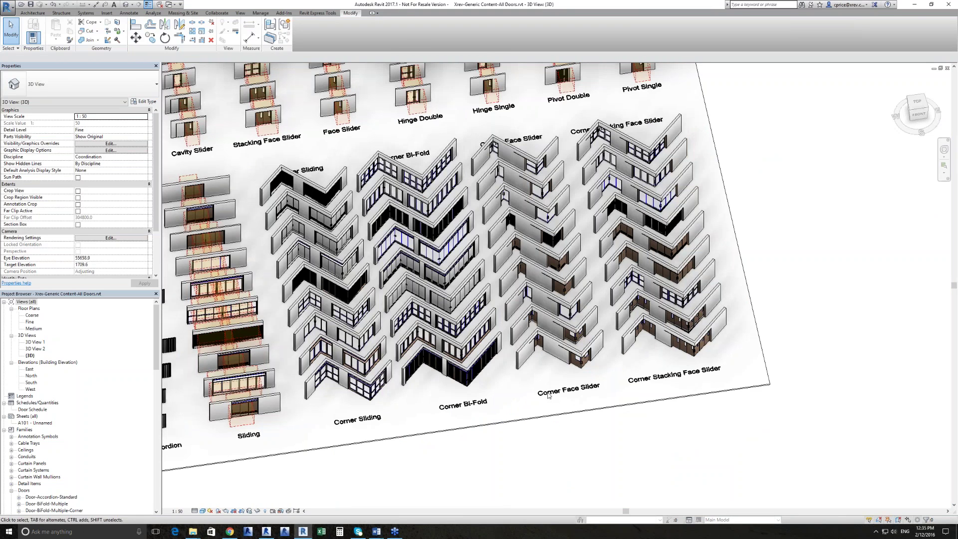
scroll(549, 395, "down", 3)
middle_click_drag(549, 395, 509, 399, "shift")
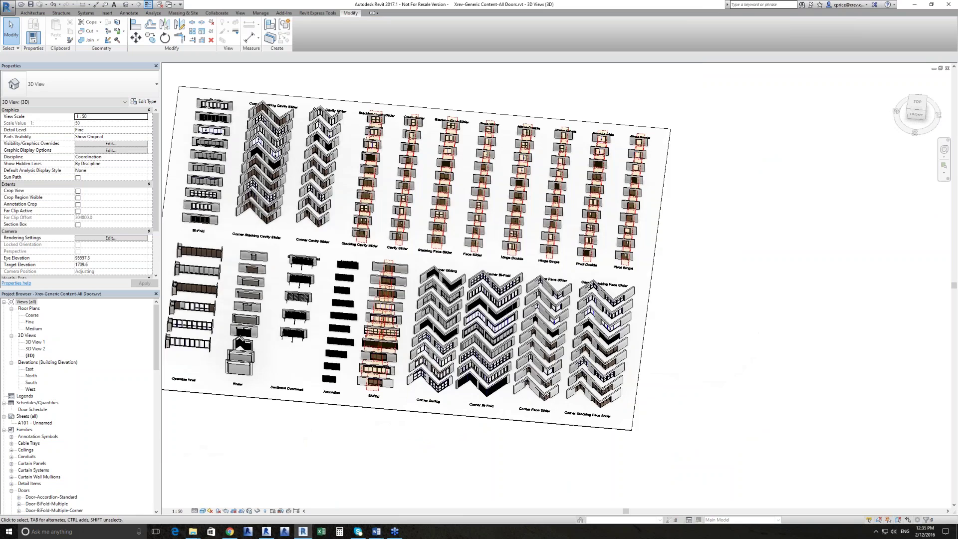
middle_click_drag(291, 429, 328, 429, "shift")
middle_click_drag(328, 428, 342, 424, "shift")
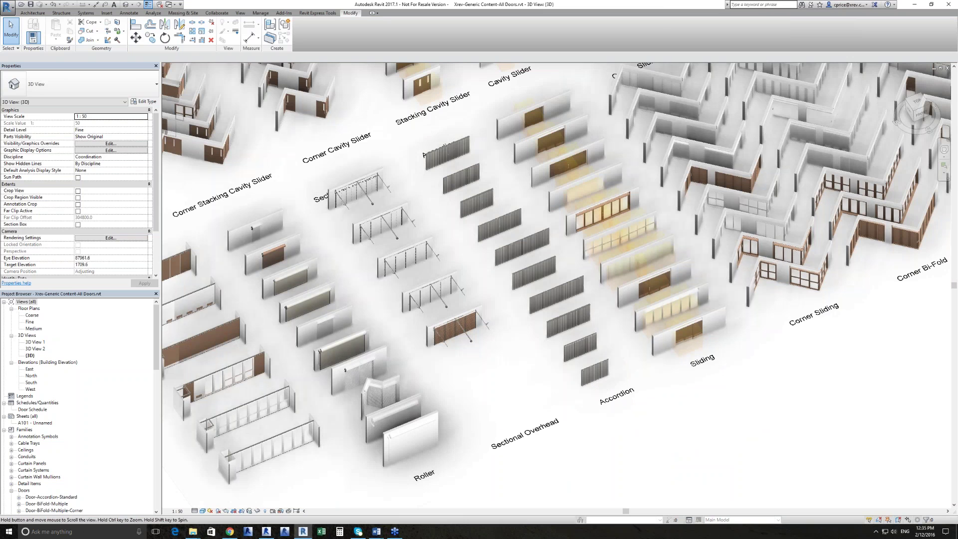
middle_click_drag(254, 463, 464, 393)
scroll(464, 393, "up", 3)
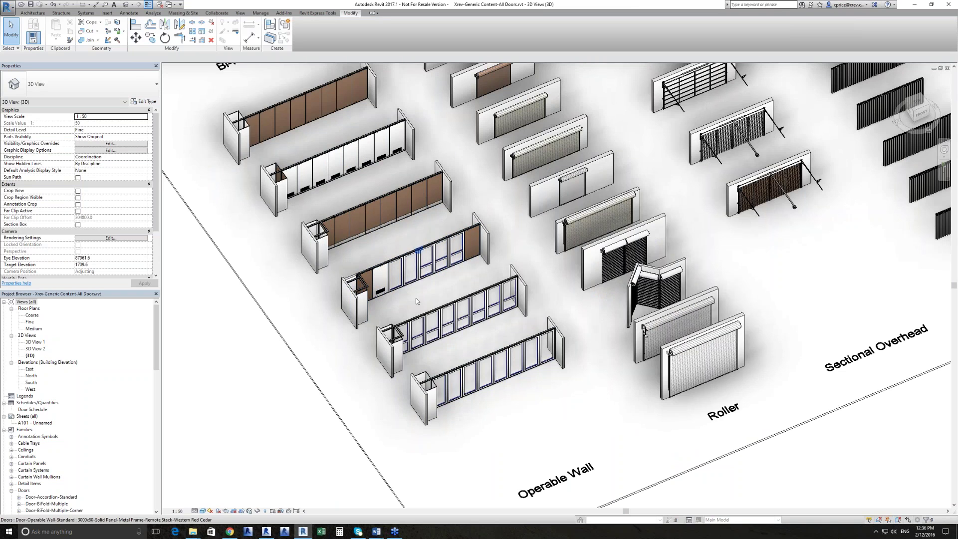
middle_click_drag(547, 284, 547, 284)
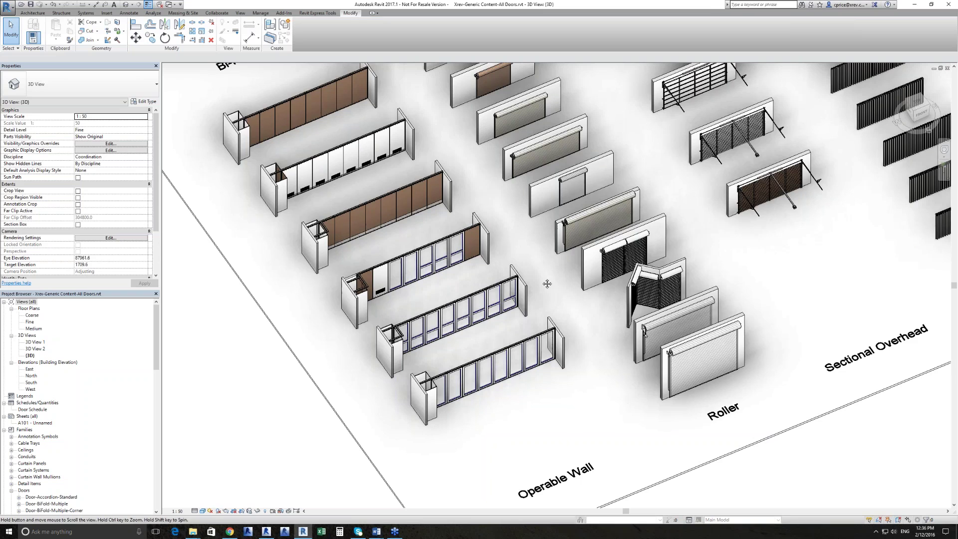
middle_click_drag(548, 283, 548, 283)
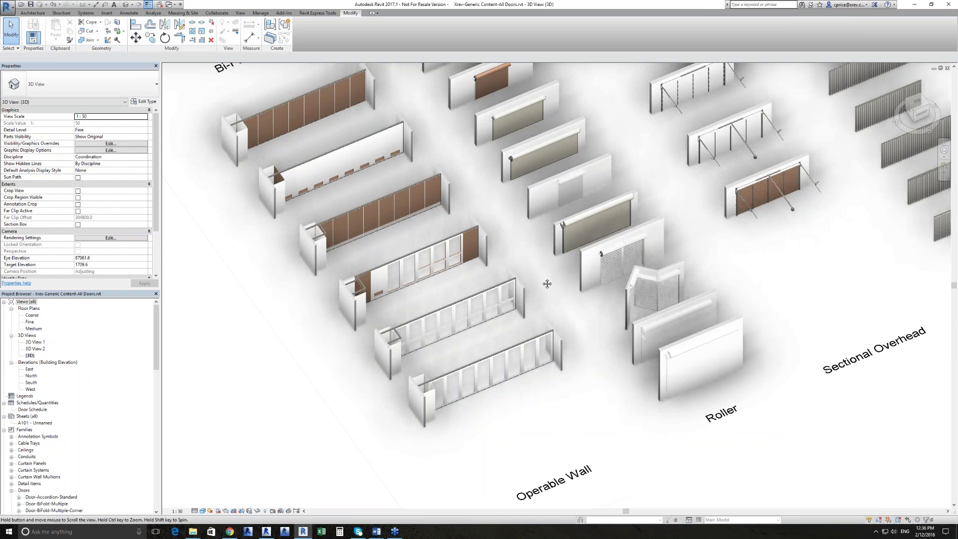
Examine the Operable Wall doors' glazed and solid panels and end stacking bays up close in the 3D view
scroll(547, 284, "up", 5)
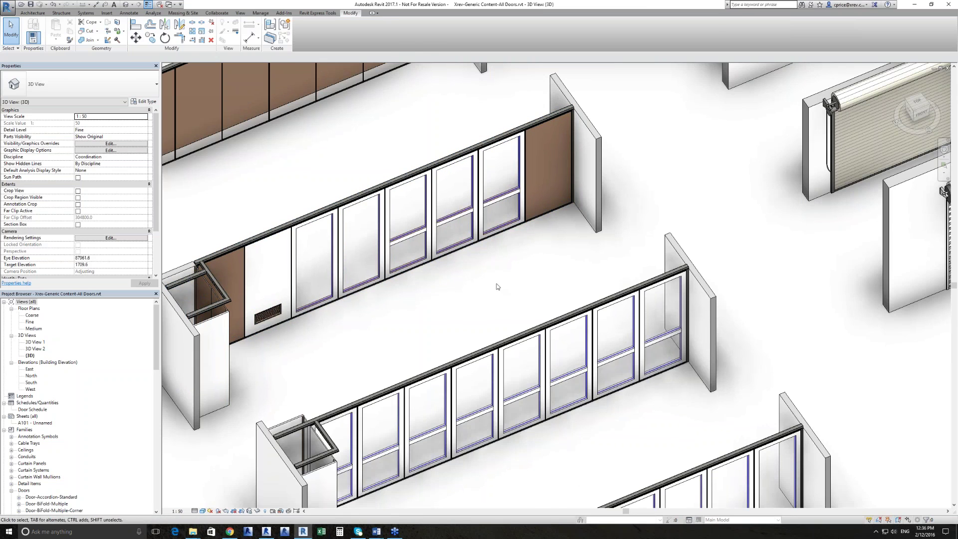
scroll(497, 287, "down", 2)
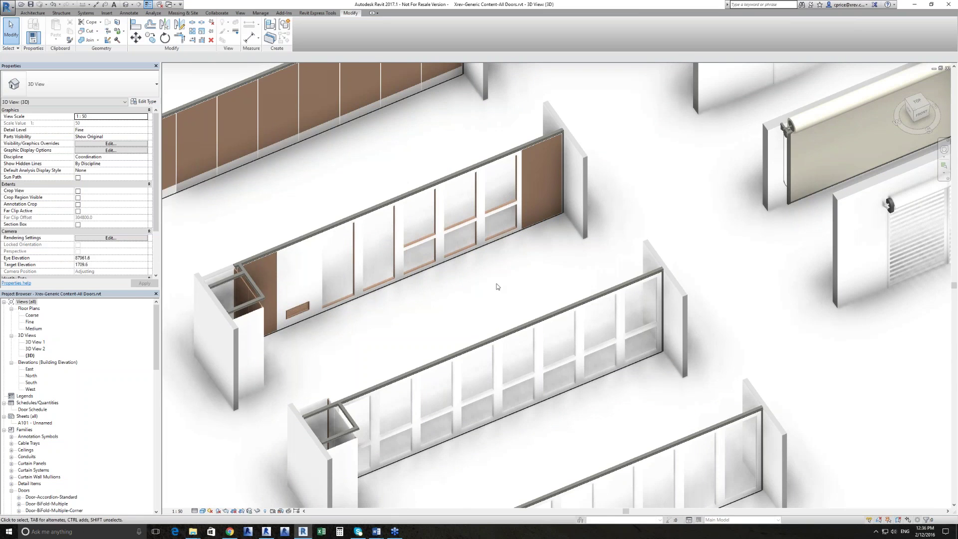
scroll(496, 287, "down", 1)
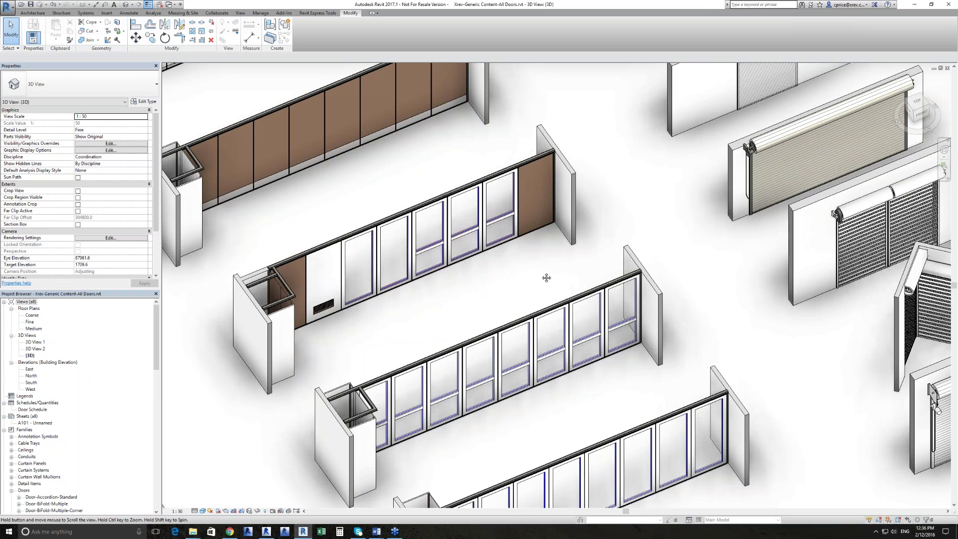
middle_click_drag(546, 278, 380, 240)
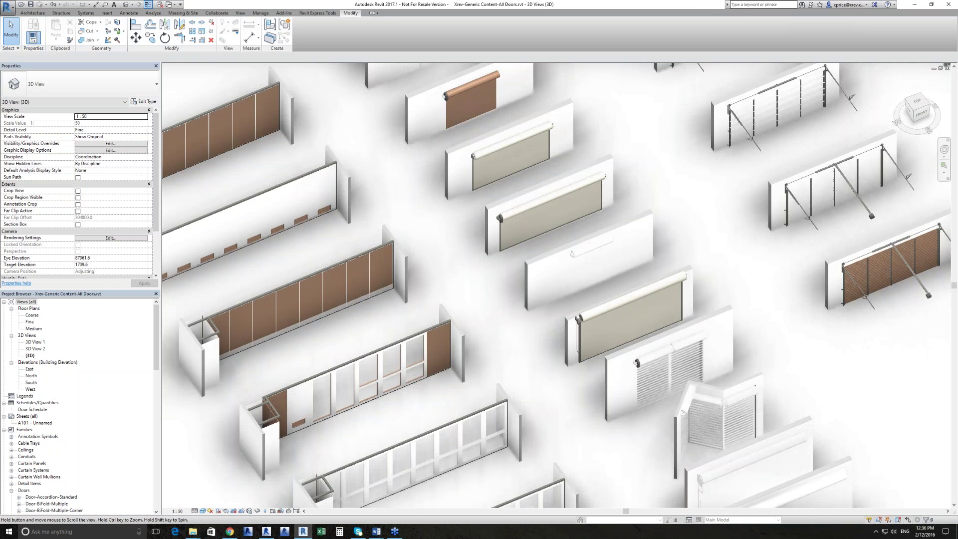
Inspect the single roller doors along the Roller row in 3D, including their drums, guides and curtains
middle_click_drag(449, 64, 405, 273)
scroll(405, 273, "up", 2)
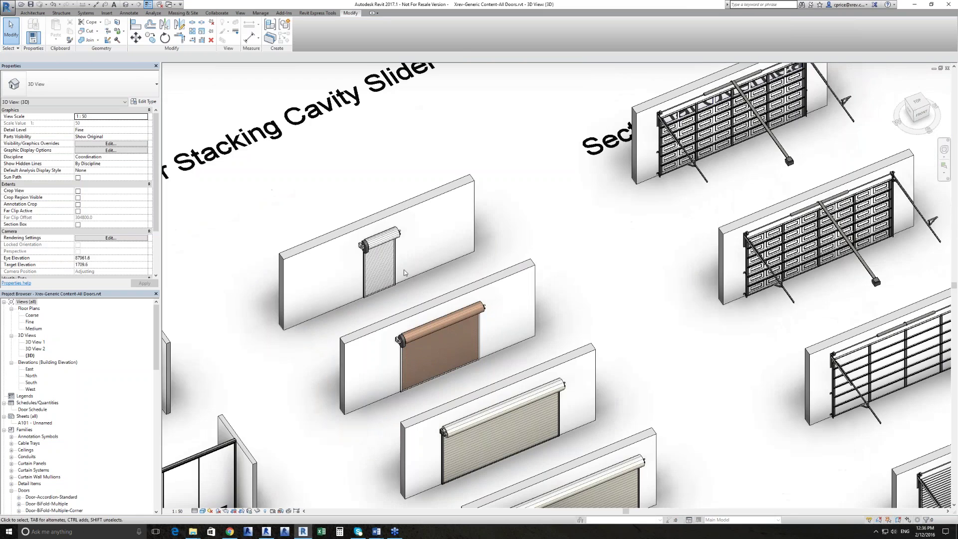
scroll(404, 273, "up", 2)
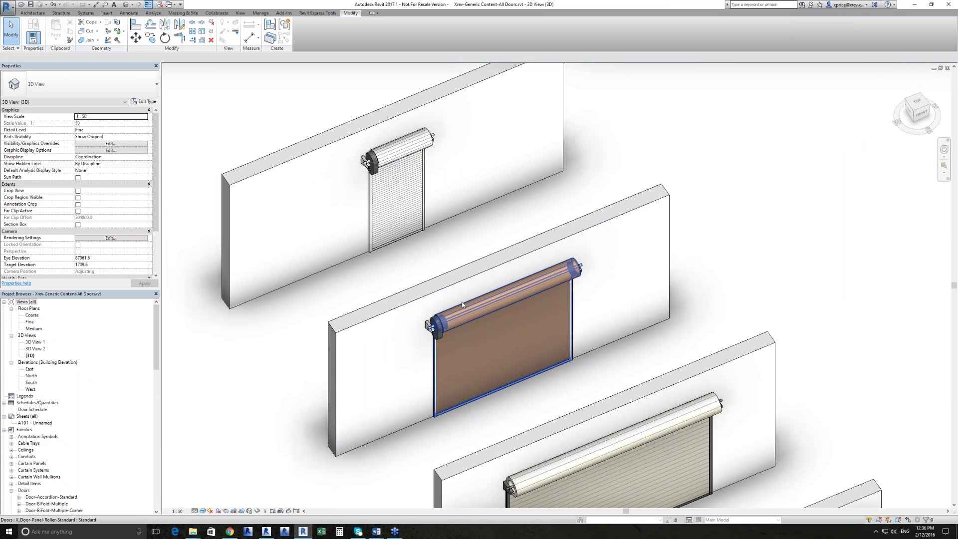
middle_click_drag(462, 305, 421, 211)
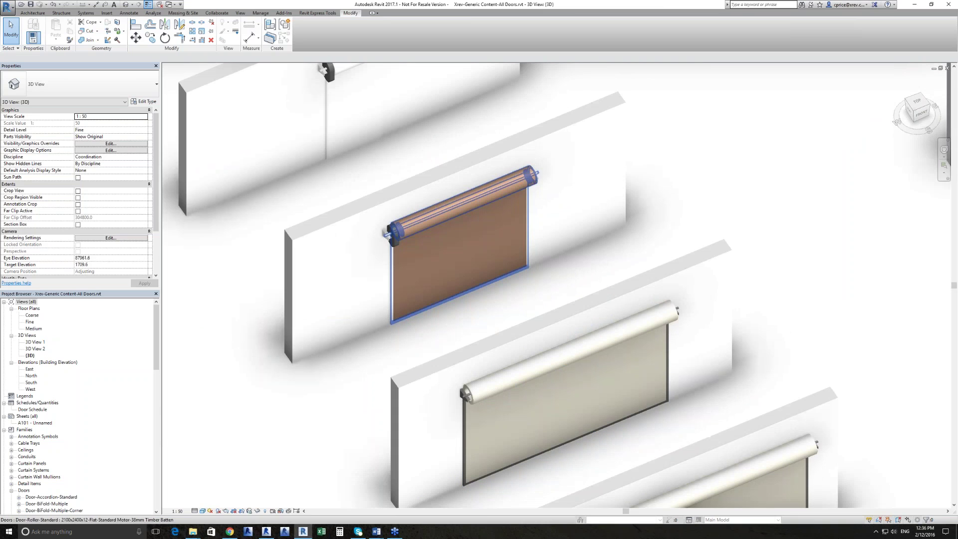
middle_click_drag(459, 250, 392, 90)
middle_click_drag(464, 259, 387, 93)
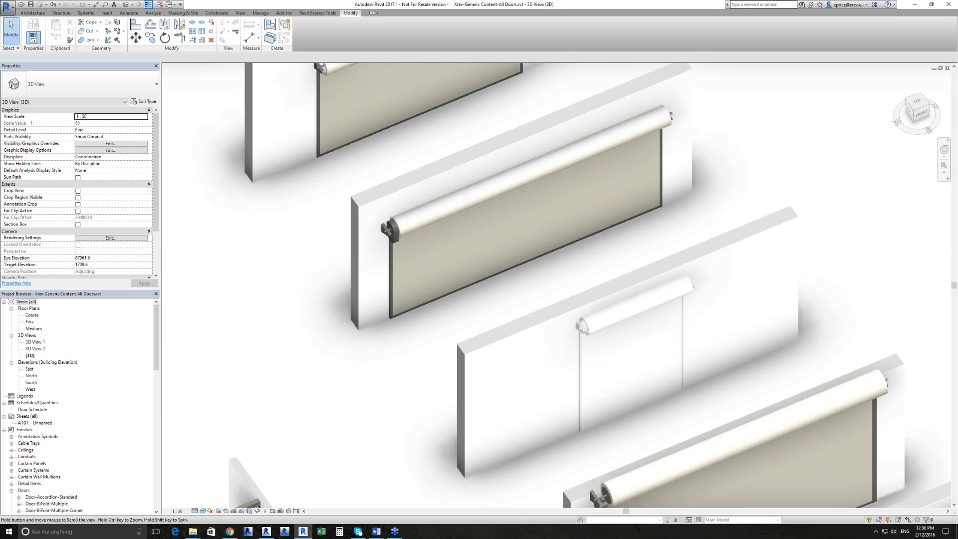
middle_click_drag(549, 299, 419, 67)
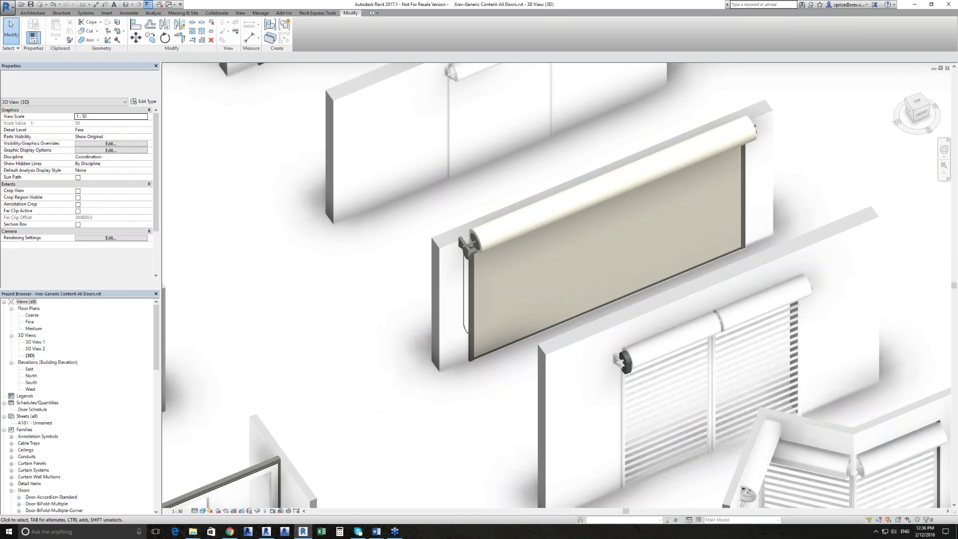
Examine the side-by-side and angled corner roller doors in 3D from several viewing angles
scroll(659, 394, "down", 1)
middle_click_drag(658, 394, 613, 349)
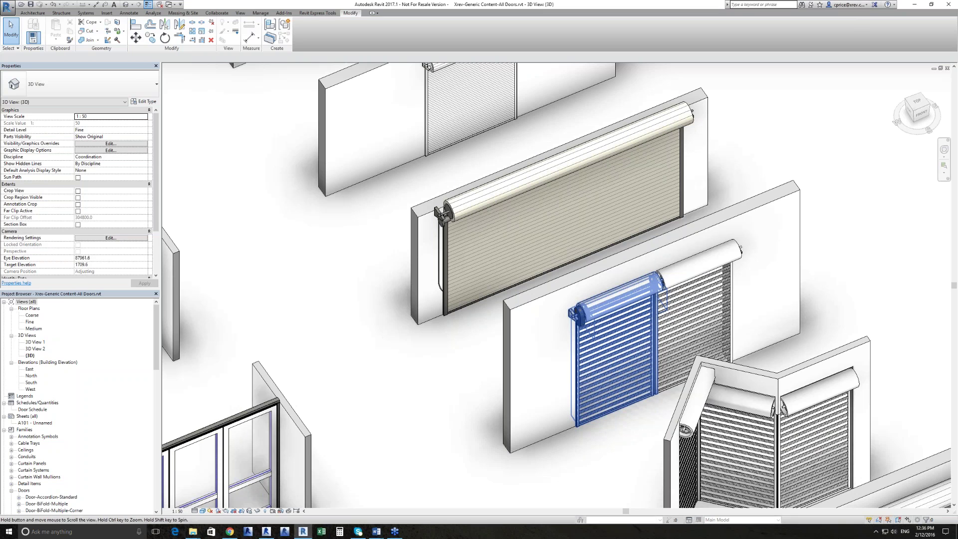
middle_click_drag(715, 455, 511, 307)
scroll(511, 307, "down", 2)
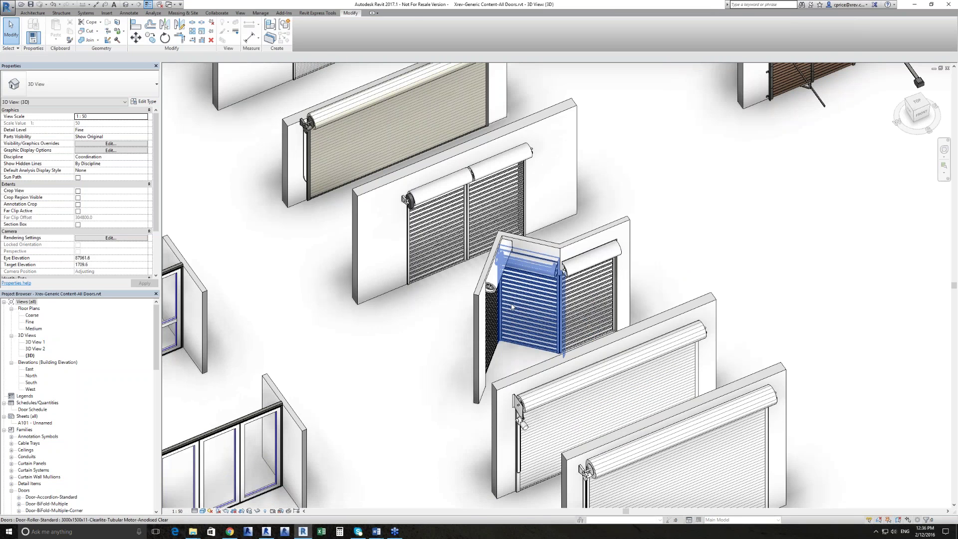
middle_click_drag(511, 307, 594, 281, "shift")
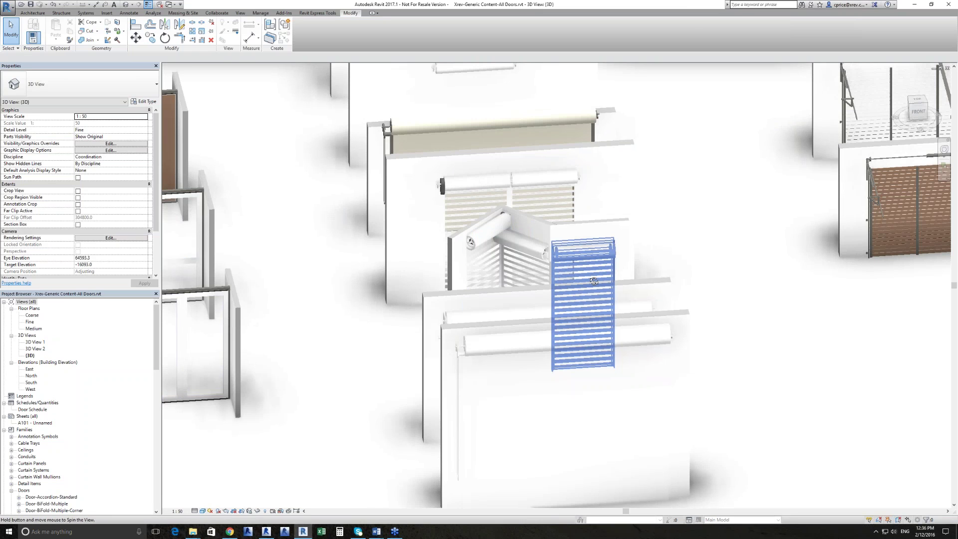
middle_click_drag(594, 281, 573, 337, "shift")
scroll(573, 338, "up", 4)
Open the Fine floor plan and look over all the door type columns on the sheet
double_click(30, 322)
scroll(502, 149, "down", 6)
middle_click_drag(408, 236, 384, 180)
scroll(384, 181, "down", 1)
scroll(461, 225, "up", 7)
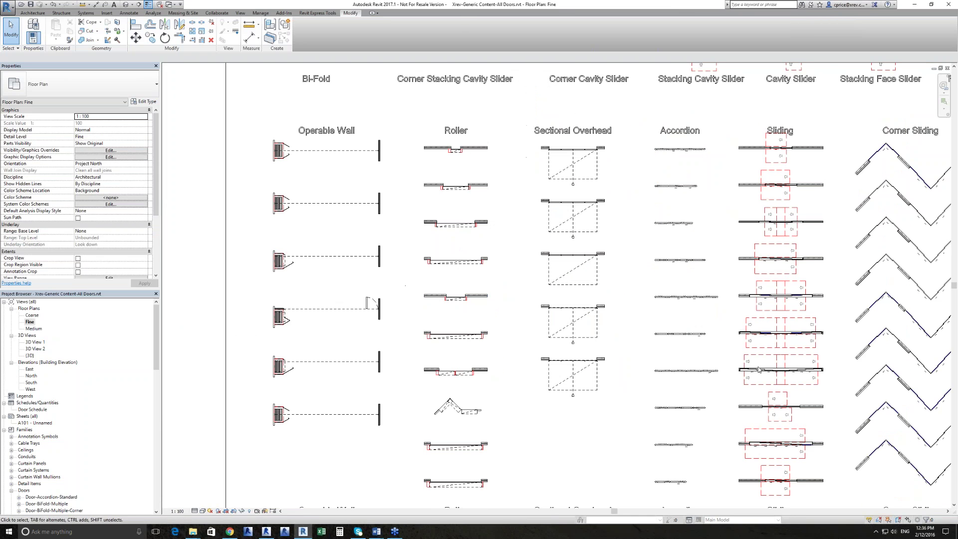
middle_click_drag(758, 369, 408, 291)
scroll(545, 371, "down", 3)
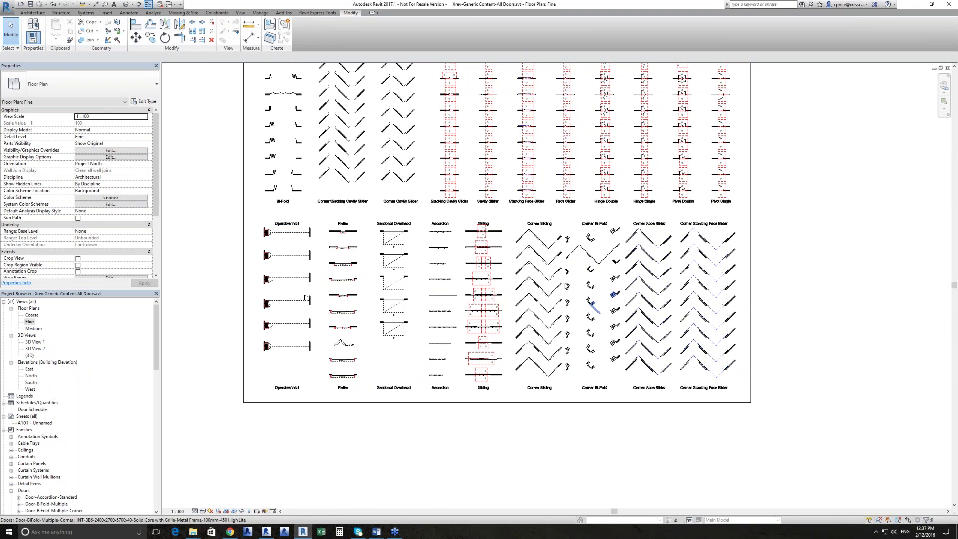
middle_click_drag(549, 307, 577, 403)
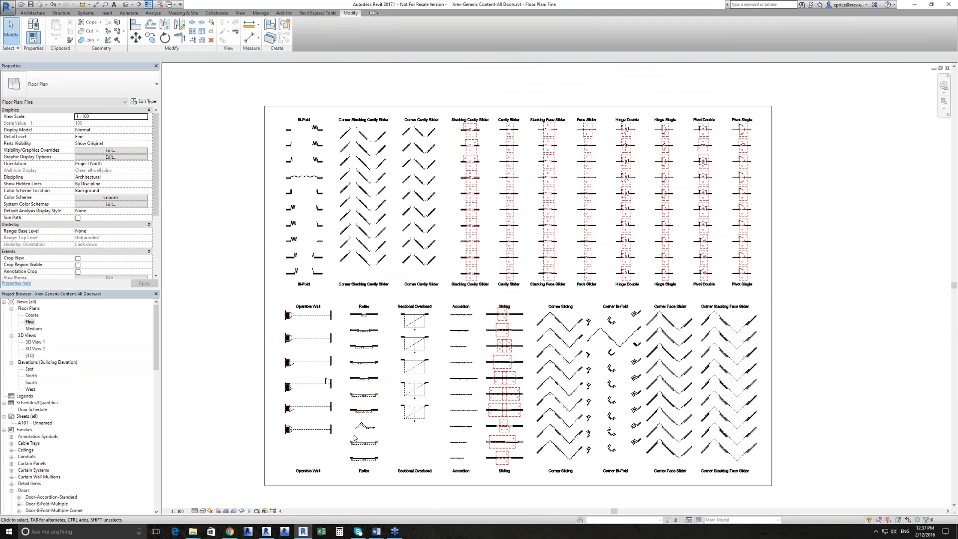
Examine the angled corner roller door's plan representation in the Roller column
scroll(541, 332, "up", 10)
scroll(557, 339, "down", 2)
scroll(598, 389, "down", 3)
scroll(391, 212, "up", 3)
scroll(386, 188, "down", 3)
scroll(429, 340, "down", 4)
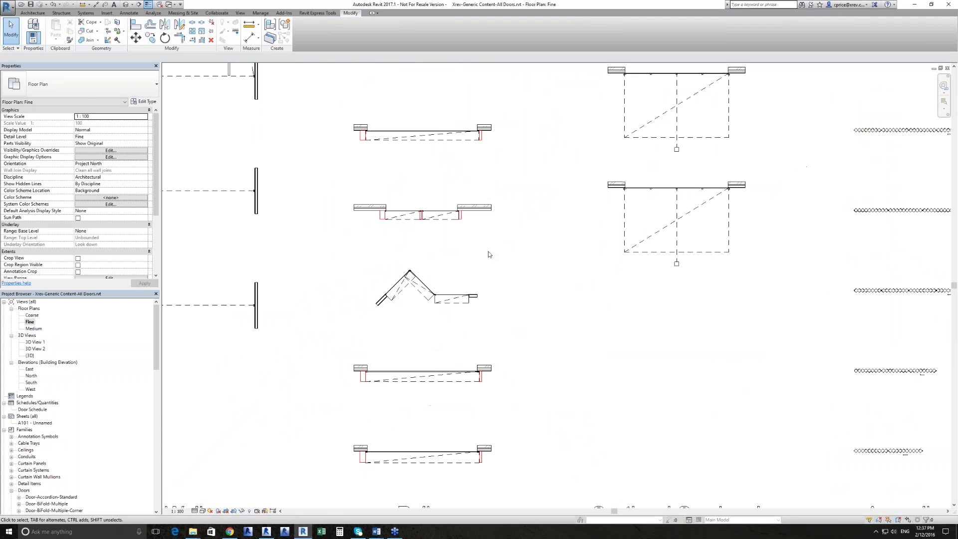
Inspect the side-by-side roller doors in plan, checking their dashed curtain lines and red side clearance zones
scroll(488, 255, "down", 2)
middle_click_drag(524, 242, 520, 276)
scroll(394, 247, "up", 7)
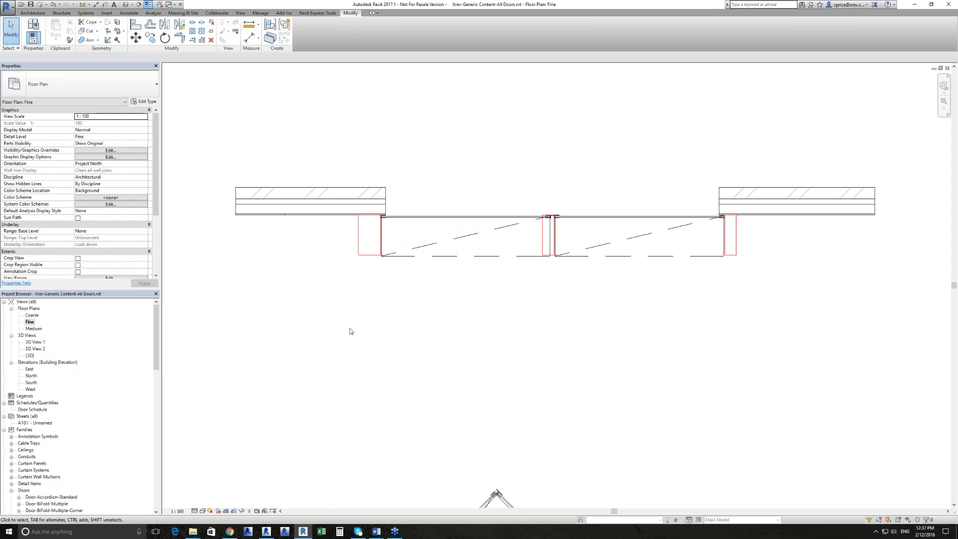
scroll(366, 258, "down", 1)
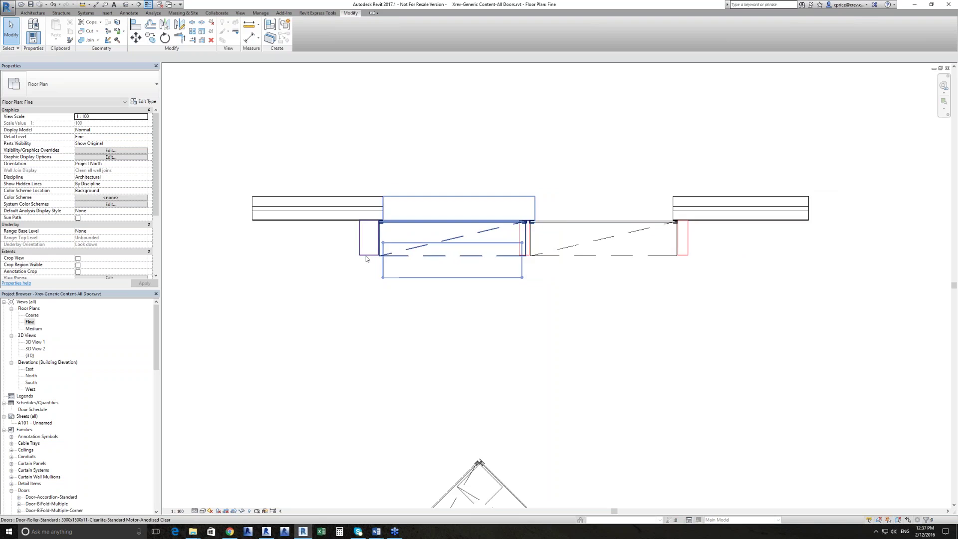
scroll(366, 258, "down", 1)
scroll(349, 268, "down", 2)
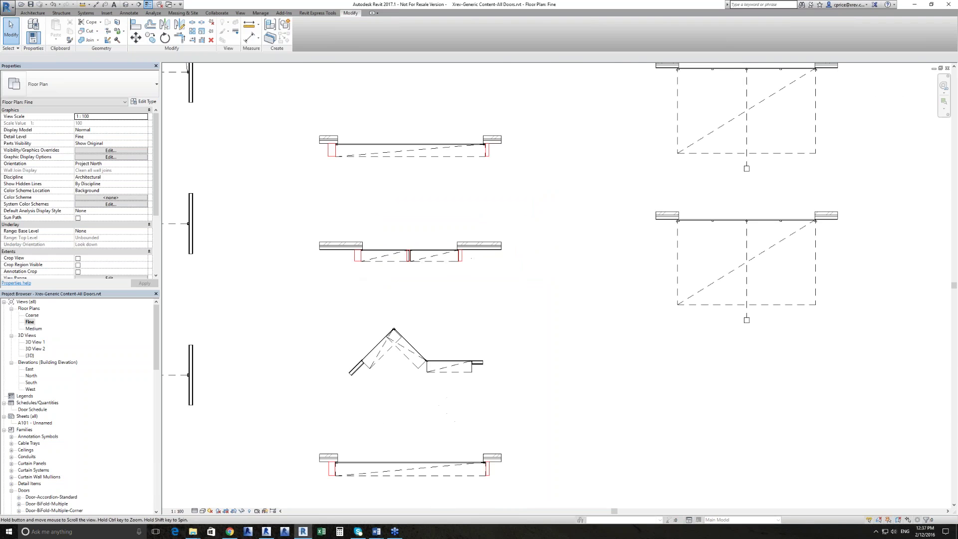
scroll(349, 189, "down", 2)
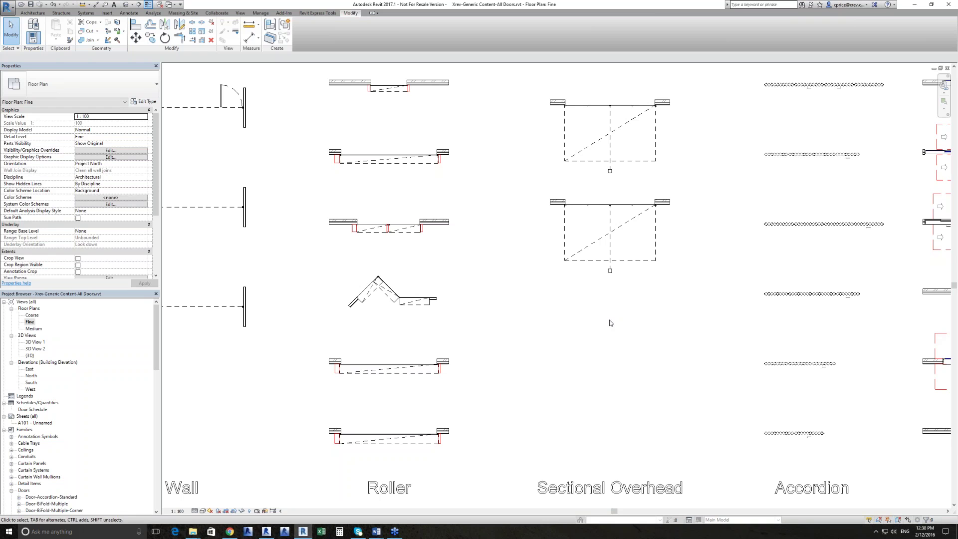
Look over the Sectional Overhead, Accordion and Sliding columns in plan, and return to the Operable Wall column
scroll(538, 299, "down", 3)
middle_click_drag(538, 299, 425, 357)
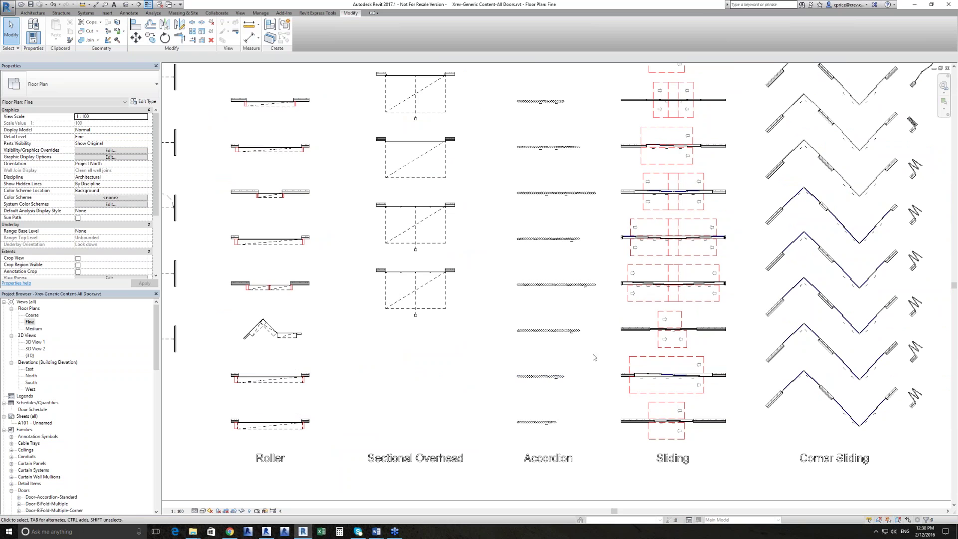
scroll(594, 344, "down", 2)
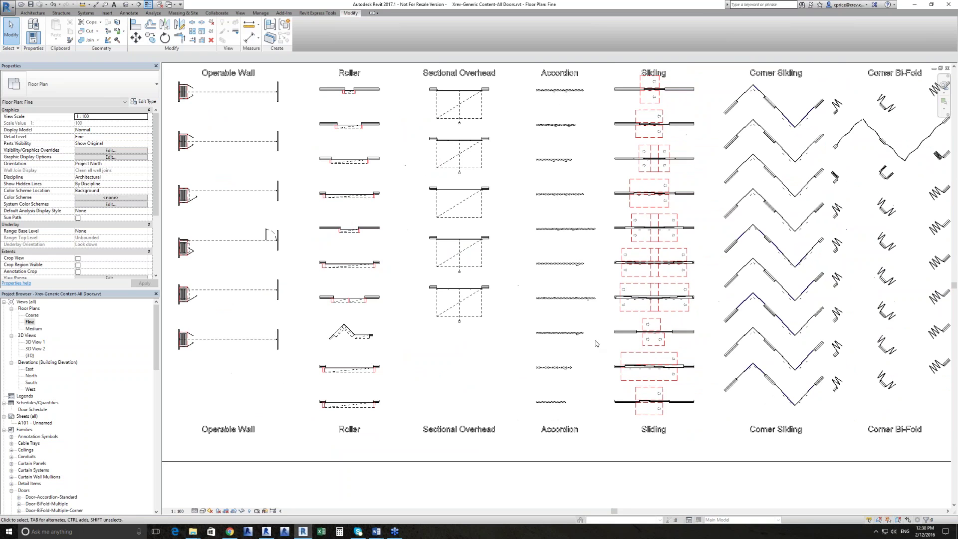
middle_click_drag(352, 341, 494, 365)
scroll(494, 365, "down", 1)
scroll(405, 297, "up", 3)
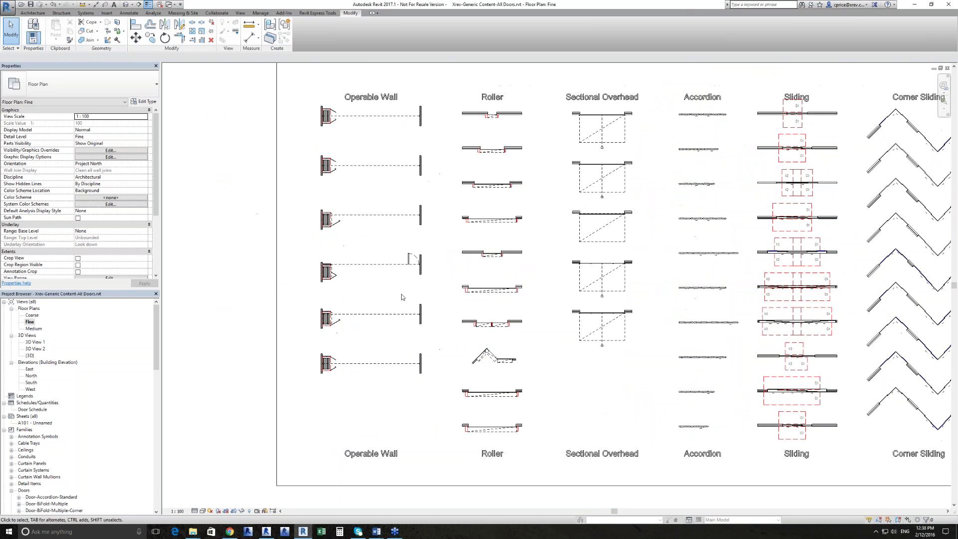
Switch to the all-doors project's {3D} view and survey the Roller, Sectional Overhead, Accordion and Sliding rows
left_click(170, 4)
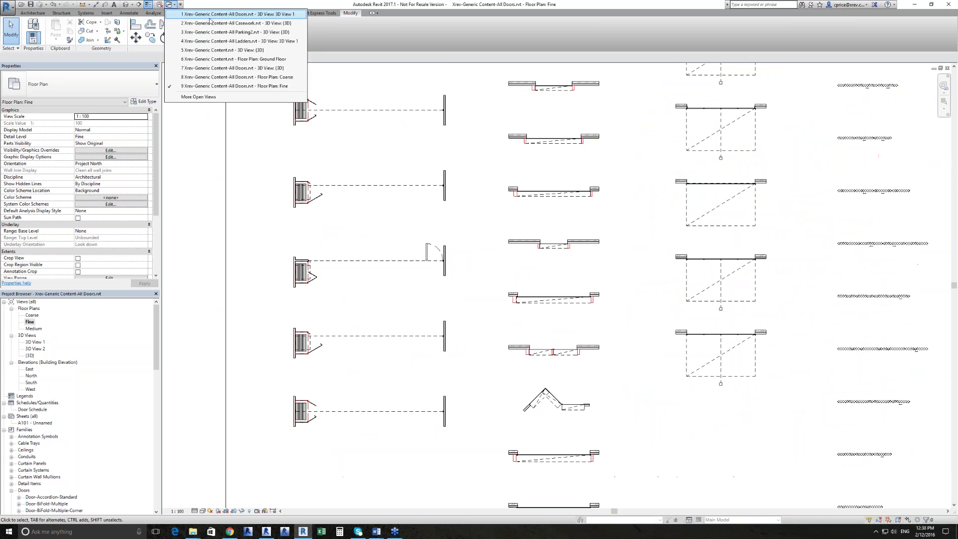
left_click(276, 68)
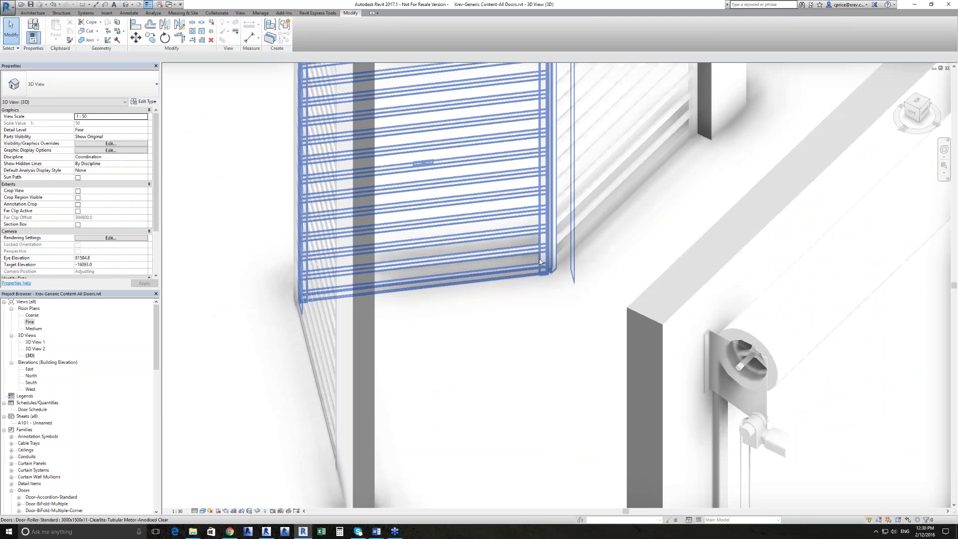
scroll(540, 261, "down", 8)
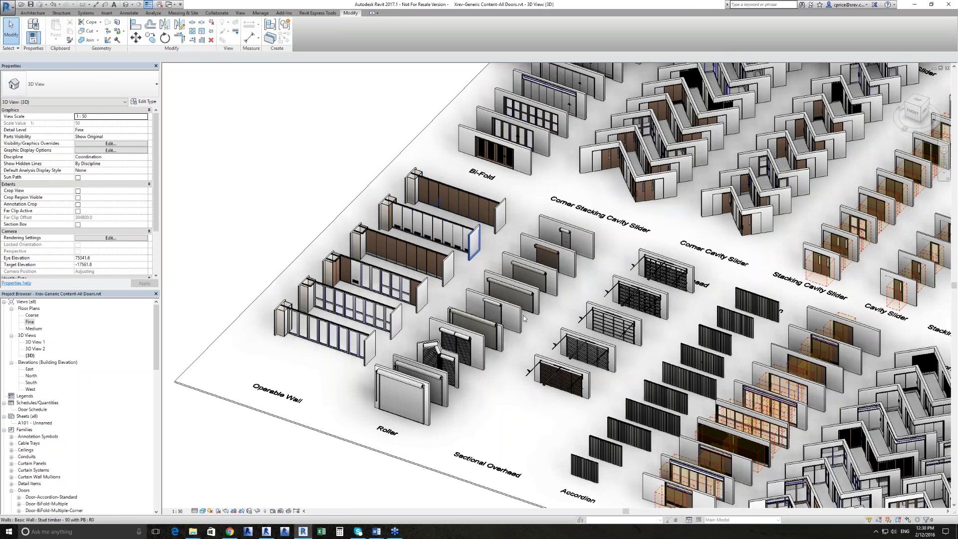
middle_click_drag(534, 325, 522, 304)
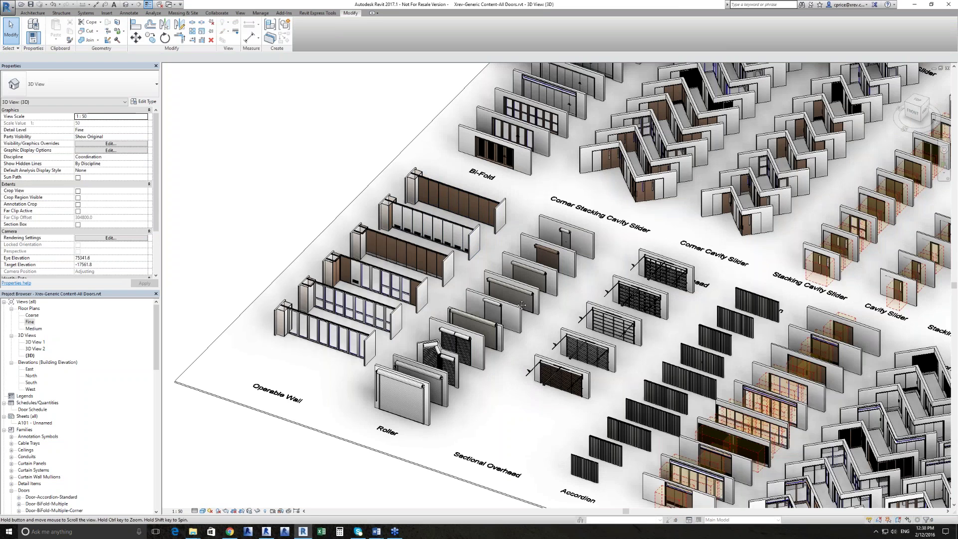
middle_click_drag(521, 305, 493, 268)
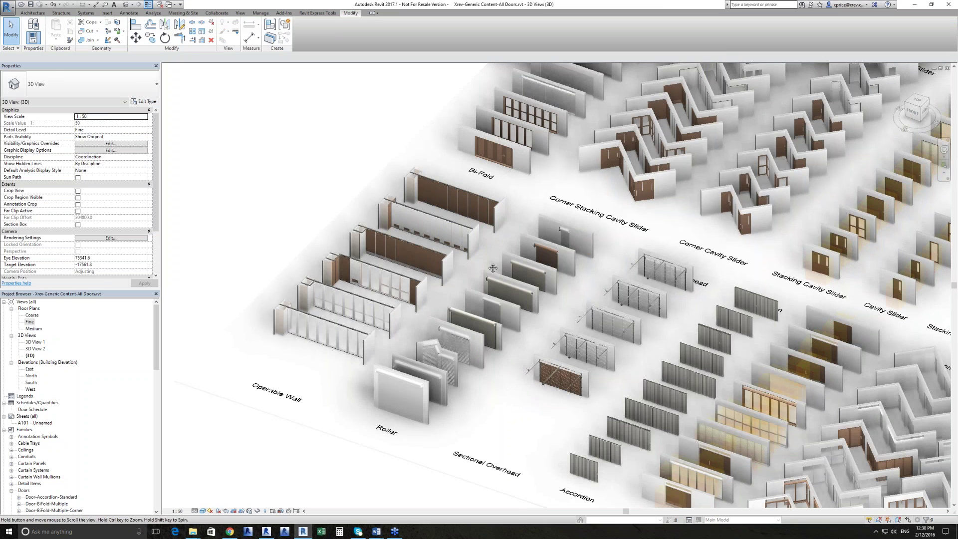
middle_click_drag(493, 268, 464, 230)
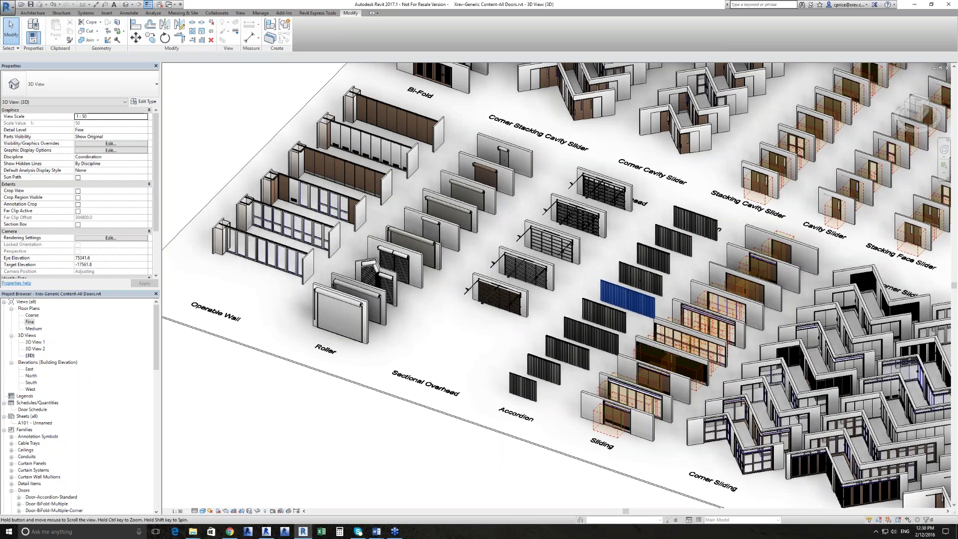
middle_click_drag(571, 318, 570, 318)
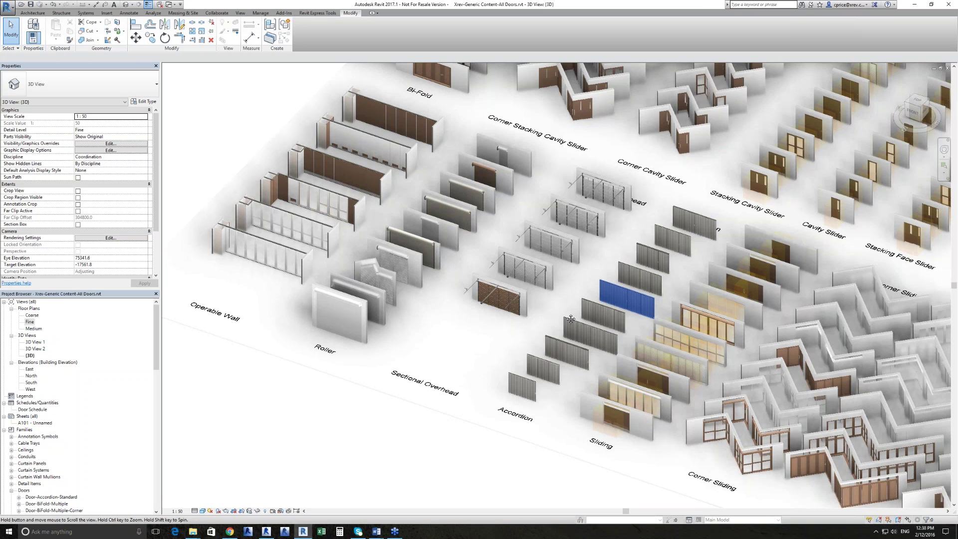
middle_click_drag(570, 318, 508, 337)
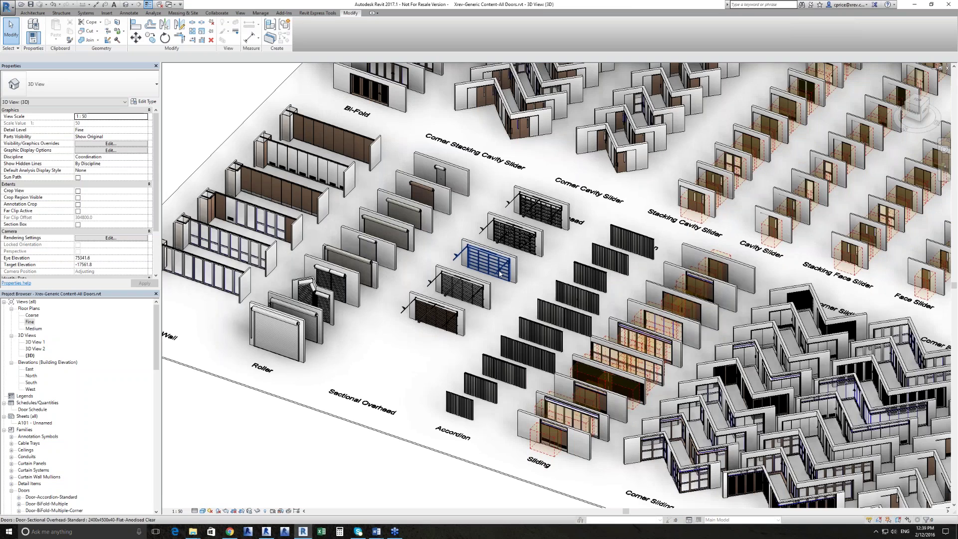
scroll(500, 273, "down", 2)
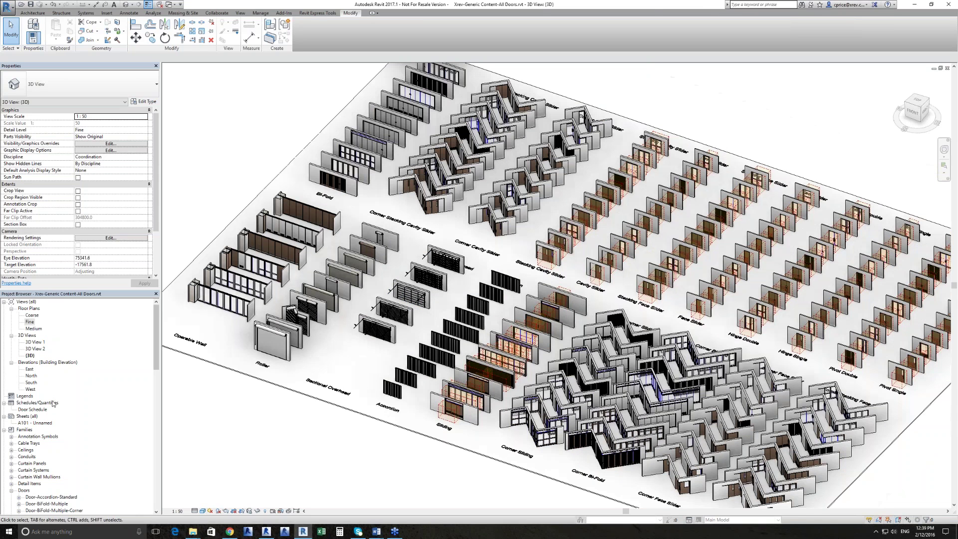
Open the Door Schedule and view its columns across to the Identity Data and Classification groups
double_click(42, 409)
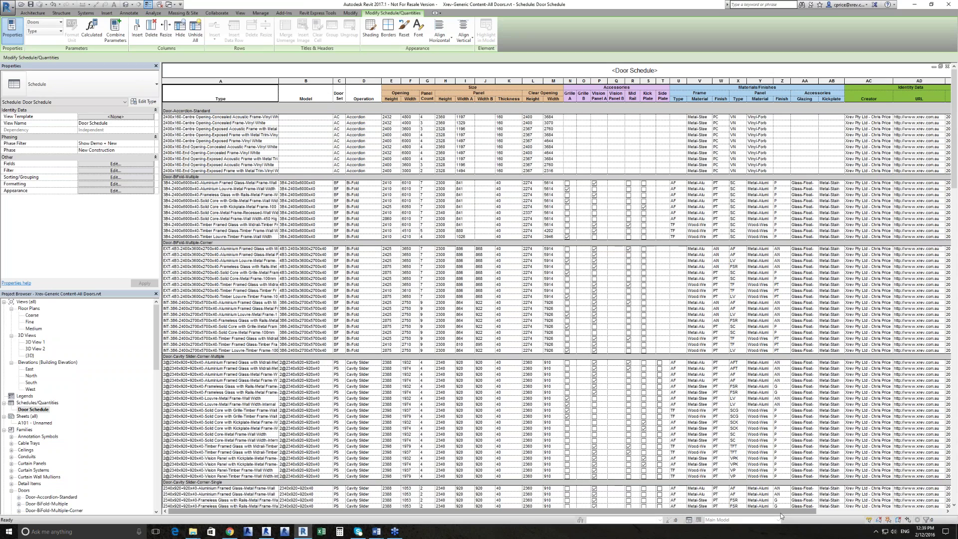
left_click_drag(780, 513, 830, 514)
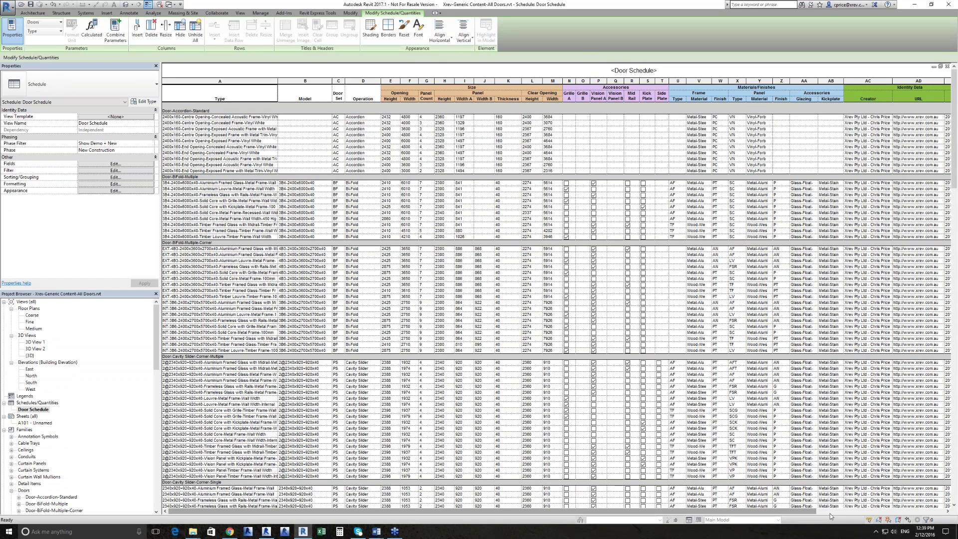
left_click(830, 513)
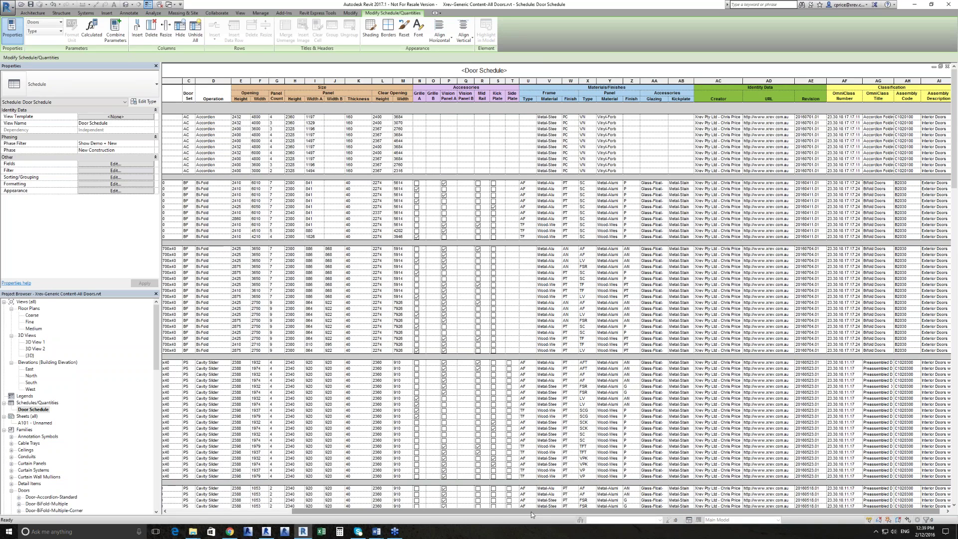
Leave the Door Schedule for the all-casework project's {3D} view and survey the Drawers, Shelving, Cupboards and Hardware Options groups
left_click_drag(531, 512, 511, 512)
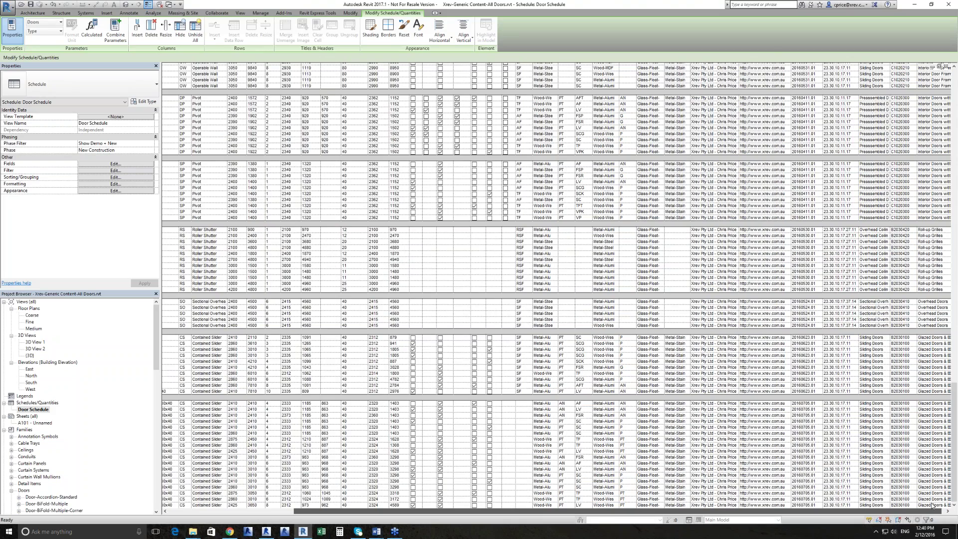
left_click(170, 4)
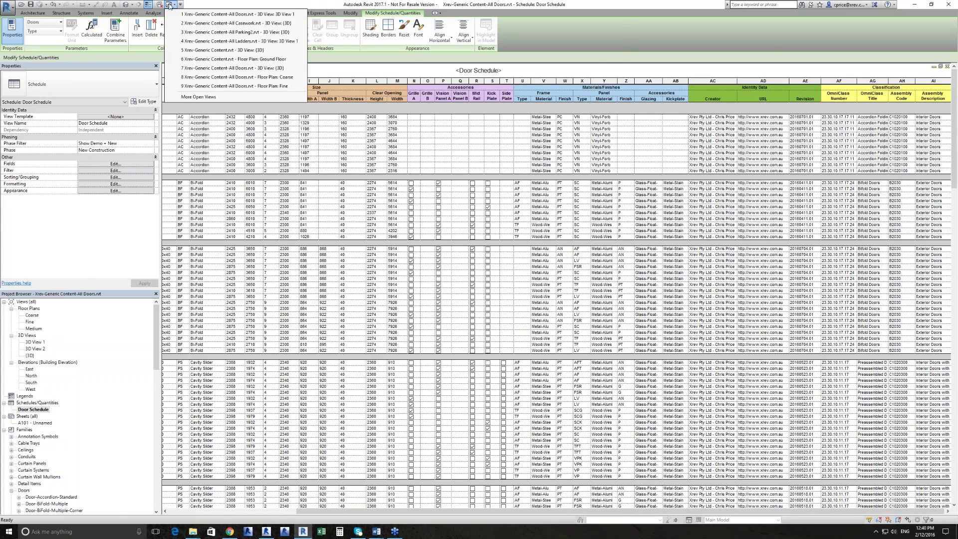
left_click(237, 22)
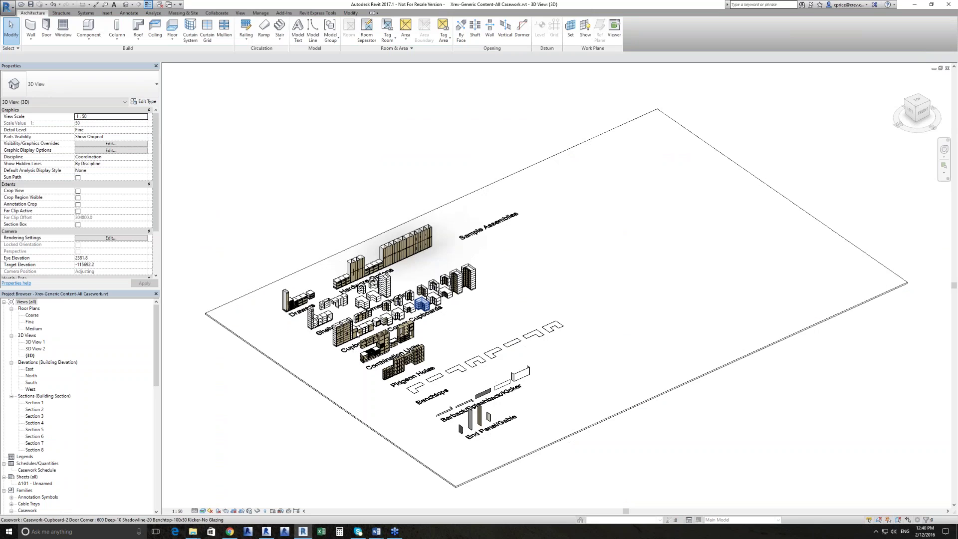
scroll(262, 335, "up", 1)
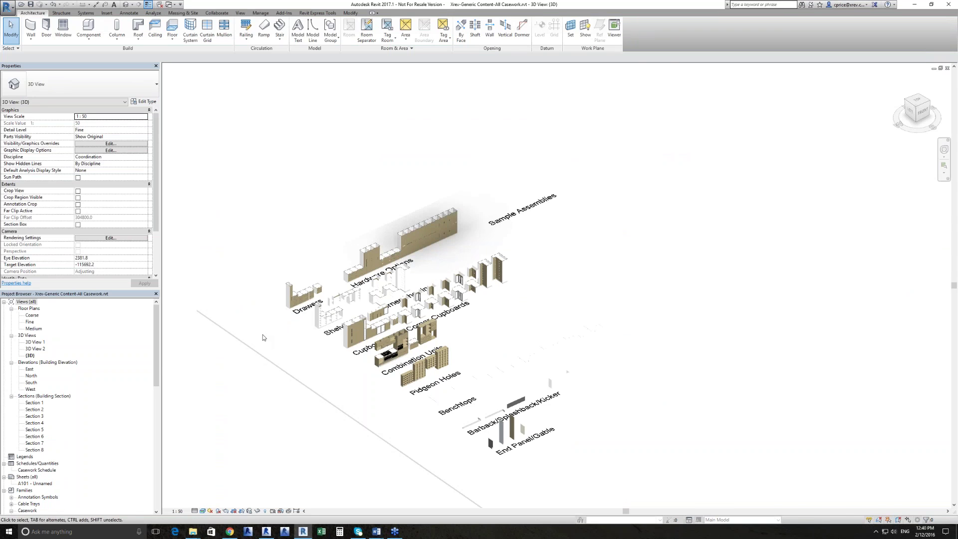
scroll(264, 333, "up", 9)
scroll(364, 310, "up", 1)
middle_click_drag(365, 307, 335, 421)
scroll(385, 354, "up", 2)
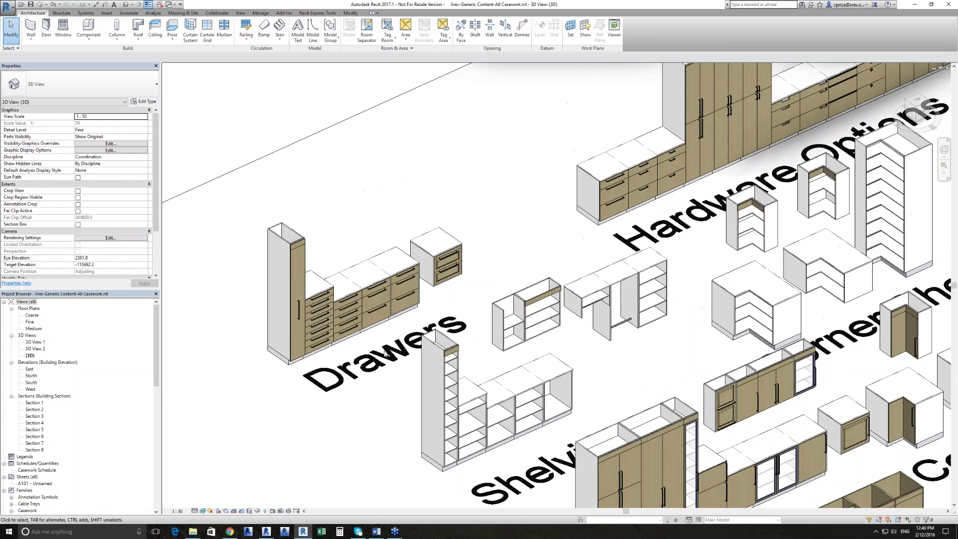
scroll(337, 319, "down", 6)
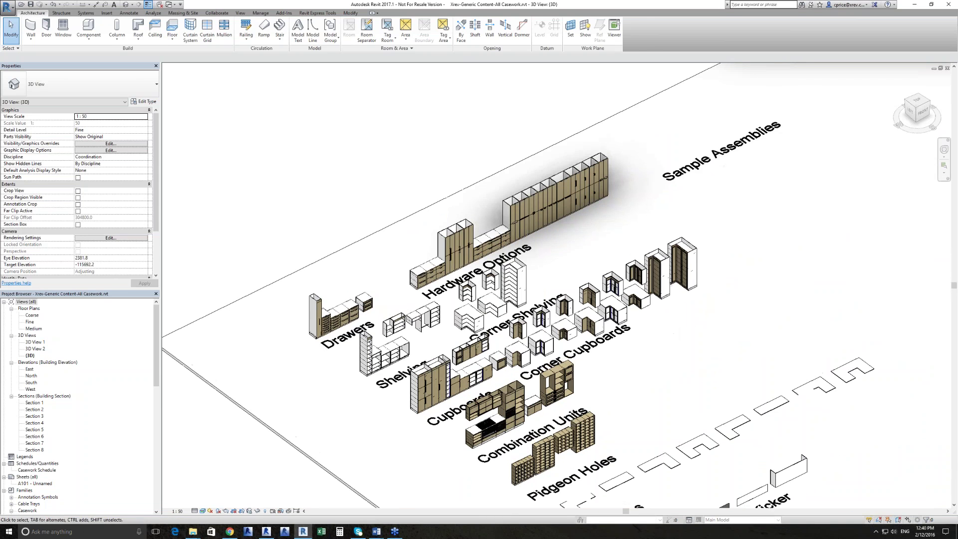
Set the casework 3D view's detail level to Coarse, dismissing the save reminder without saving
middle_click_drag(672, 330, 670, 339, "shift")
left_click(195, 511)
left_click(206, 488)
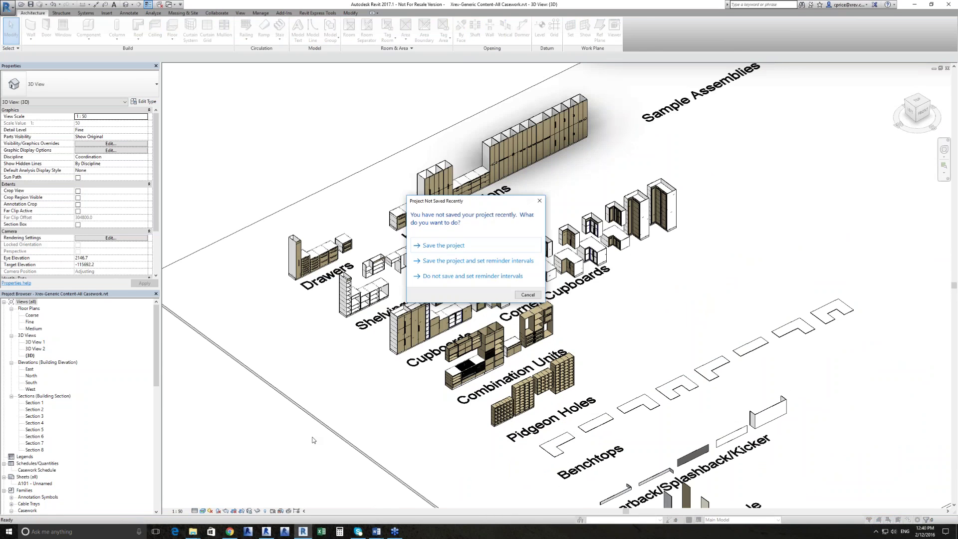
left_click(527, 294)
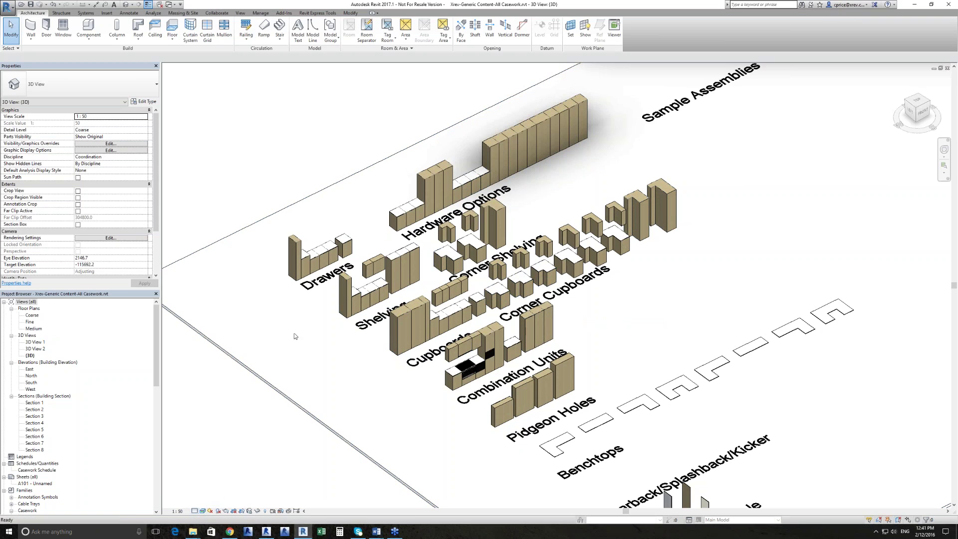
Inspect the Drawers units up close at Medium detail level, and view them alongside the neighbouring Shelving units
scroll(304, 268, "up", 2)
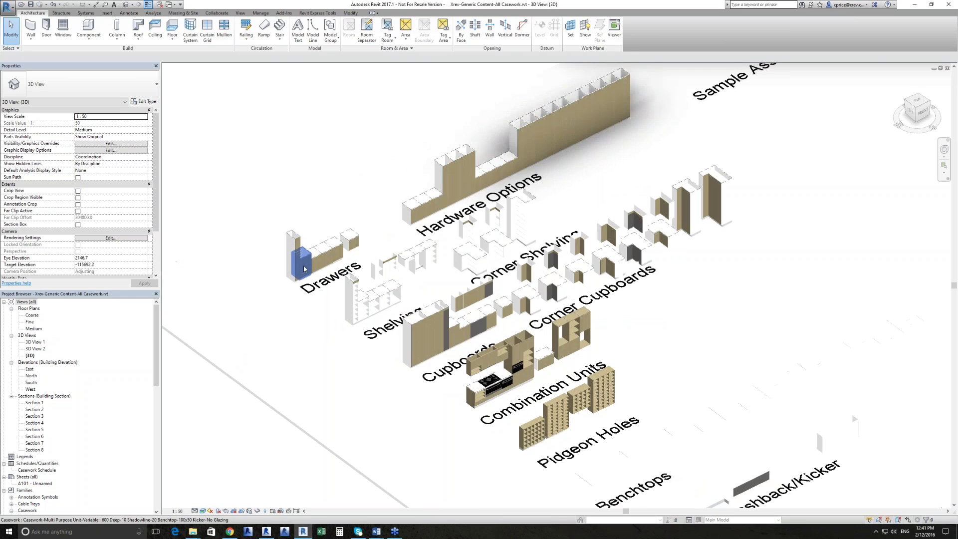
scroll(304, 268, "up", 8)
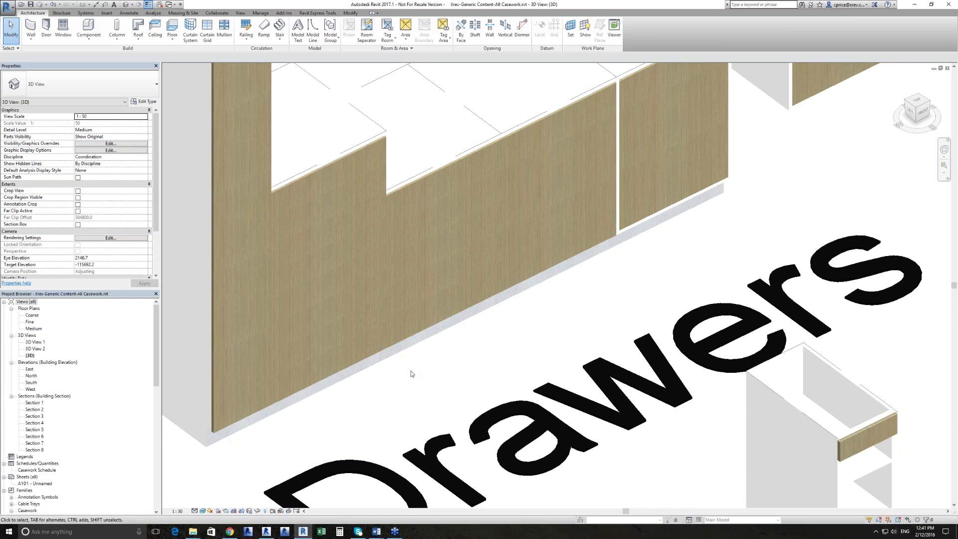
scroll(394, 380, "down", 2)
scroll(394, 380, "down", 4)
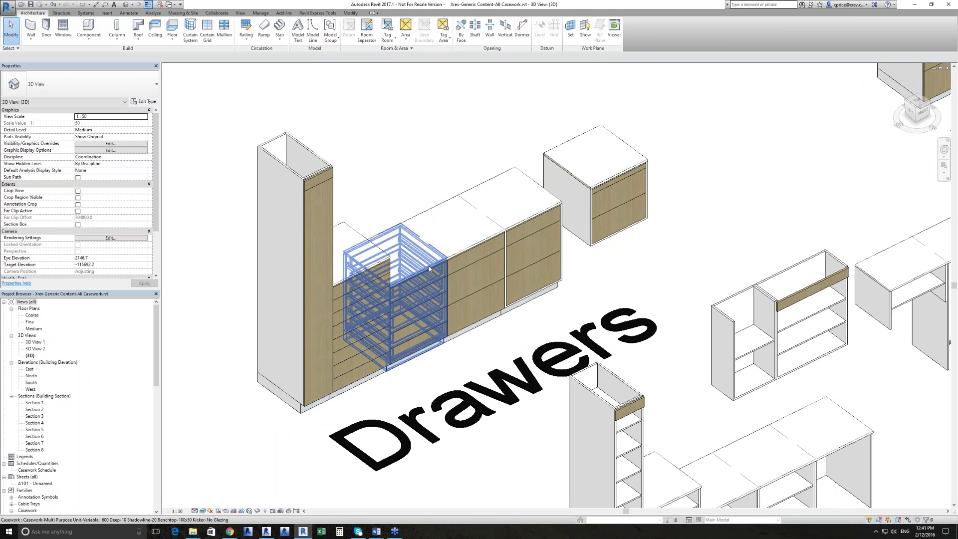
scroll(429, 269, "down", 1)
scroll(429, 268, "down", 2)
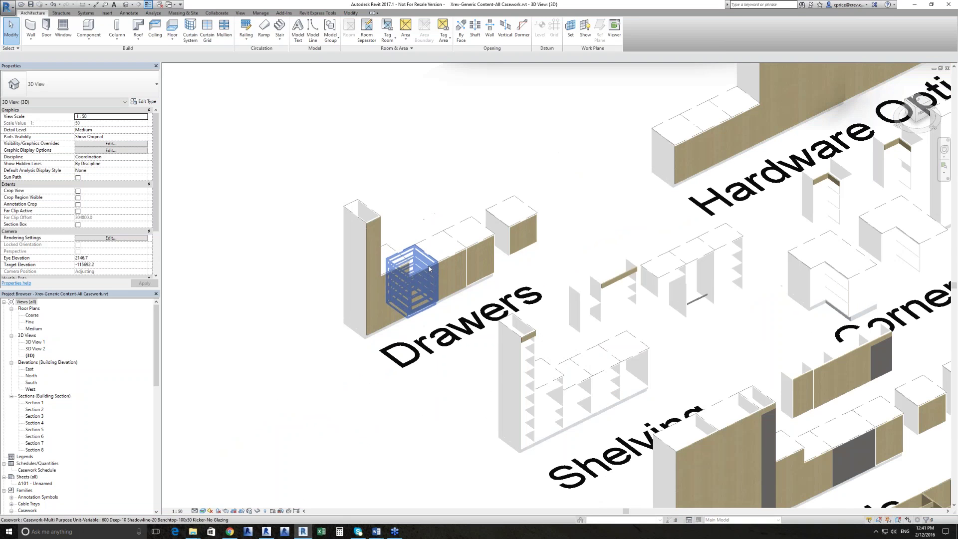
scroll(429, 269, "down", 1)
middle_click_drag(539, 230, 472, 263)
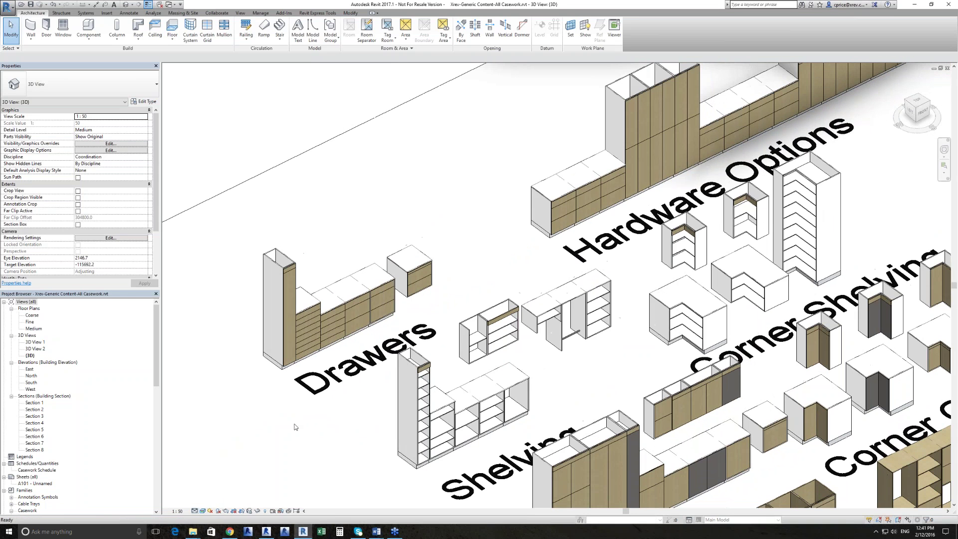
Examine the bar handles on the Hardware Options drawers and tall cupboards at Fine detail level
middle_click_drag(602, 183, 528, 203)
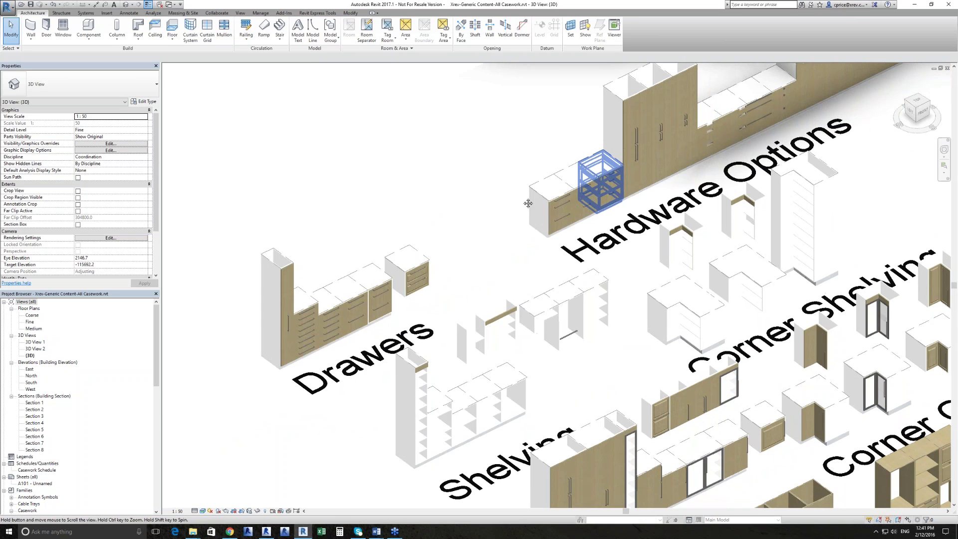
scroll(589, 162, "up", 3)
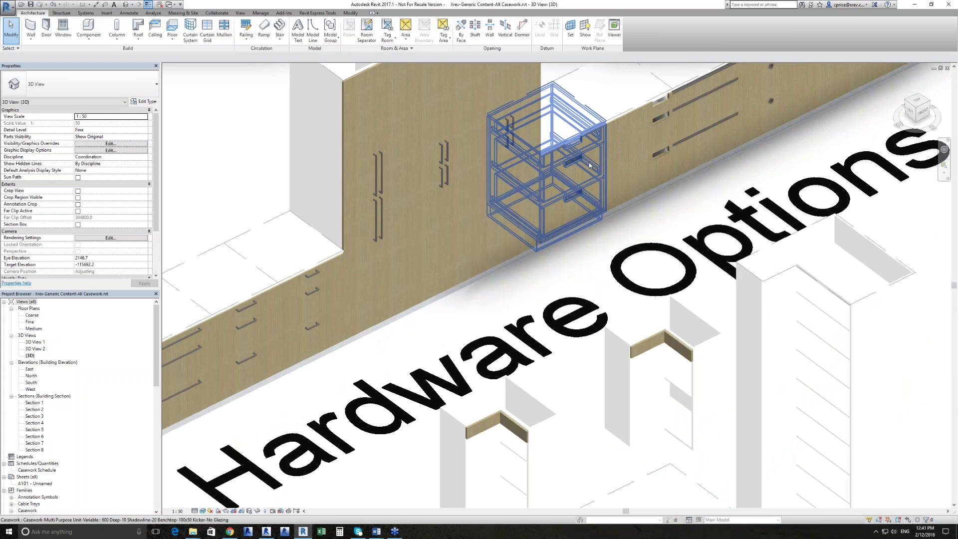
scroll(589, 163, "up", 3)
middle_click_drag(589, 162, 467, 243)
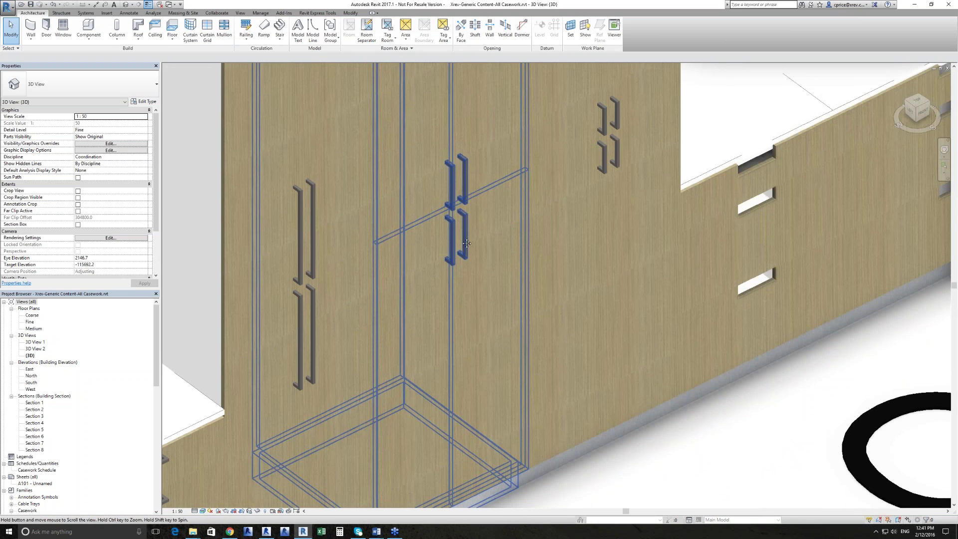
Examine the cut-out, continuous groove and round recessed pulls on the Hardware Options drawers, and the handle variants on the long tall-cupboard run
middle_click_drag(466, 243, 142, 284)
scroll(443, 284, "up", 2)
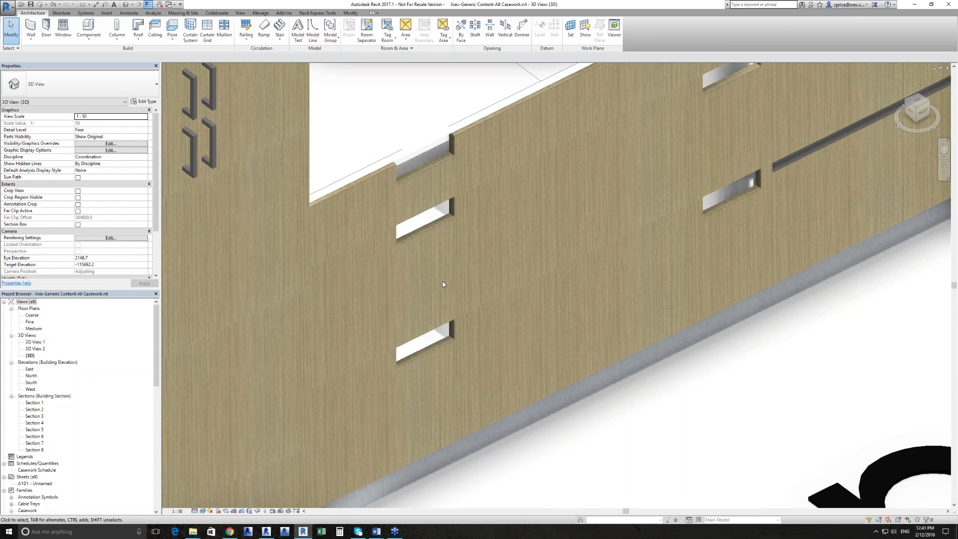
scroll(442, 284, "down", 2)
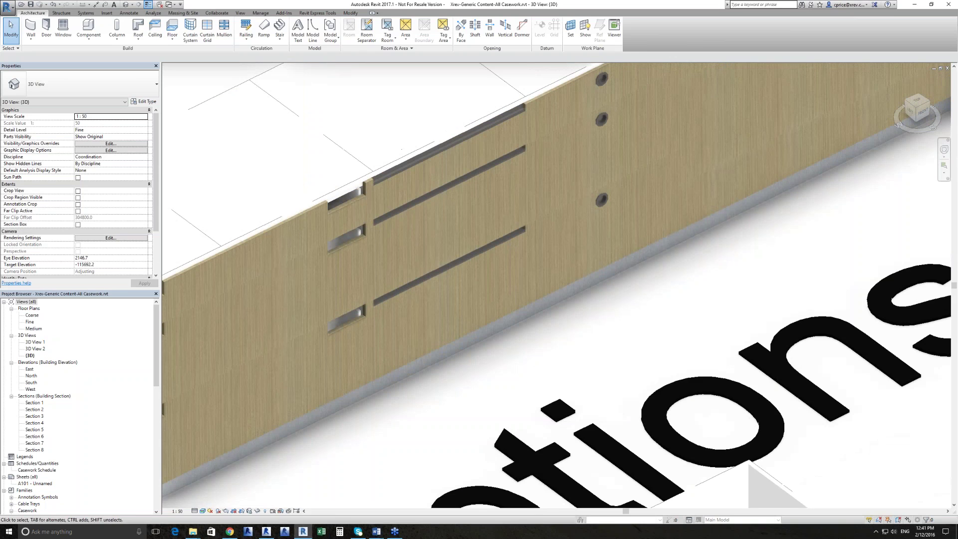
middle_click_drag(782, 96, 665, 167)
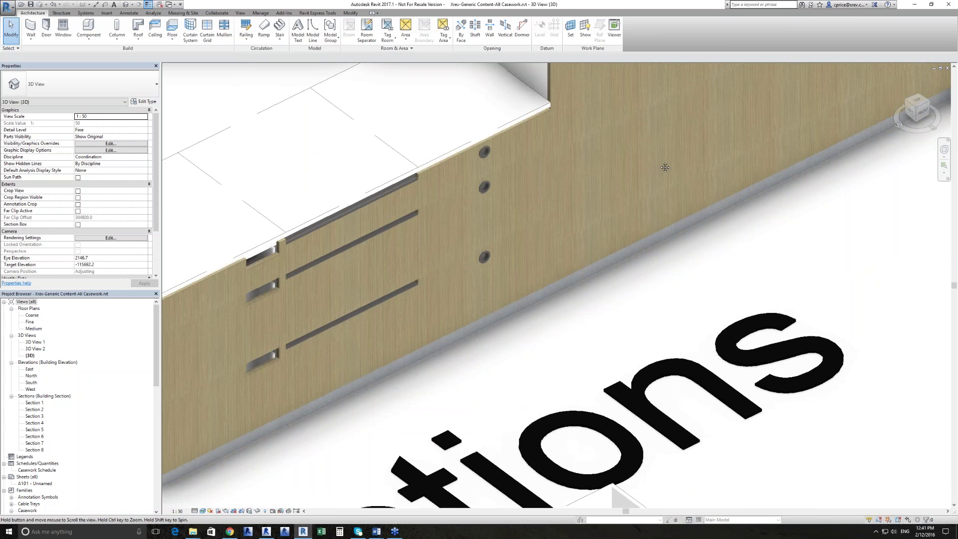
middle_click_drag(665, 167, 446, 290)
scroll(445, 290, "up", 3)
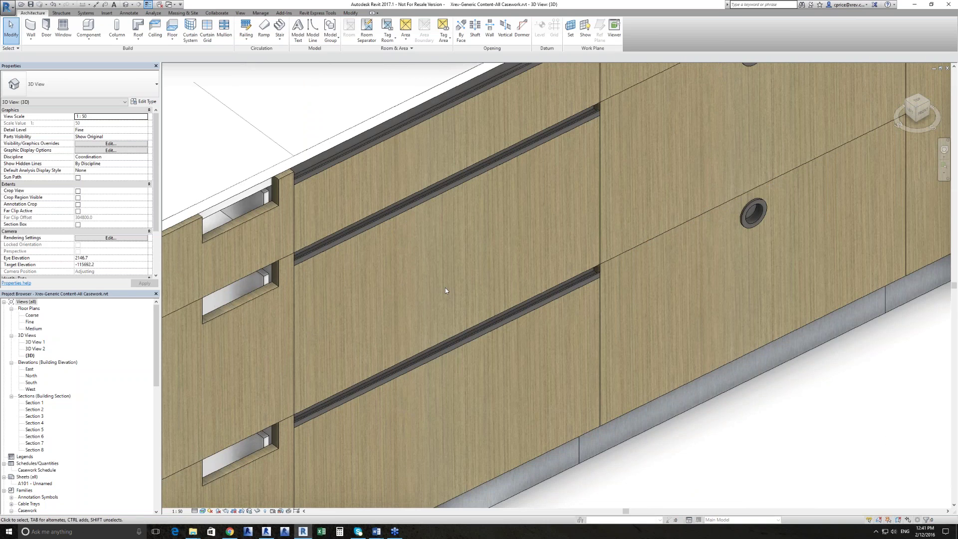
scroll(445, 290, "down", 4)
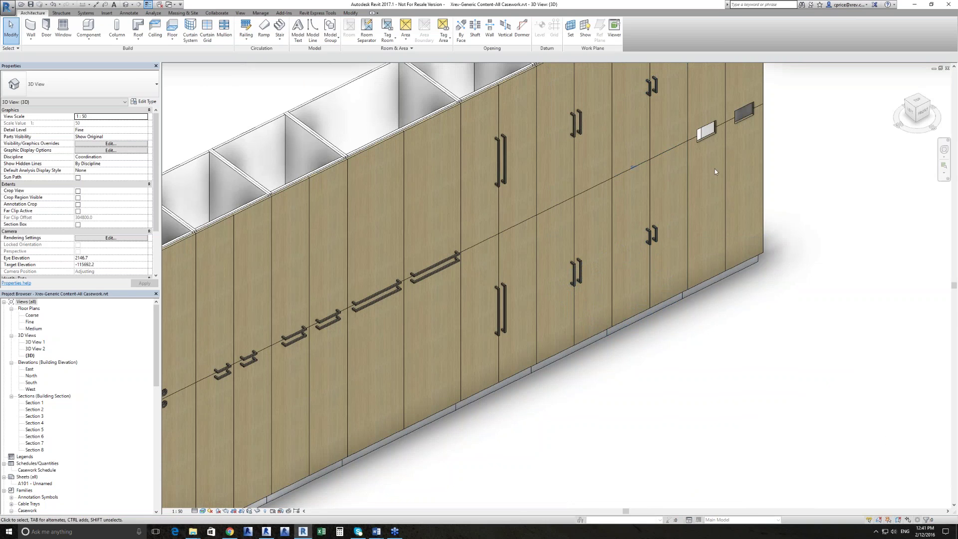
Examine the handle options on the tall Hardware Options cupboards and the drawer fronts of the units in the Drawers group
scroll(732, 153, "down", 2)
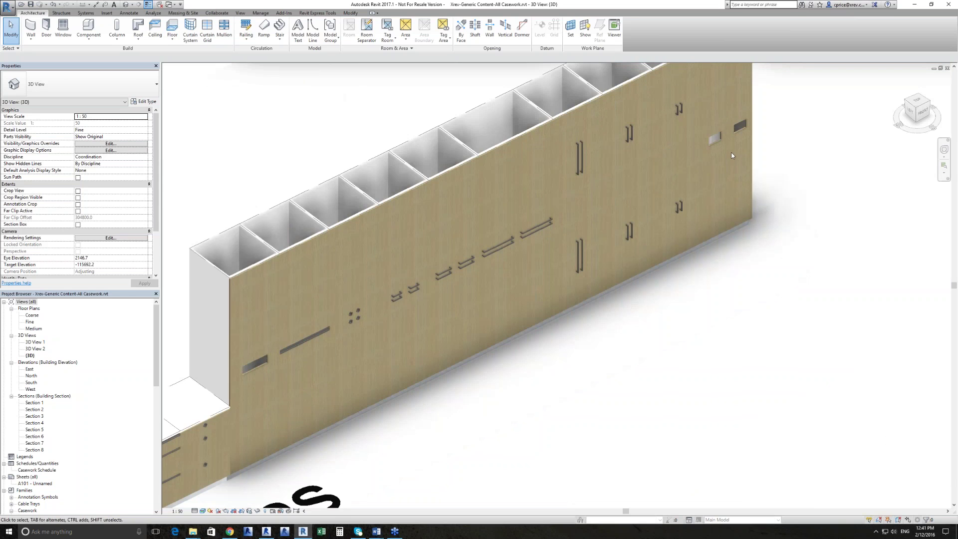
scroll(731, 155, "down", 3)
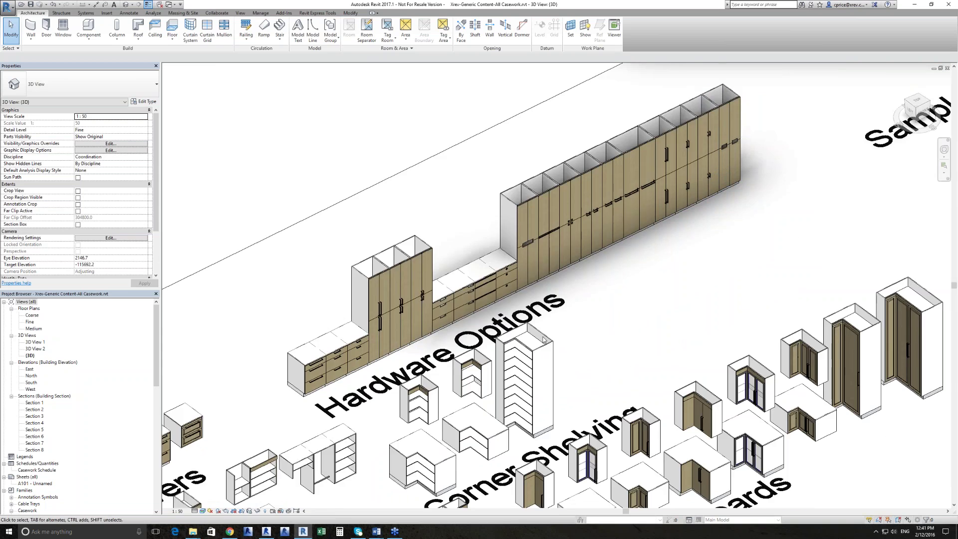
middle_click_drag(195, 441, 411, 284)
scroll(412, 285, "up", 5)
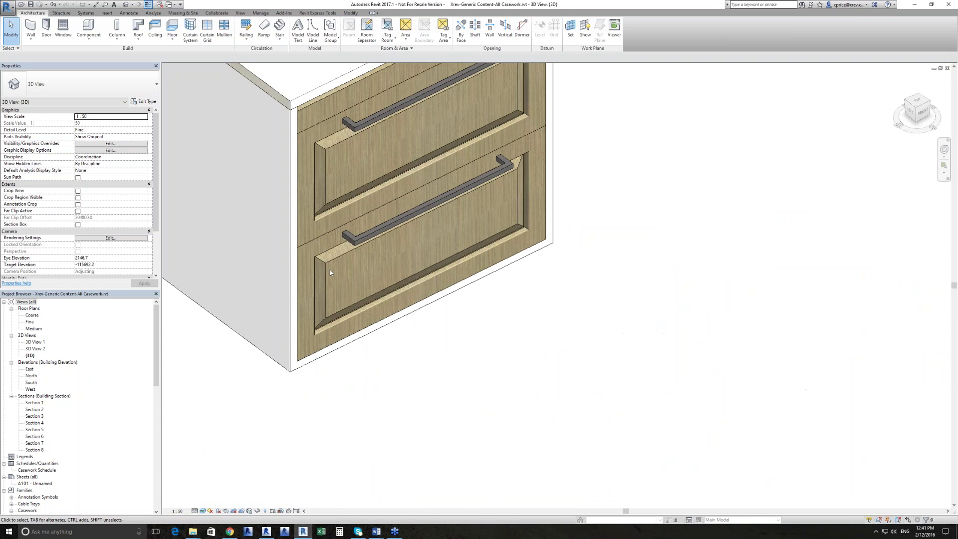
scroll(419, 208, "down", 1)
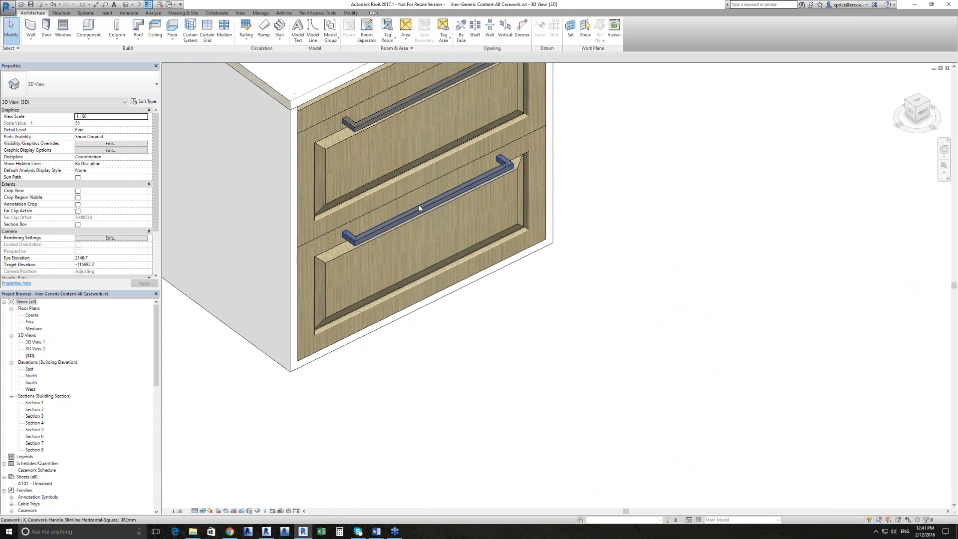
scroll(419, 209, "down", 2)
scroll(684, 175, "down", 1)
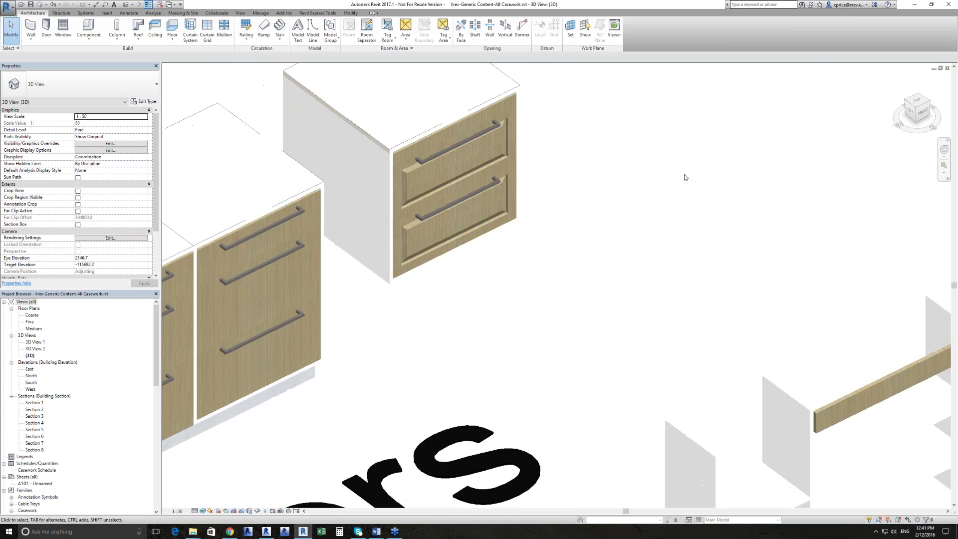
scroll(684, 177, "down", 3)
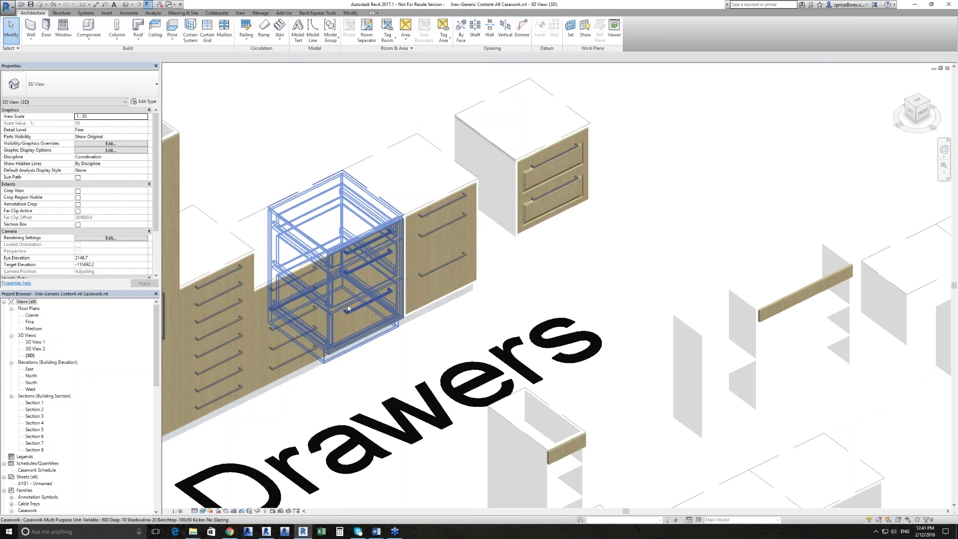
scroll(348, 308, "up", 3)
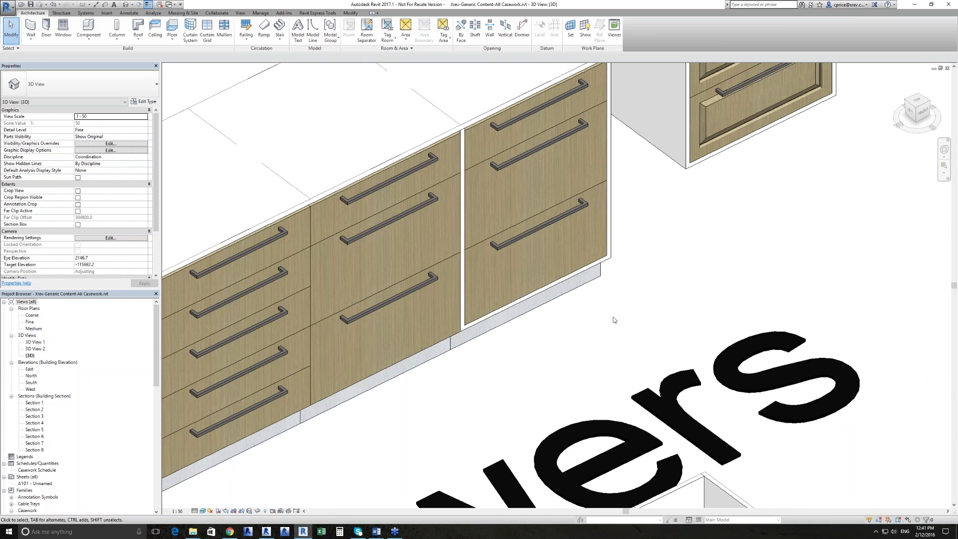
middle_click_drag(613, 317, 568, 378)
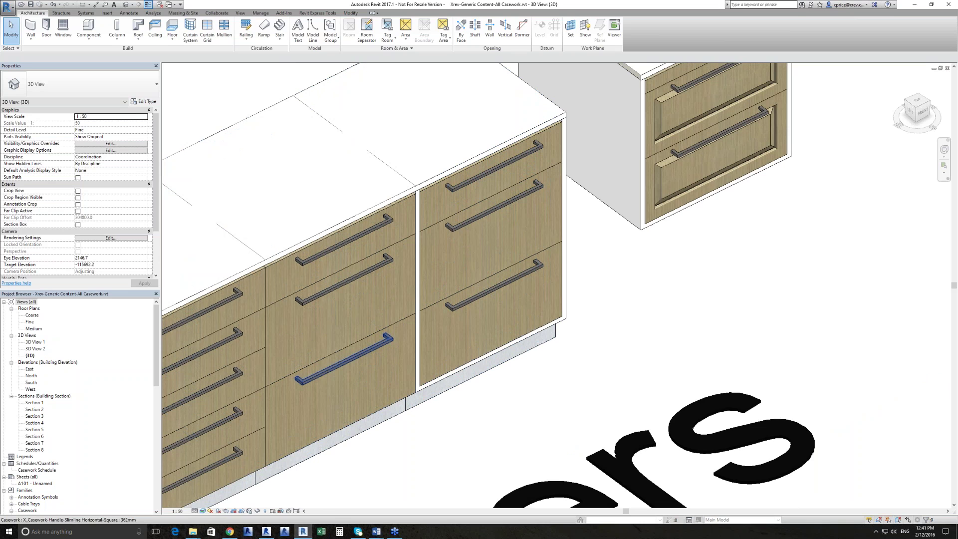
middle_click_drag(443, 319, 547, 261)
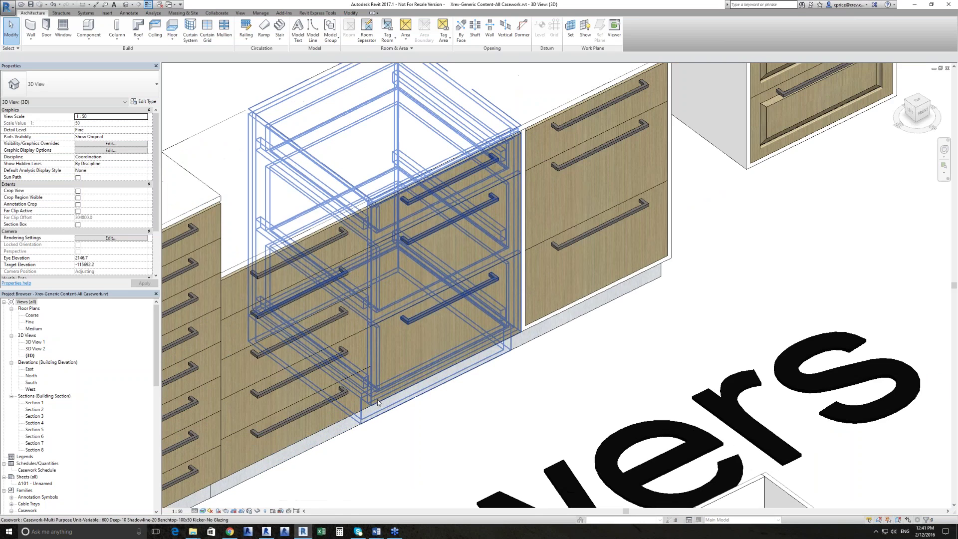
scroll(600, 276, "down", 5)
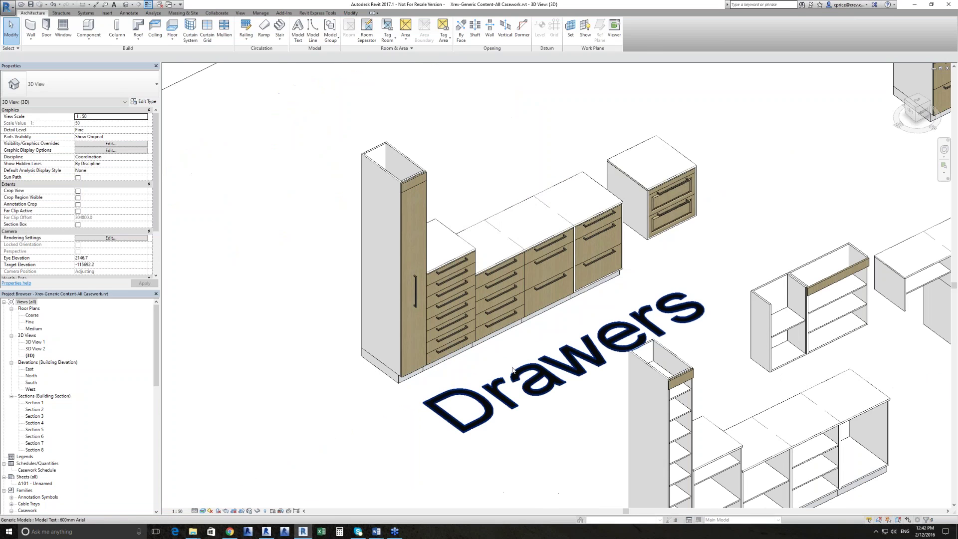
Inspect the visibility and bay count properties of the multi-drawer unit beside the tall unit in the Drawers group
middle_click_drag(511, 369, 483, 371)
left_click(423, 361)
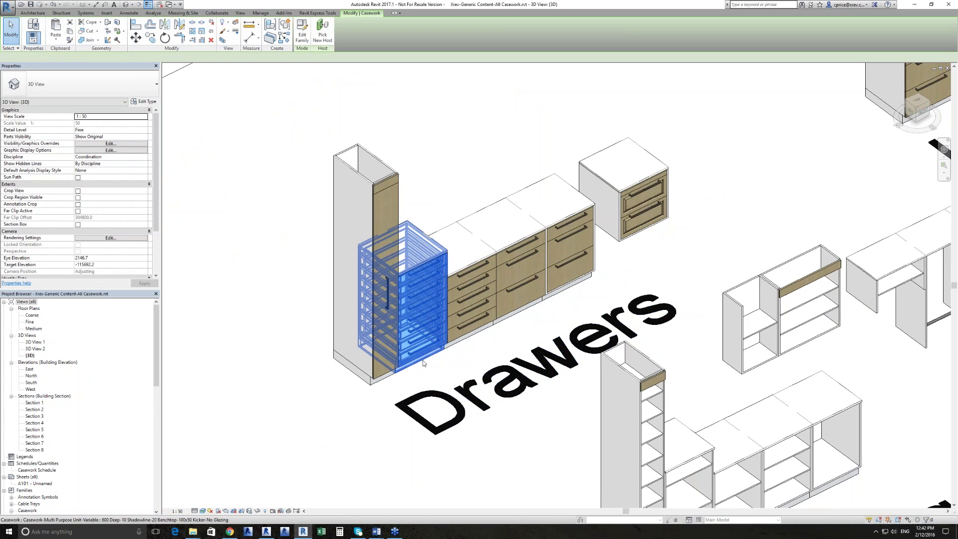
scroll(88, 258, "down", 5)
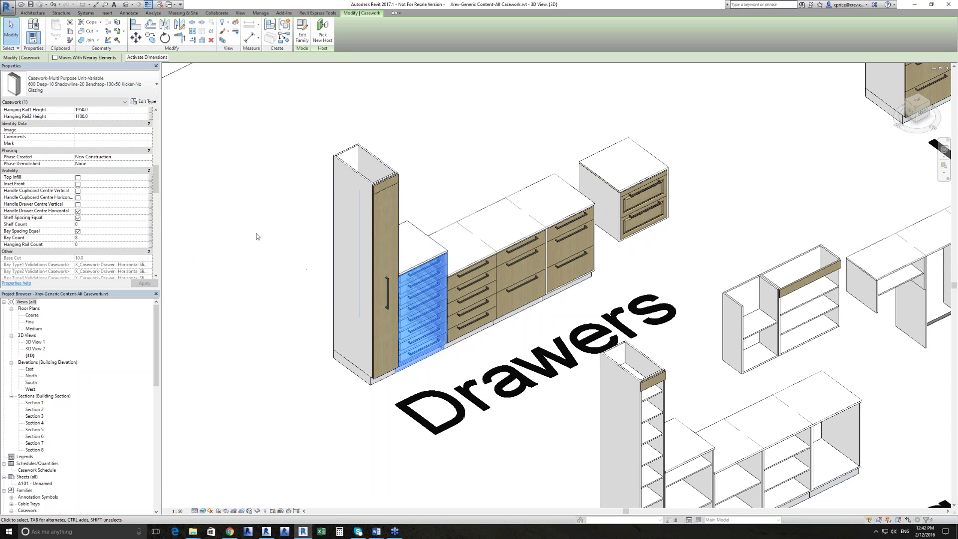
left_click(276, 236)
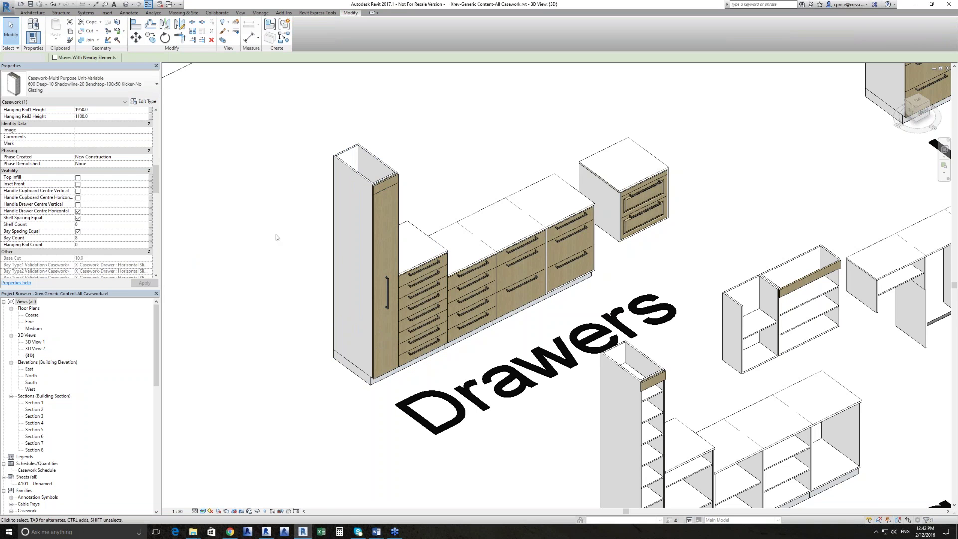
Select the tall pull-out unit in the Drawers group and review its bay type and dimension properties
scroll(276, 236, "down", 4)
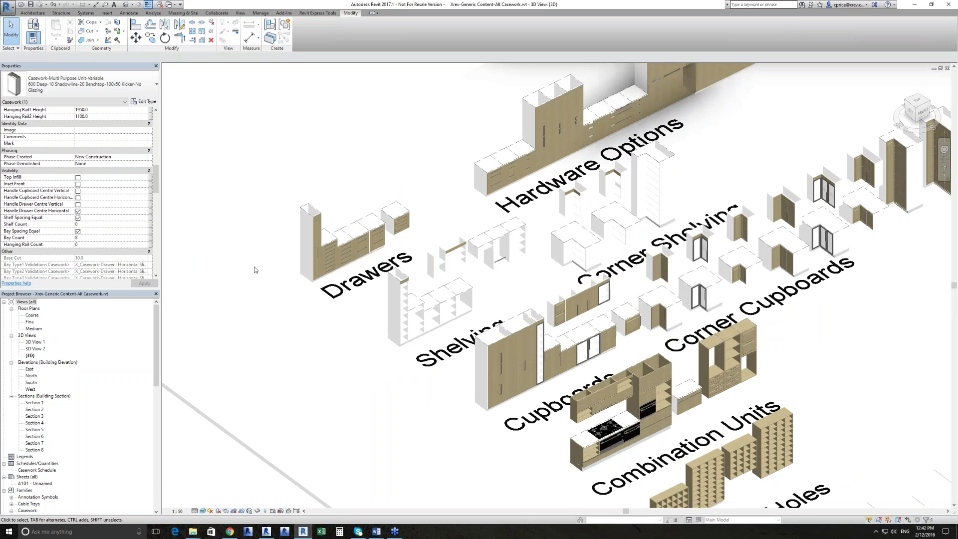
middle_click_drag(495, 190, 440, 244)
scroll(264, 334, "up", 4)
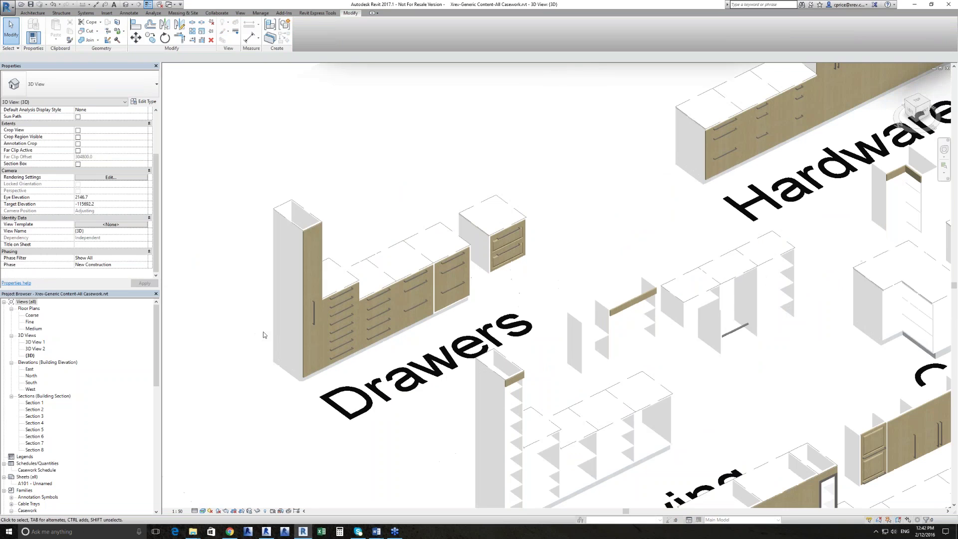
scroll(264, 334, "up", 4)
left_click(295, 319)
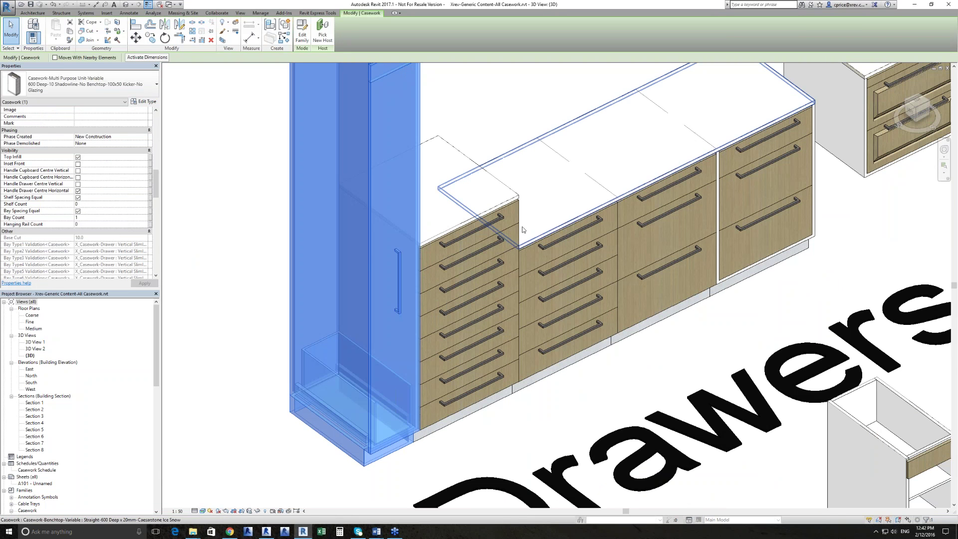
scroll(102, 224, "up", 6)
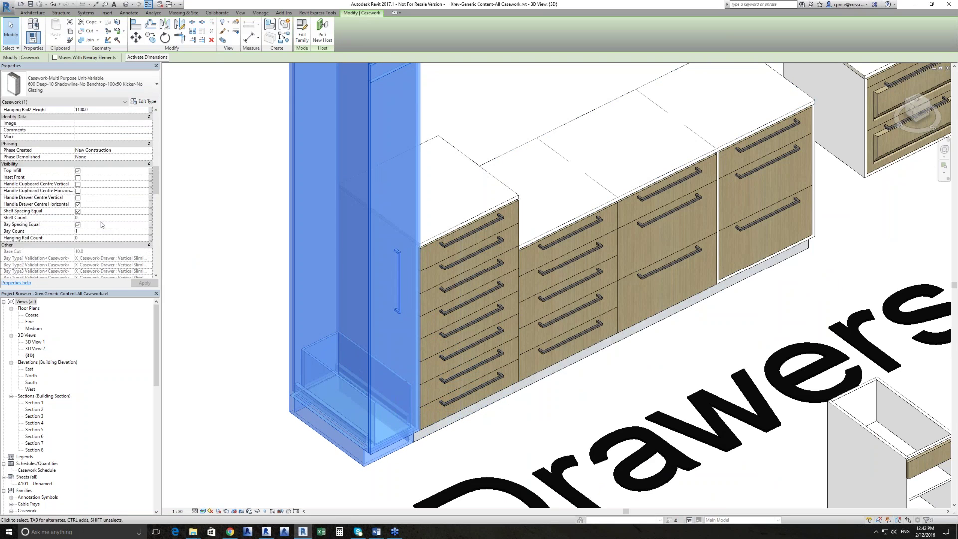
scroll(102, 225, "up", 3)
scroll(102, 224, "up", 3)
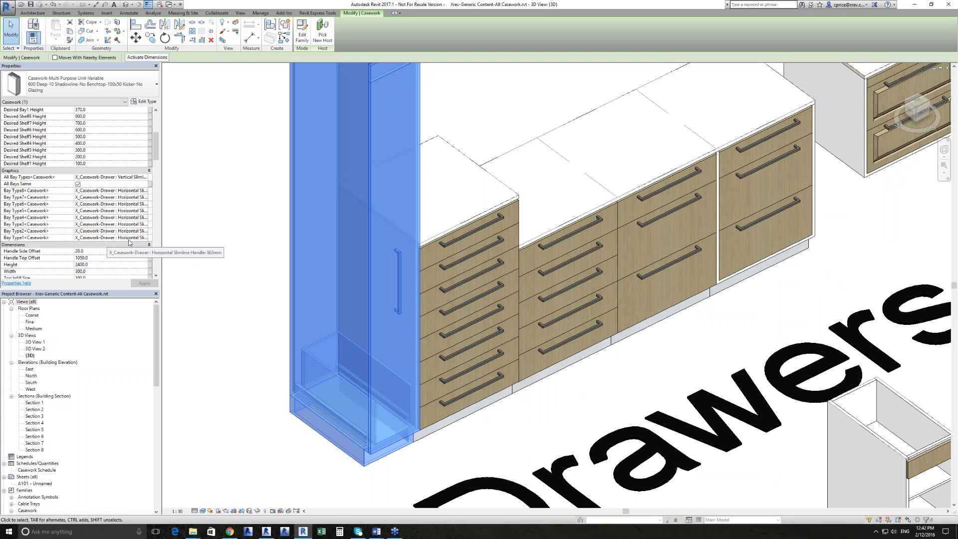
Browse the drawer, handle and cupboard door types available for Bay Type1 of the tall unit without changing it
left_click(144, 238)
left_click(145, 238)
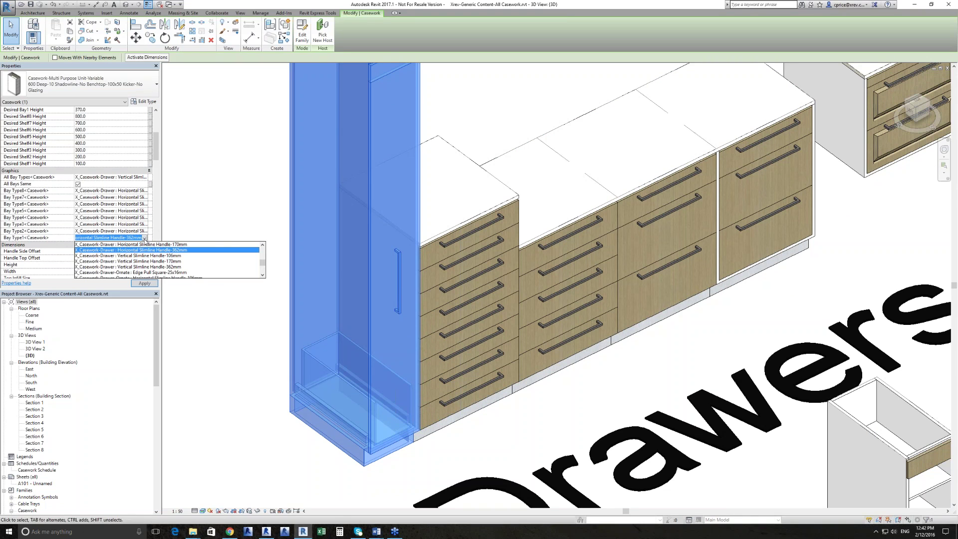
scroll(150, 262, "down", 3)
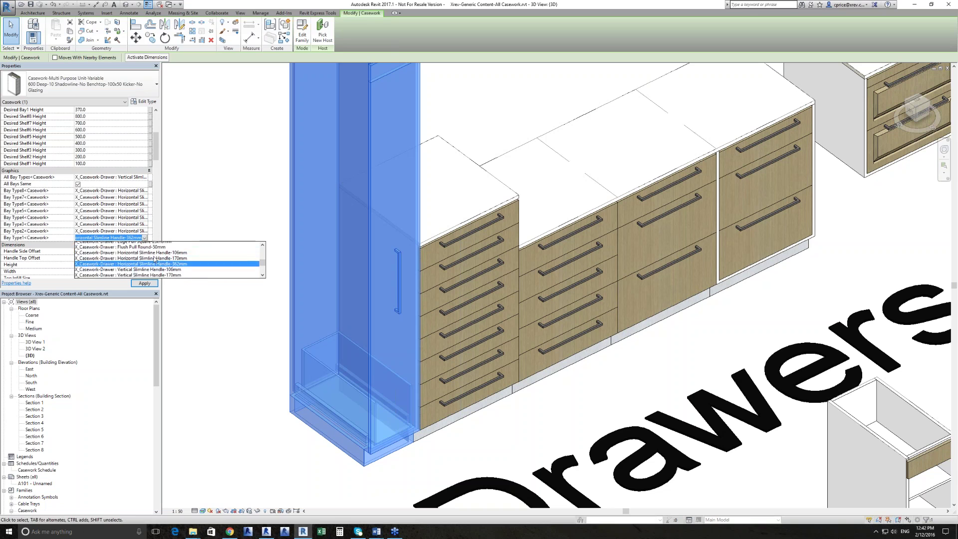
scroll(139, 268, "up", 5)
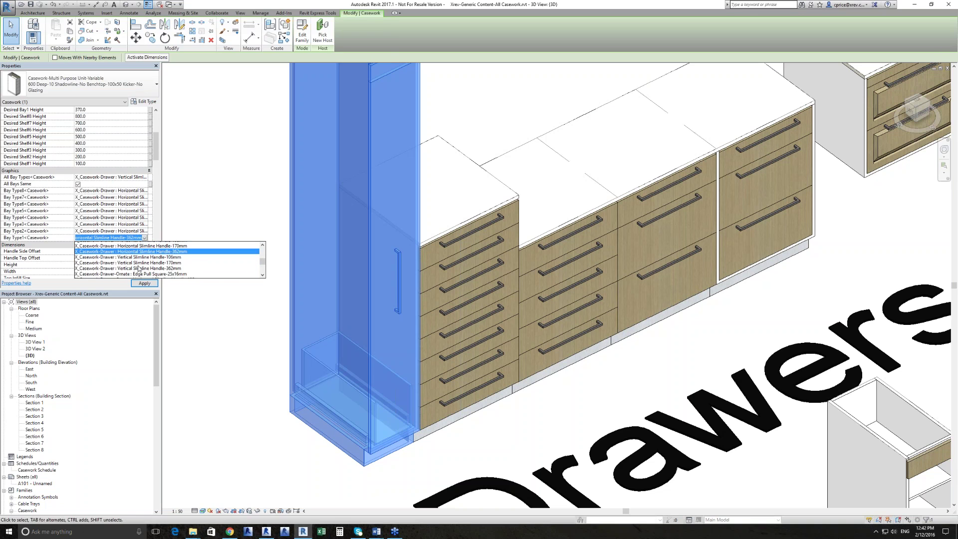
scroll(140, 259, "up", 5)
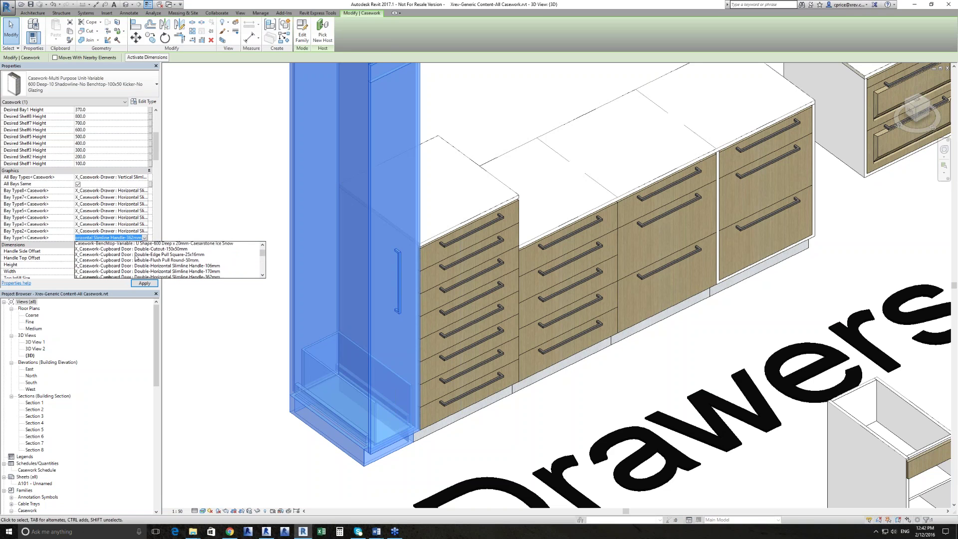
left_click(194, 213)
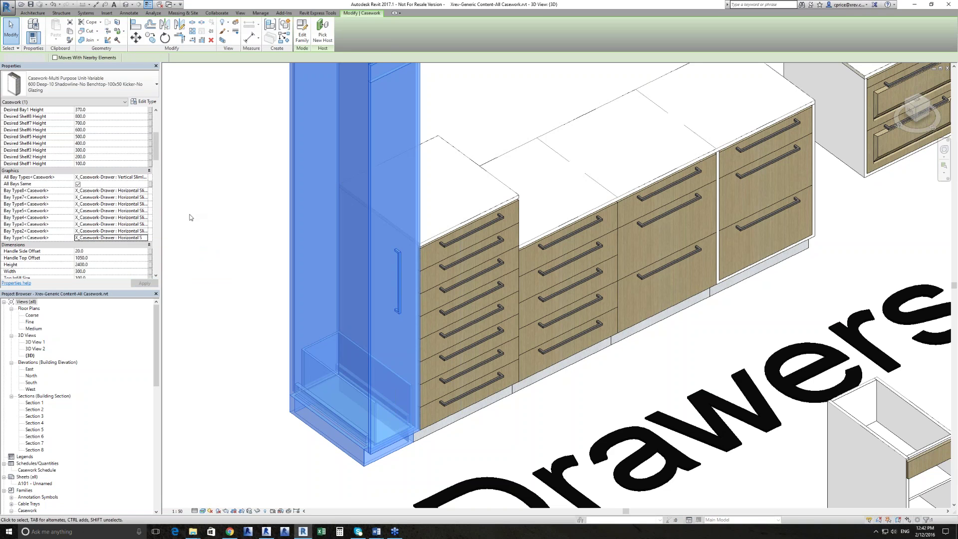
Turn Shelf Spacing Equal on and back off for the open shelf unit beside the tall tower in the Shelving group
scroll(261, 270, "down", 2)
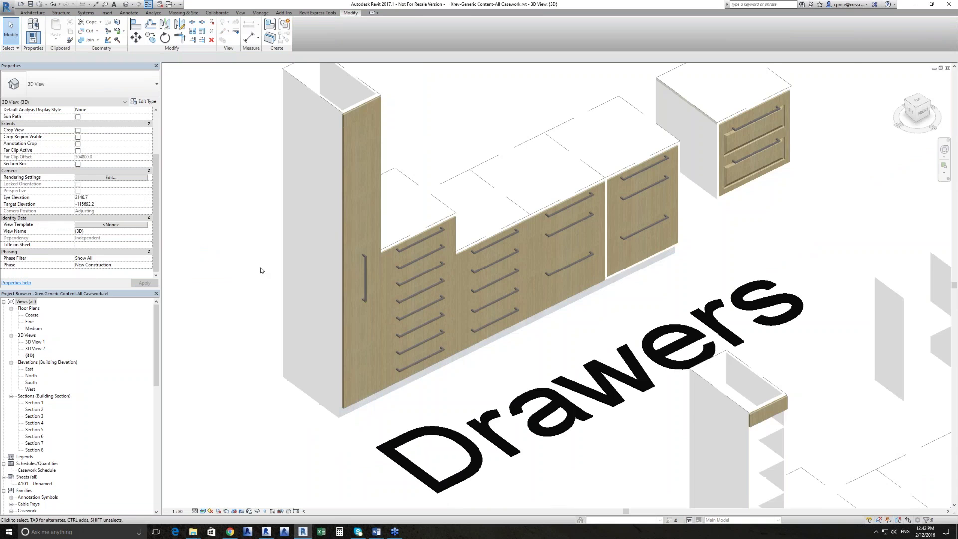
scroll(261, 271, "down", 3)
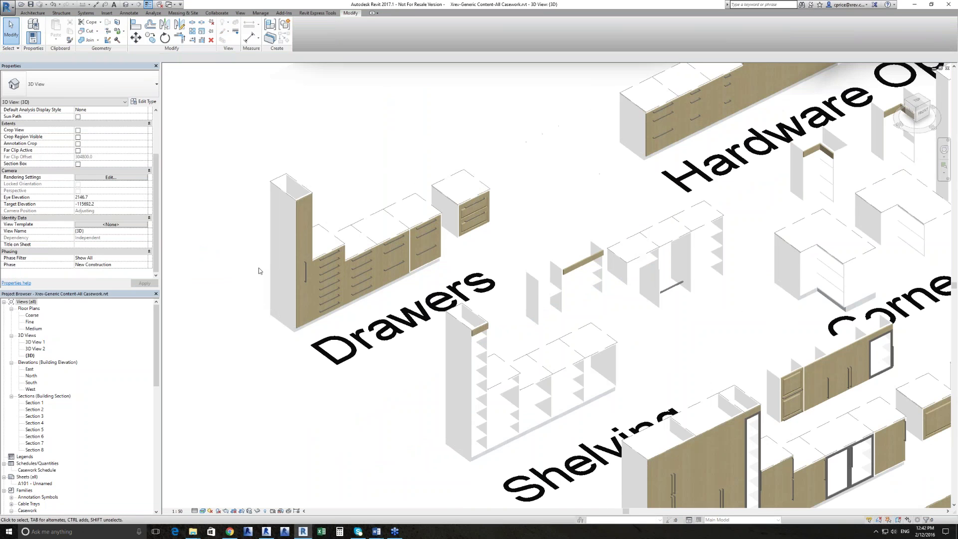
middle_click_drag(571, 447, 505, 395)
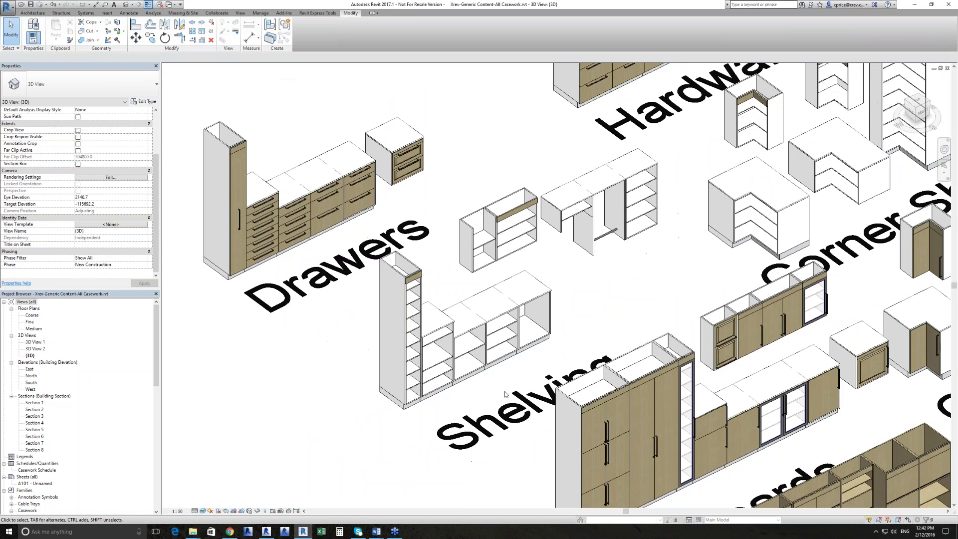
scroll(505, 394, "up", 2)
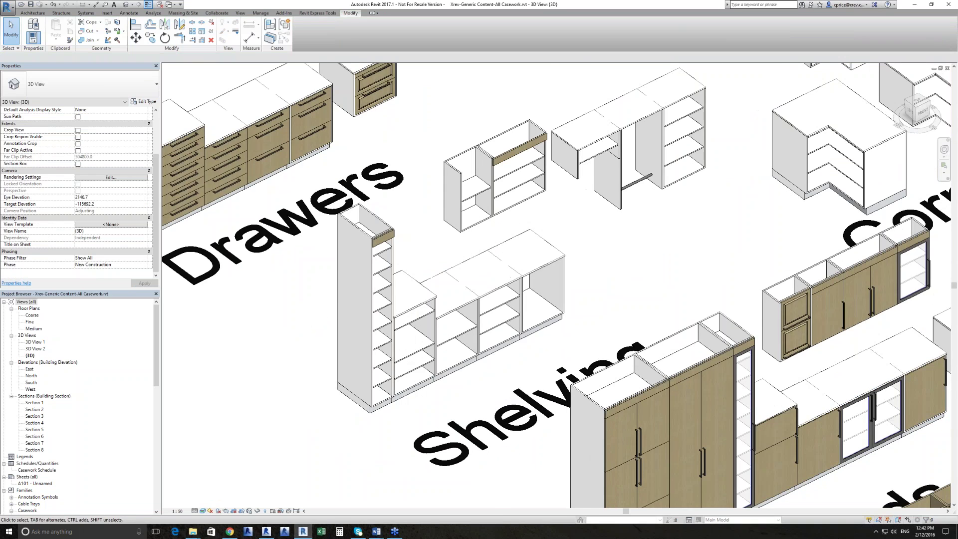
scroll(429, 419, "up", 3)
left_click(395, 325)
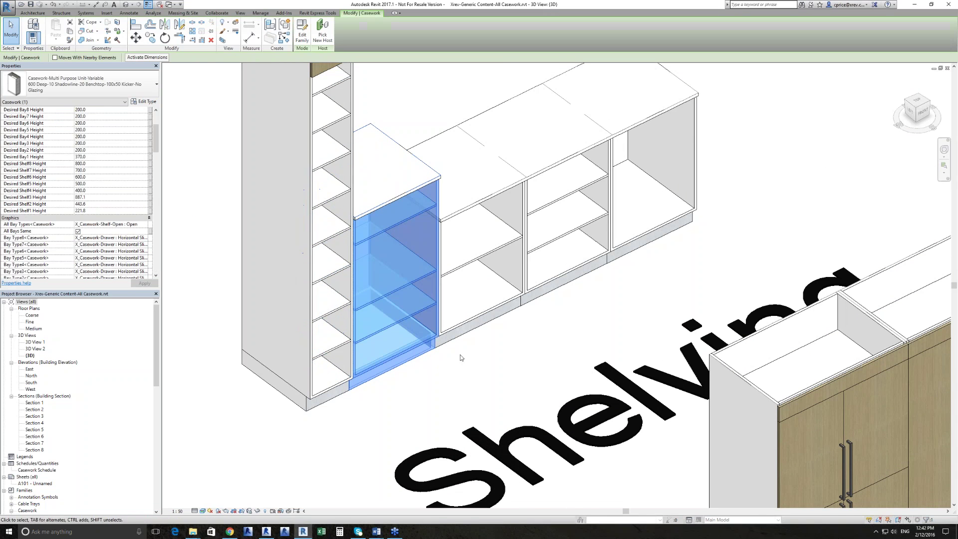
middle_click_drag(460, 357, 473, 400)
scroll(84, 241, "down", 5)
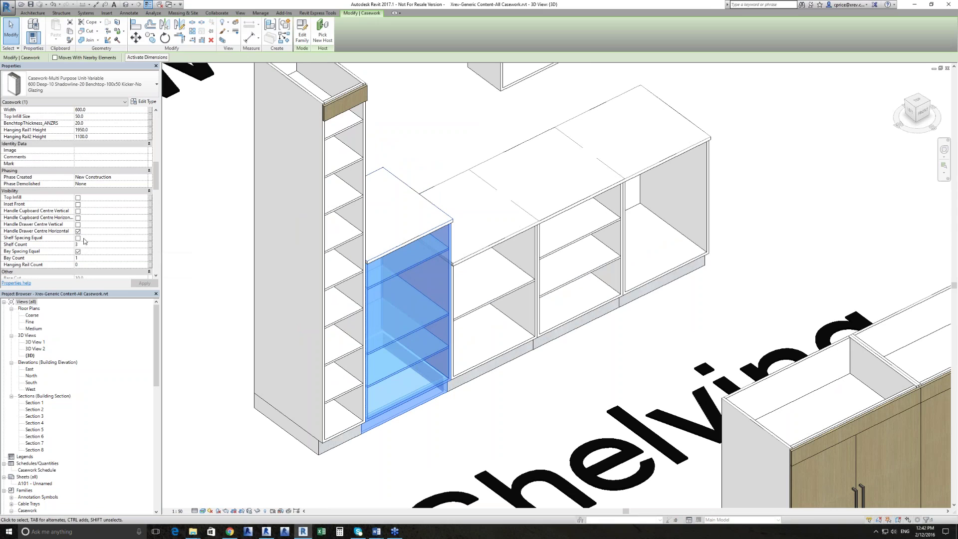
left_click(78, 238)
left_click(77, 238)
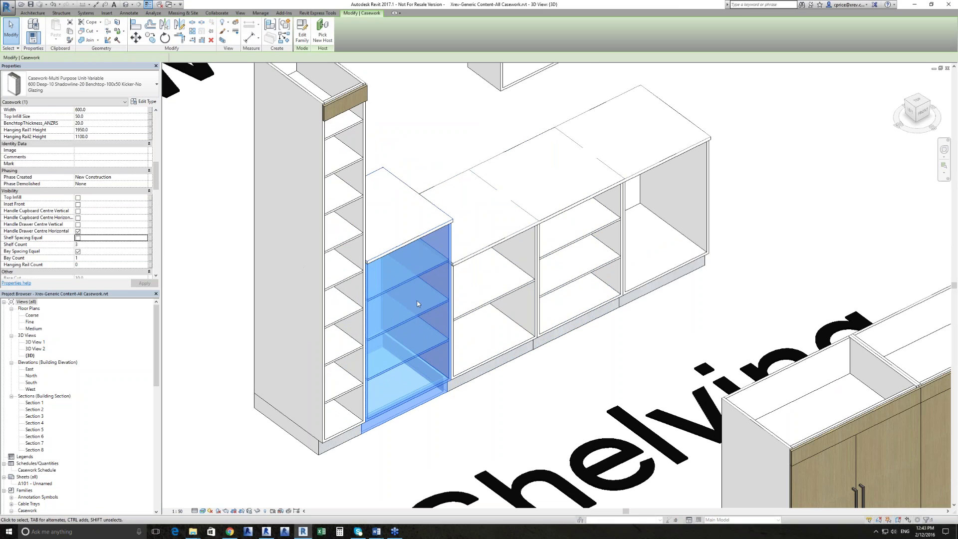
Review the desired shelf heights and the required and actual bay height sums of the open shelf unit, and deselect it
scroll(64, 176, "up", 4)
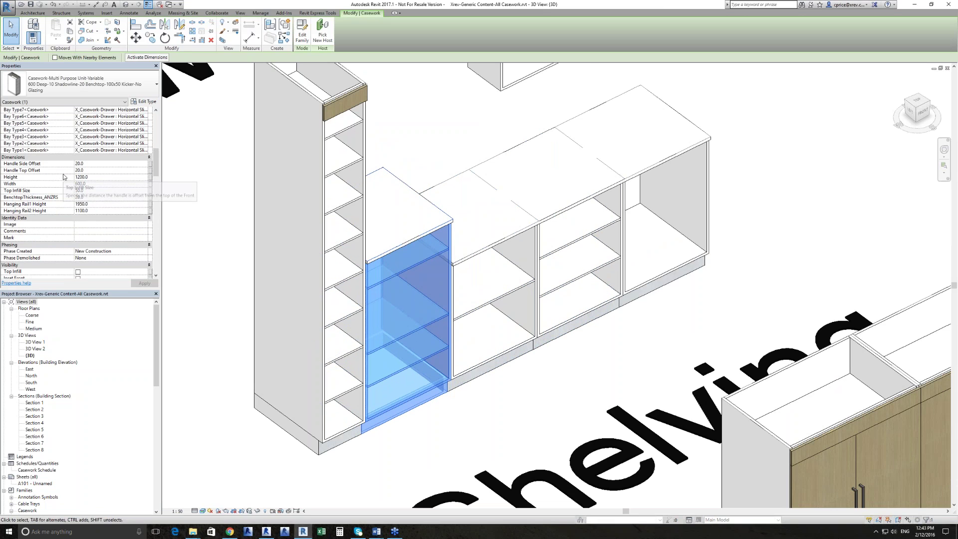
scroll(88, 200, "up", 3)
scroll(87, 200, "up", 5)
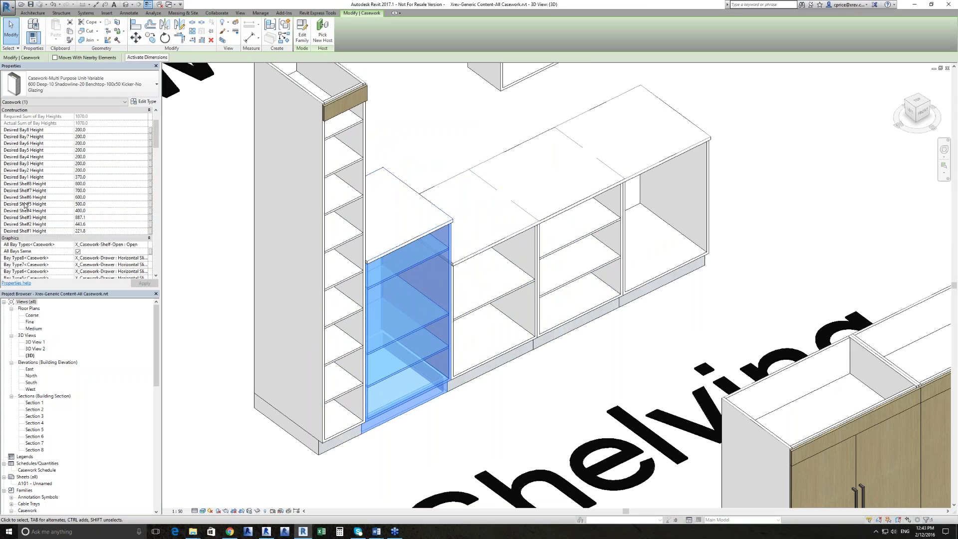
scroll(56, 172, "up", 1)
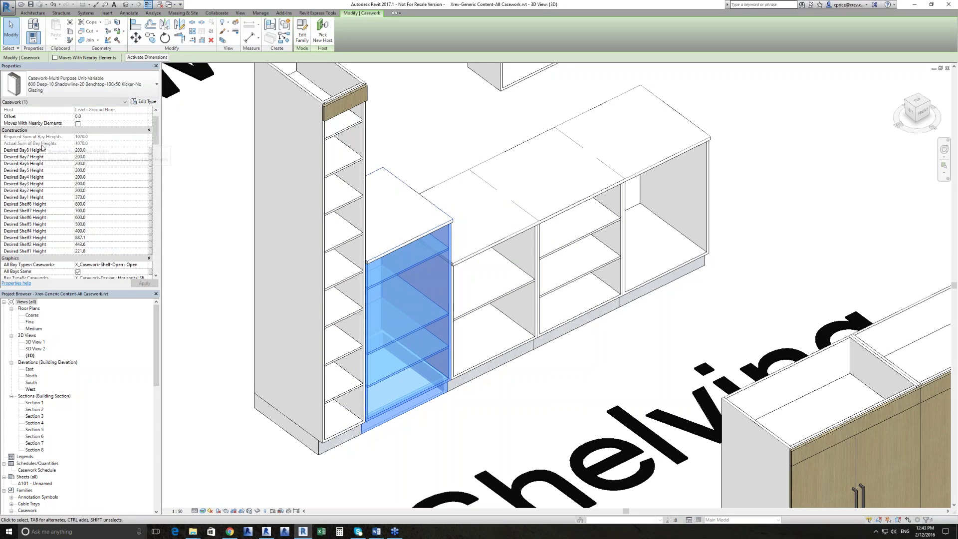
mouse_move(46, 144)
scroll(396, 313, "up", 2)
scroll(397, 316, "down", 2)
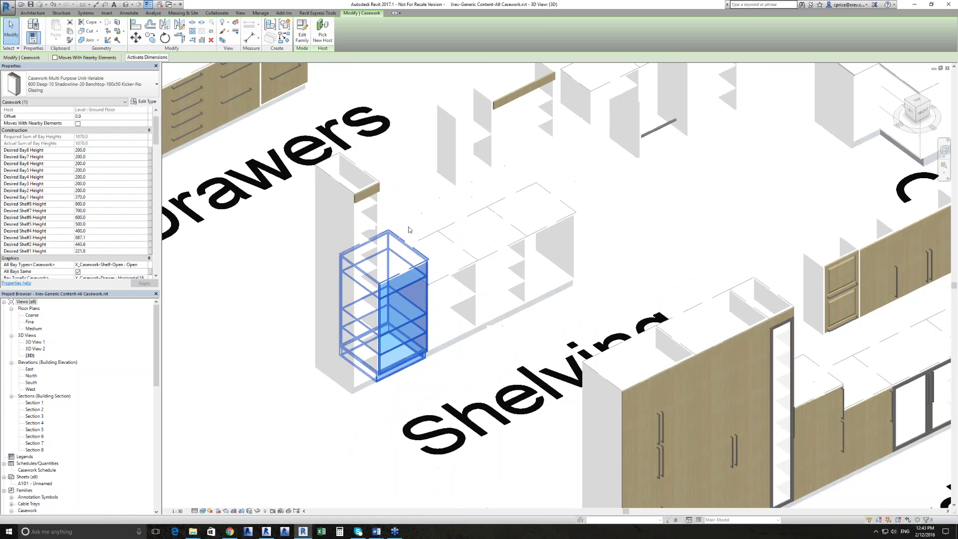
key("Escape")
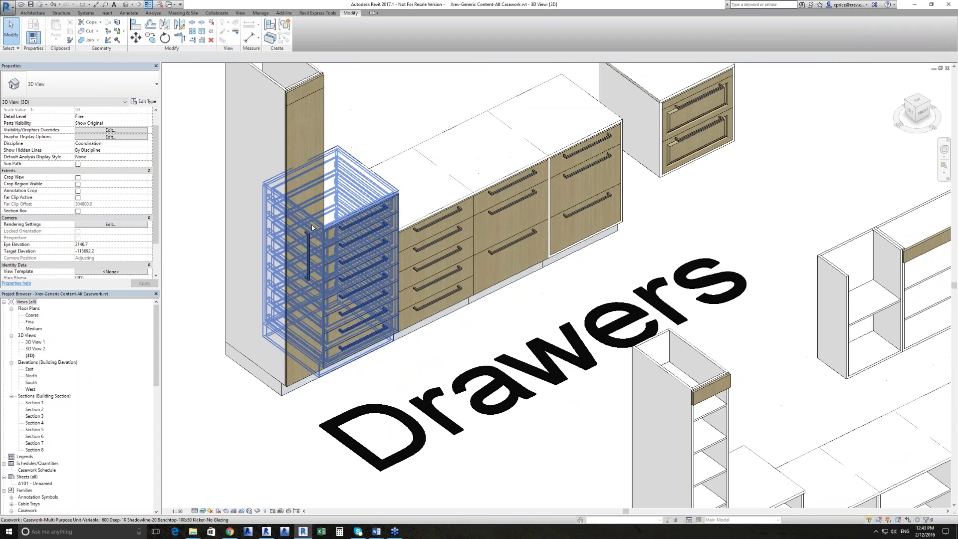
Select the open hanging rail unit behind the Shelving group and review its Hanging Rail Count setting and the rails in 3D
scroll(312, 228, "down", 3)
middle_click_drag(644, 350, 517, 315)
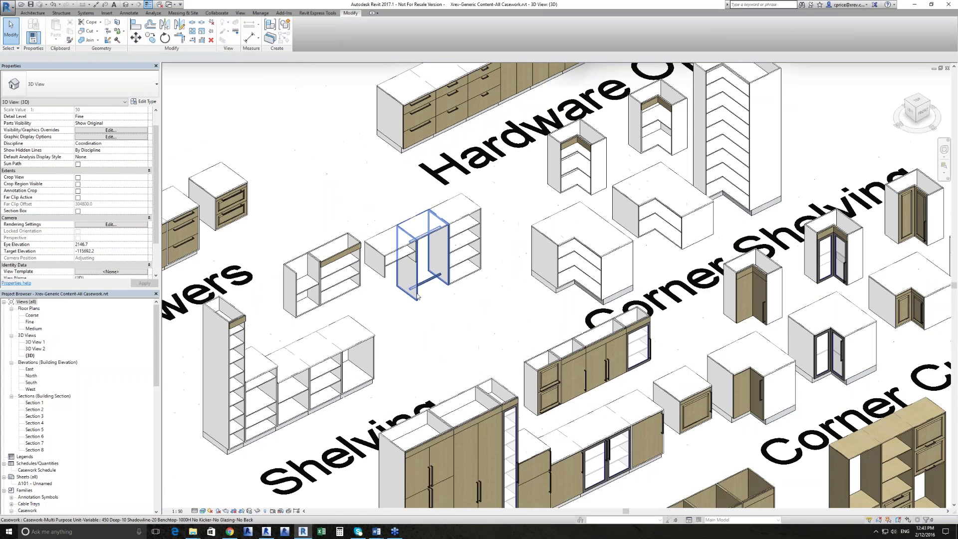
left_click(418, 297)
scroll(419, 297, "up", 2)
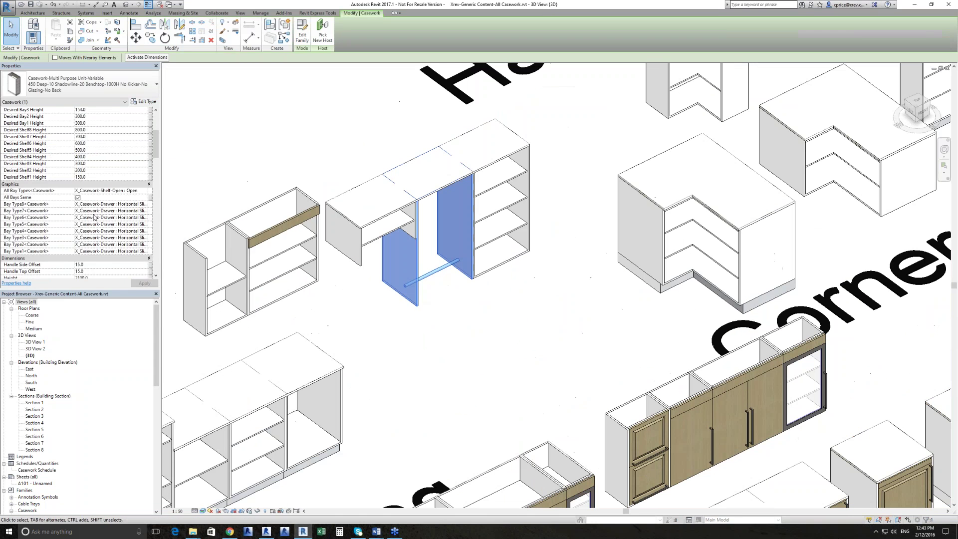
scroll(47, 241, "down", 2)
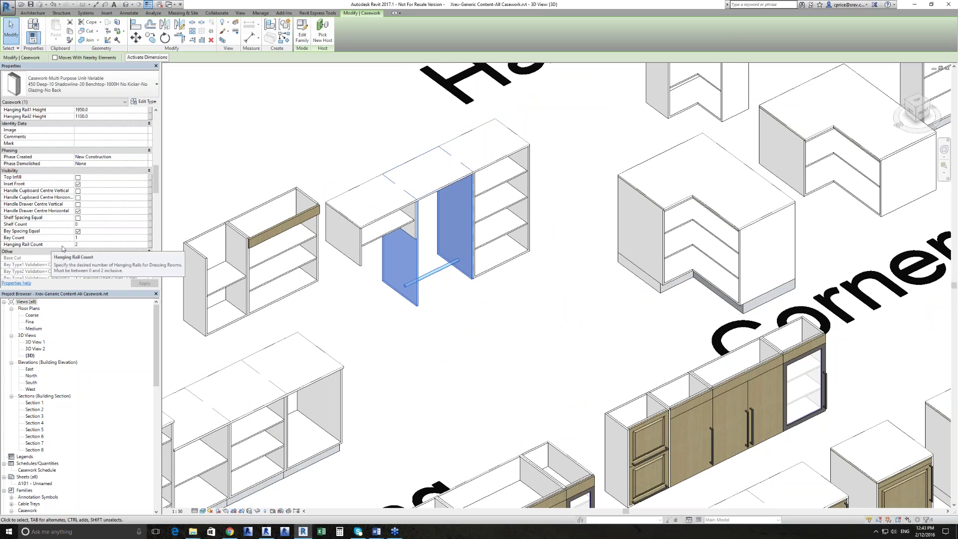
middle_click_drag(452, 268, 435, 201, "shift")
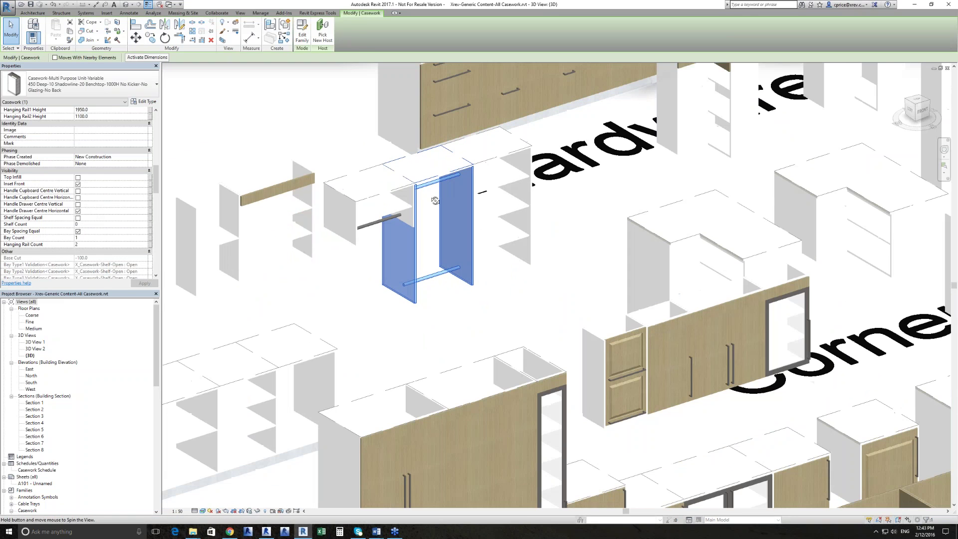
left_click_drag(436, 201, 436, 280, "shift")
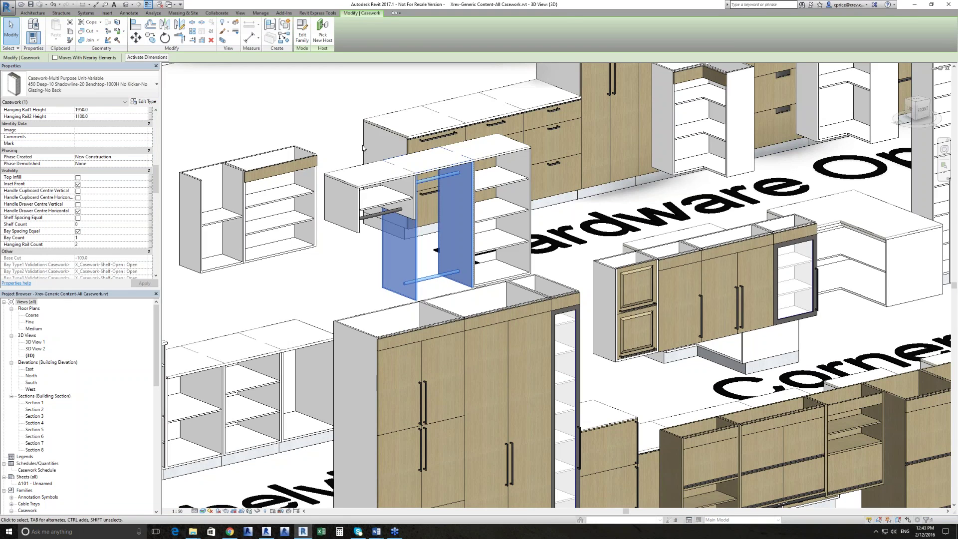
Select the overhead open shelf unit with the top infill and review its bay, dimension and visibility properties, leaving it deselected
left_click(380, 142)
left_click(327, 141)
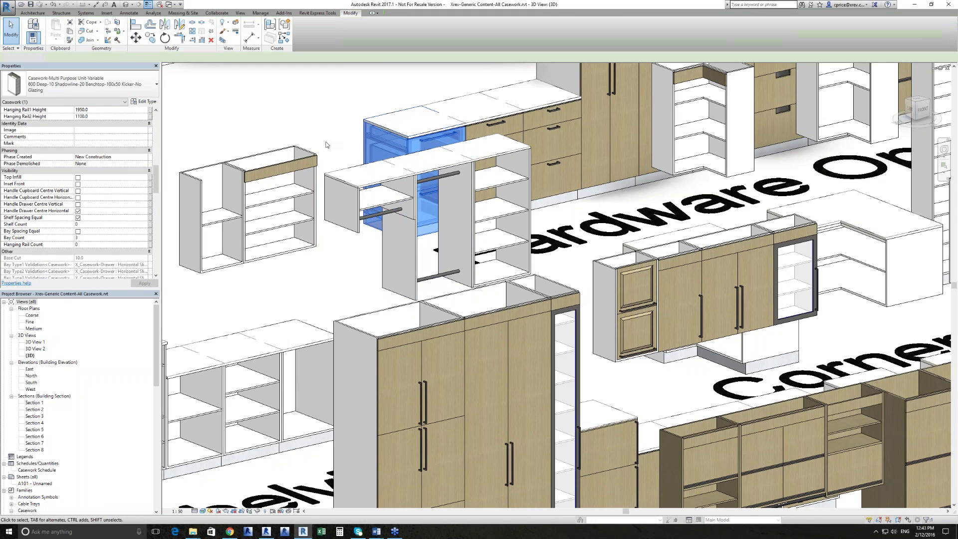
left_click(284, 167)
scroll(114, 214, "up", 5)
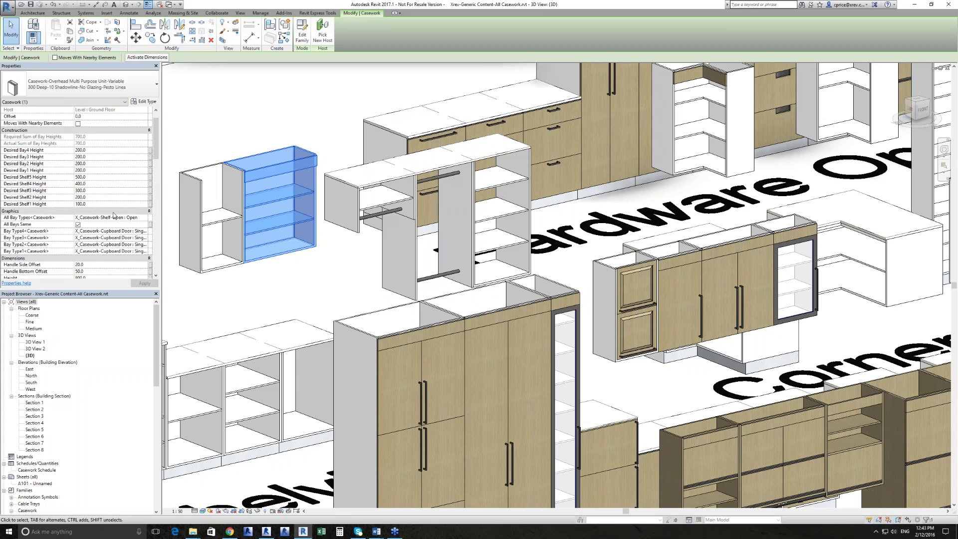
scroll(114, 215, "down", 5)
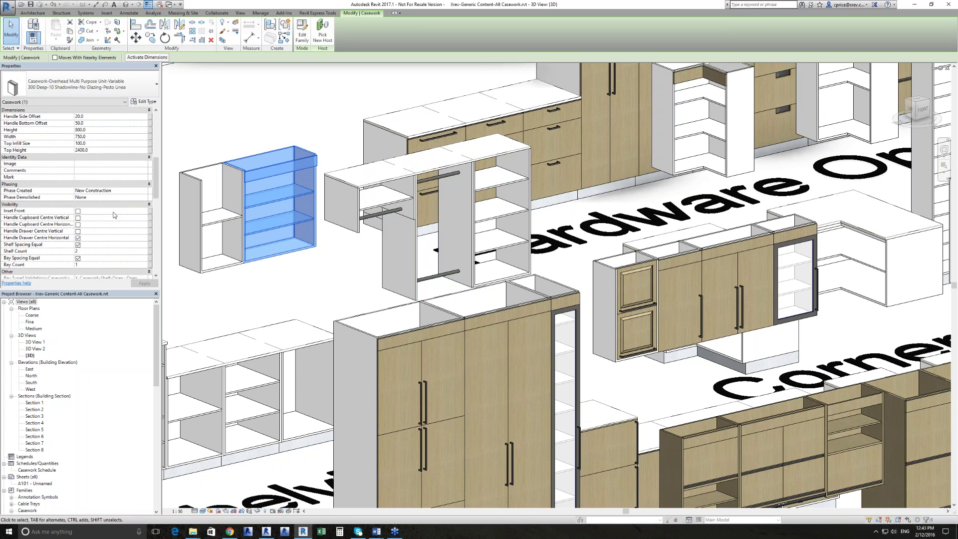
scroll(114, 214, "down", 1)
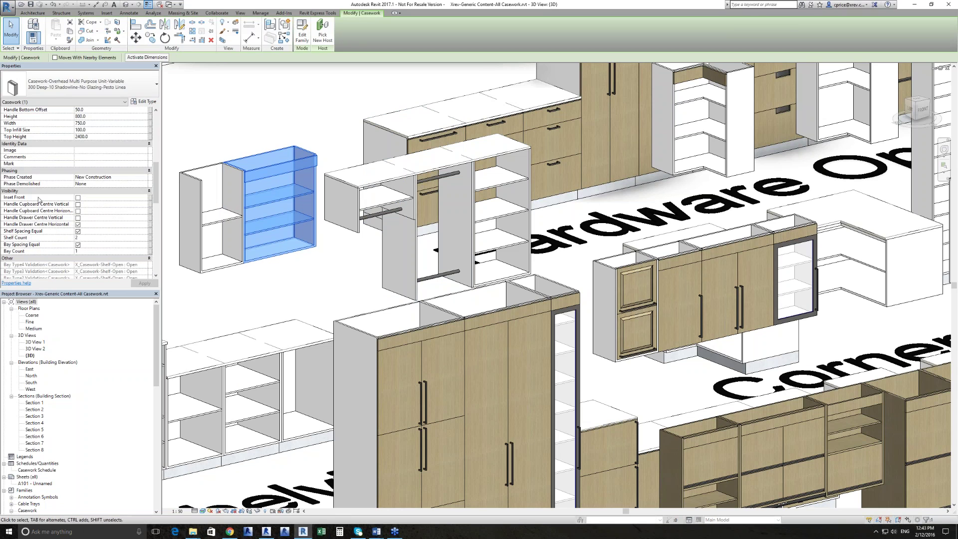
mouse_move(39, 199)
scroll(50, 226, "down", 10)
left_click(372, 264)
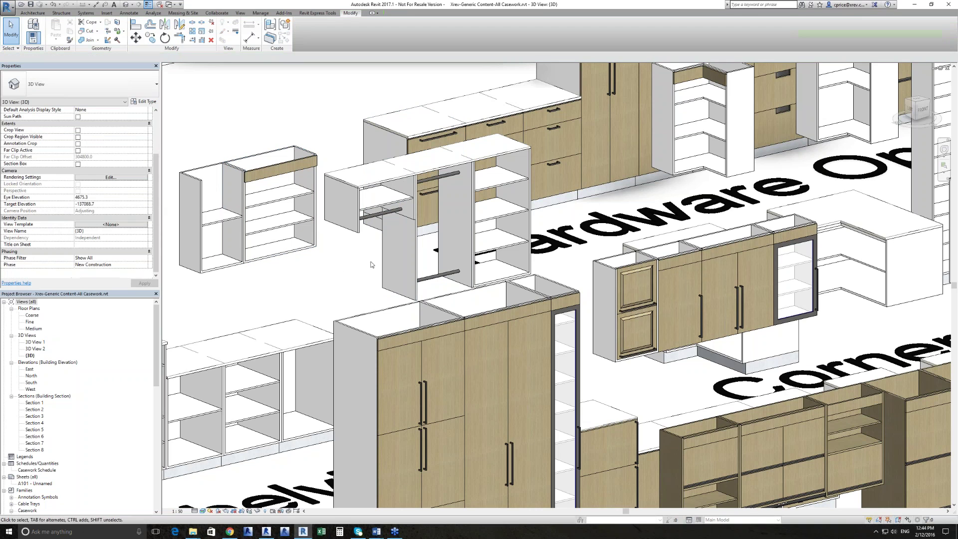
Select the open base corner unit in the Corner Shelving group and review its type properties, from materials to visibility
scroll(371, 264, "down", 2)
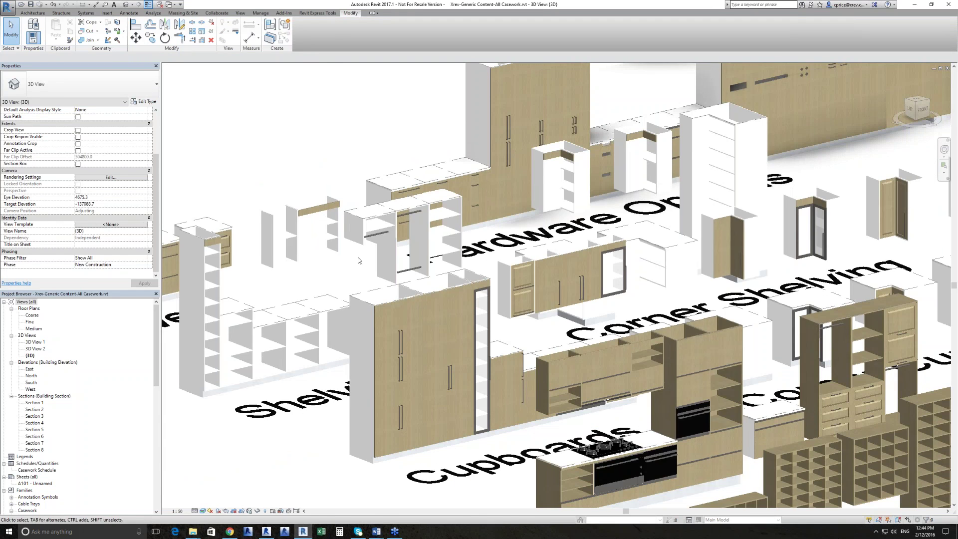
left_click(318, 230)
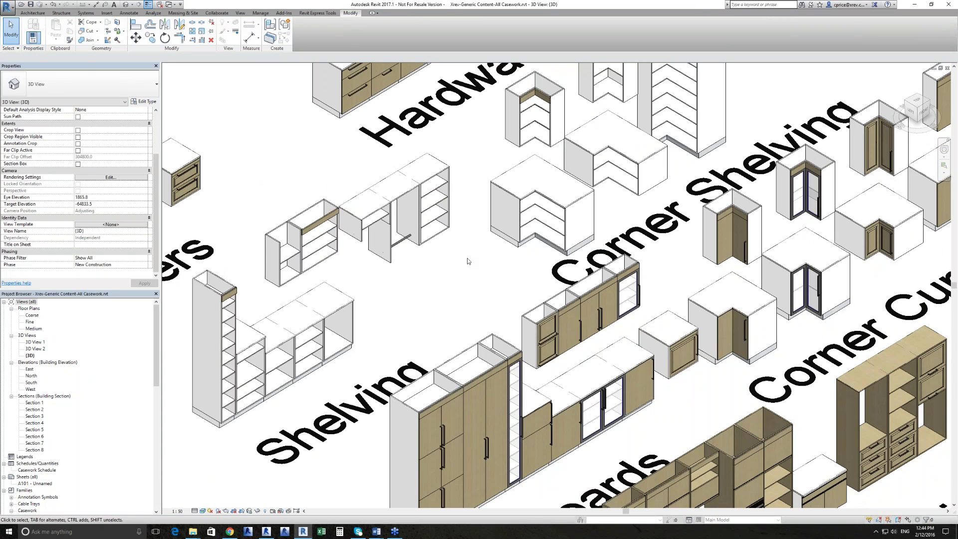
middle_click_drag(467, 261, 473, 291)
left_click(538, 268)
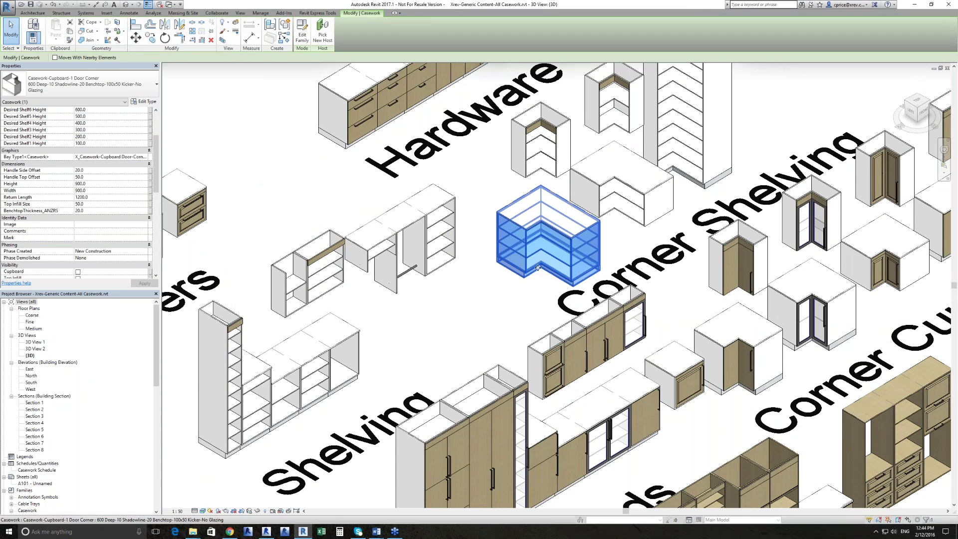
left_click(143, 101)
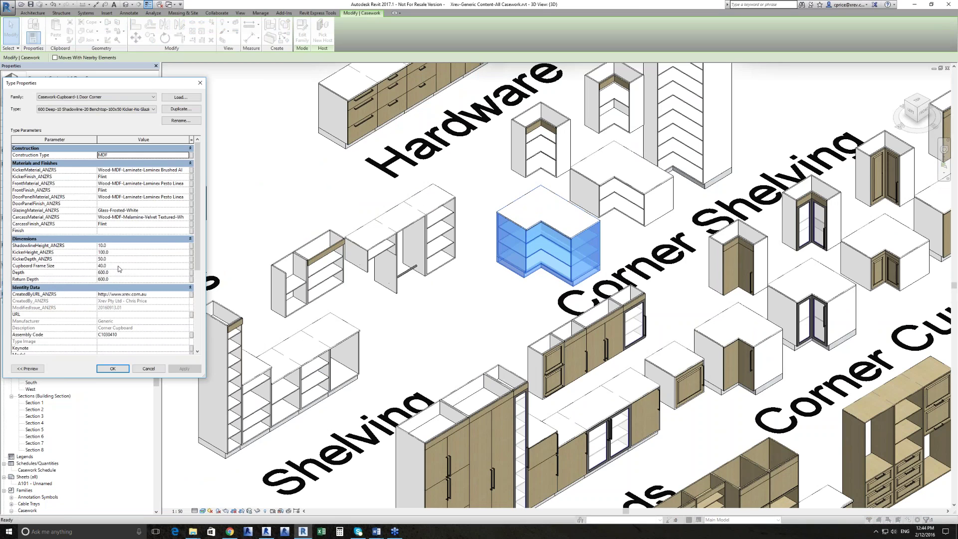
scroll(119, 269, "down", 6)
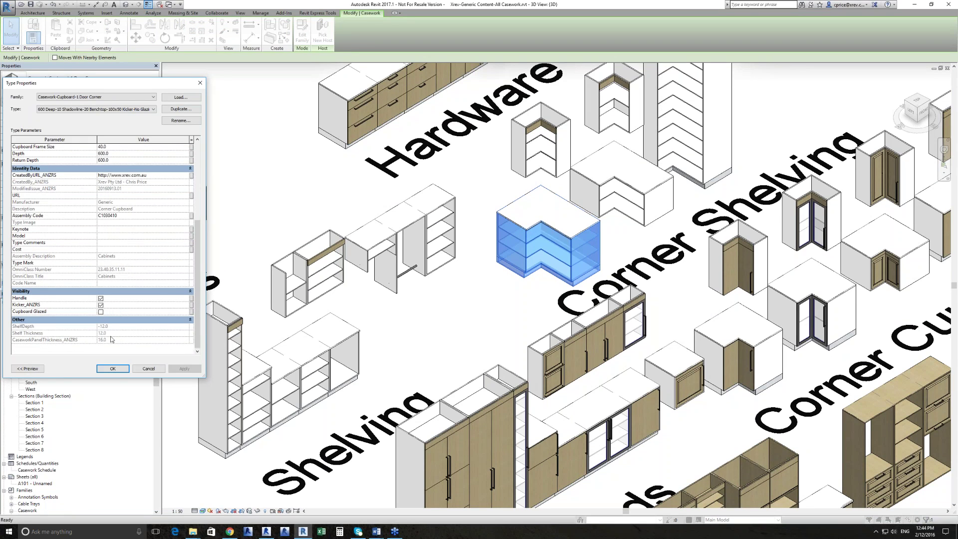
left_click(113, 368)
Select the tall open-shelf and drawer unit beside the oven tower in the Combination Units group and inspect it in 3D
middle_click_drag(337, 334, 194, 366)
scroll(193, 367, "down", 1)
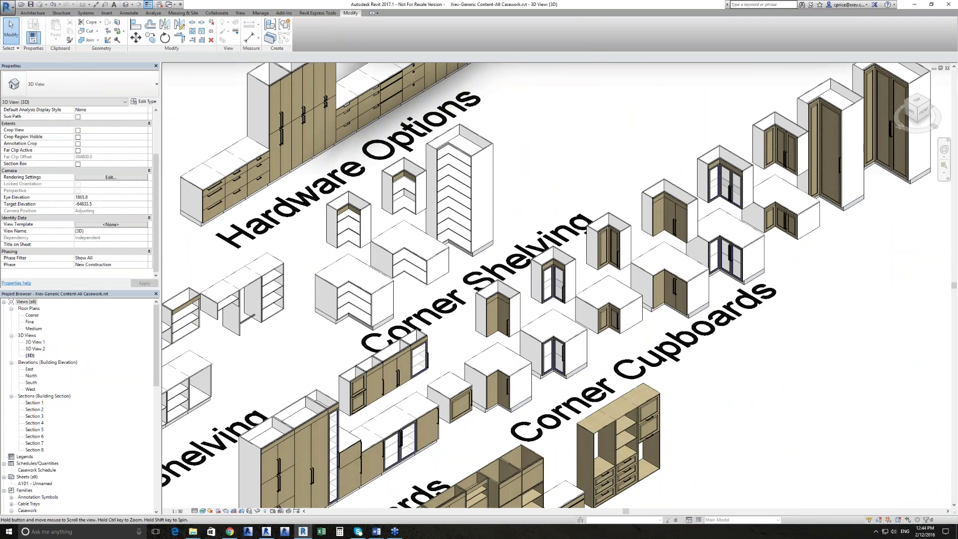
middle_click_drag(697, 501, 543, 390)
scroll(543, 390, "down", 1)
scroll(468, 419, "up", 1)
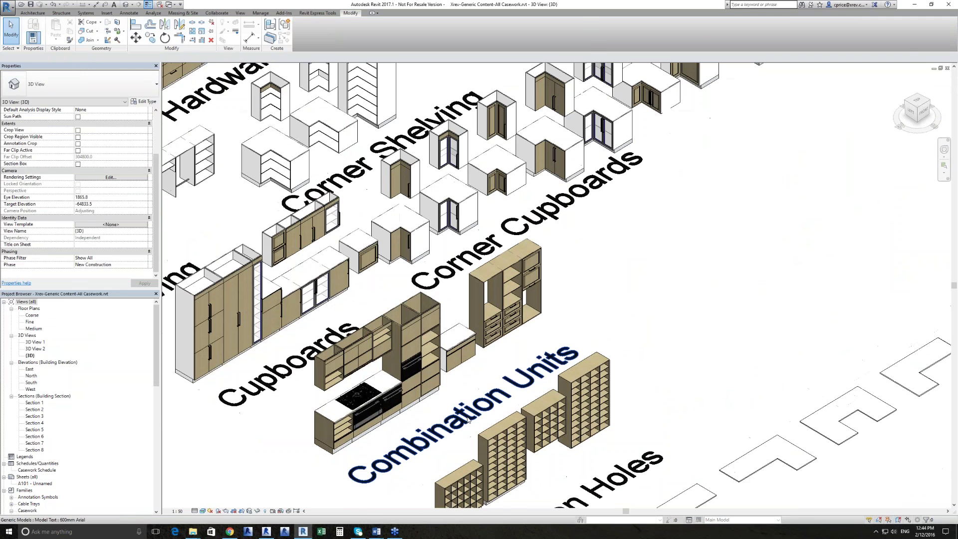
scroll(467, 420, "up", 2)
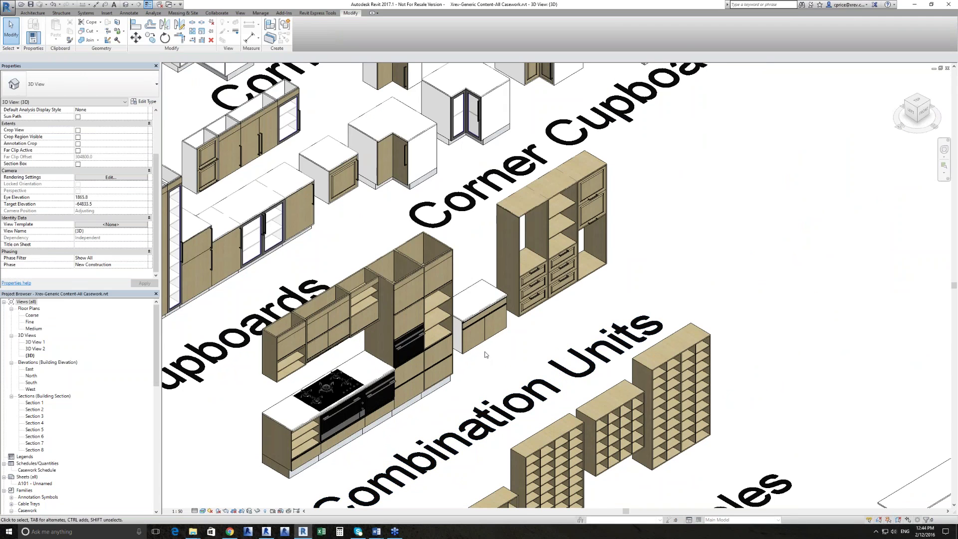
left_click(435, 368)
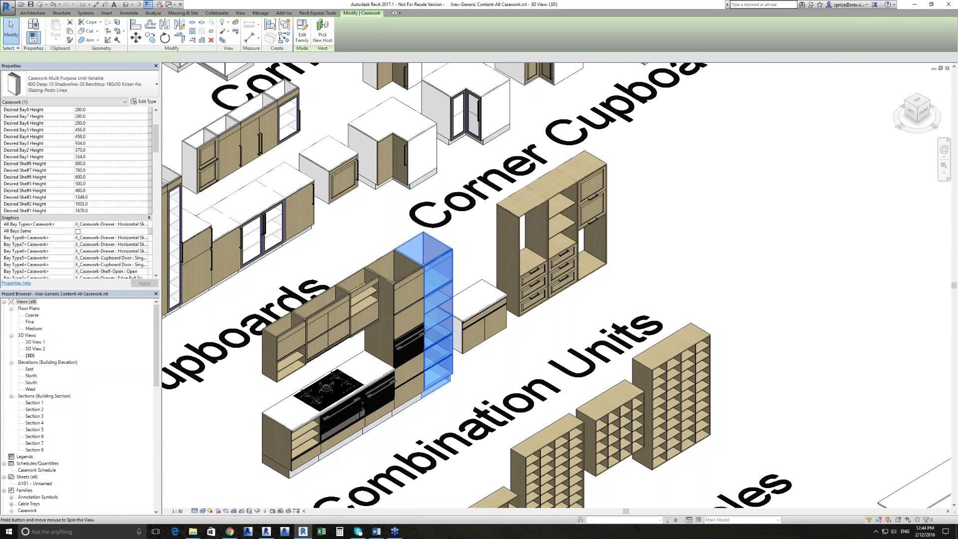
middle_click_drag(434, 379, 443, 379, "shift")
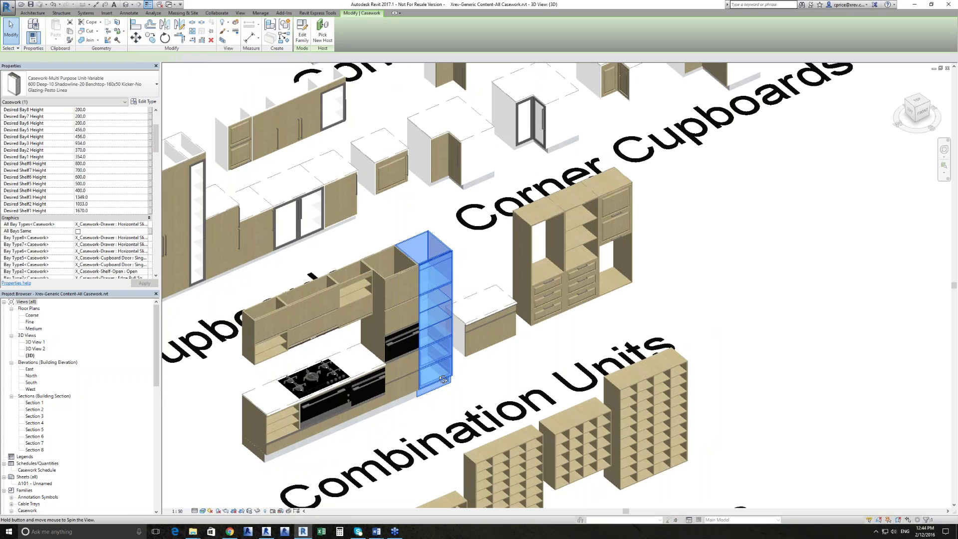
scroll(443, 380, "up", 2)
Review the tall combination unit's bay types, desired bay and shelf heights, and its shelf and bay counts
scroll(60, 219, "down", 10)
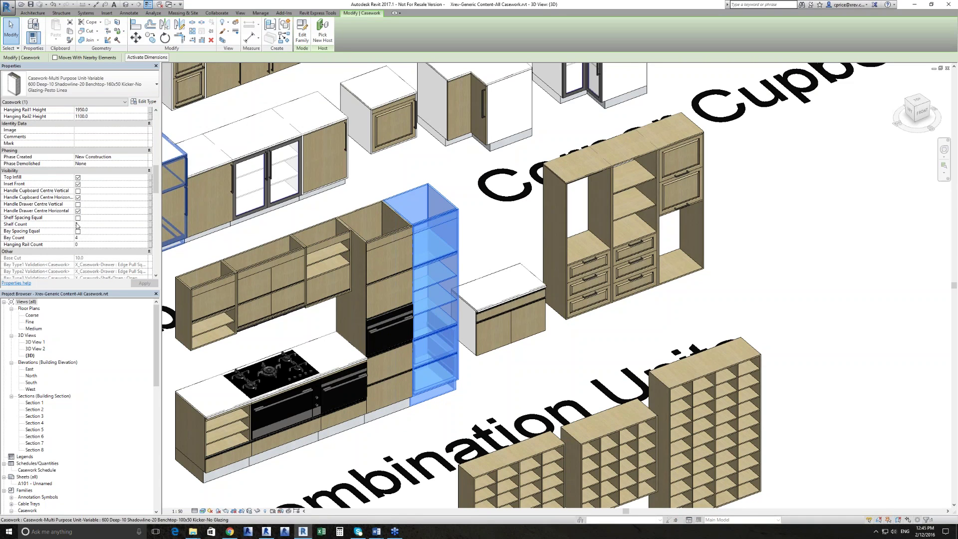
scroll(64, 228, "up", 5)
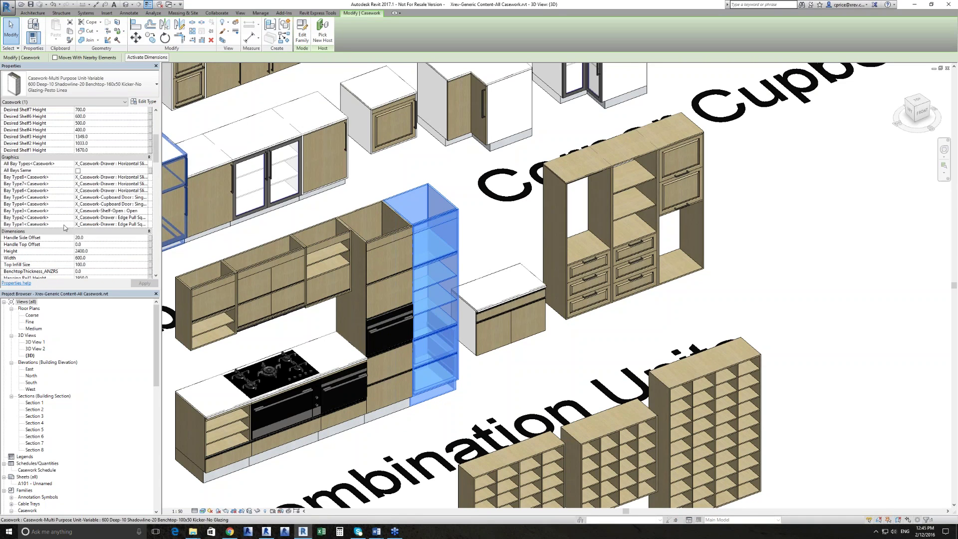
scroll(64, 225, "up", 3)
scroll(50, 210, "up", 2)
scroll(50, 209, "down", 10)
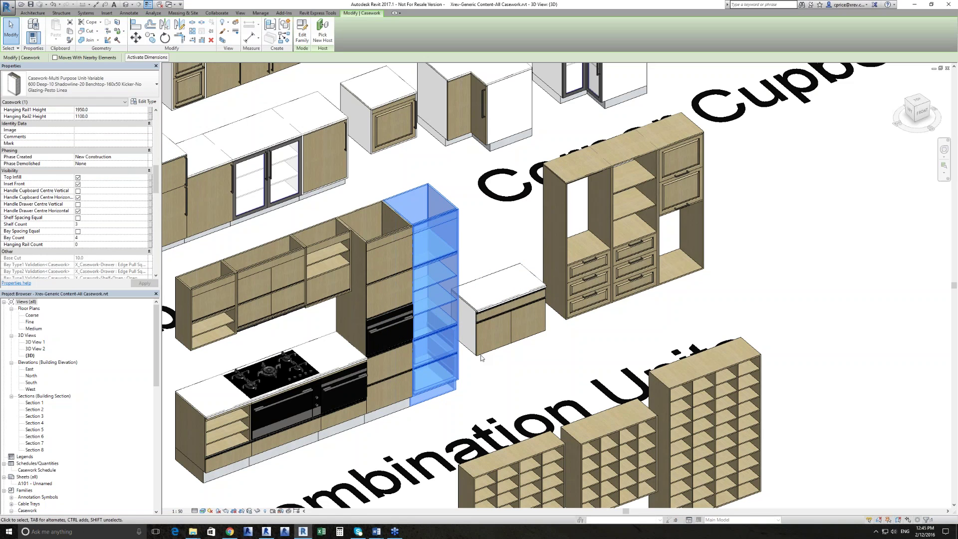
Inspect the front and benchtop edges of the small wall-hung cupboard unit up close and clear the selection
scroll(481, 357, "up", 5)
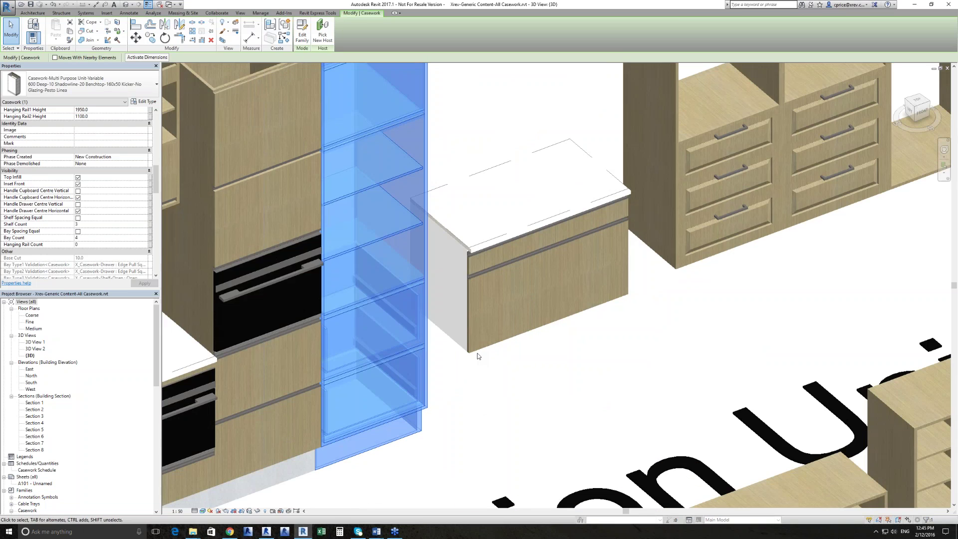
scroll(477, 355, "up", 3)
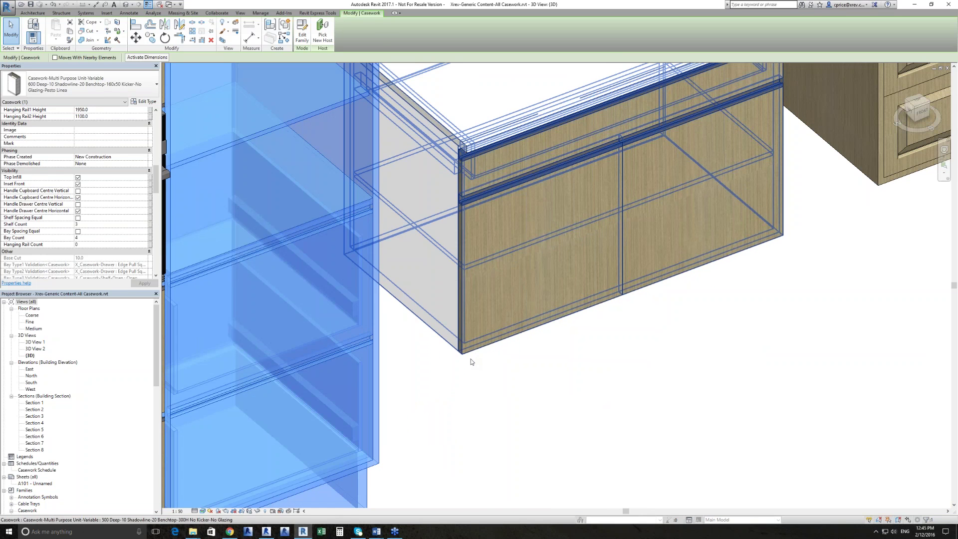
scroll(471, 359, "down", 5)
scroll(110, 209, "up", 5)
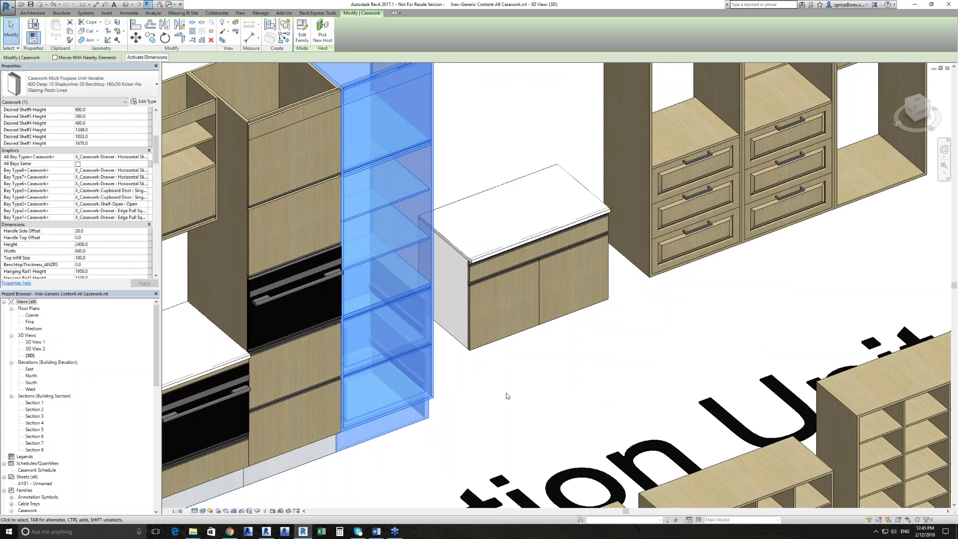
left_click(544, 401)
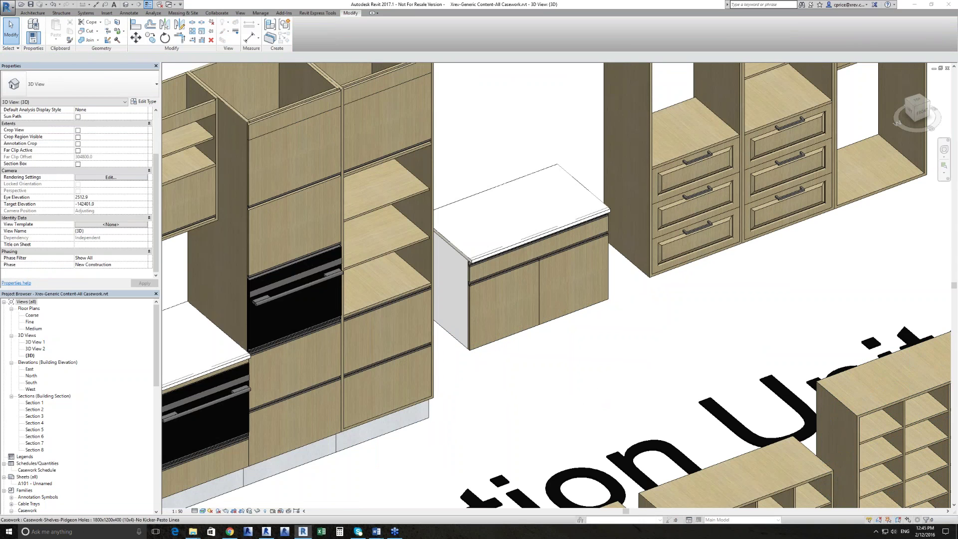
Switch to File Explorer, show the Casework Suite folder inside Xrev, and return to the Revit model
key("alt+Tab")
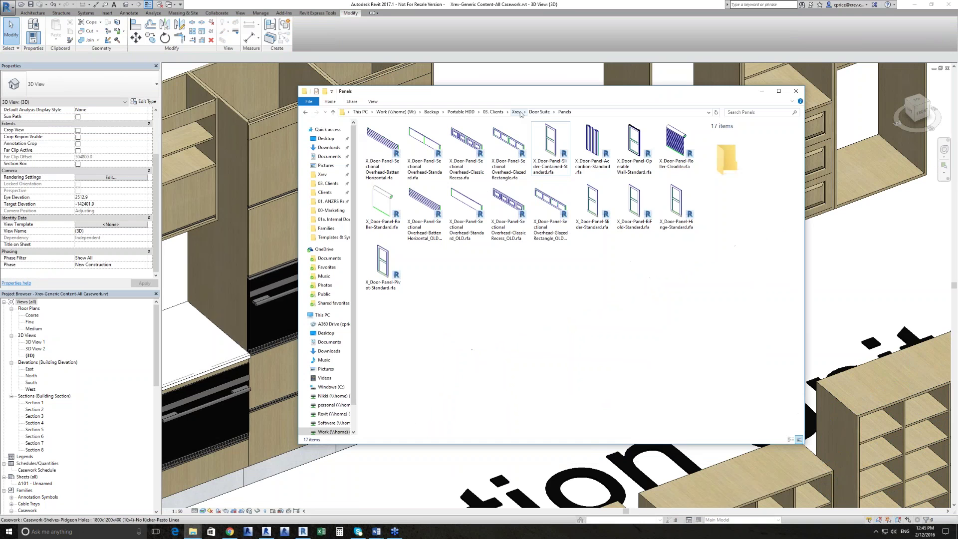
left_click(520, 113)
double_click(405, 187)
left_click(403, 185)
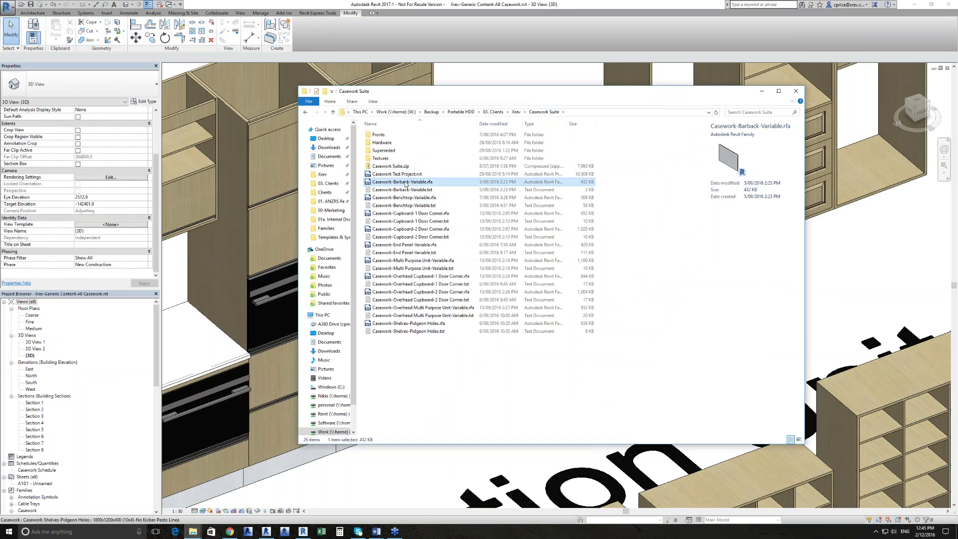
left_click(761, 93)
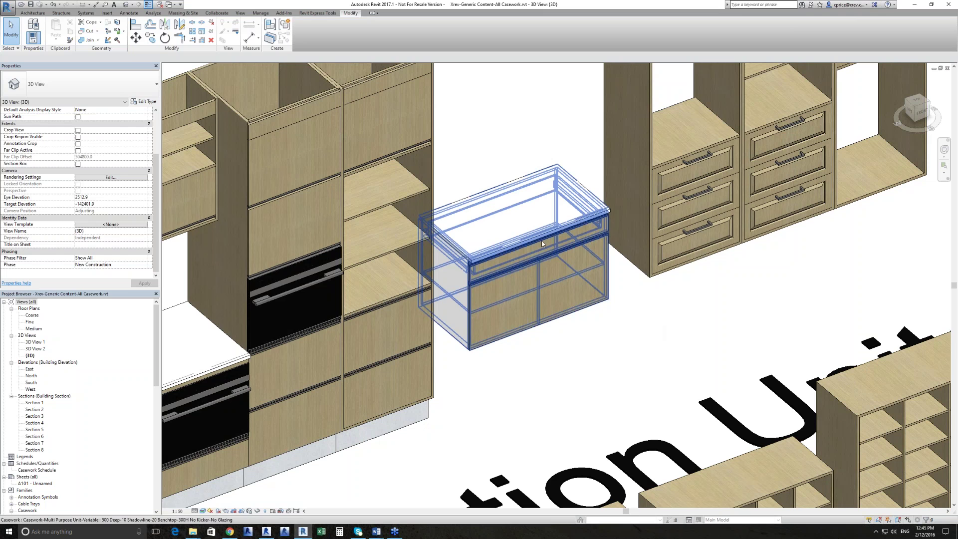
View the whole casework library in the 3D view and switch back to the Casework Suite folder in File Explorer
scroll(541, 242, "down", 5)
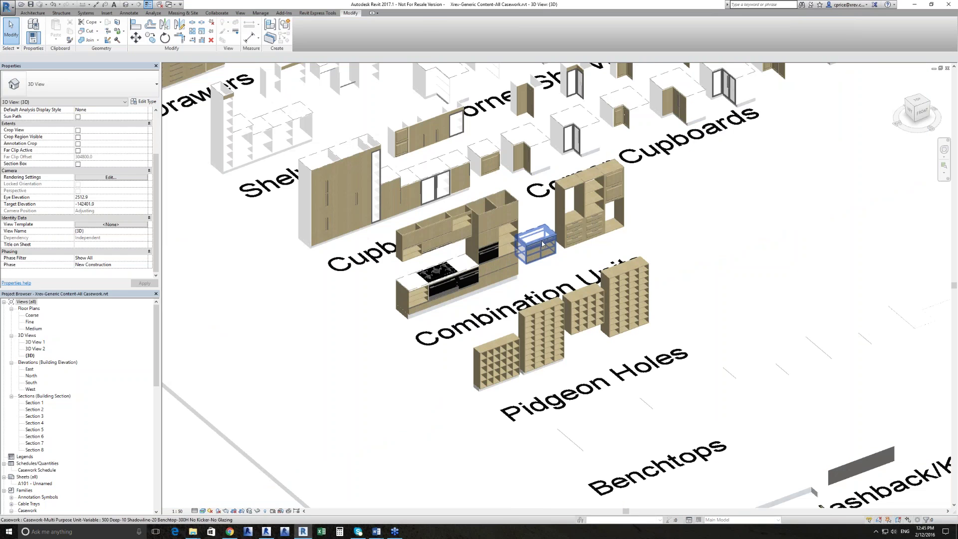
scroll(542, 243, "down", 5)
left_click(193, 531)
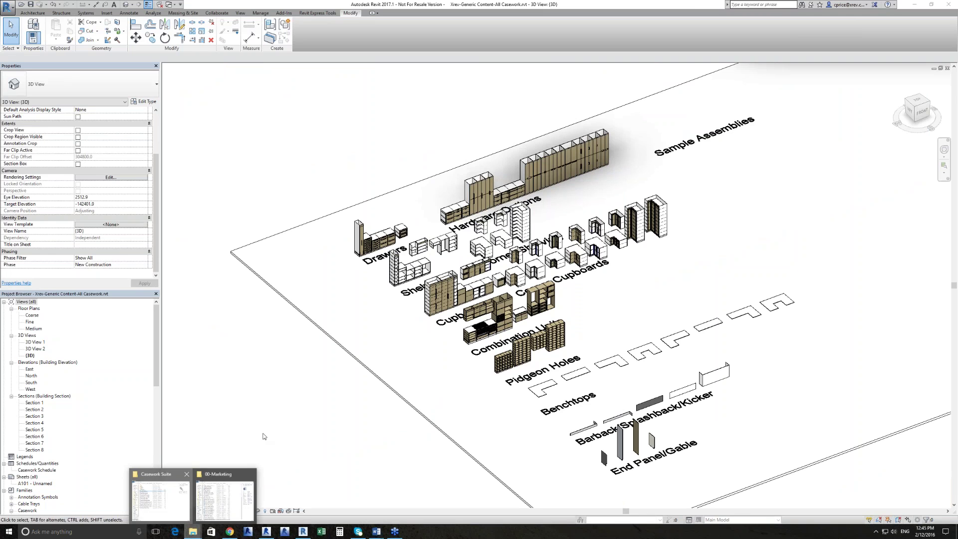
left_click(160, 495)
Highlight the main casework family files, from Casework-Shelves-Pidgeon Holes.rfa up to Casework-Benchtop-Variable.rfa, and clear the selection
left_click(399, 323, "ctrl")
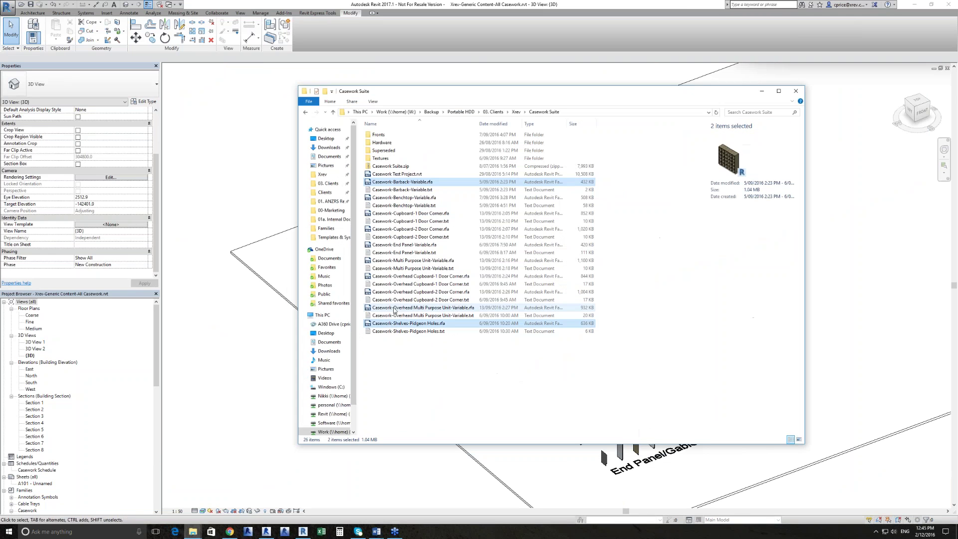
left_click(394, 291, "ctrl")
left_click(394, 275, "ctrl")
left_click(393, 261, "ctrl")
left_click(392, 245, "ctrl")
left_click(392, 229, "ctrl")
left_click(400, 198, "ctrl")
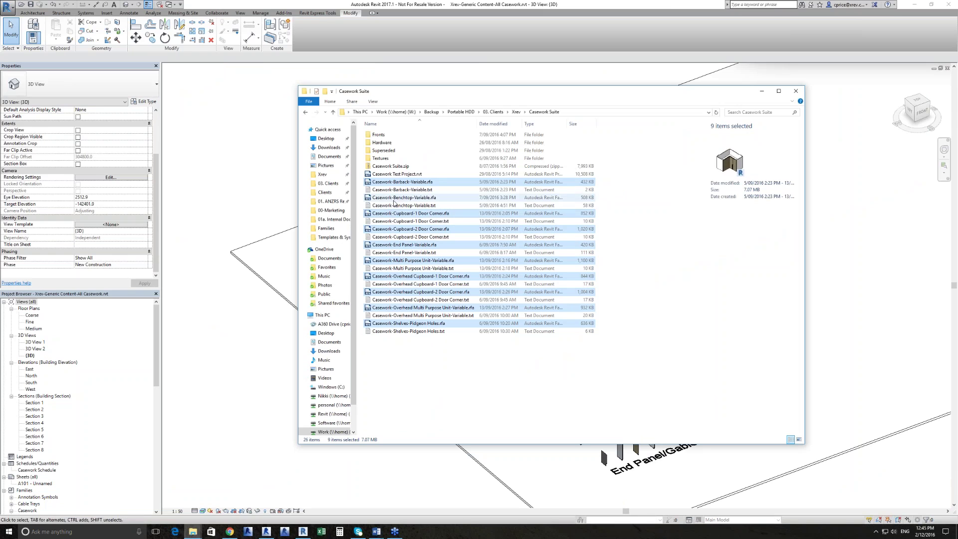
left_click(445, 379)
Look into the Fronts subfolder, return to the Casework Suite folder, and open the Hardware subfolder
double_click(379, 135)
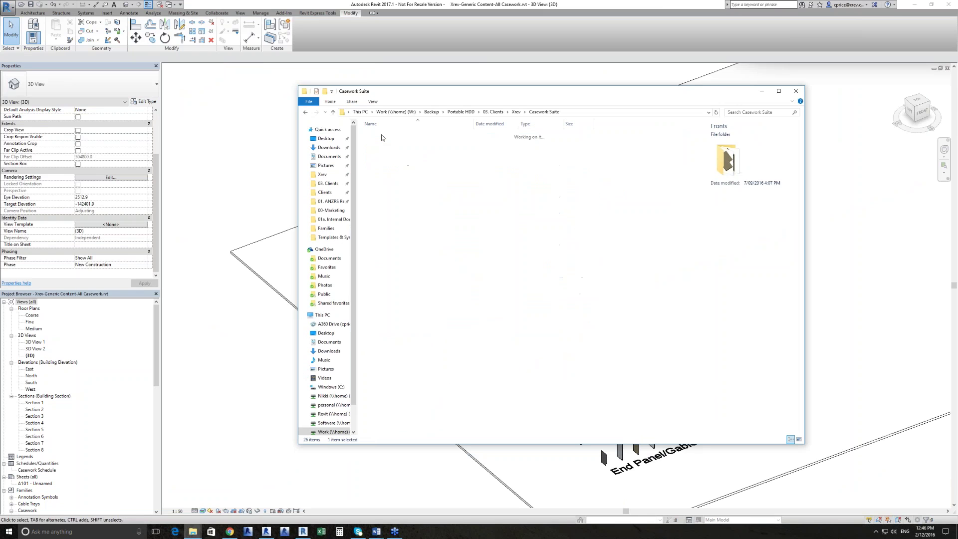
left_click(544, 112)
double_click(394, 151)
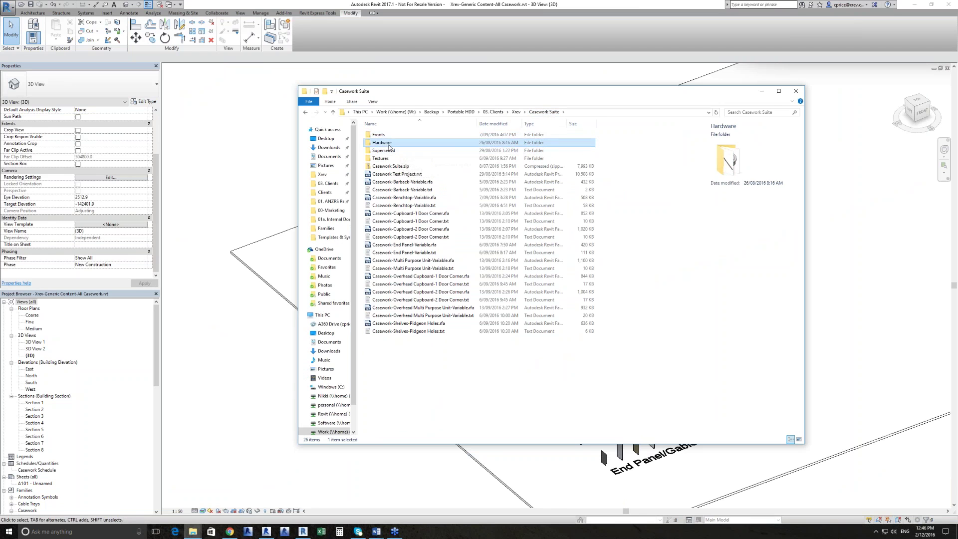
Preview the handle families from X_Casework-Handle-Cutout-Rectangular.rfa through X_Casework-Handle-Slimline Horizontal-Square.rfa, clear the selection, and return to the Casework Suite folder
left_click(435, 136)
left_click(435, 143)
left_click(434, 150)
left_click(434, 159)
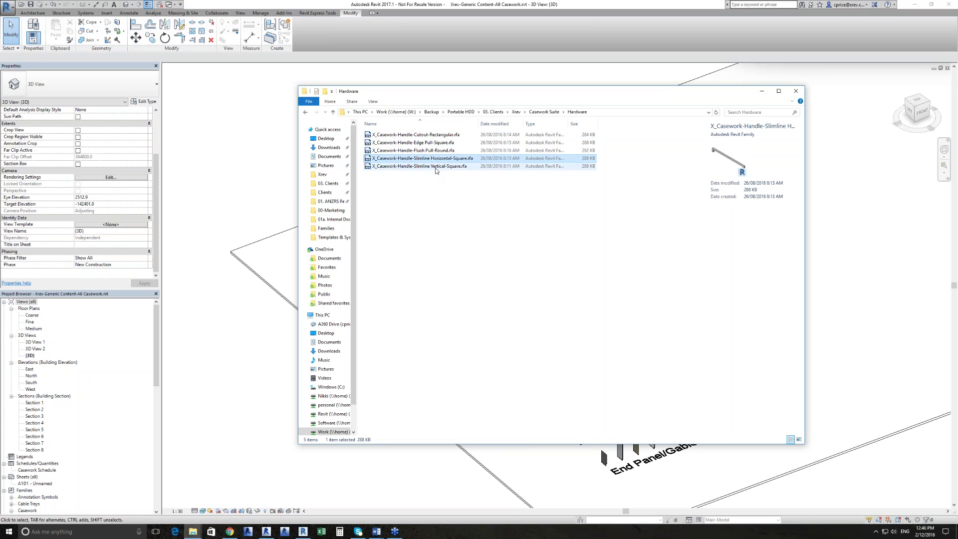
left_click(454, 205)
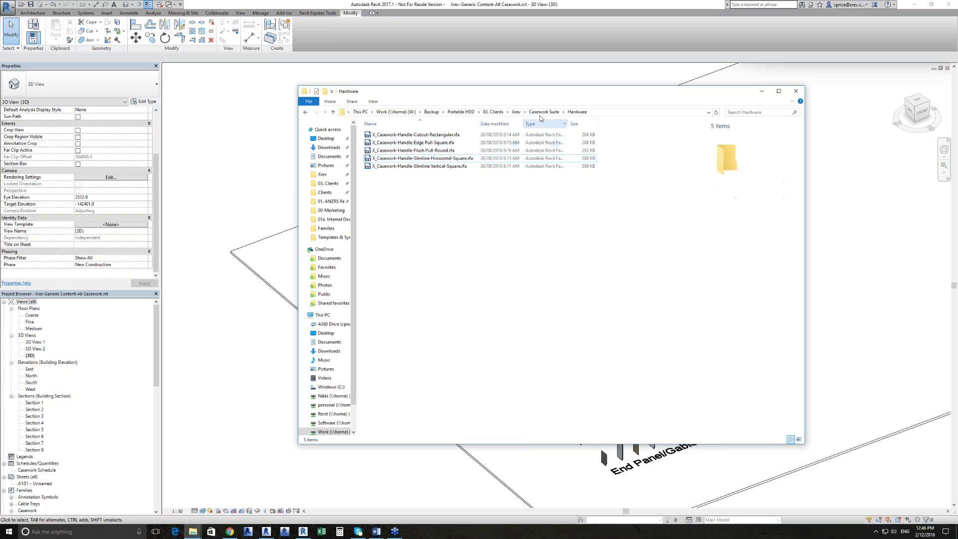
left_click(543, 112)
left_click(497, 361)
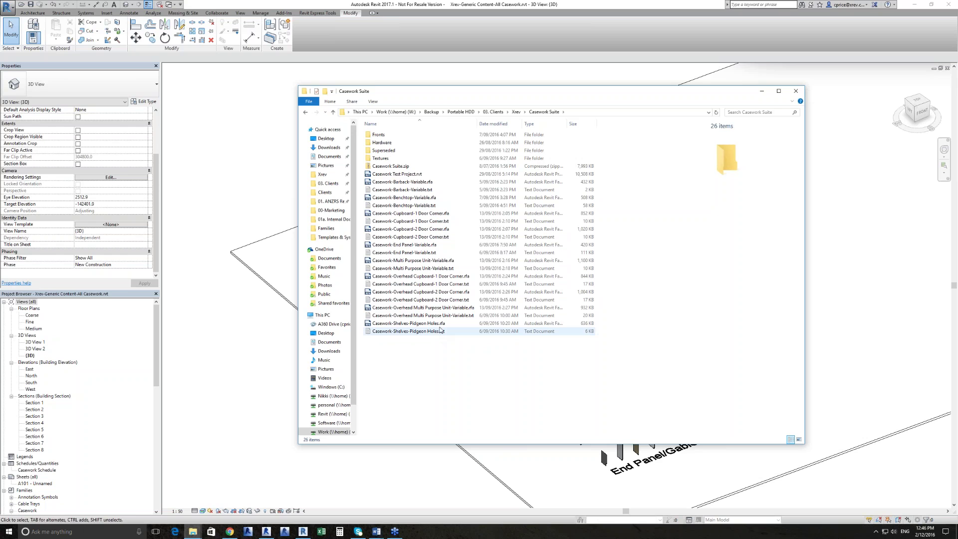
Switch back to the Revit model and select an L-shaped benchtop in the Benchtops group to show its bullnose options
left_click(762, 91)
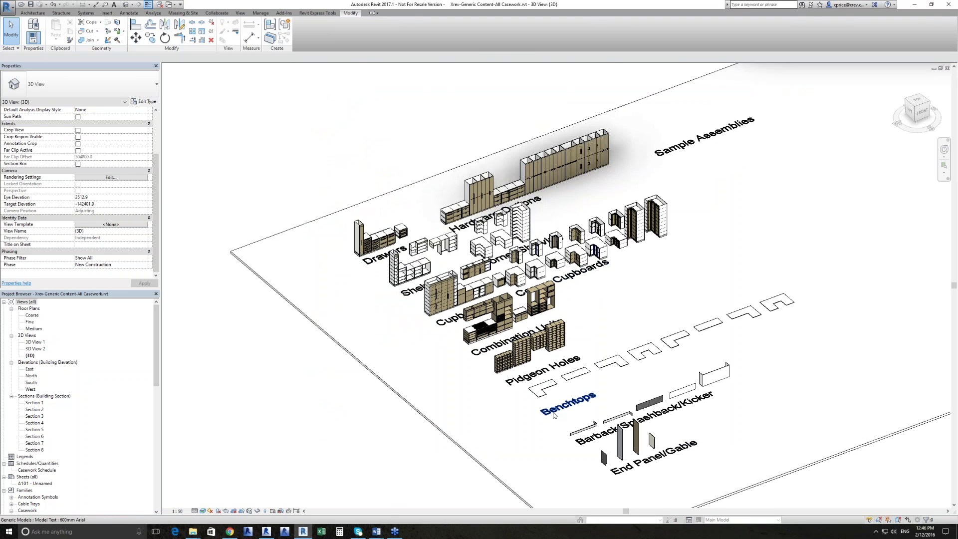
scroll(554, 414, "up", 3)
middle_click_drag(555, 413, 407, 387)
scroll(556, 433, "up", 3)
scroll(407, 388, "down", 1)
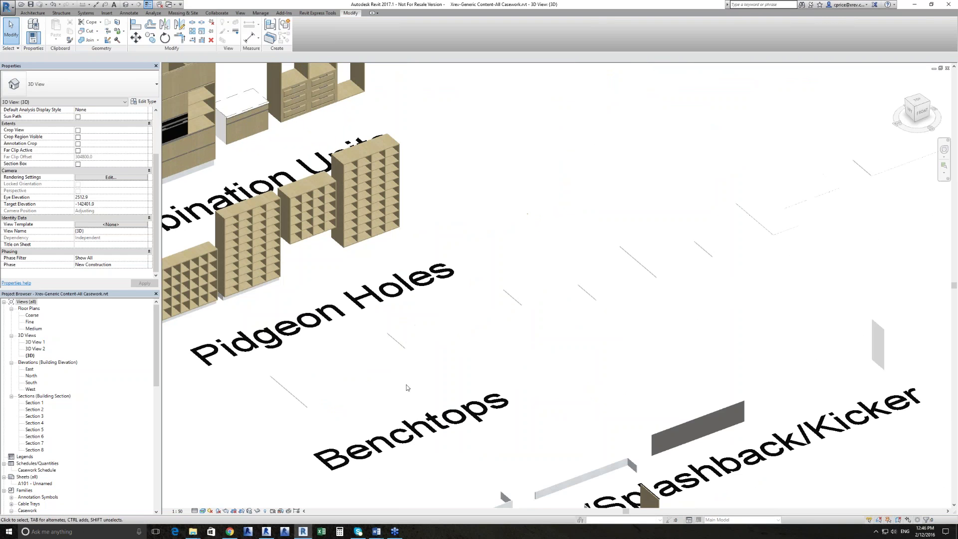
middle_click_drag(353, 370, 605, 350)
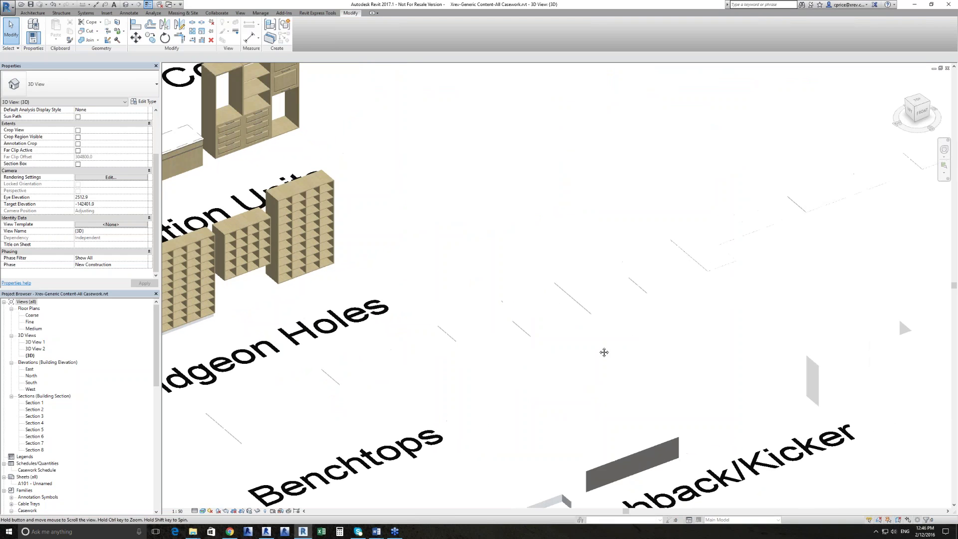
scroll(552, 390, "up", 5)
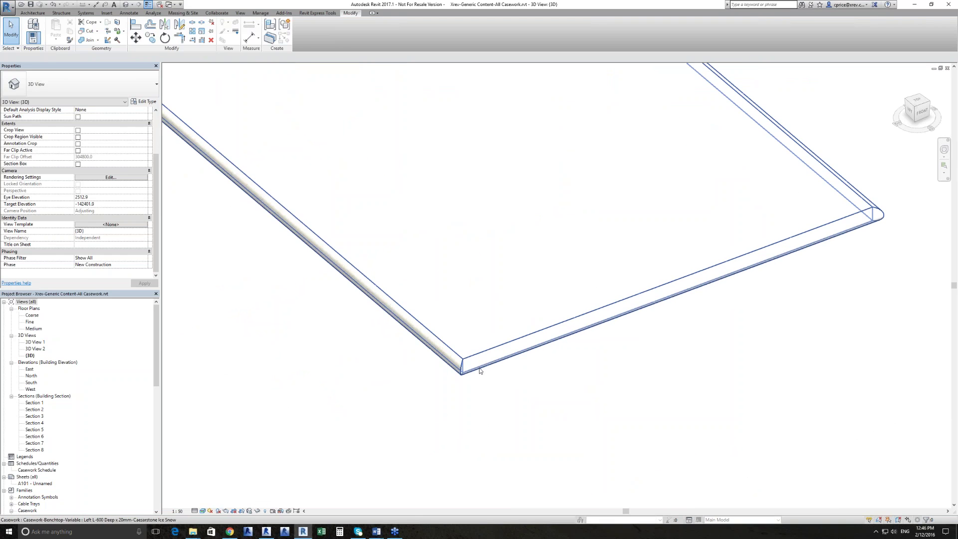
left_click(479, 370)
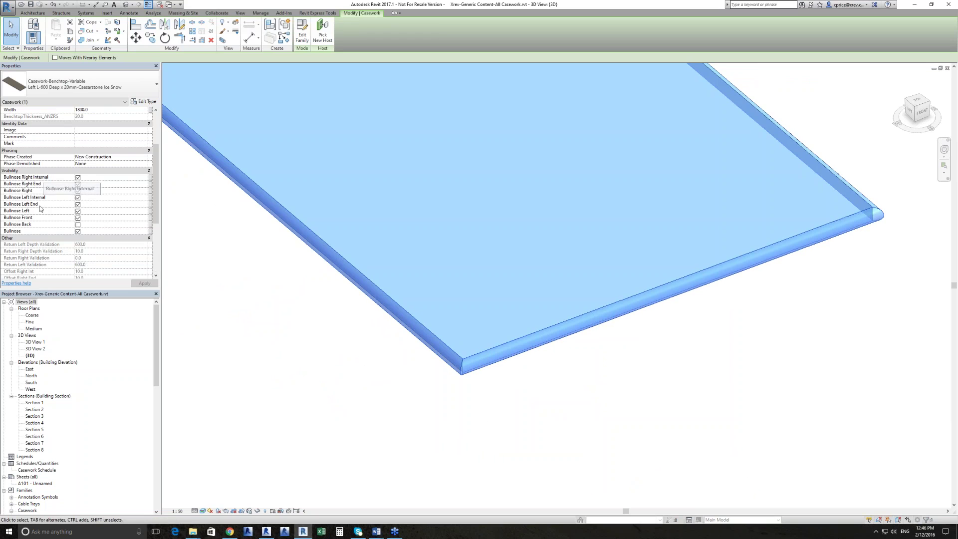
View the selected L-shaped benchtop as a whole, clear the selection, and show the full row of benchtop shapes
scroll(428, 287, "down", 6)
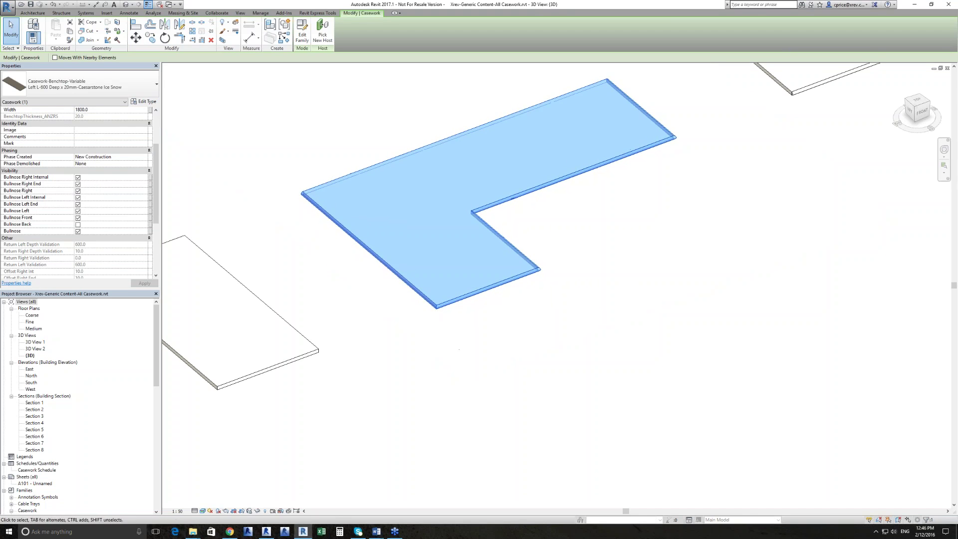
scroll(458, 362, "down", 3)
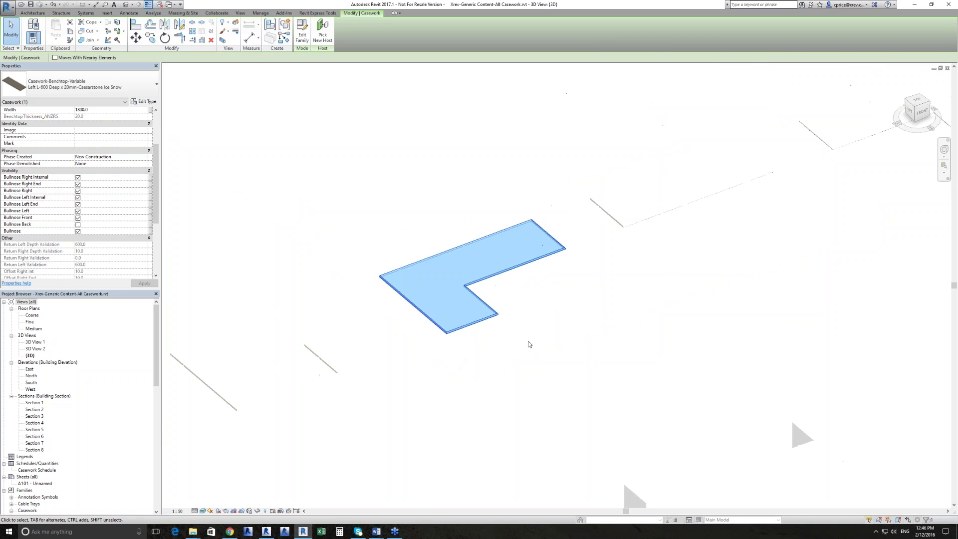
left_click(566, 305)
scroll(567, 306, "down", 4)
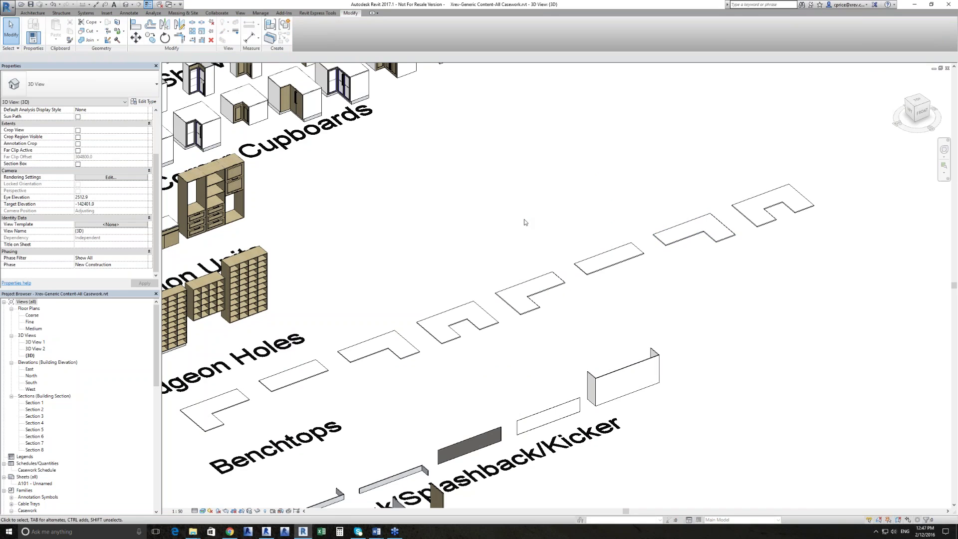
Select the first brushed aluminium barback in the Barback/Splashback/Kicker group and show its end mitre settings
scroll(524, 219, "down", 2)
middle_click_drag(515, 312, 563, 238)
scroll(422, 366, "up", 5)
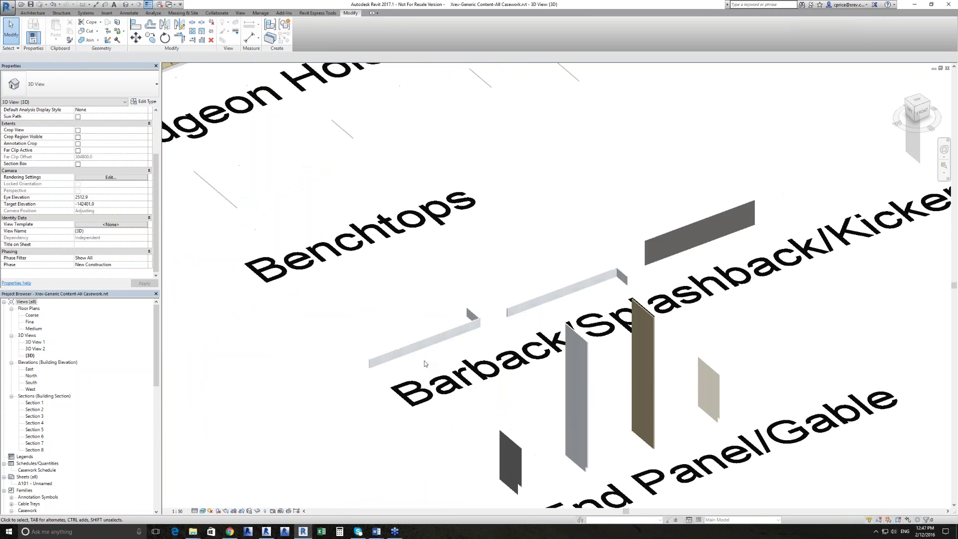
scroll(411, 347, "down", 1)
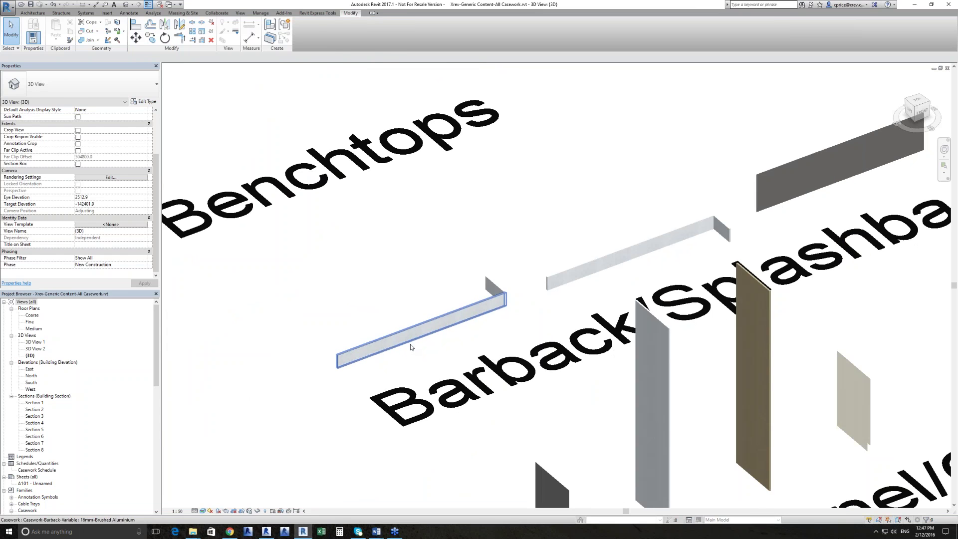
left_click(411, 345)
mouse_move(508, 299)
left_mouse_down()
mouse_move(434, 327)
mouse_move(507, 302)
left_mouse_up()
key("Escape")
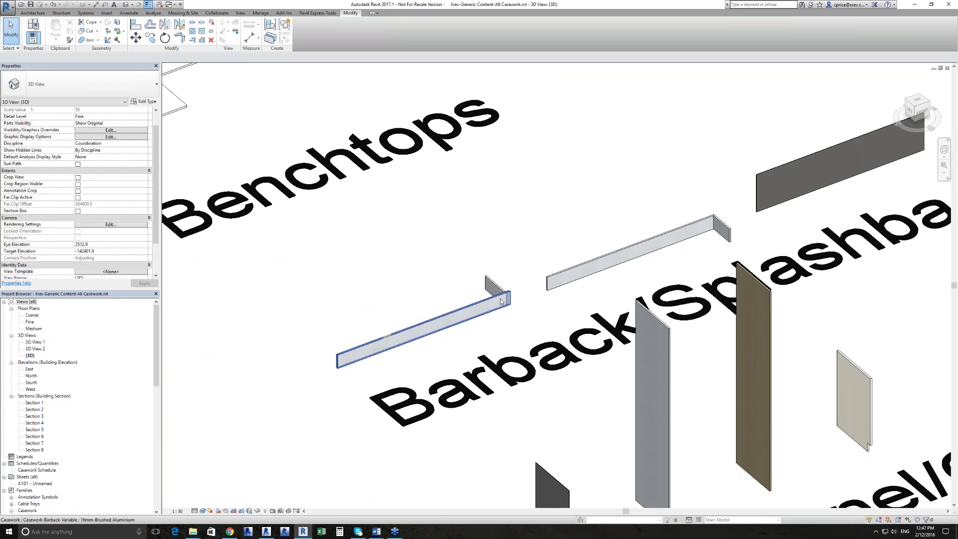
left_click(499, 299)
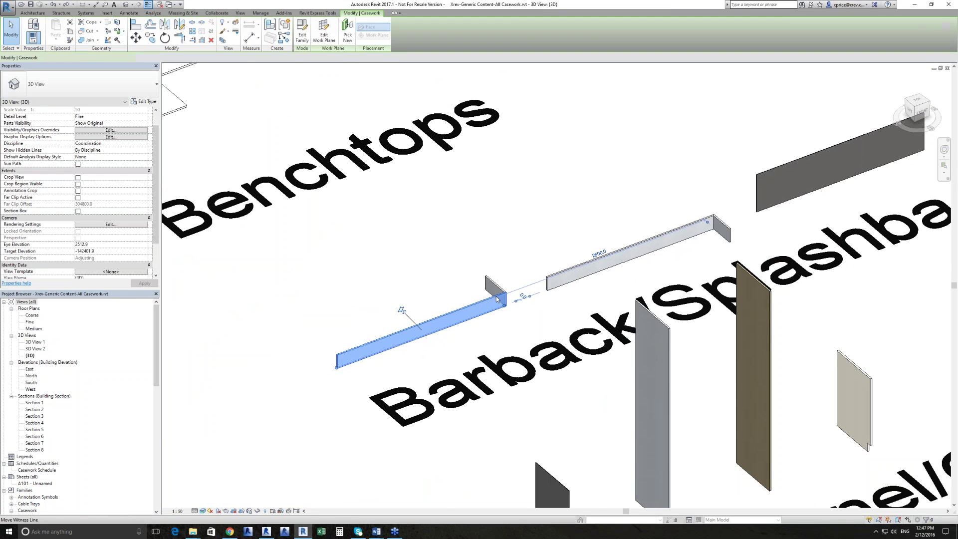
scroll(497, 299, "up", 3)
scroll(497, 300, "up", 1)
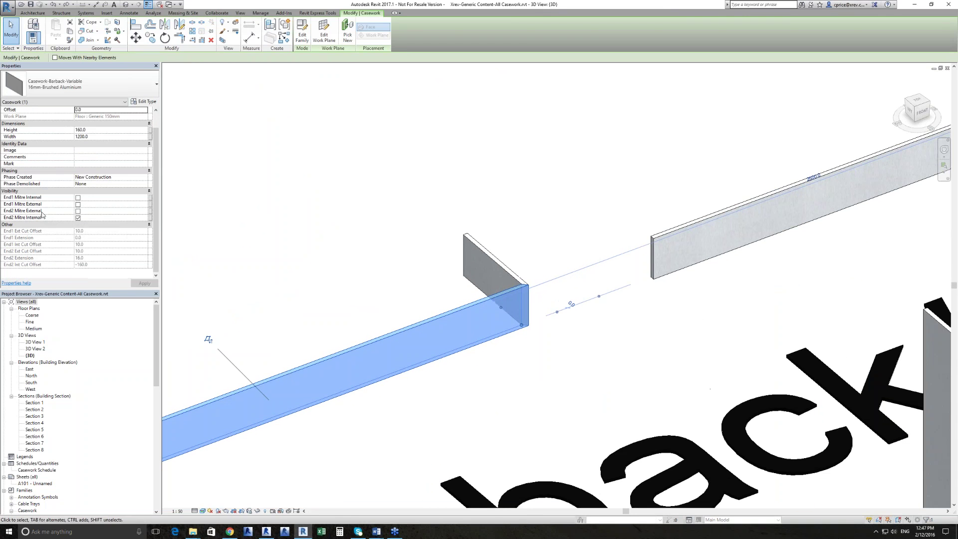
Clear the barback selection and inspect the corner where it meets the adjoining return piece up close
left_click(322, 222)
scroll(502, 271, "up", 3)
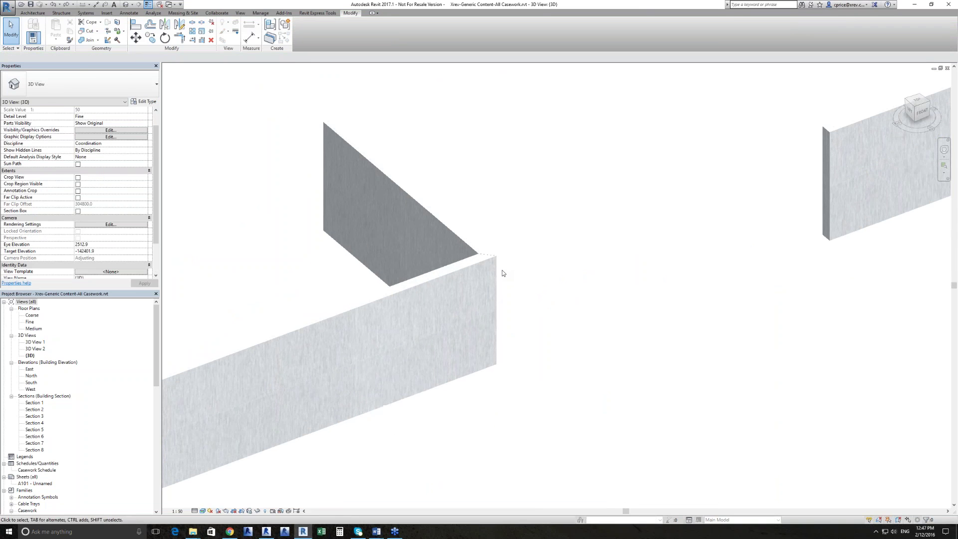
scroll(502, 270, "up", 2)
scroll(489, 253, "down", 2)
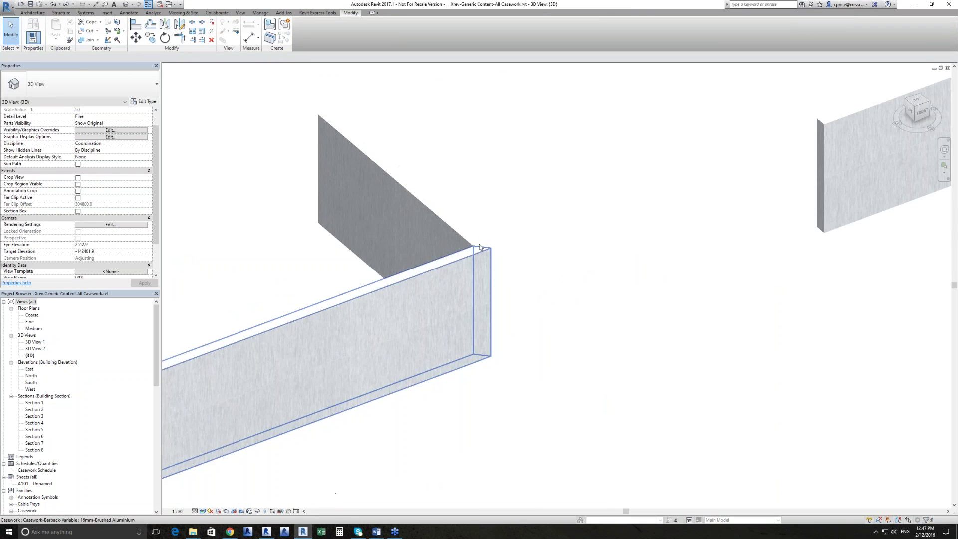
Select the tall panels in the End Panel/Gable group to show their properties, and clear the selection
scroll(461, 263, "down", 6)
scroll(390, 245, "down", 5)
left_click(475, 309)
scroll(519, 335, "up", 2)
left_click(539, 333)
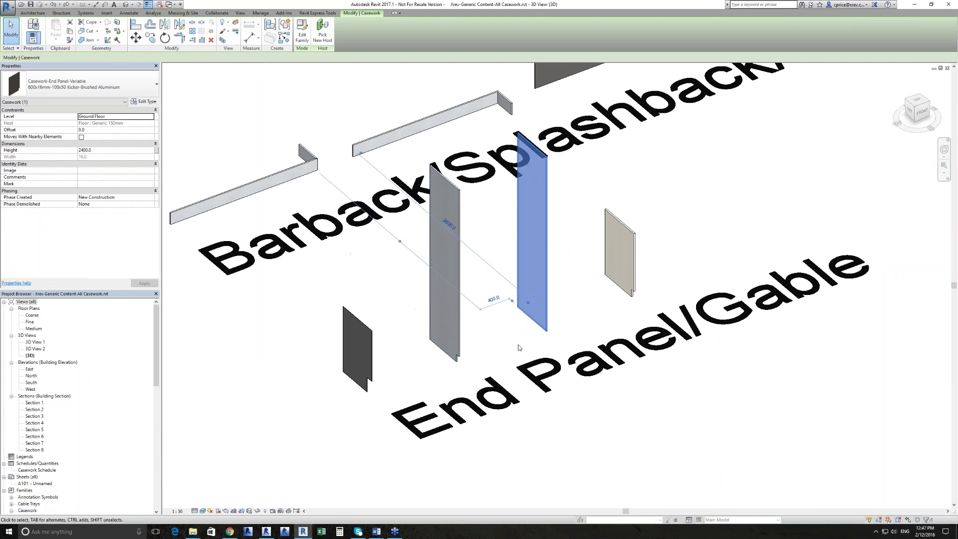
left_click(518, 344)
scroll(486, 280, "down", 2)
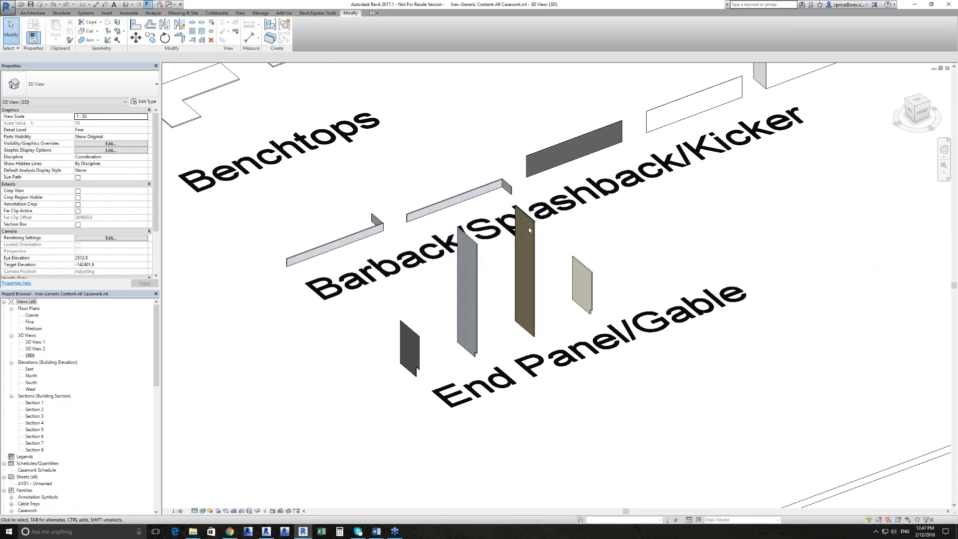
Review the splashback and benchtop rows, and examine the Combination Units and Pidgeon Holes groups up close
middle_click_drag(648, 245, 618, 350)
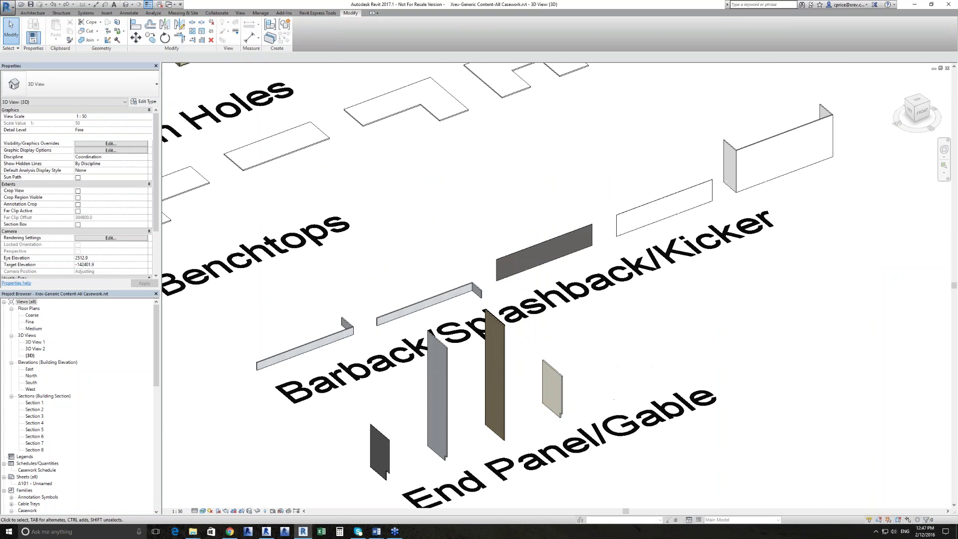
scroll(610, 350, "down", 3)
scroll(610, 351, "down", 3)
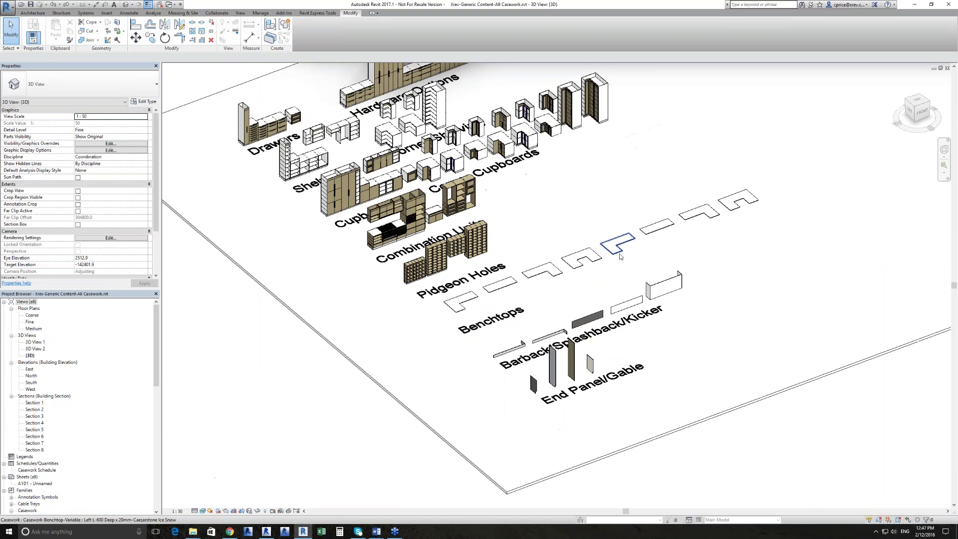
scroll(365, 253, "up", 2)
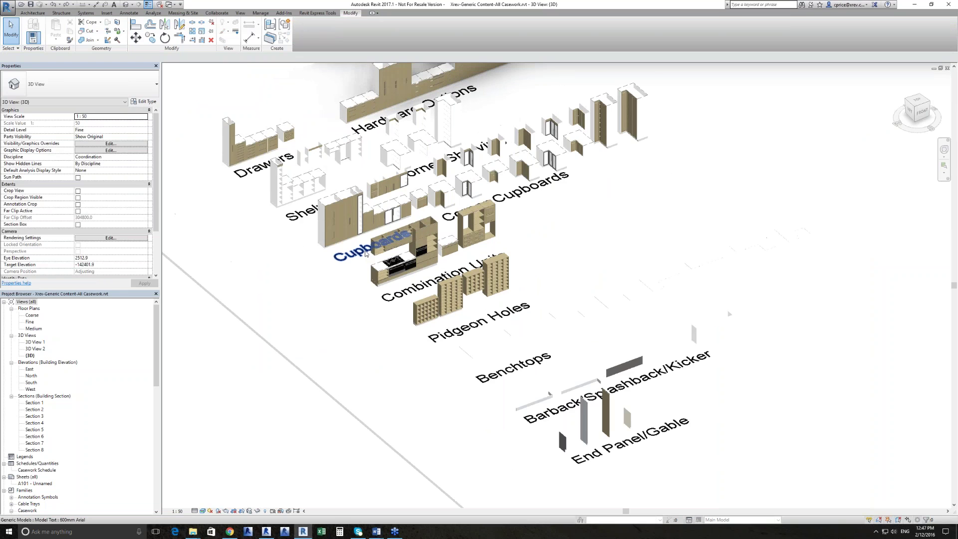
scroll(365, 254, "up", 4)
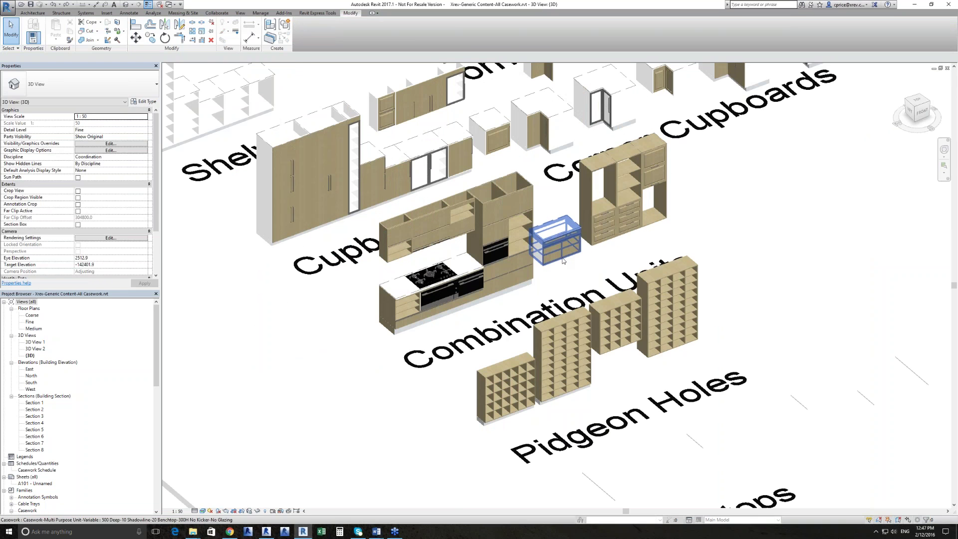
scroll(563, 259, "up", 3)
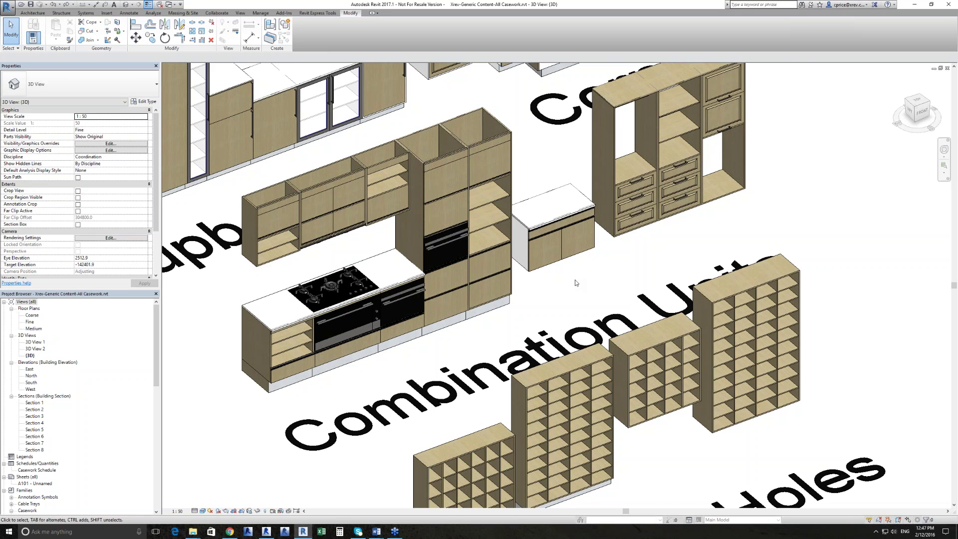
scroll(575, 283, "down", 1)
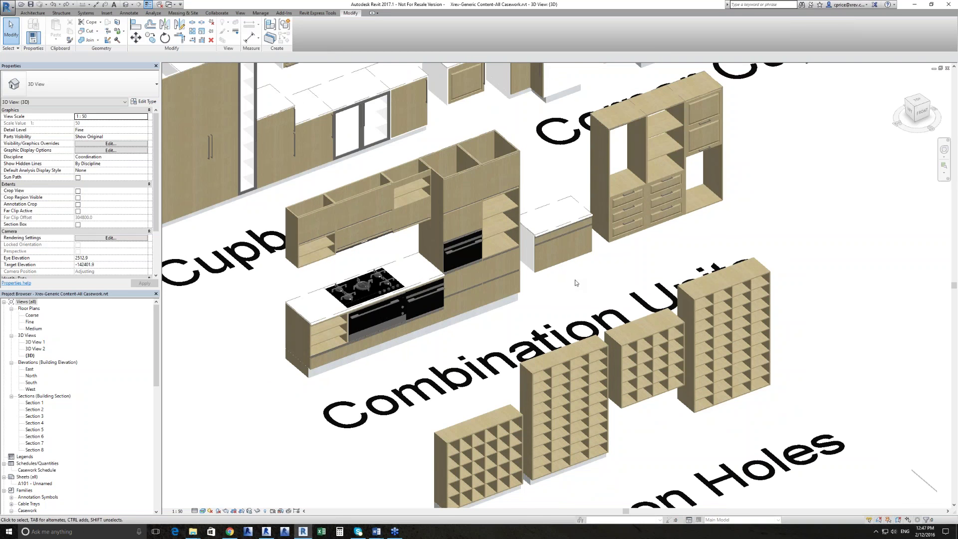
View the whole casework library, examining the Hardware Options, corner shelving and corner cupboard groups along the way
scroll(575, 283, "down", 2)
scroll(559, 314, "down", 6)
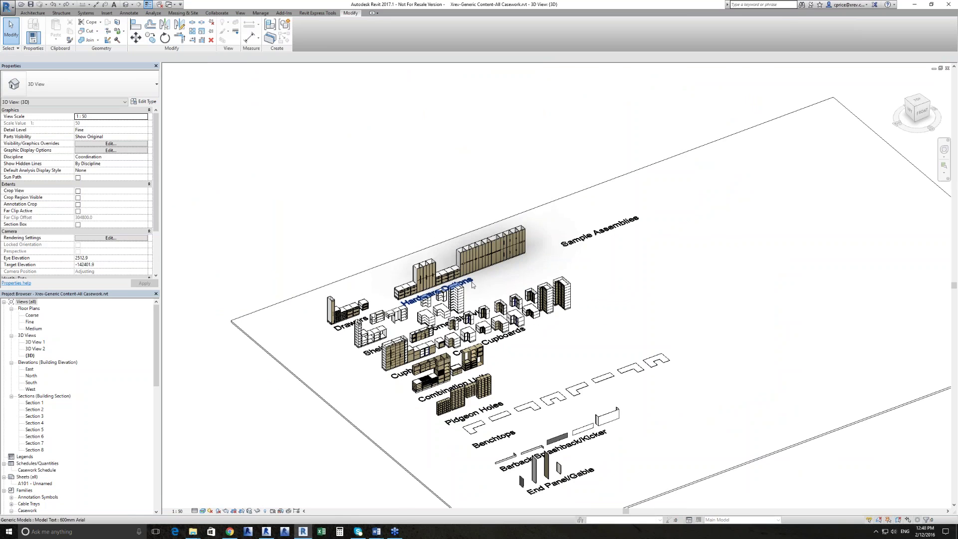
scroll(472, 282, "up", 1)
scroll(471, 283, "up", 2)
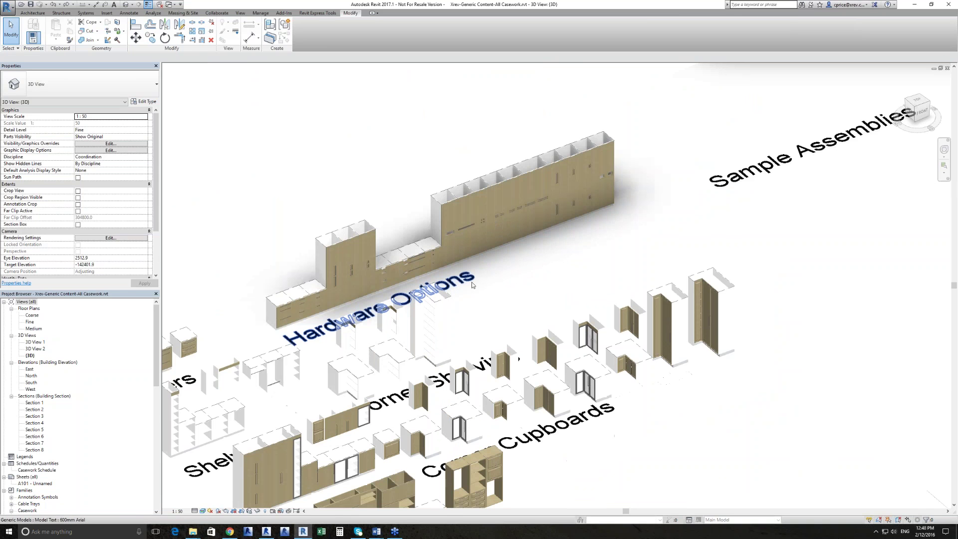
scroll(471, 282, "up", 1)
middle_click_drag(471, 283, 470, 187)
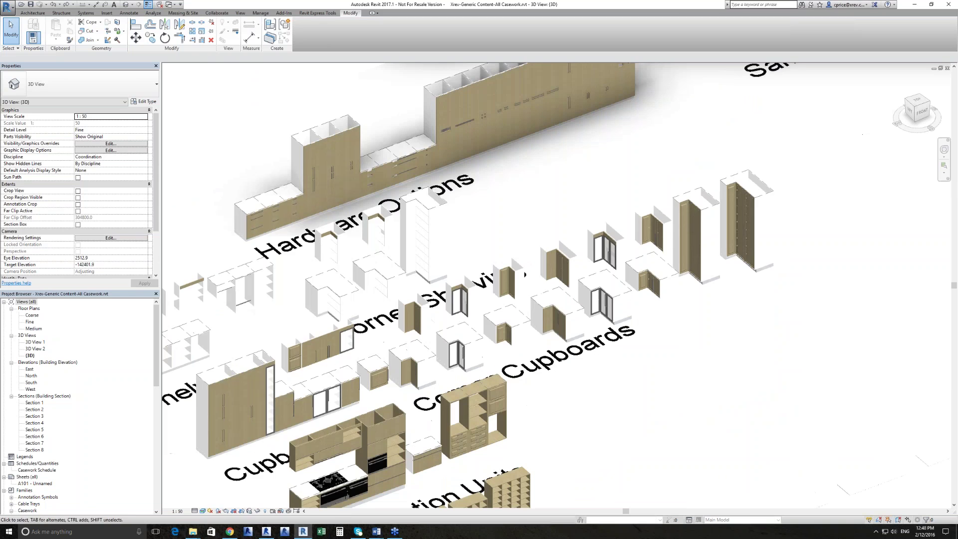
scroll(569, 174, "down", 3)
middle_click_drag(742, 351, 682, 281)
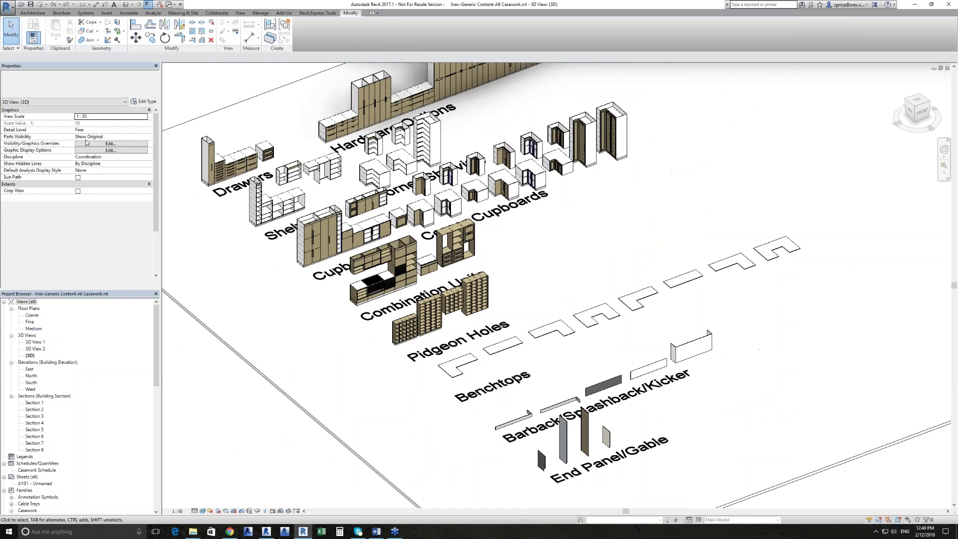
Switch to the 3D view of Xrev-Generic Content-All Parking2.rvt and examine the parking rows and pedestrian crossing up close
left_click(172, 5)
left_click(260, 33)
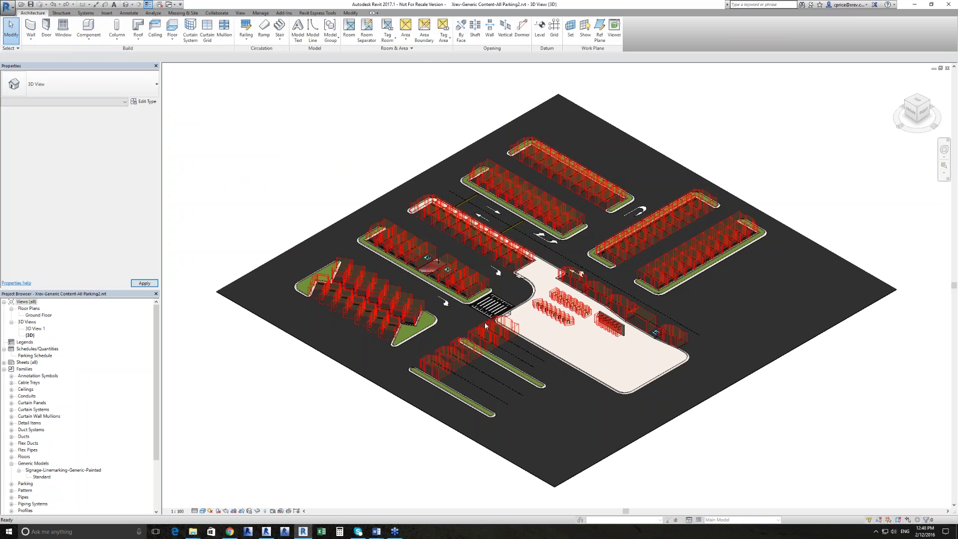
scroll(543, 288, "up", 2)
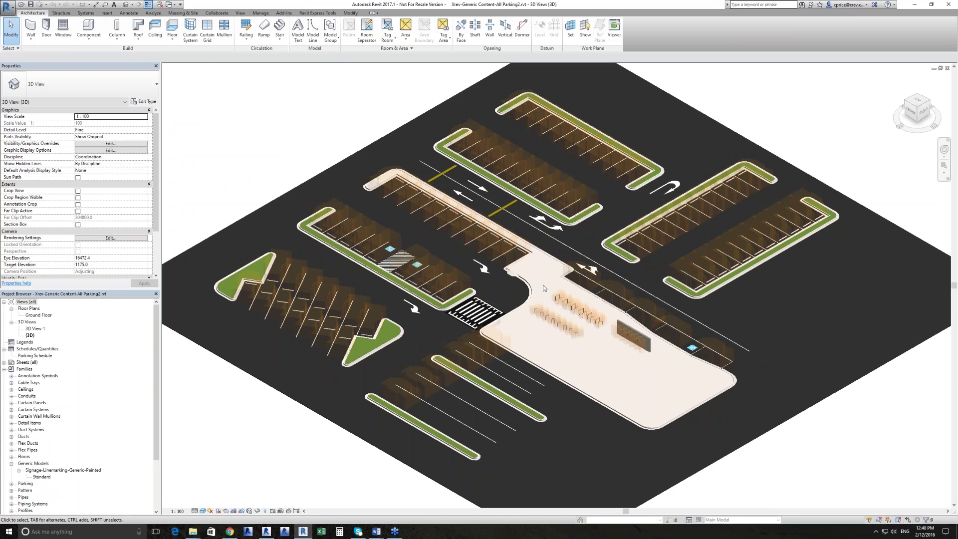
scroll(499, 266, "up", 3)
middle_click_drag(497, 265, 458, 306)
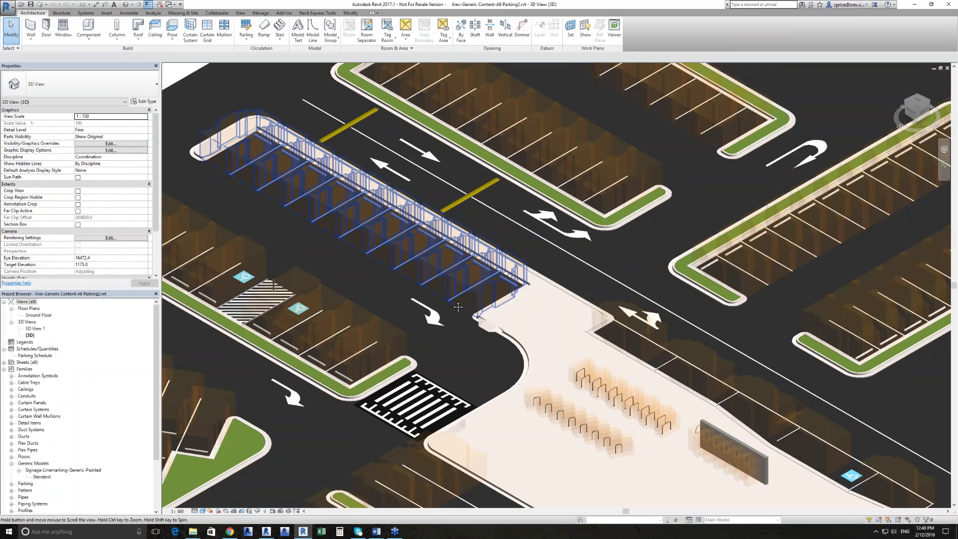
Select a bay within the multiple-bay parking row along the footpath to show its properties, and clear the selection
scroll(458, 307, "up", 3)
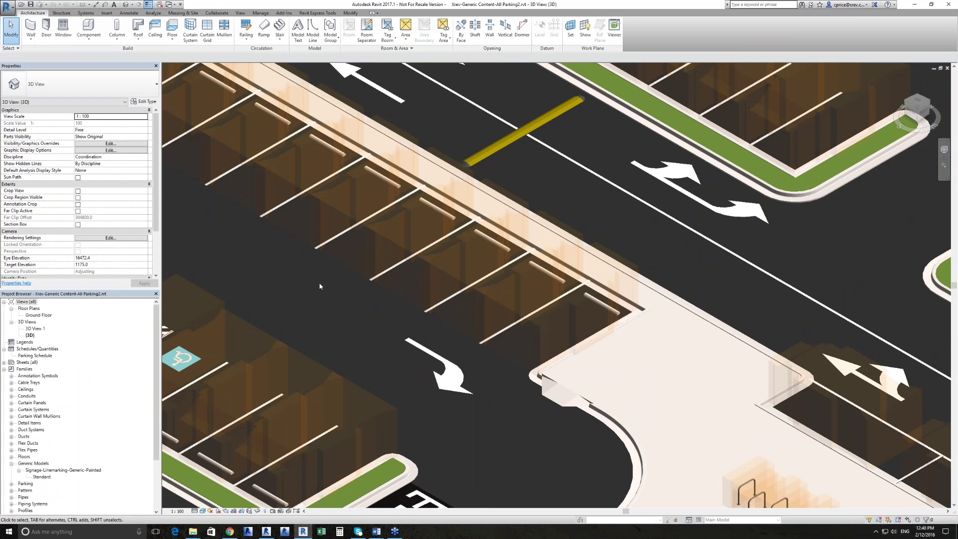
scroll(320, 286, "up", 1)
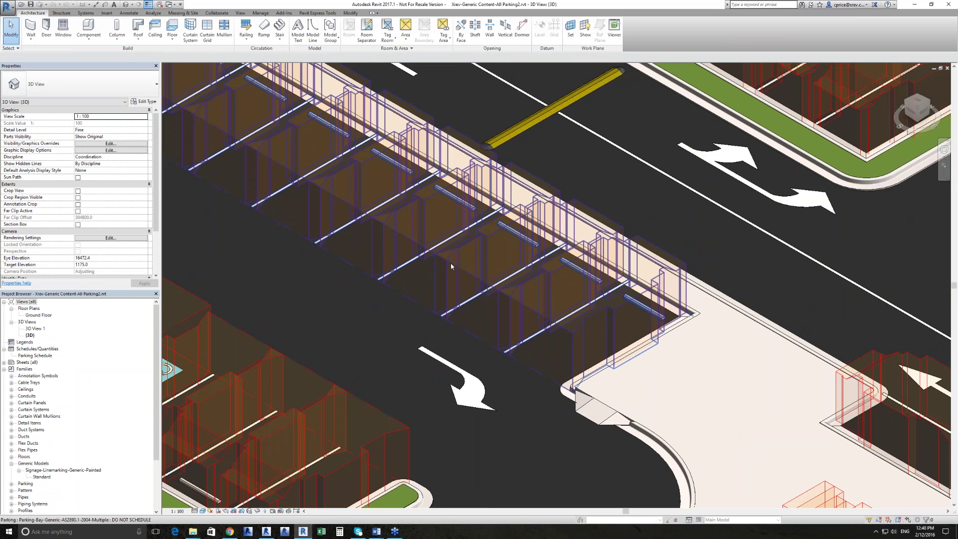
scroll(452, 267, "up", 1)
left_click(452, 266)
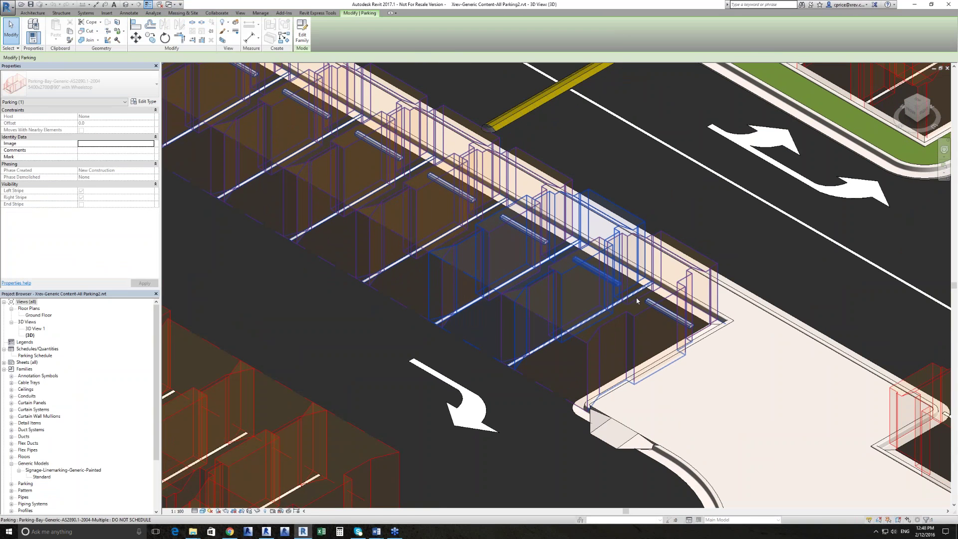
scroll(637, 300, "down", 1)
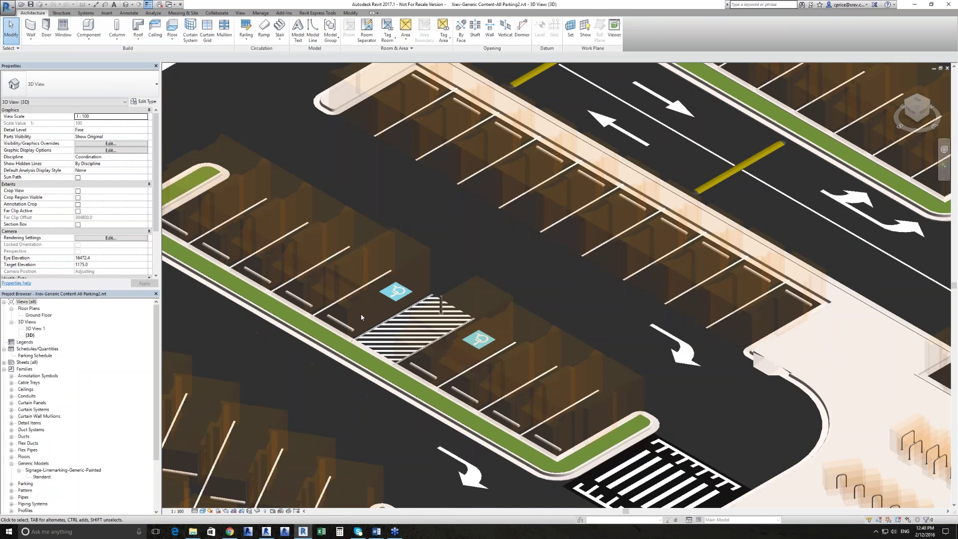
Select the striped shared space between the two disabled bays to show its properties, and view it within the surrounding parking
scroll(361, 317, "up", 4)
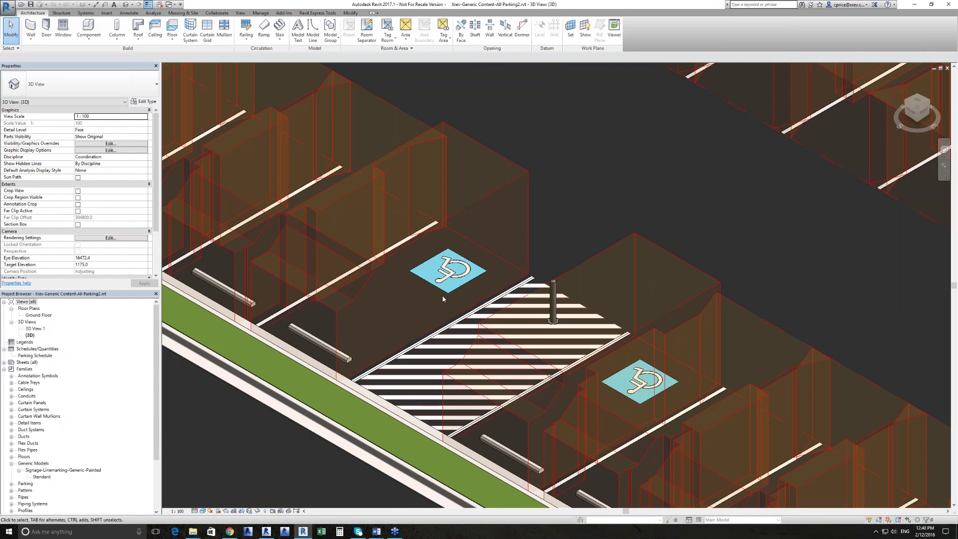
scroll(442, 299, "down", 1)
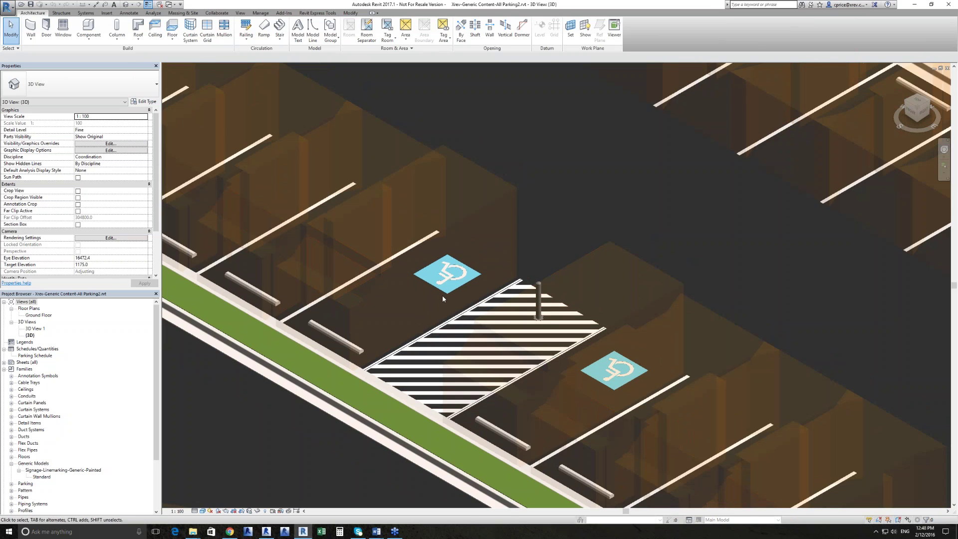
scroll(443, 298, "down", 2)
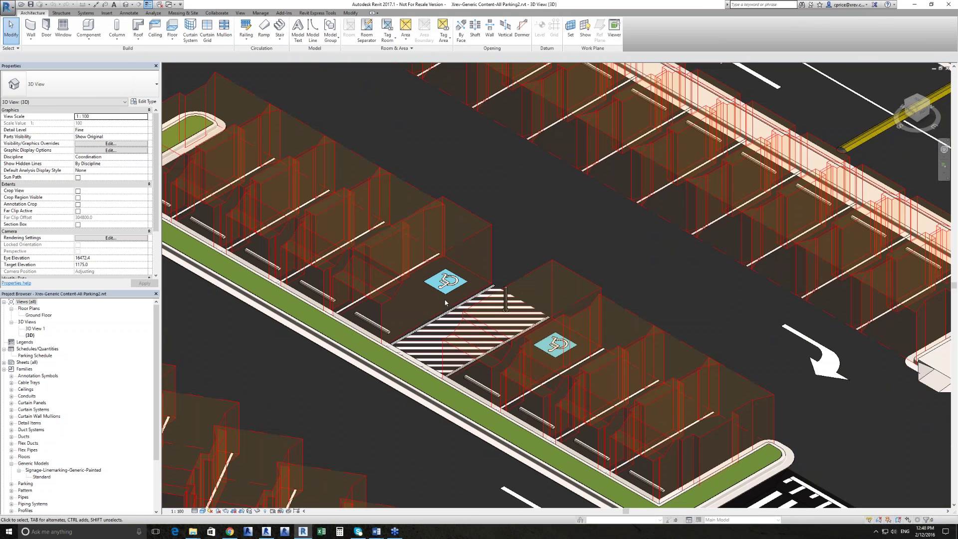
left_click(454, 316)
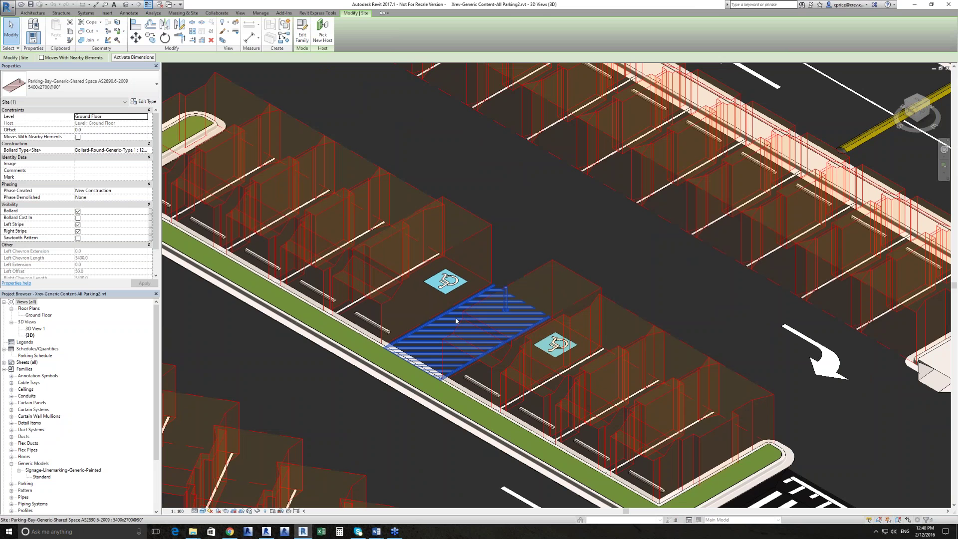
scroll(456, 320, "down", 2)
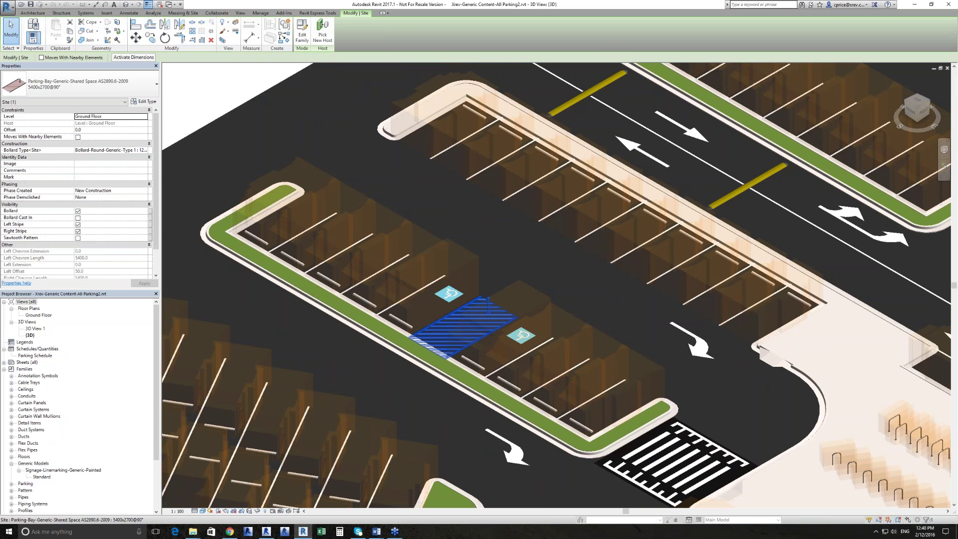
scroll(458, 319, "down", 2)
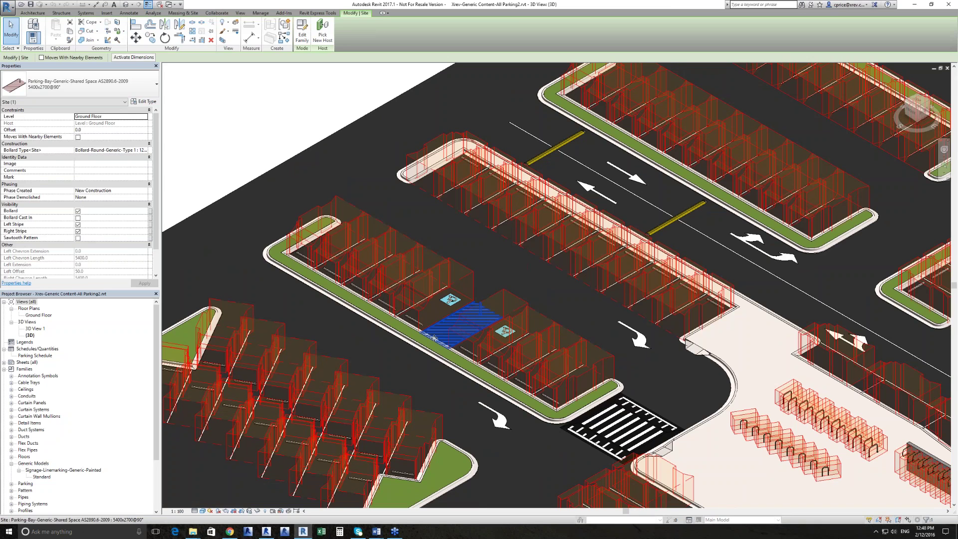
Examine the shared space and its bollard from the opposite side, and clear the selection
middle_click_drag(472, 350, 472, 350, "shift")
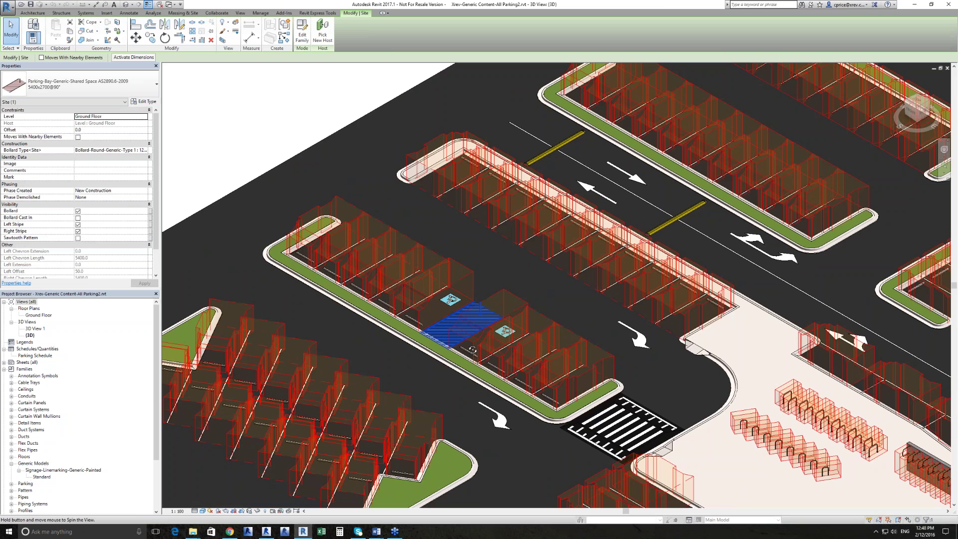
middle_click_drag(472, 350, 496, 357, "shift")
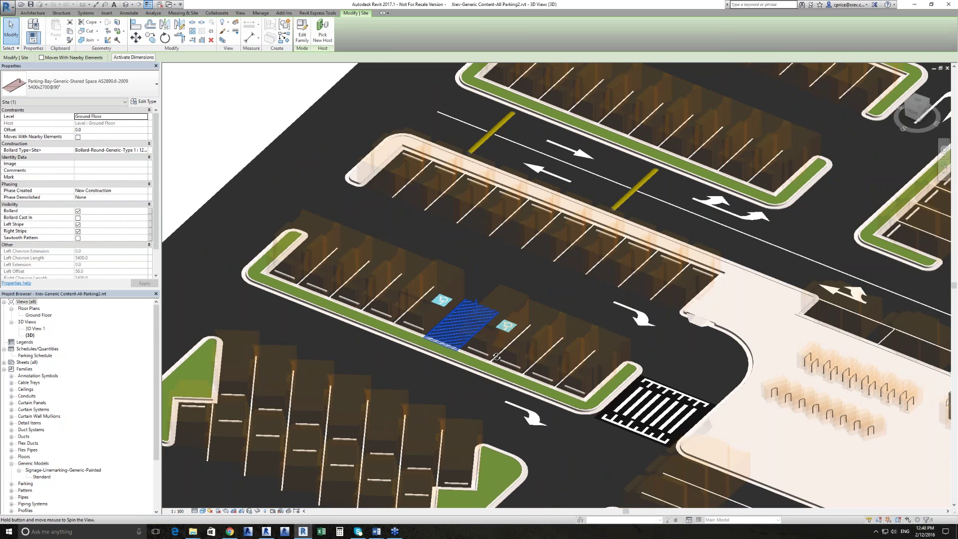
middle_click_drag(497, 356, 462, 320, "shift")
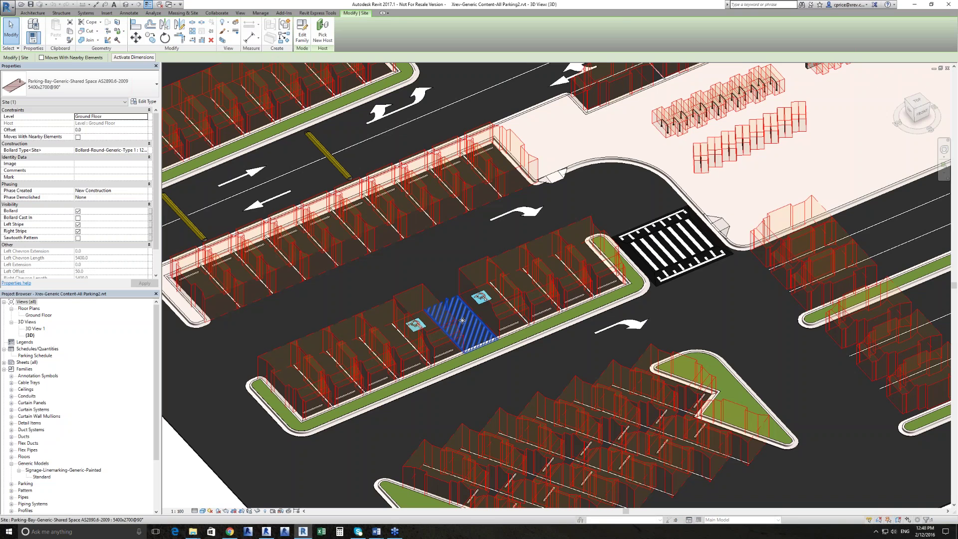
scroll(462, 319, "up", 3)
key("Escape")
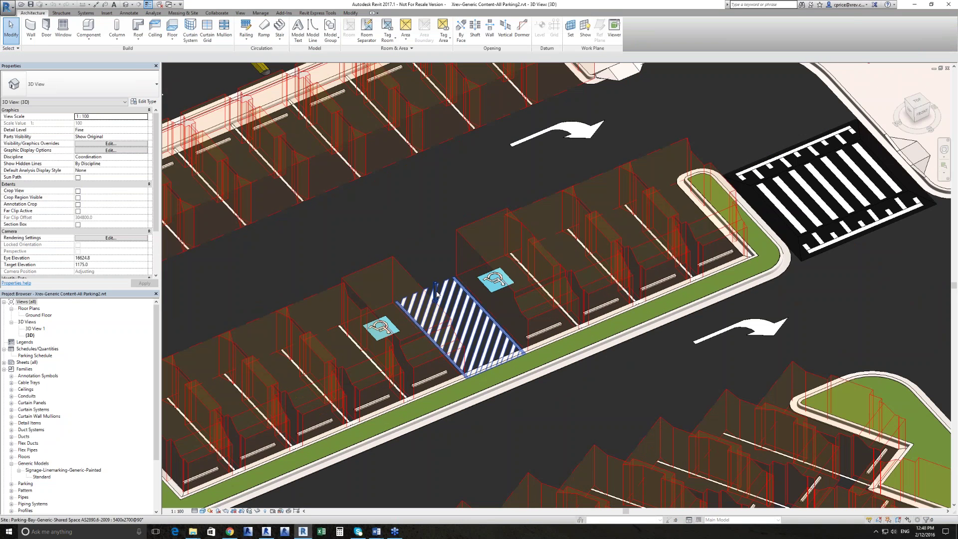
Shorten the multiple-bay row along the footpath to about 18400 mm from one end, and stretch it back to the full kerb length
mouse_move(437, 295)
middle_mouse_down("shift")
mouse_move(521, 348)
mouse_move(632, 349)
middle_mouse_up("shift")
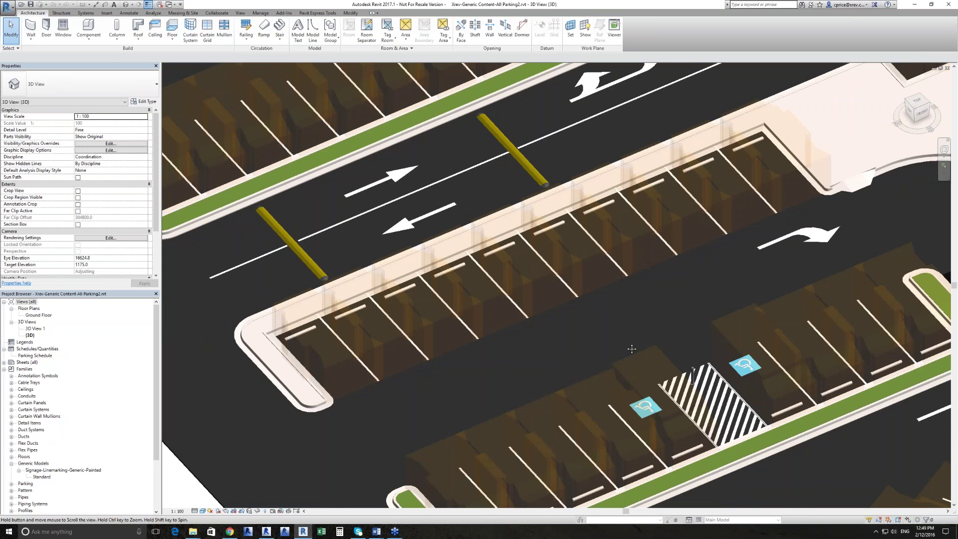
scroll(549, 357, "down", 2)
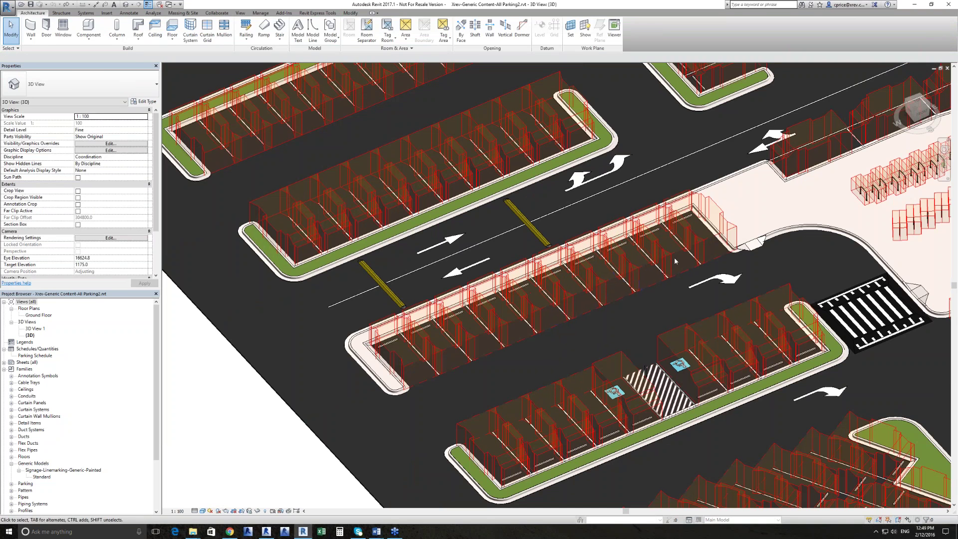
left_click(548, 297)
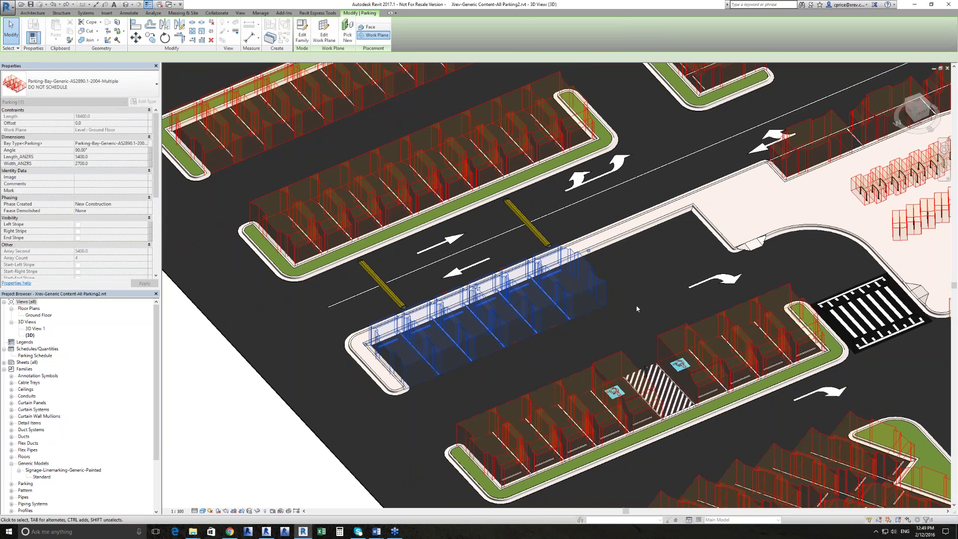
left_click(630, 316)
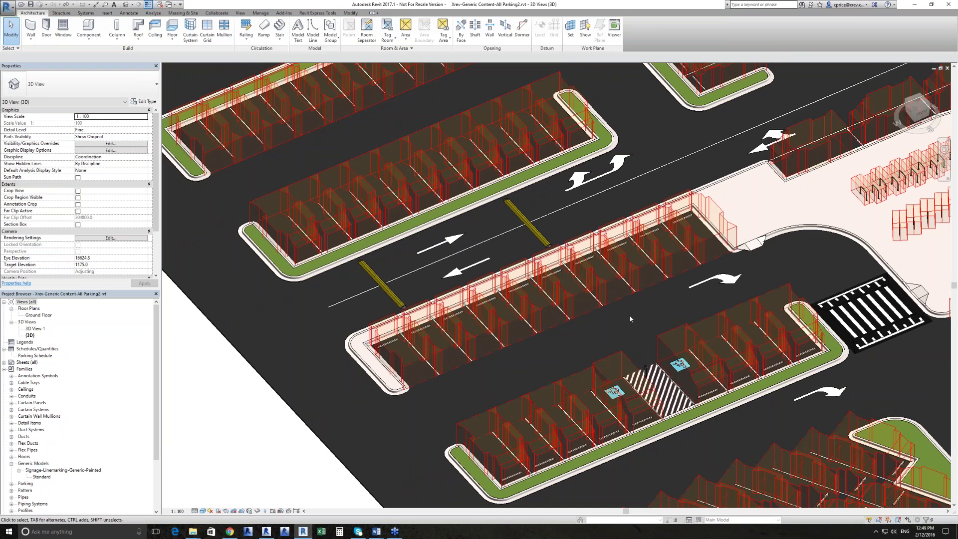
middle_click_drag(629, 319, 592, 303)
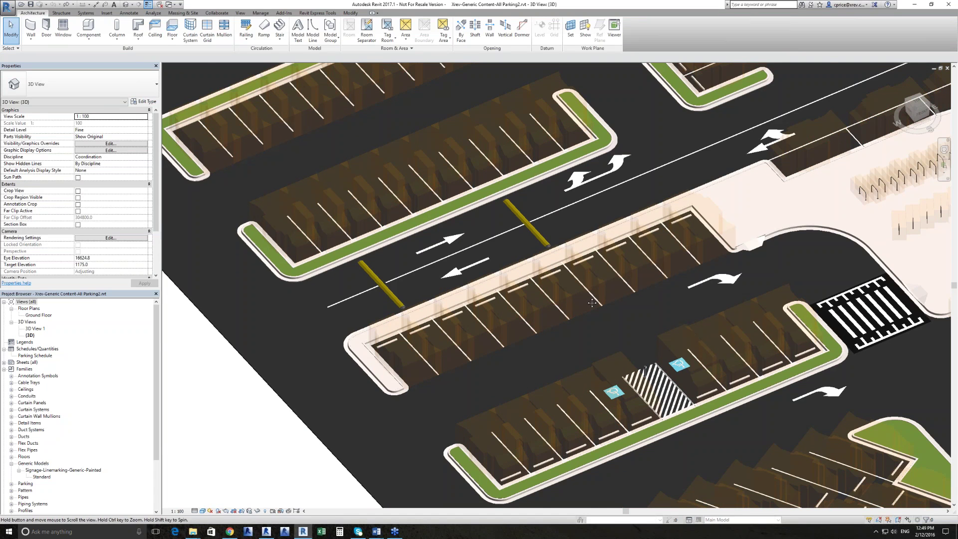
Select a single nested bay within the row along the footpath and open its type properties
middle_click_drag(592, 303, 457, 302)
left_click(429, 310)
left_click(424, 324)
key("Tab")
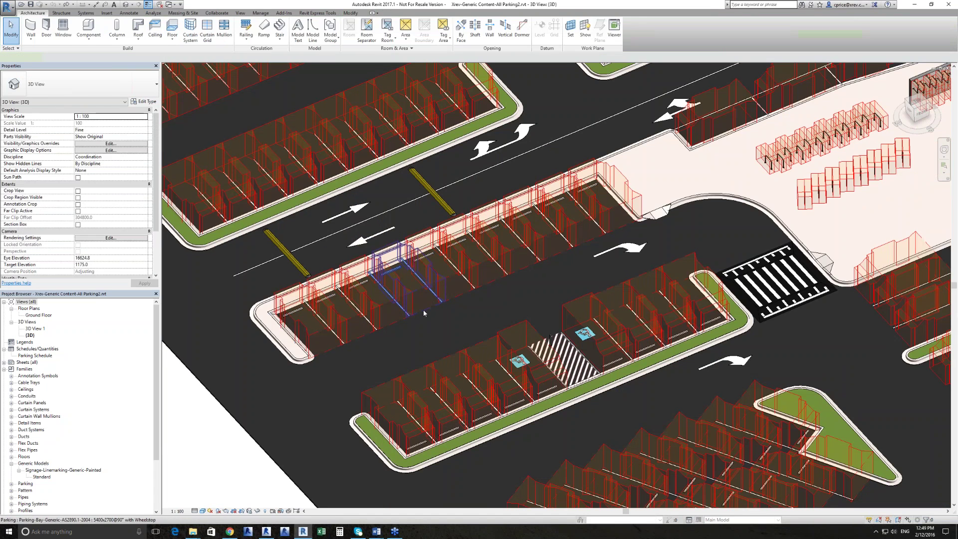
left_click(427, 309)
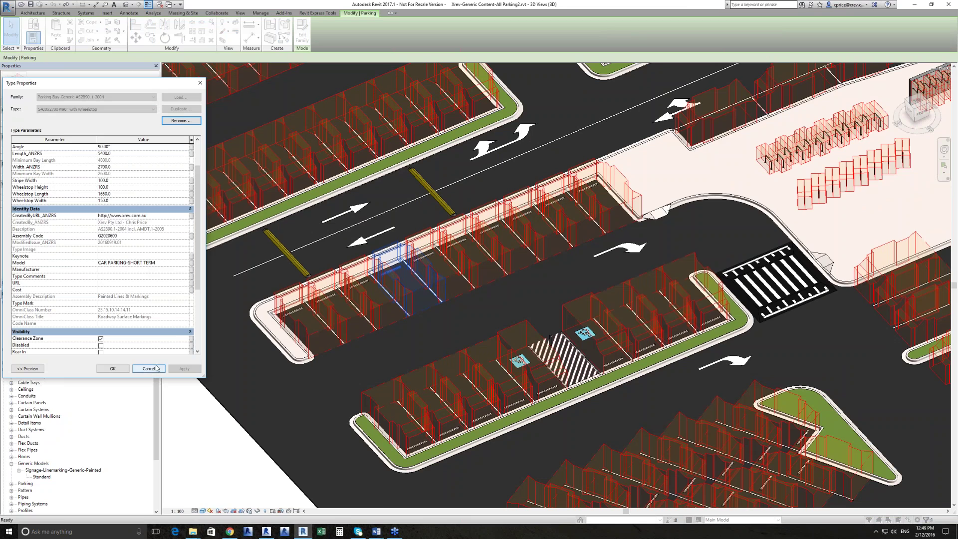
Review the bay type's material, dimension, identity and visibility parameters, including Wheelstop Tall Obstruction, and close the type properties without changes
scroll(158, 335, "down", 5)
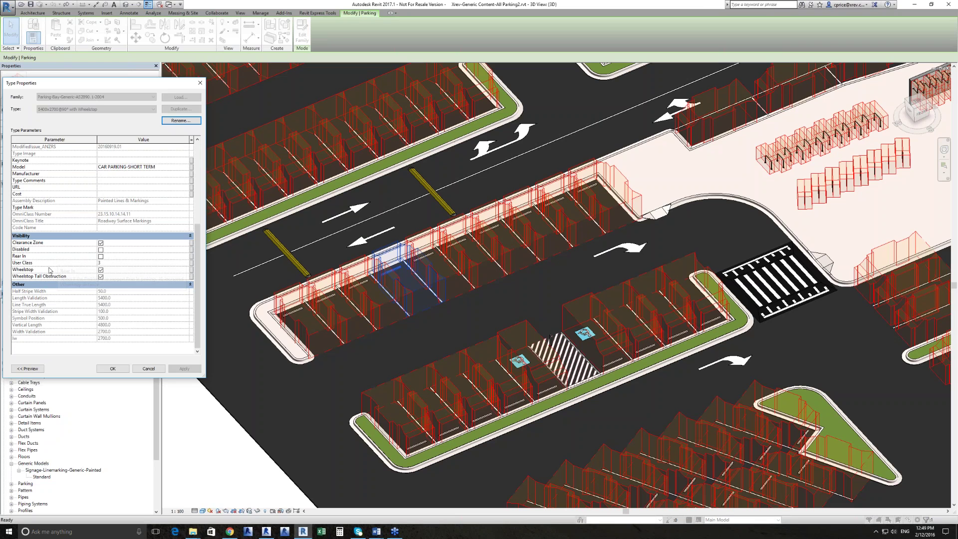
mouse_move(44, 265)
scroll(111, 251, "up", 6)
mouse_move(45, 205)
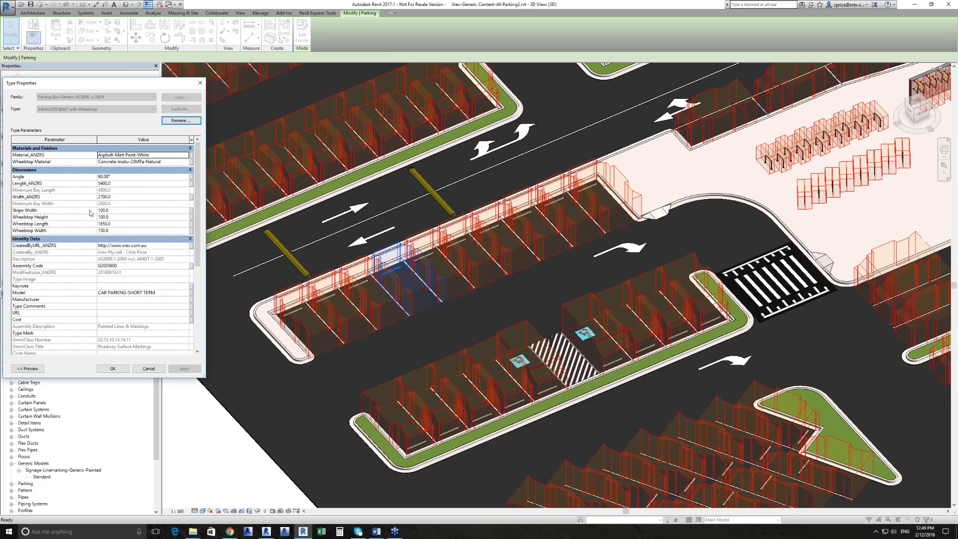
scroll(90, 212, "down", 2)
scroll(90, 213, "down", 5)
mouse_move(74, 272)
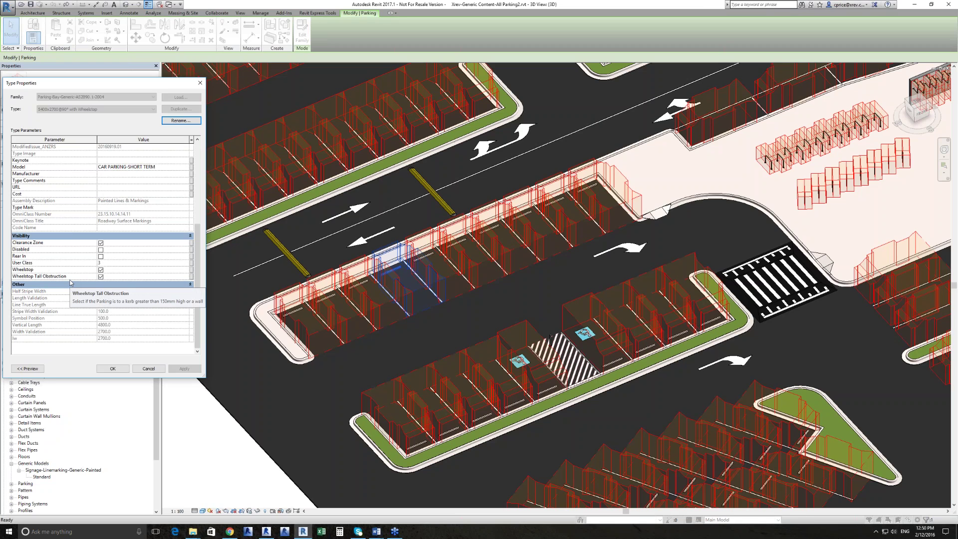
scroll(71, 280, "up", 5)
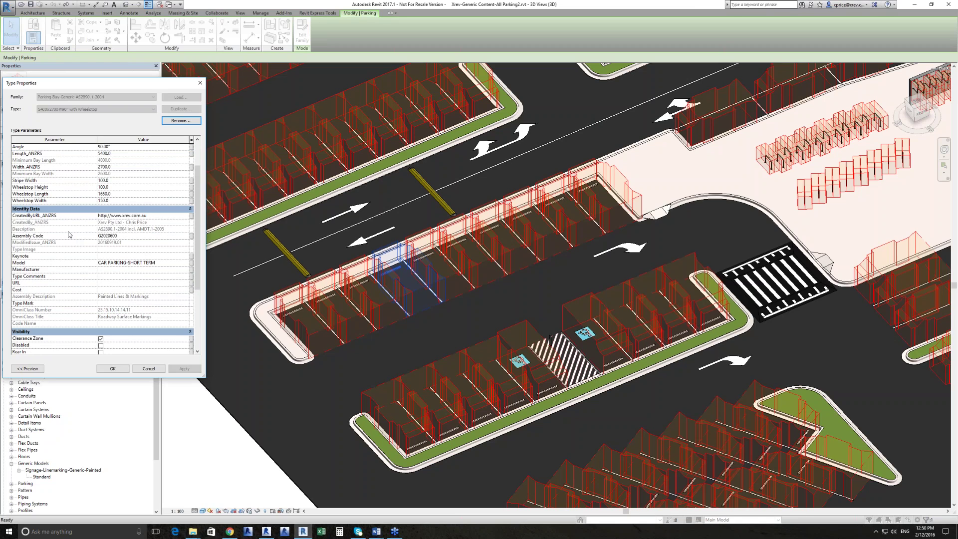
scroll(70, 234, "up", 2)
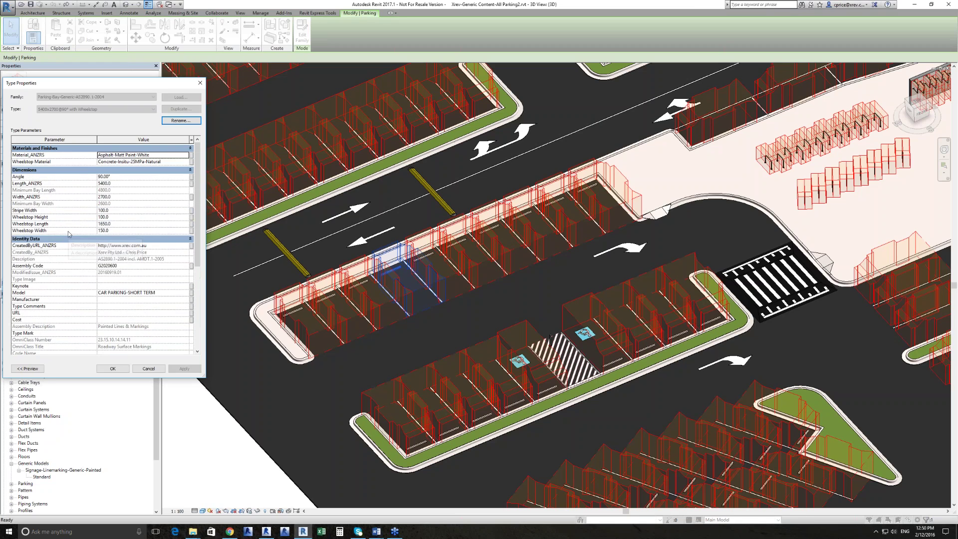
left_click(149, 369)
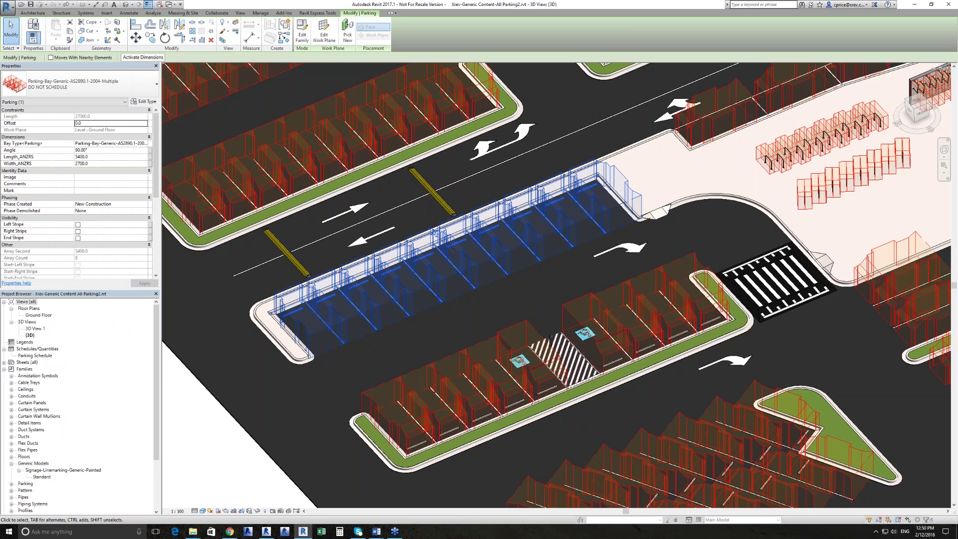
Change the bay type of the multiple-bay row along the footpath to Parking-Bay-Generic-AS2890.1-2004 : 5400x2700@60° with Wheelstop
left_click(146, 143)
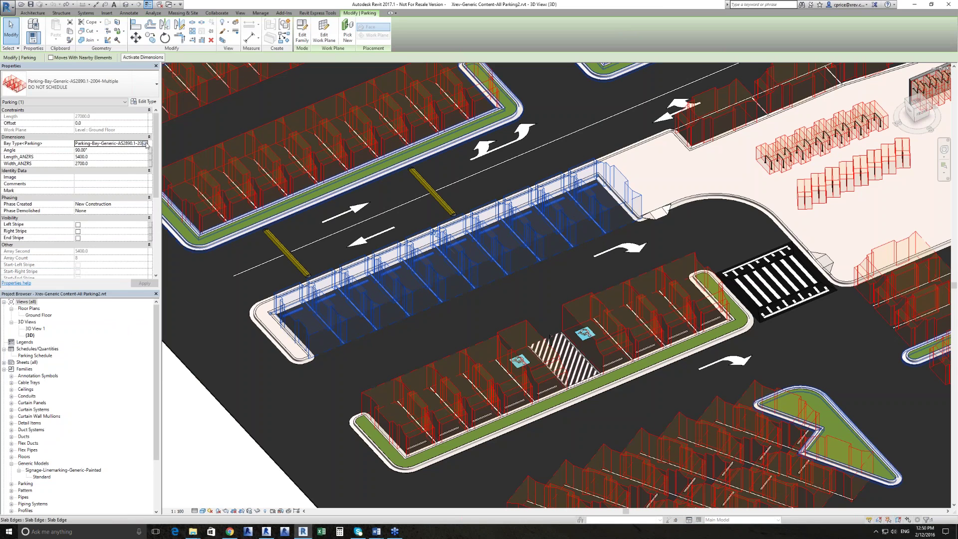
left_click(146, 144)
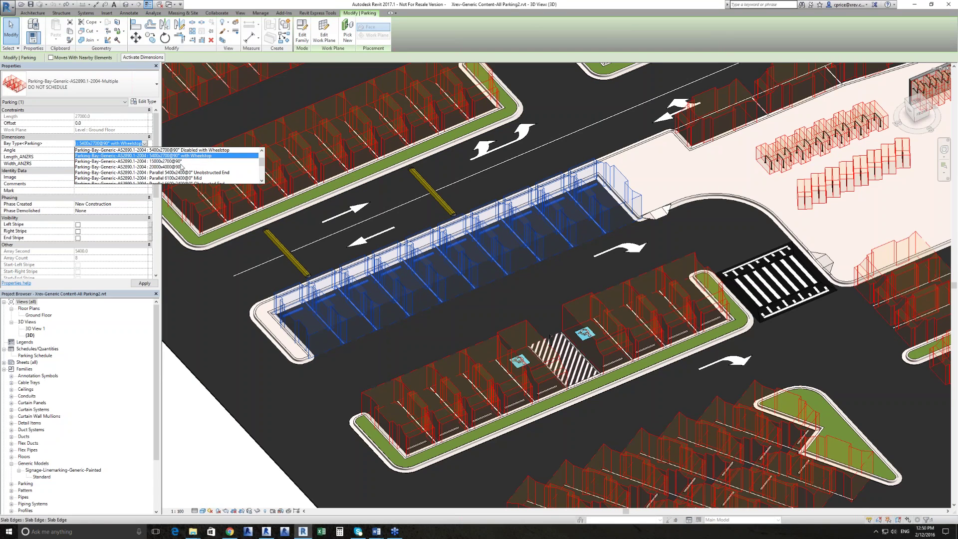
scroll(182, 167, "up", 3)
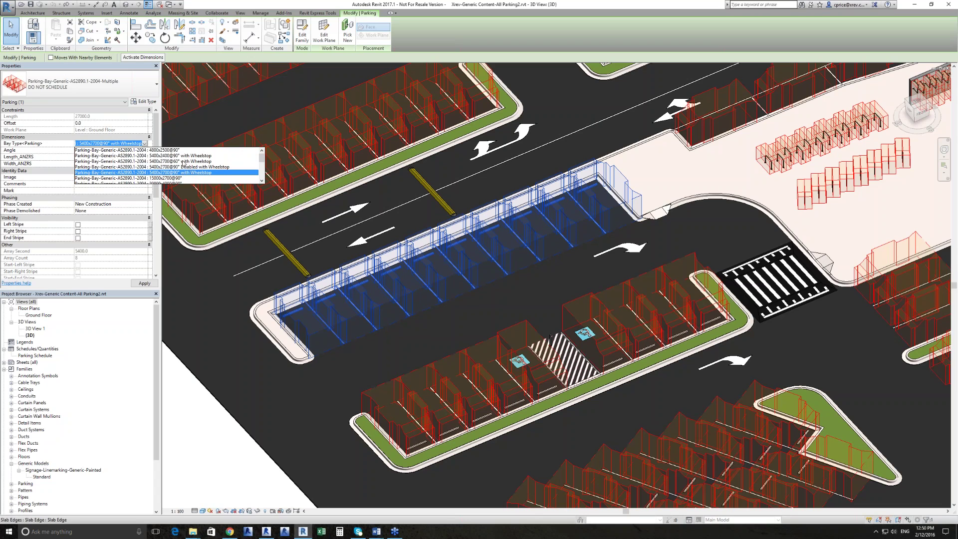
left_click(183, 162)
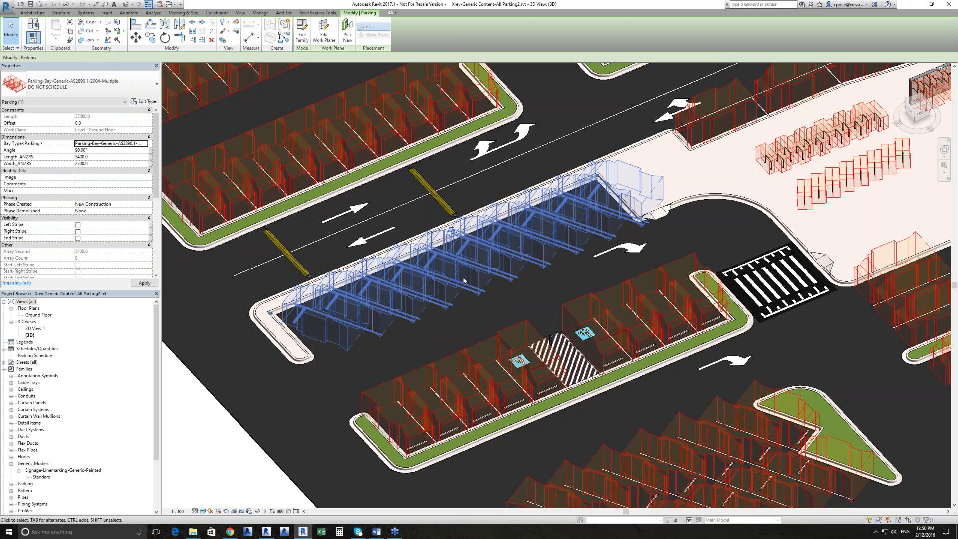
Set the row's angle to 60° and clear the selection
left_click(97, 150)
type("60")
key("Return")
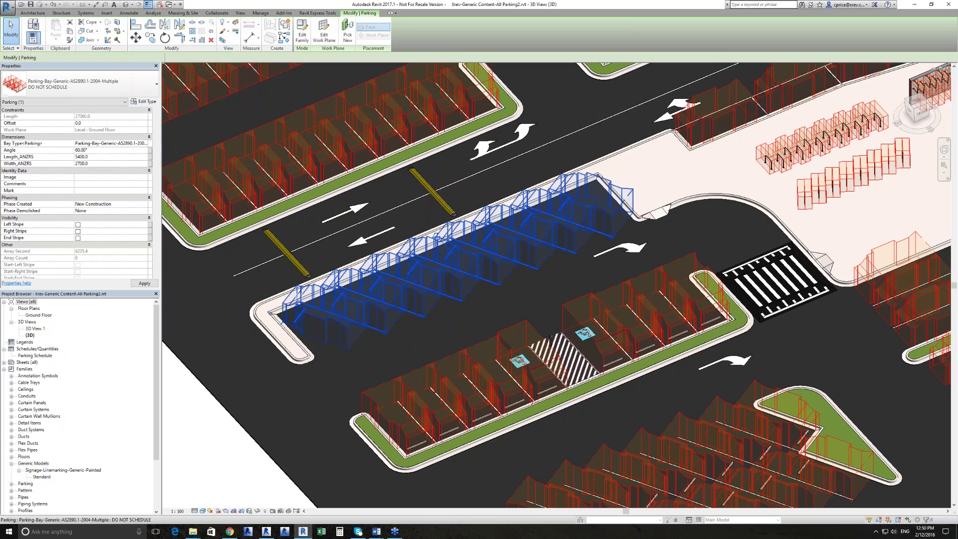
key("Escape")
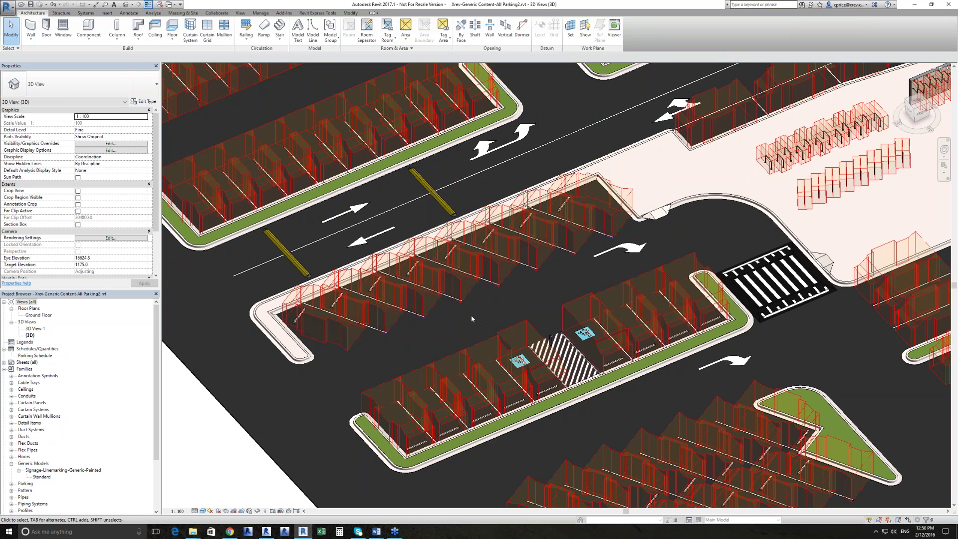
Reselect the angled row, clear the selection, and undo the angle change
left_click(413, 310)
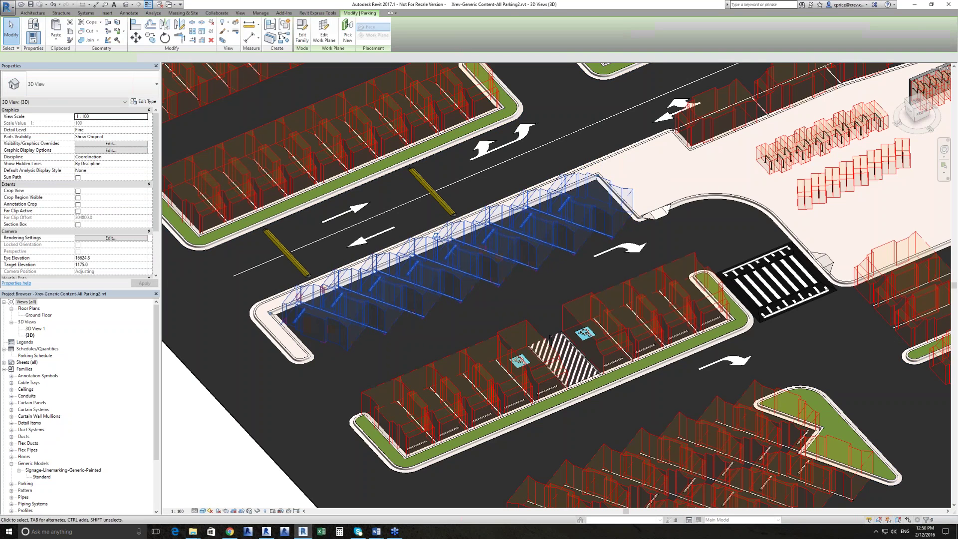
left_click(492, 307)
key("ctrl+z")
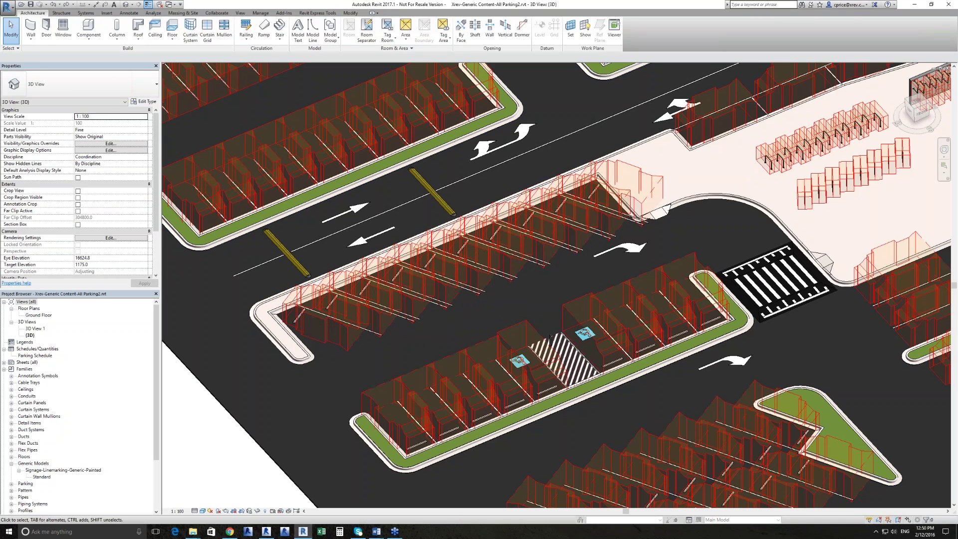
Undo the remaining bay type change on the parking row along the footpath
key("ctrl+y")
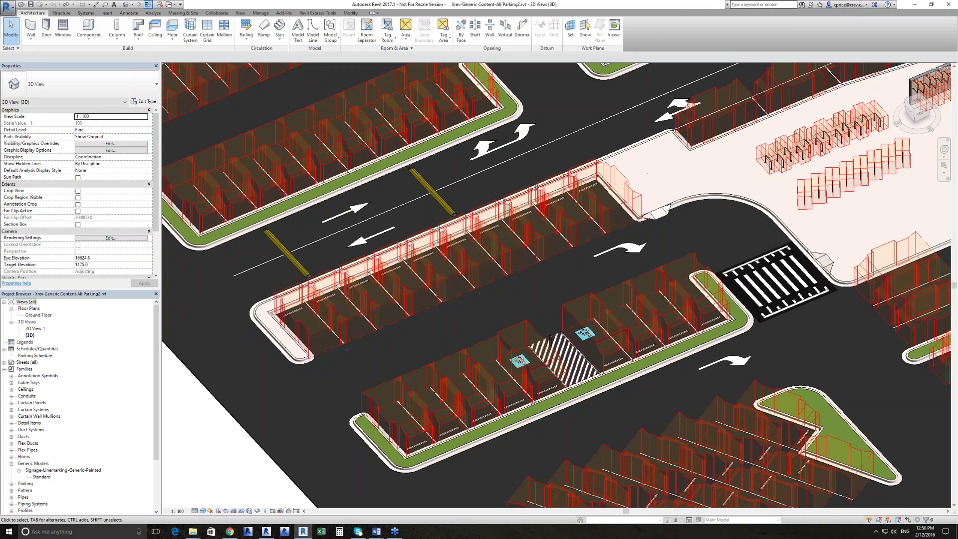
Review the road hump's type parameters, including materials, dimensions and Profile Type, close them without changes and clear the selection
middle_click_drag(463, 338, 538, 414)
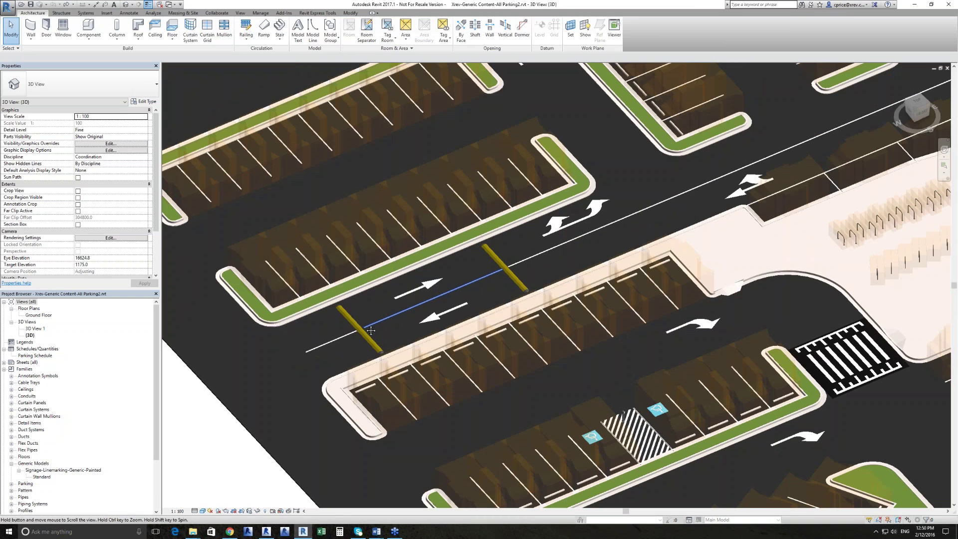
left_click(371, 330)
scroll(398, 309, "up", 3)
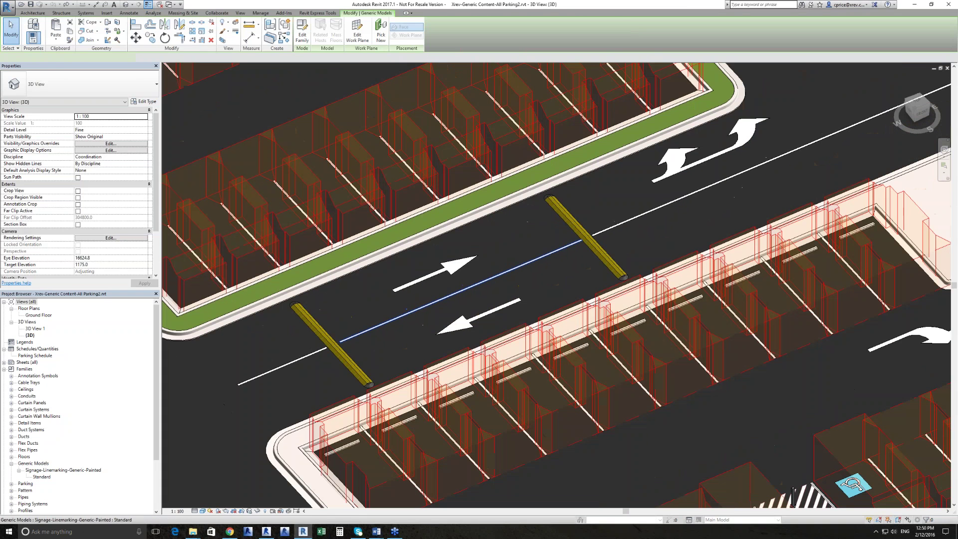
left_click(559, 213)
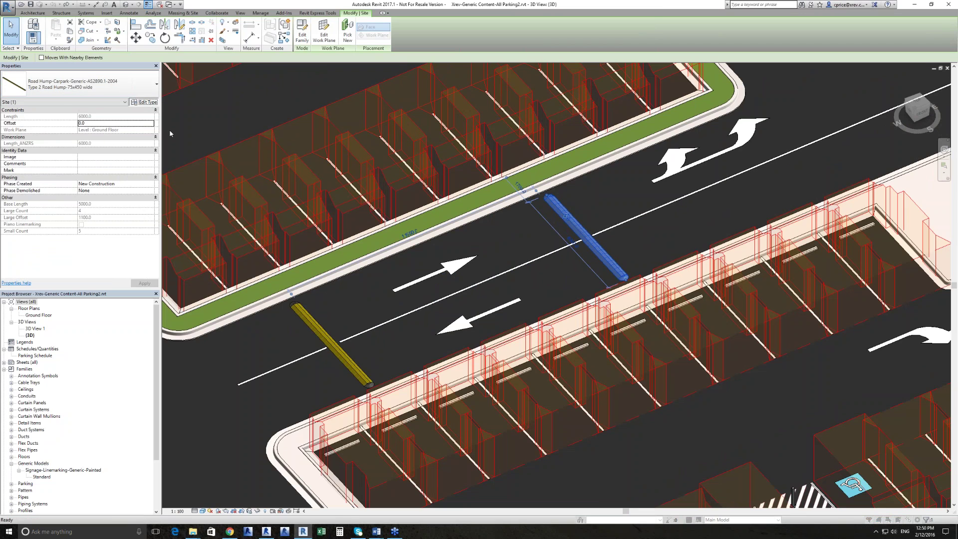
left_click(144, 102)
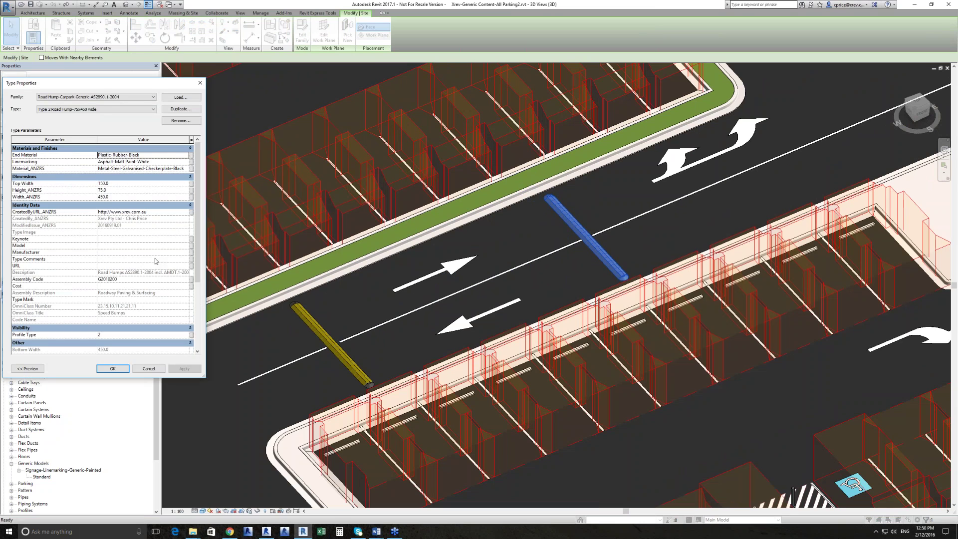
scroll(156, 261, "down", 4)
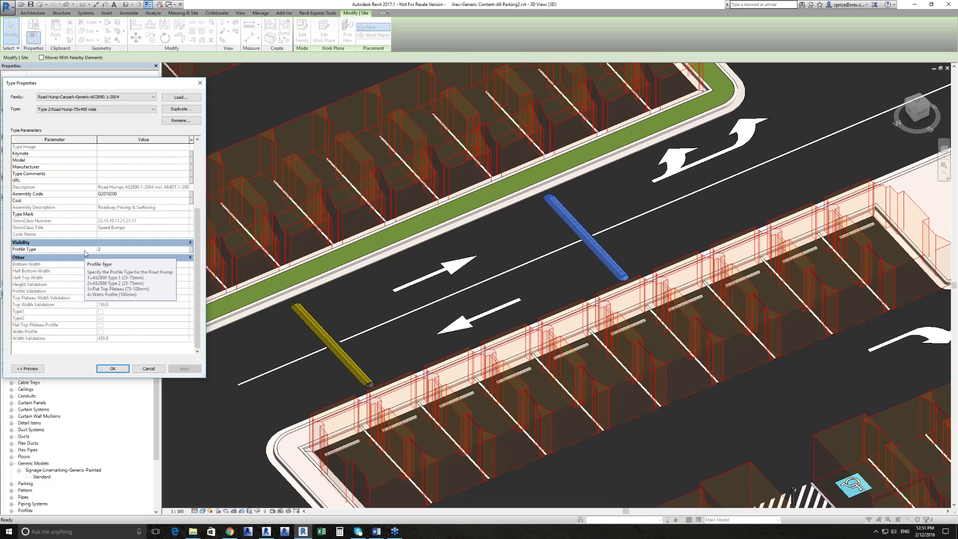
left_click(148, 371)
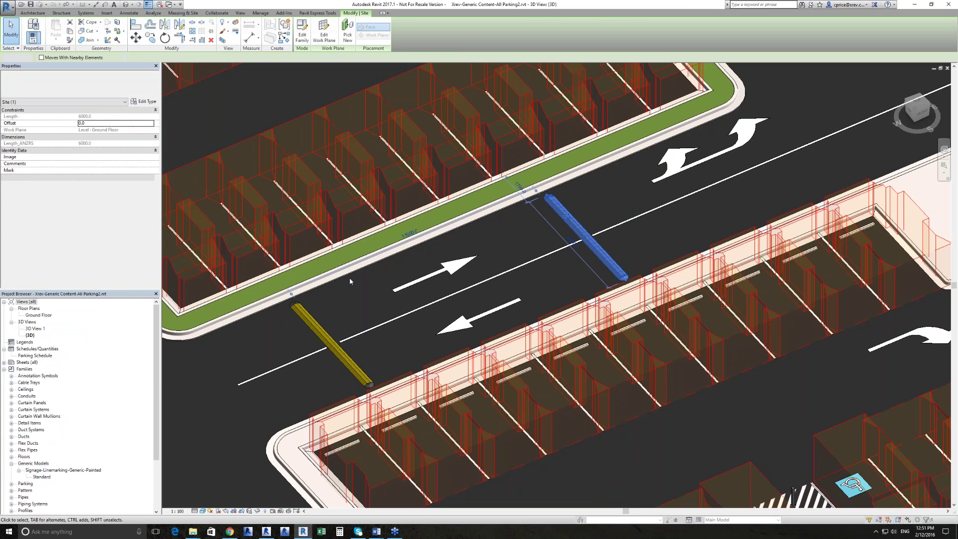
key("Escape")
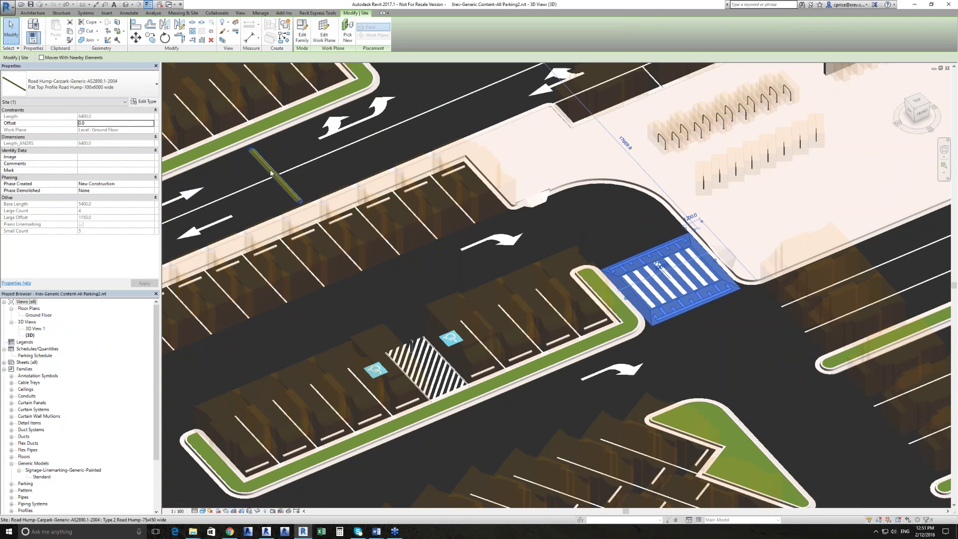
Stretch the pedestrian crossing linemarking on the flat top road hump to a length of 7000 mm
scroll(708, 260, "up", 2)
left_click(702, 350)
scroll(645, 254, "up", 2)
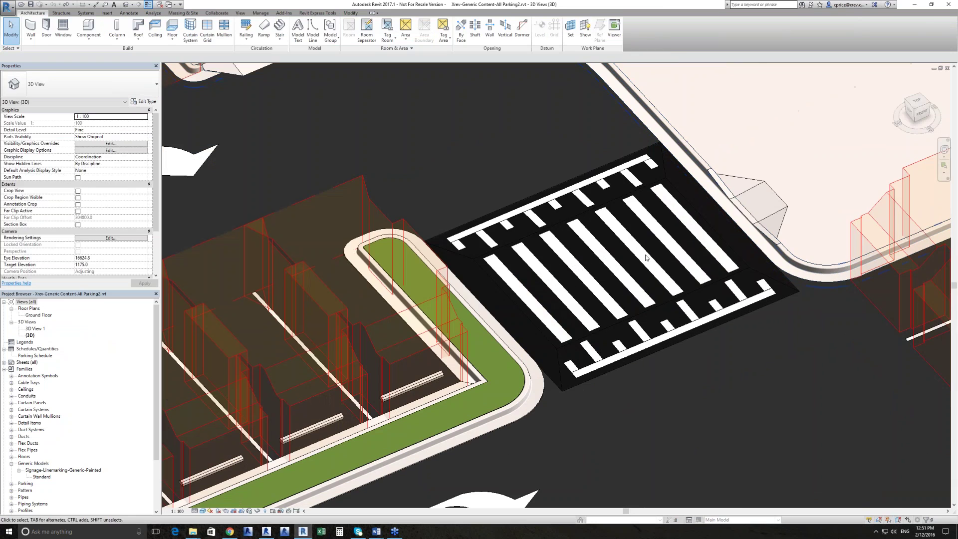
left_click(645, 253)
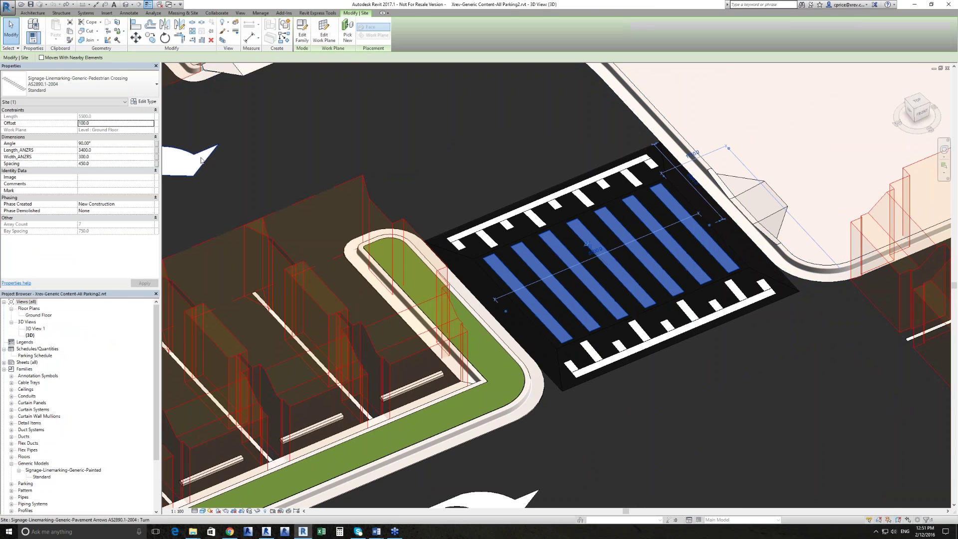
left_click(812, 323)
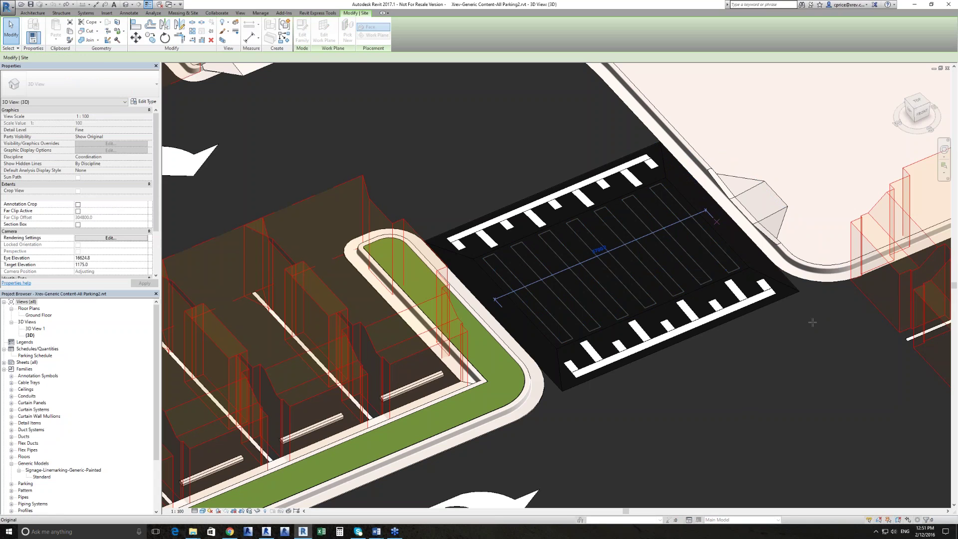
left_click(770, 281)
Set the pedestrian crossing linemarking's angle to 60°, clear the selection, and undo the crossing changes
double_click(85, 143)
type("60")
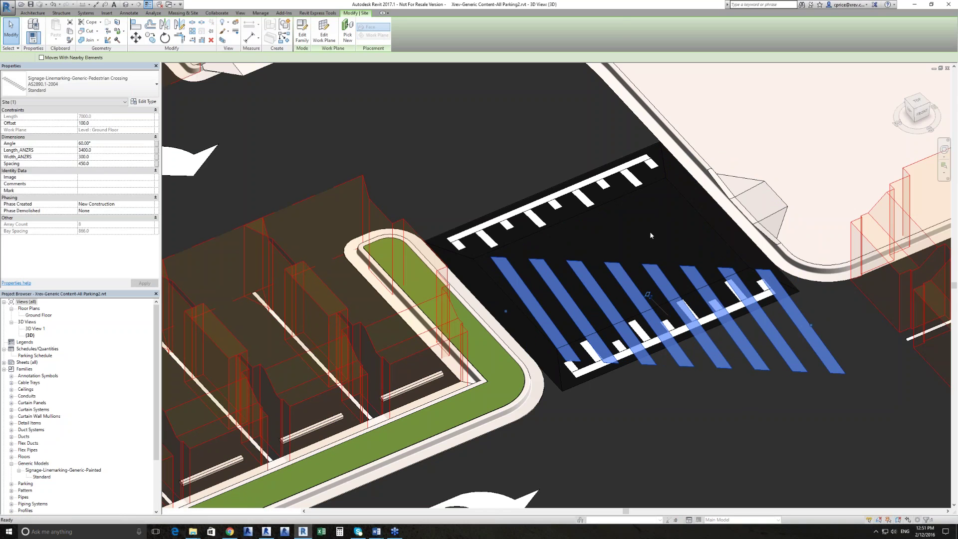
left_click(649, 232)
key("ctrl+z")
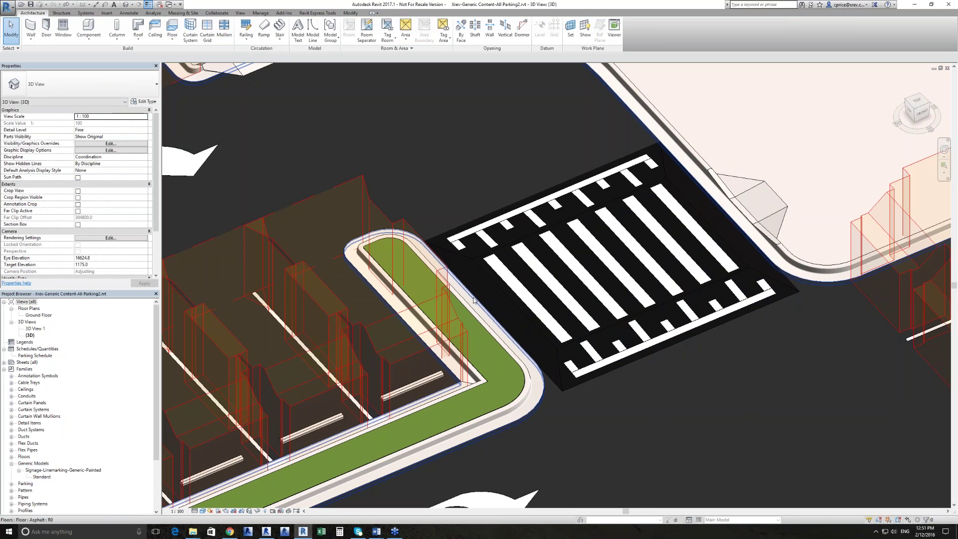
Inspect the attached and inserted kerb ramps beside the pedestrian crossing by selecting each in turn, and clear the selection
scroll(474, 299, "down", 5)
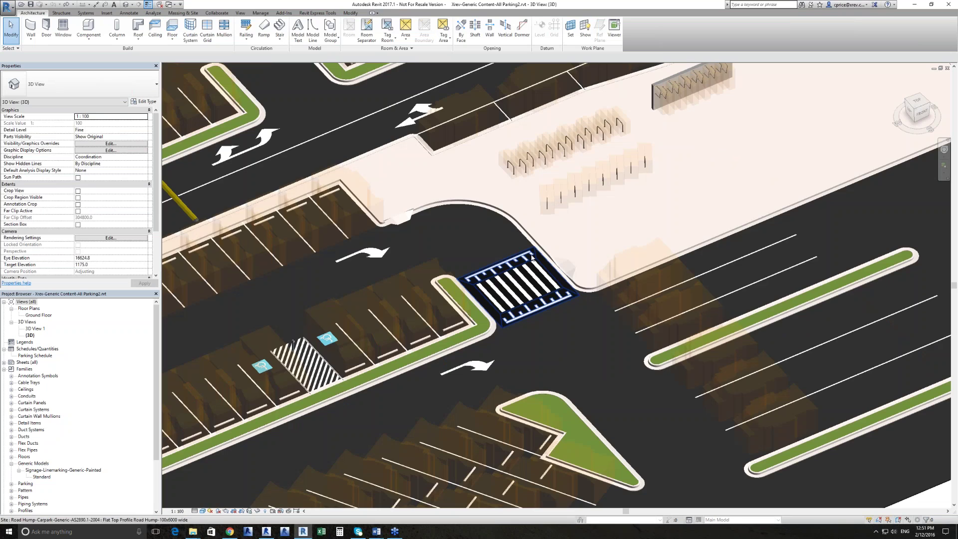
scroll(532, 257, "up", 5)
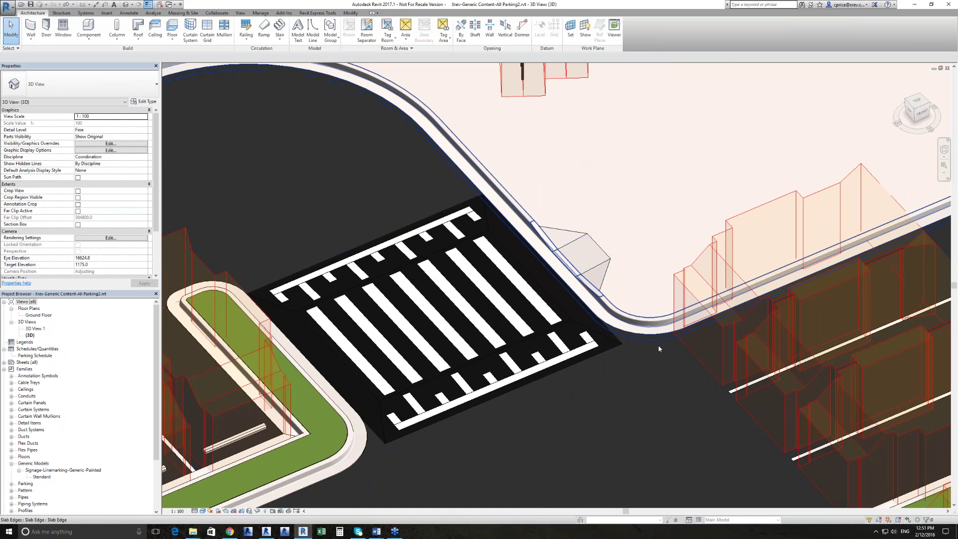
scroll(657, 345, "down", 2)
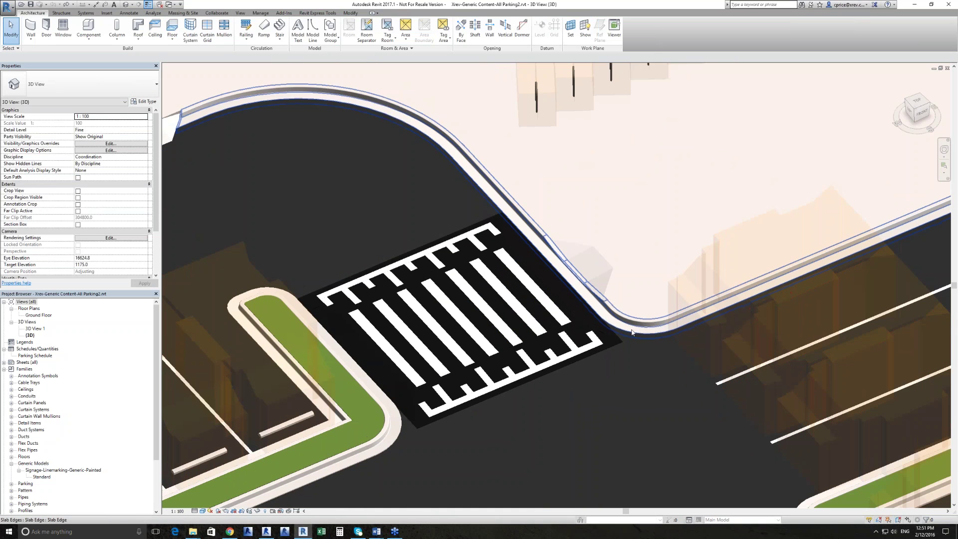
scroll(632, 332, "down", 2)
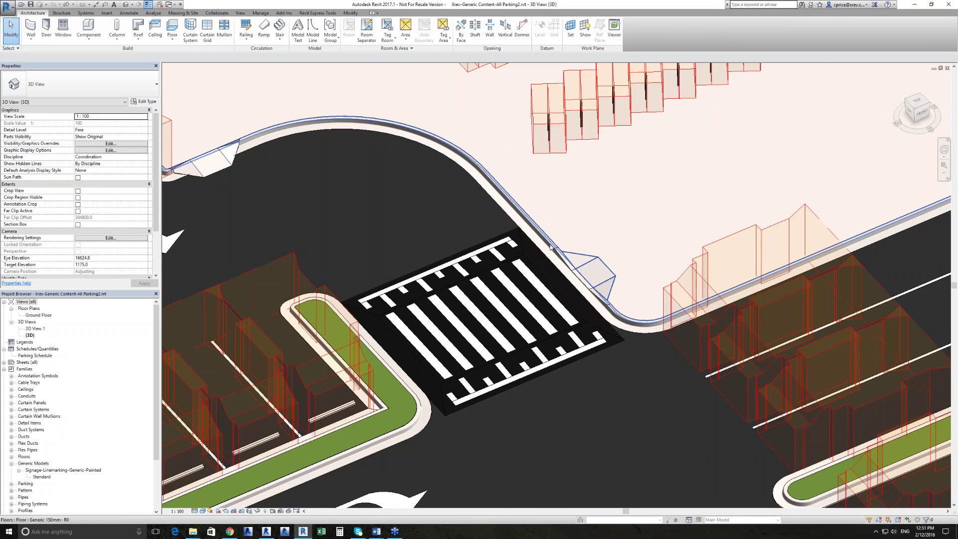
middle_click_drag(217, 169, 324, 259)
left_click(324, 260)
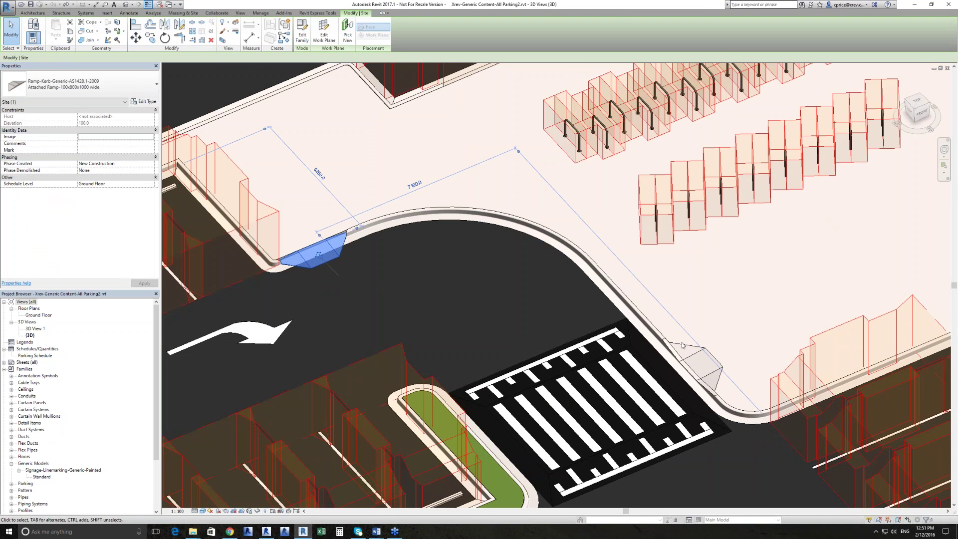
key("Escape")
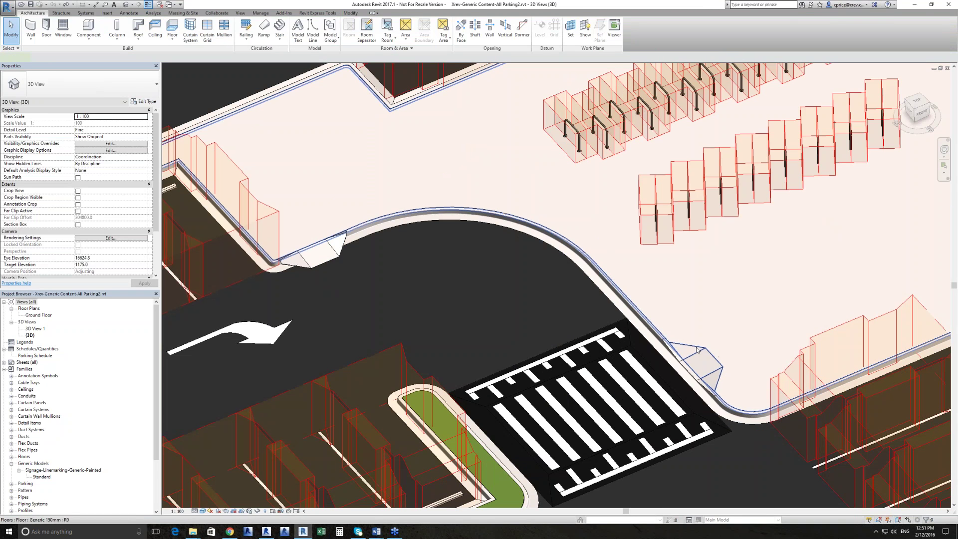
left_click(698, 350)
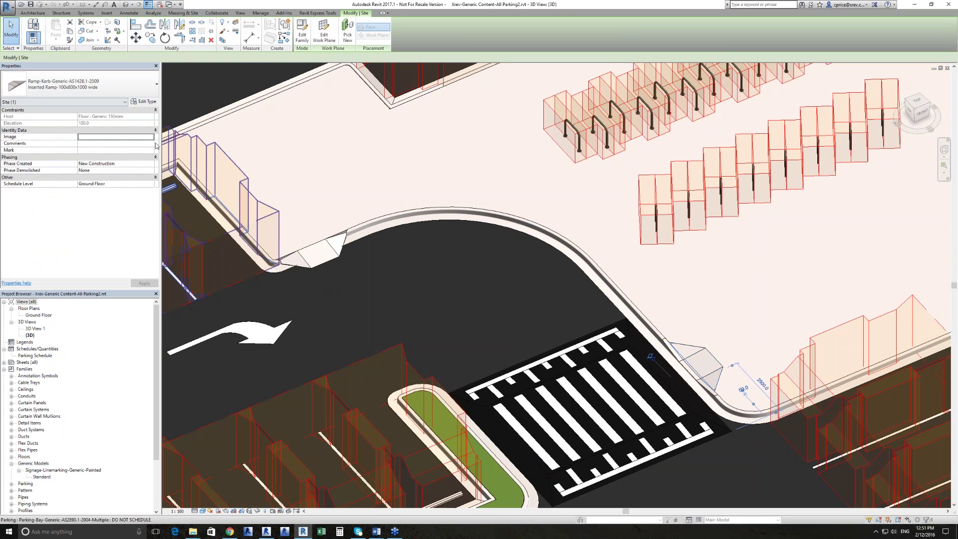
scroll(464, 255, "down", 1)
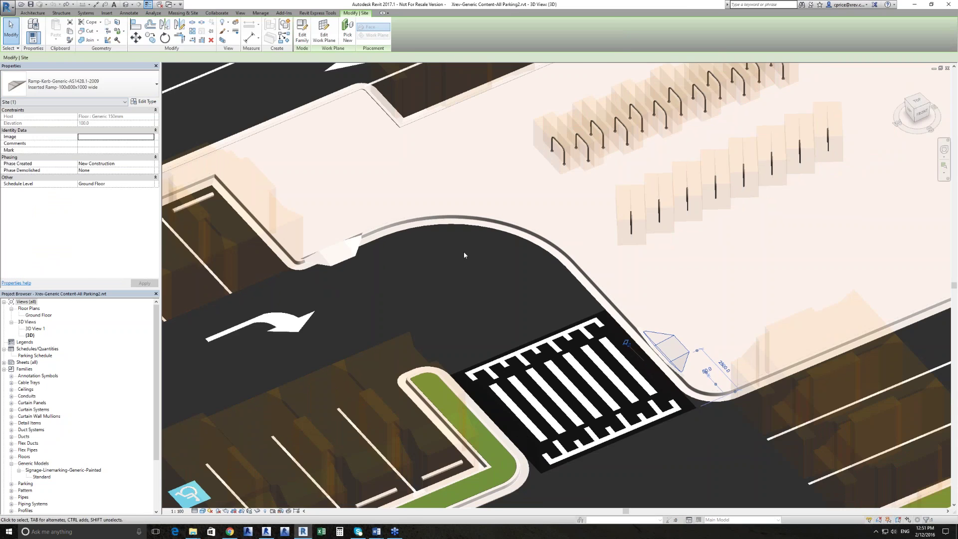
key("Escape")
scroll(460, 262, "down", 1)
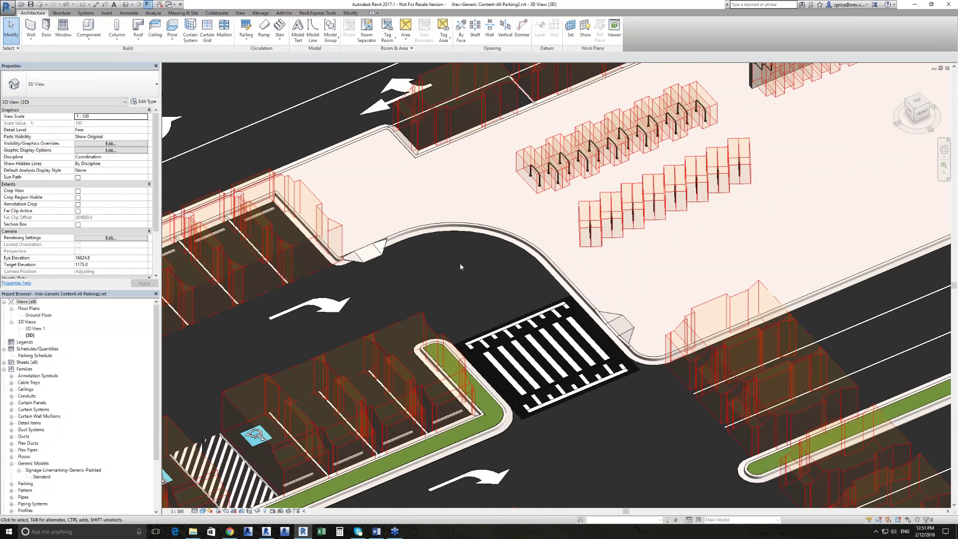
Select the single-line base-mounted bicycle parking row nearest the crossing and examine its hoops and clearance volumes
scroll(460, 262, "down", 2)
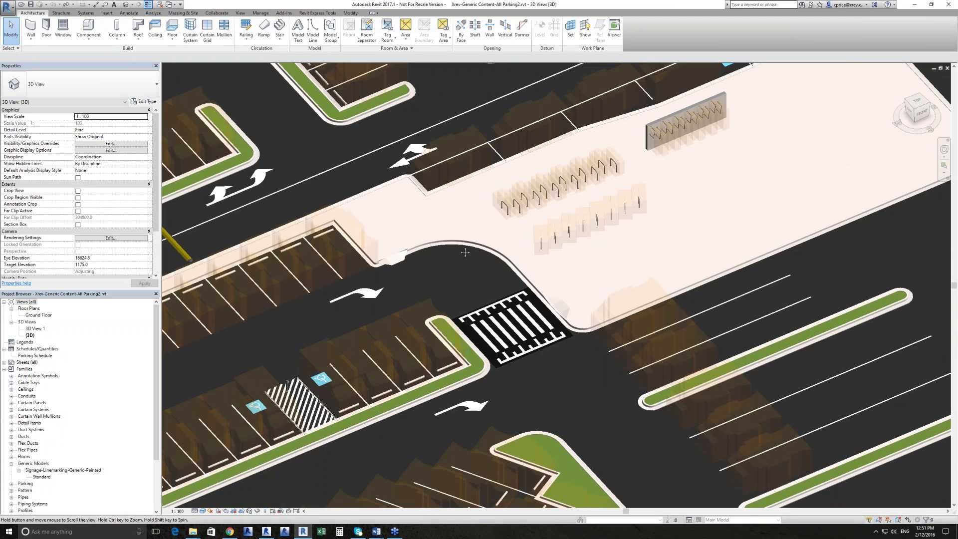
middle_click_drag(465, 252, 420, 325)
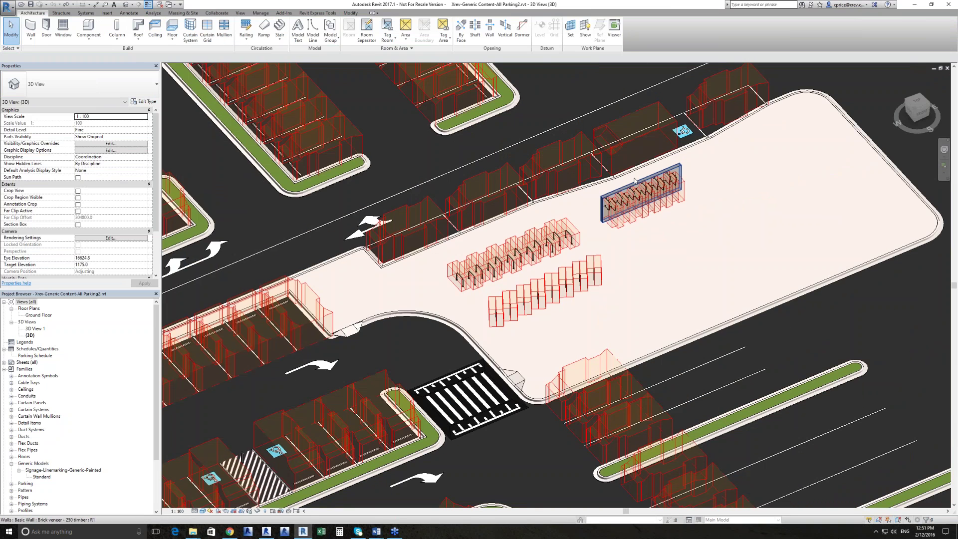
scroll(508, 320, "up", 3)
left_click(509, 320)
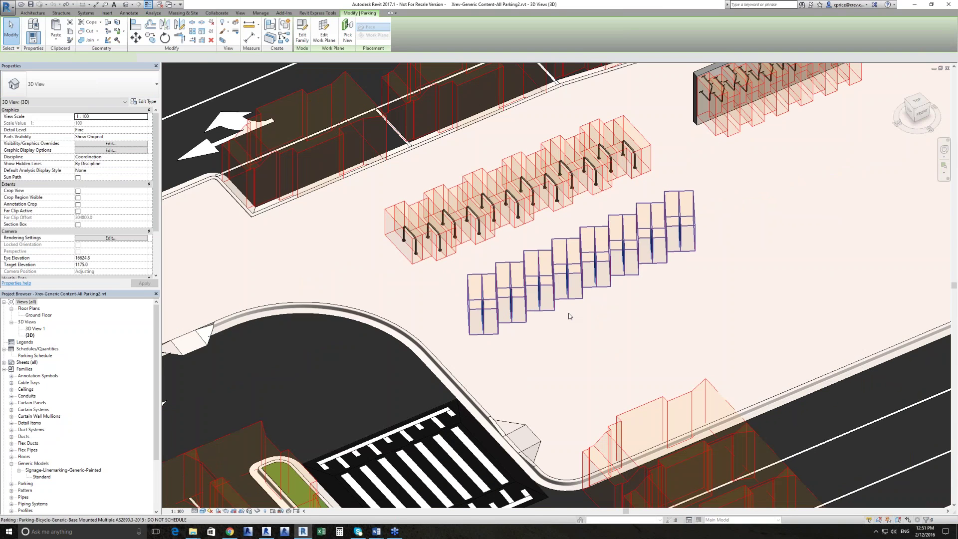
middle_click_drag(569, 315, 497, 304, "shift")
scroll(624, 194, "up", 2)
middle_click_drag(624, 195, 546, 264)
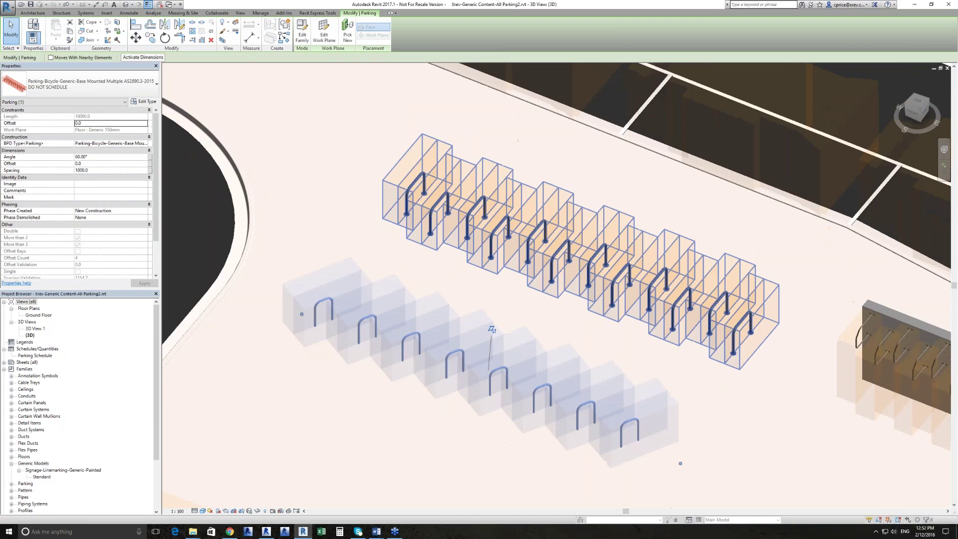
Review the BPD type, angle, offset and spacing parameters of the staggered base-mounted bicycle row and clear the selection
left_click(545, 264)
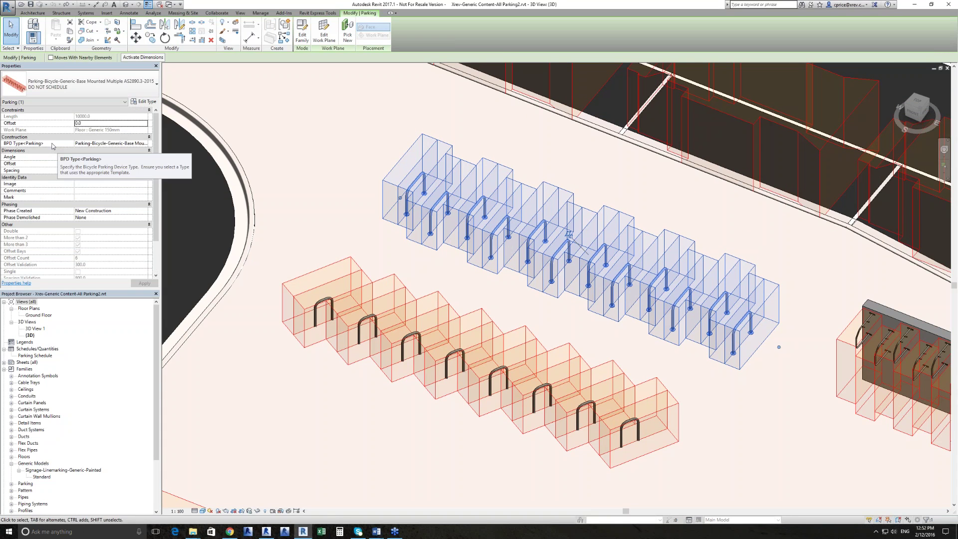
left_click(95, 157)
key("Tab")
key("Tab")
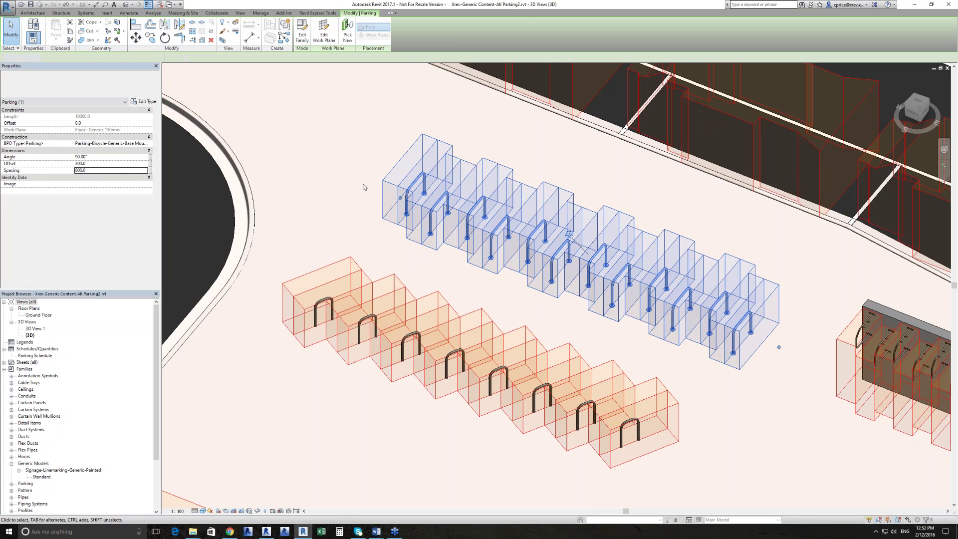
left_click(367, 188)
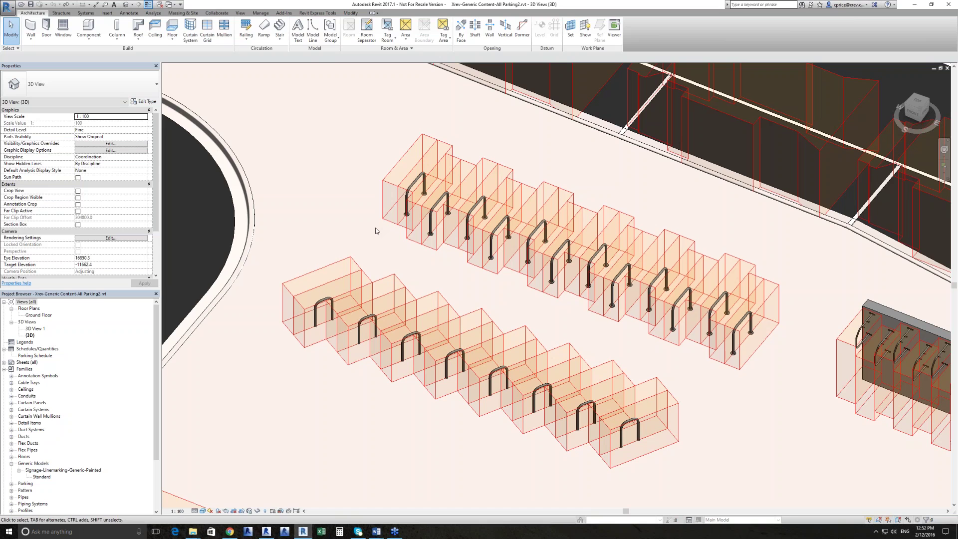
Examine the wall-mounted multiple bicycle parking row on the brick veneer wall from different sides
scroll(375, 228, "down", 2)
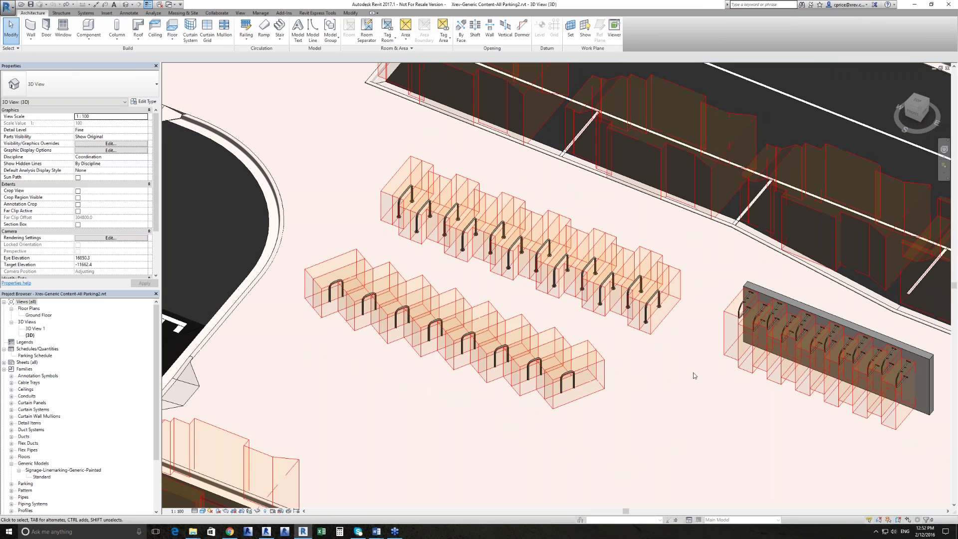
middle_click_drag(653, 313, 433, 267)
scroll(433, 268, "up", 1)
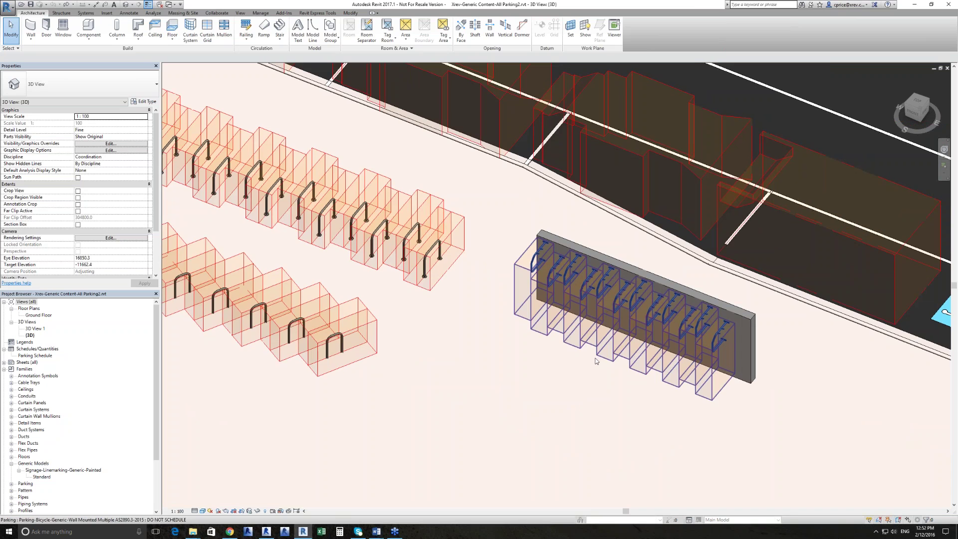
middle_click_drag(595, 360, 523, 307, "shift")
scroll(677, 332, "down", 2)
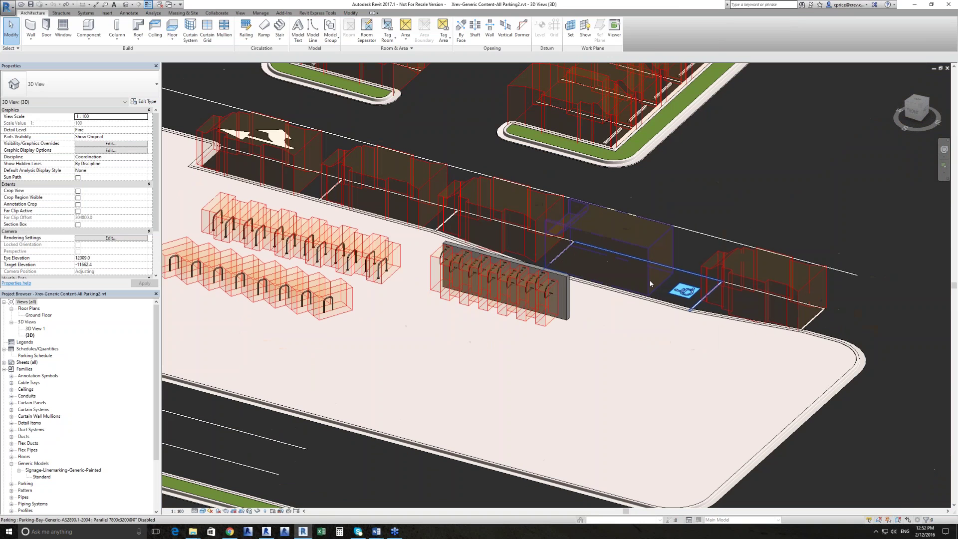
Inspect the disabled parallel parking bay beside the footpath and its stripe visibility options, and clear the selection
left_click(650, 283)
middle_click_drag(650, 283, 466, 311, "shift")
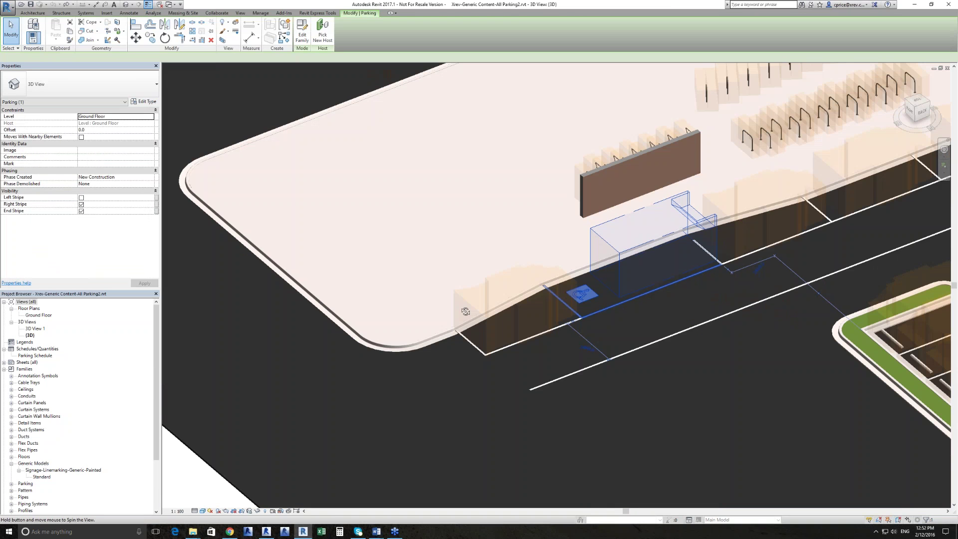
left_click(423, 432)
Select the turn arrow marking beside the parallel bays, clear the selection, and look over the whole car park from different sides
scroll(423, 432, "down", 2)
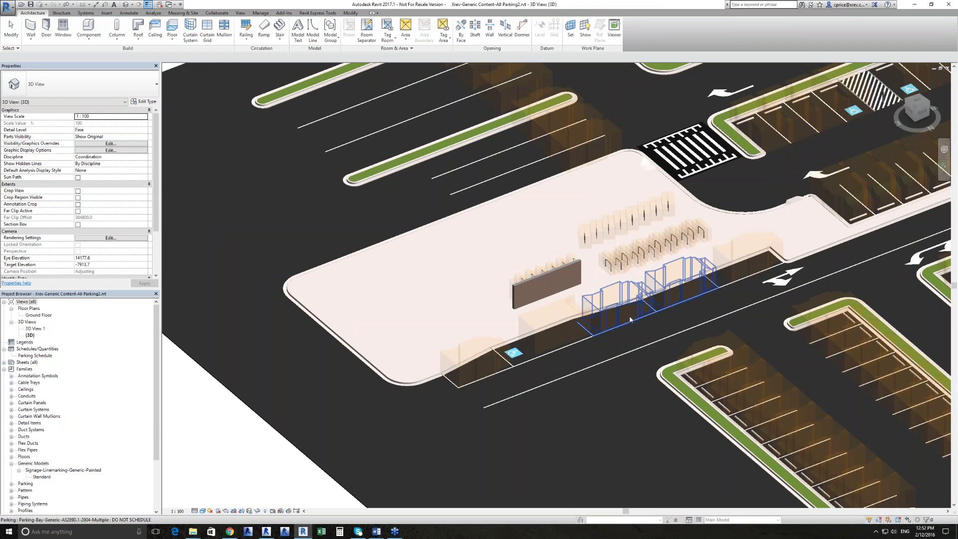
left_click(630, 320)
middle_click_drag(630, 320, 594, 398, "shift")
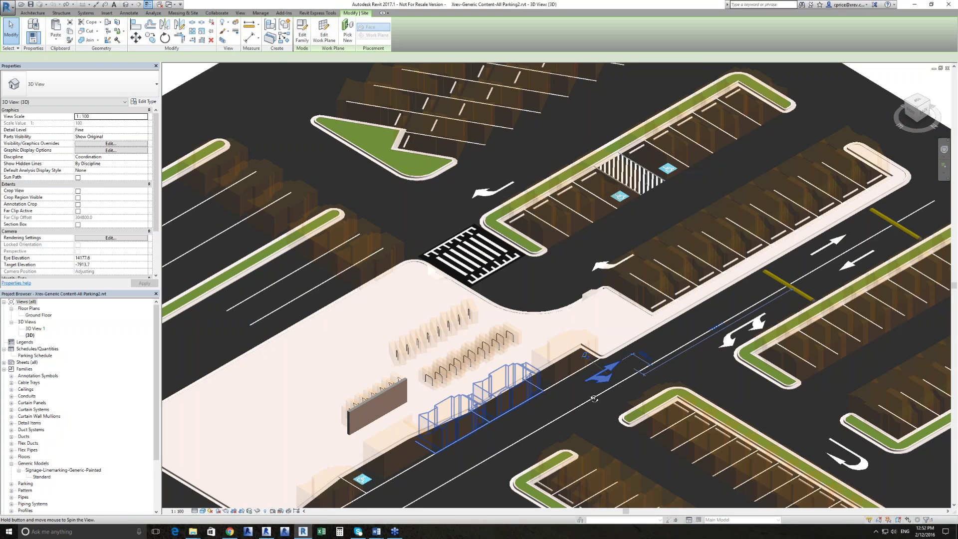
middle_click_drag(594, 398, 534, 181, "shift")
key("Escape")
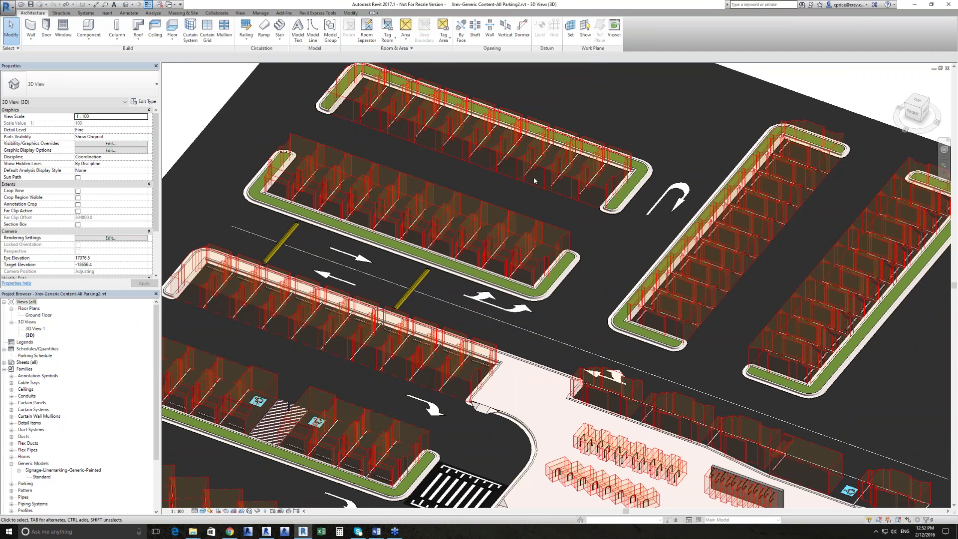
scroll(534, 180, "down", 4)
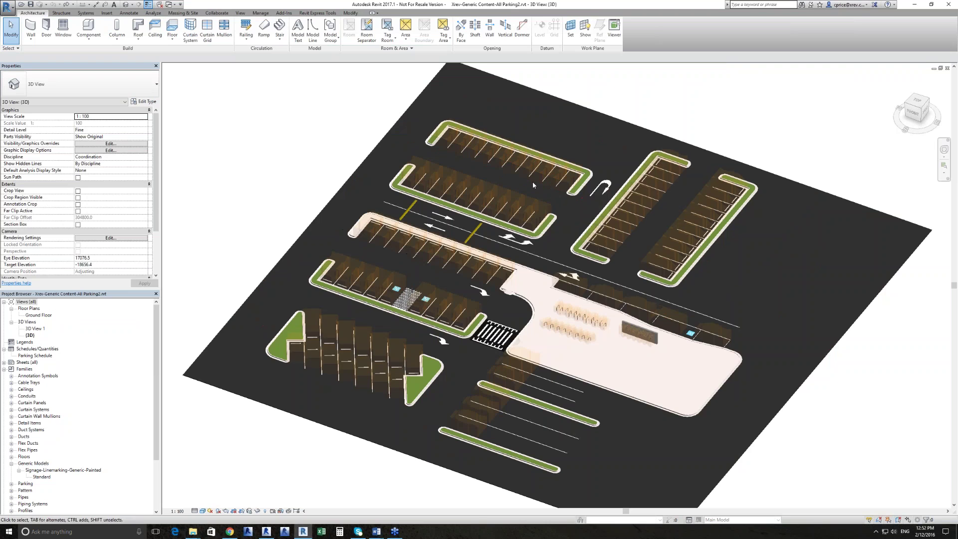
middle_click_drag(532, 181, 825, 387, "shift")
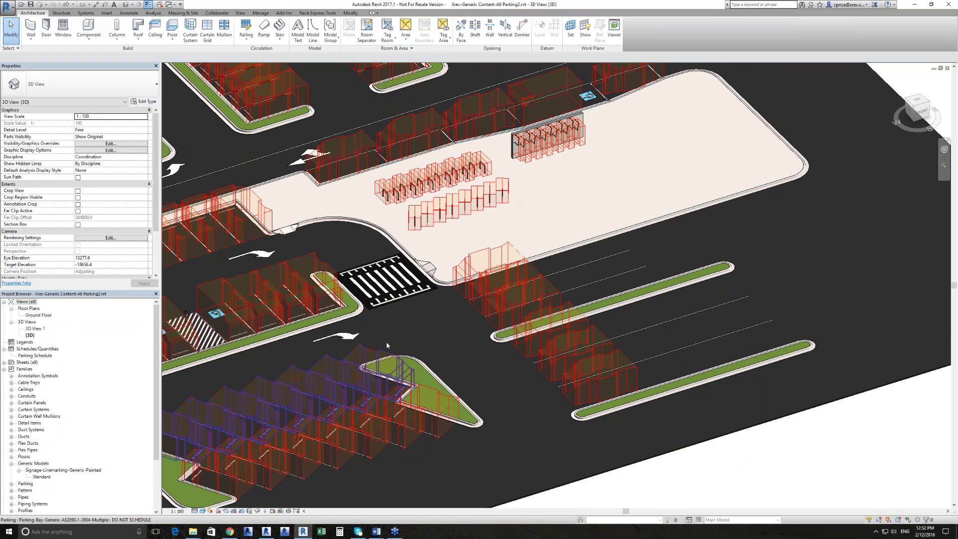
Switch to Project1 in Revit 2015 and review the instance and type properties of the MODEL STATUS sheet's title block without changing them
left_click(267, 532)
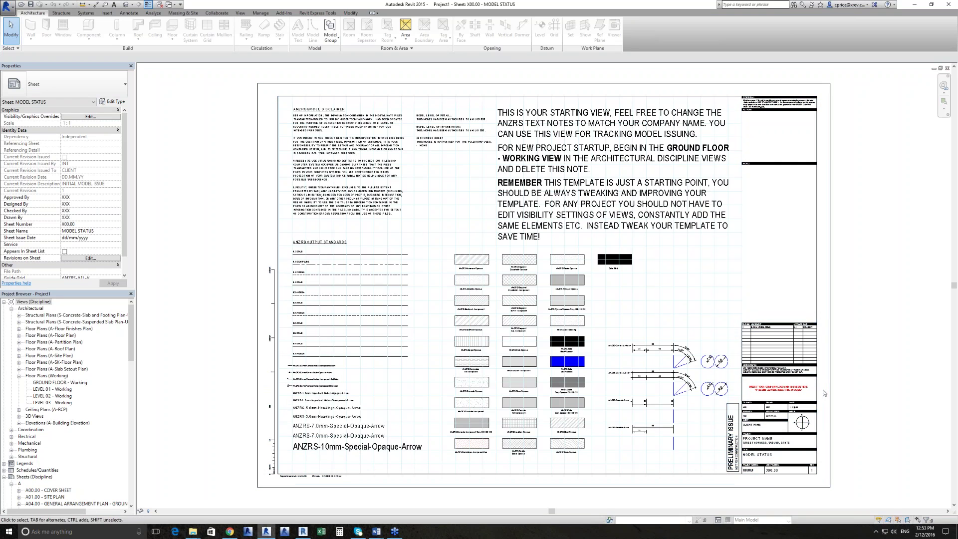
scroll(823, 392, "up", 5)
scroll(806, 402, "down", 5)
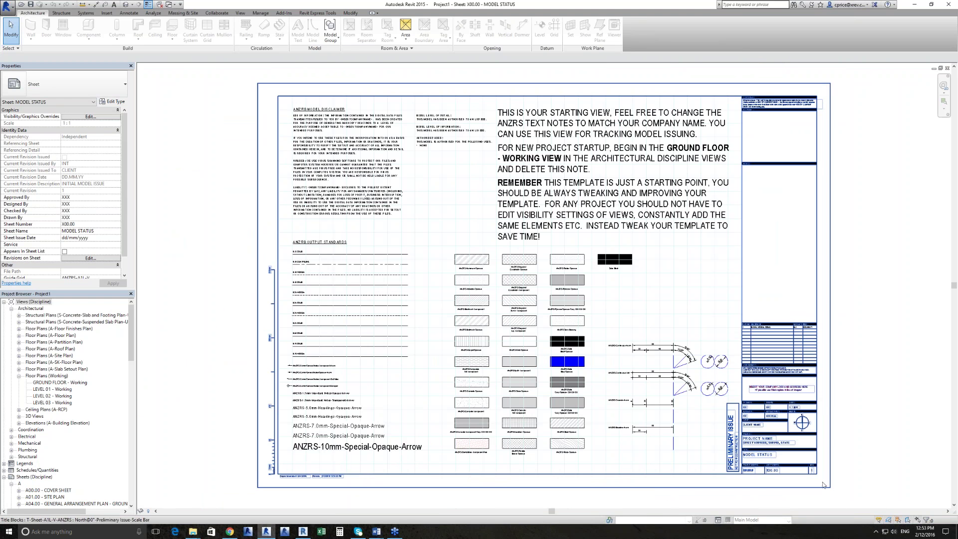
left_click(827, 429)
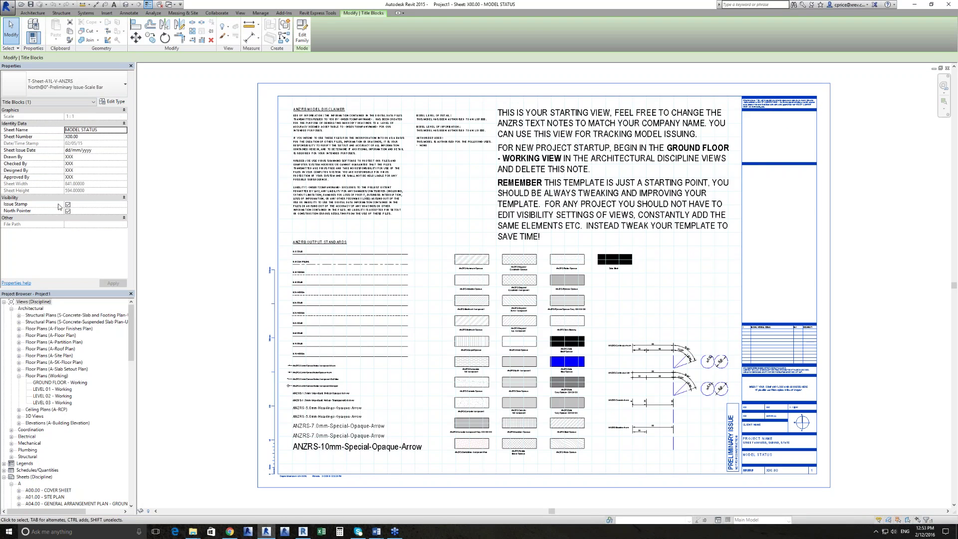
left_click(113, 102)
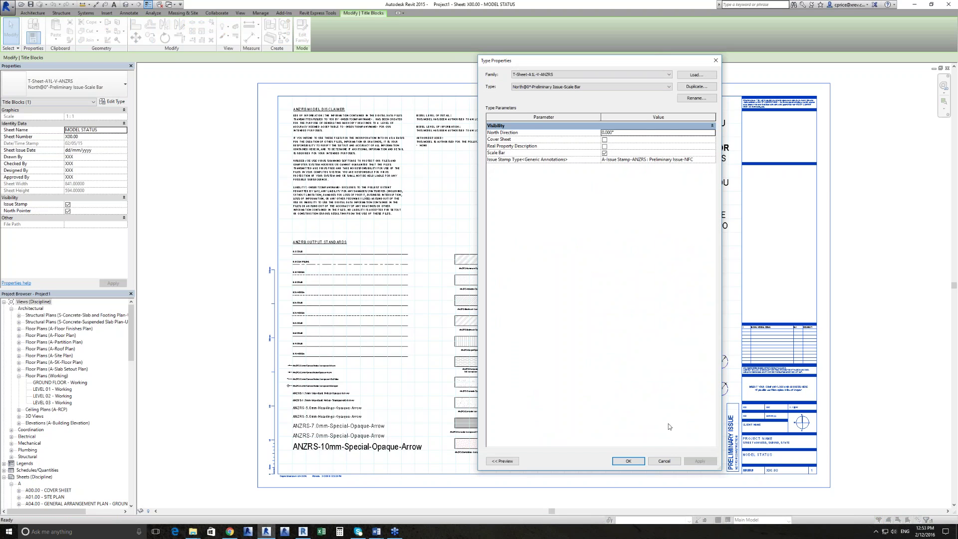
left_click(664, 461)
key("Escape")
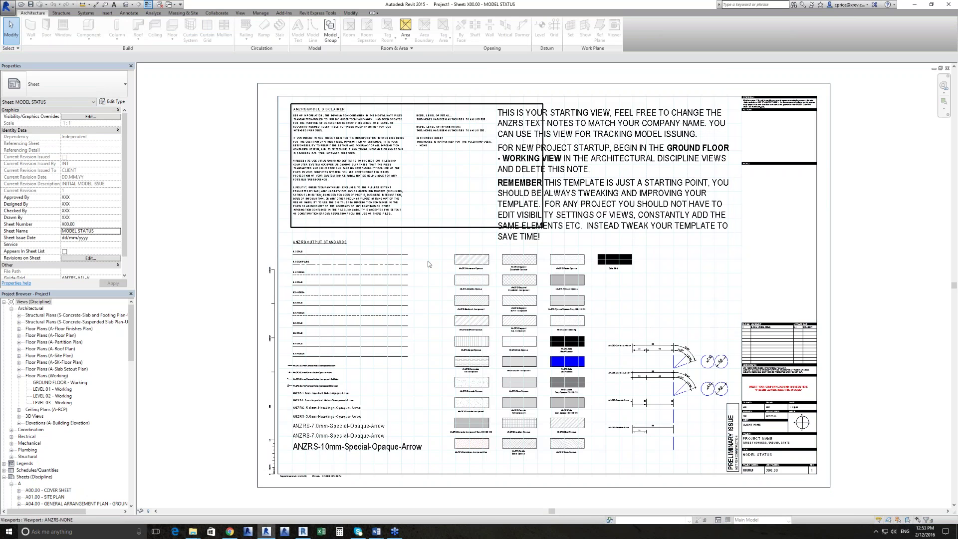
Examine the line styles, text types, filled regions and dimension styles in the sheet's ANZRS Output Standards
scroll(348, 284, "up", 4)
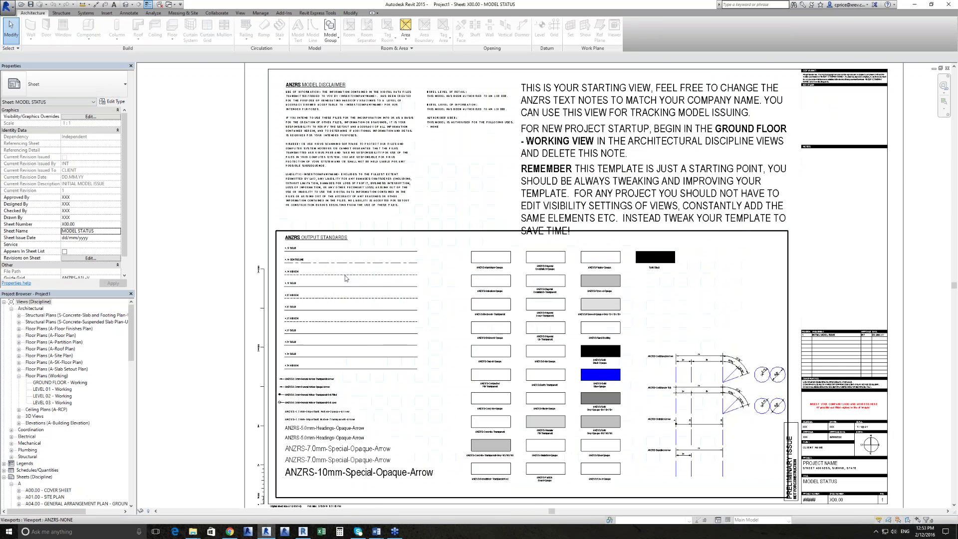
scroll(338, 271, "down", 4)
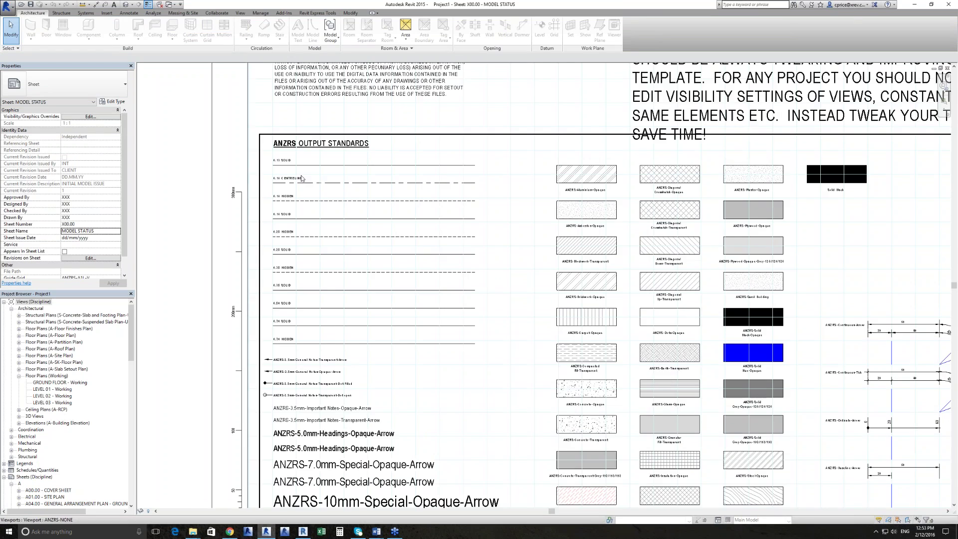
scroll(546, 227, "up", 5)
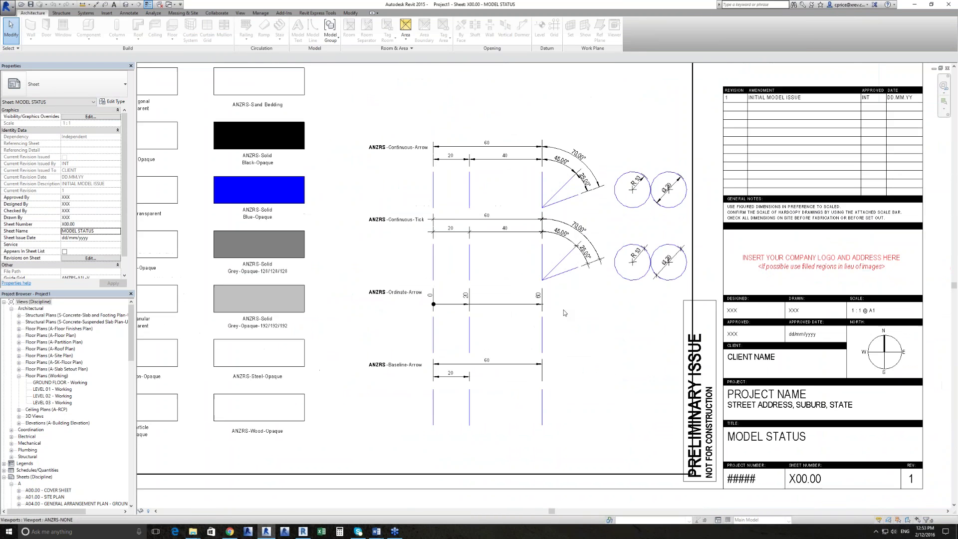
scroll(541, 316, "up", 2)
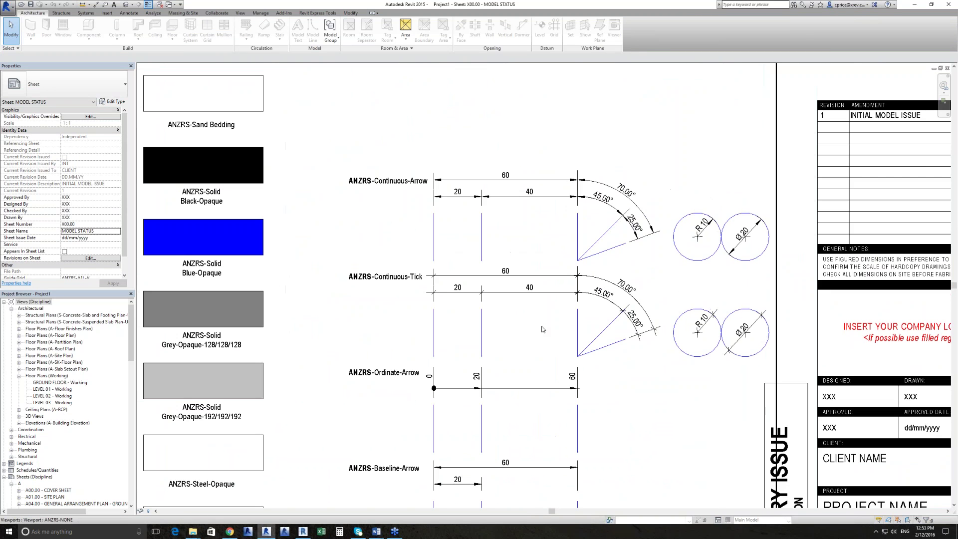
scroll(588, 315, "down", 5)
Read the ANZRS Model Disclaimer, the model authorisation notes and the starting view instructions on the MODEL STATUS sheet
middle_click_drag(335, 75, 731, 369)
scroll(370, 261, "up", 2)
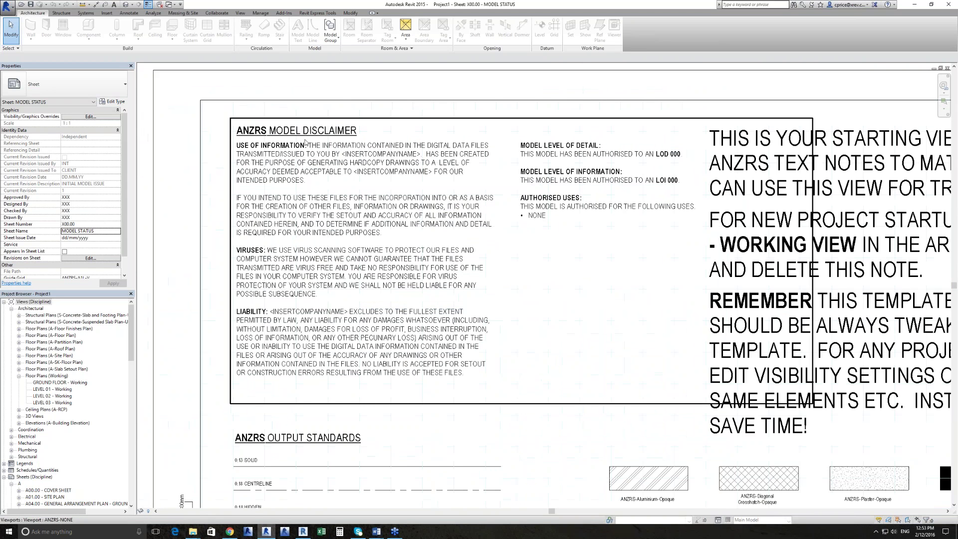
scroll(301, 169, "up", 1)
middle_click_drag(516, 251, 424, 267)
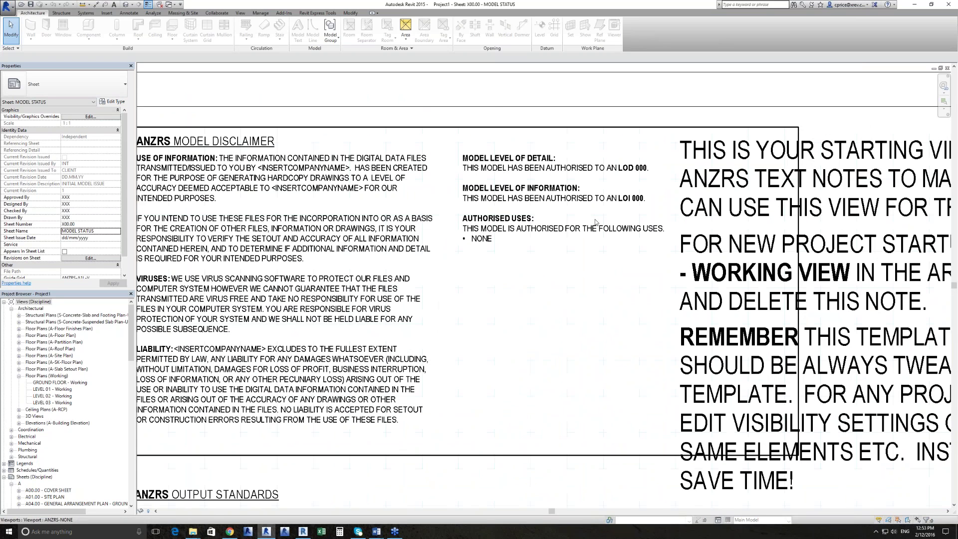
scroll(423, 192, "down", 5)
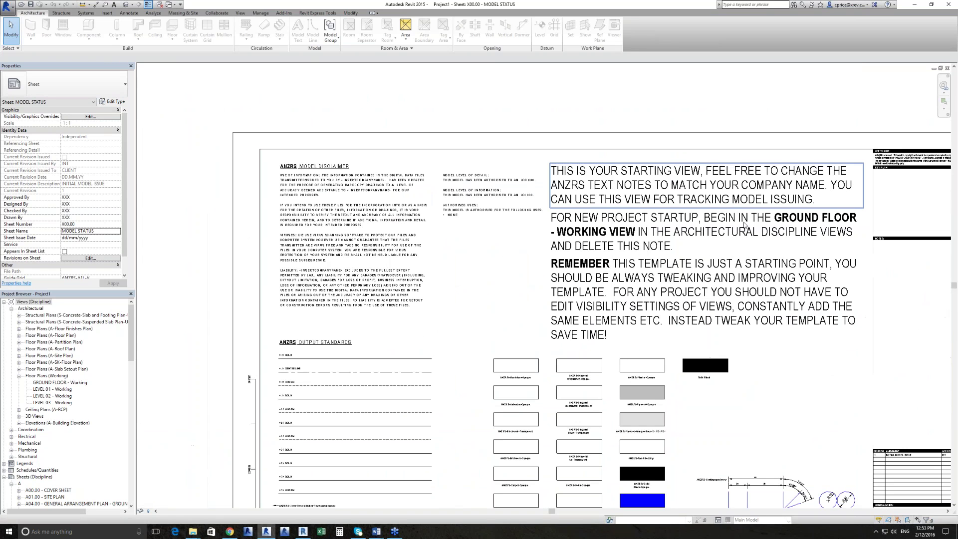
middle_click_drag(770, 230, 604, 234)
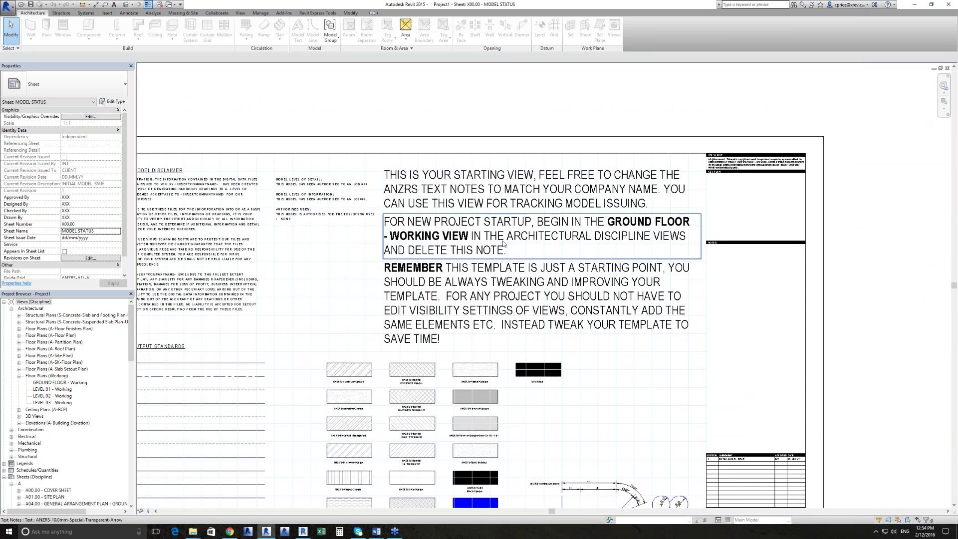
Open the GROUND FLOOR - Working floor plan and read its new project startup instructions, scope boxes and elevation markers
double_click(78, 383)
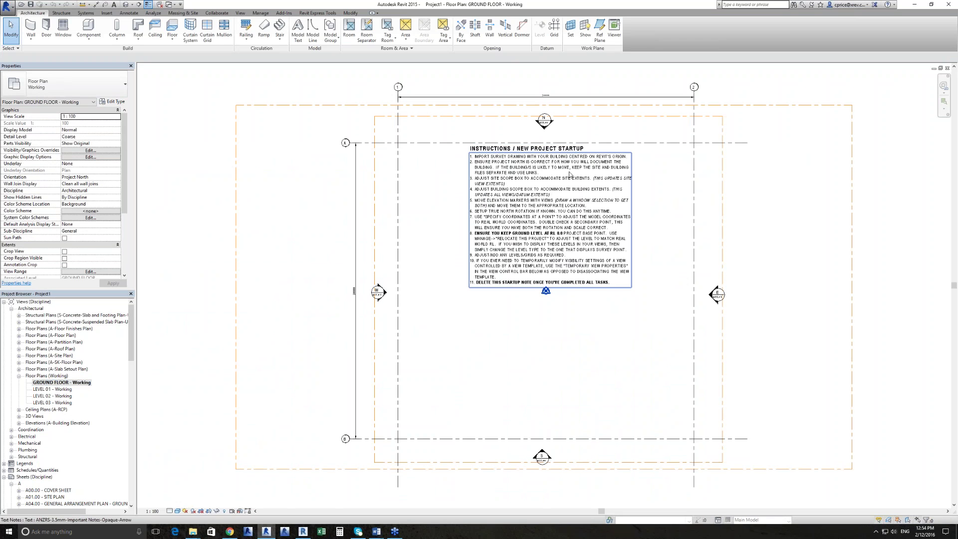
scroll(570, 174, "up", 2)
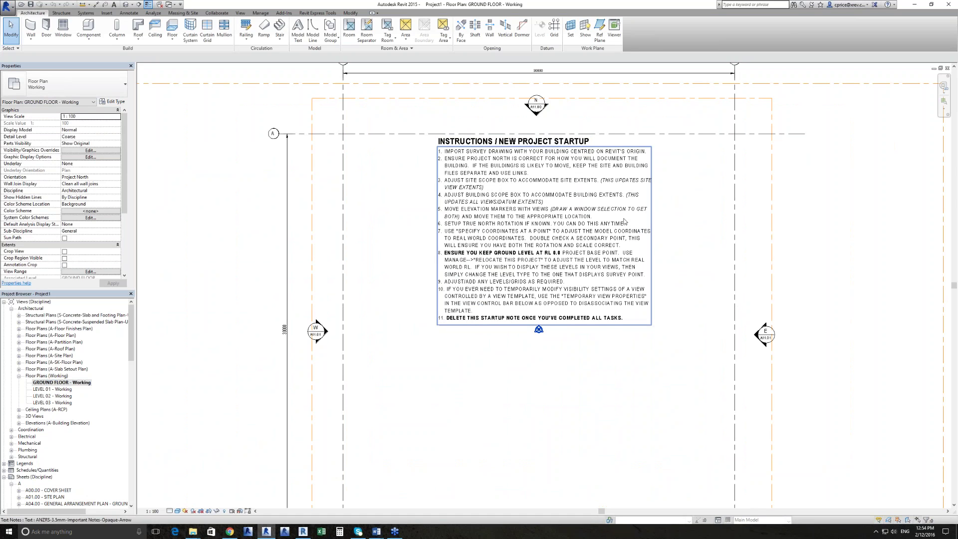
scroll(264, 333, "down", 2)
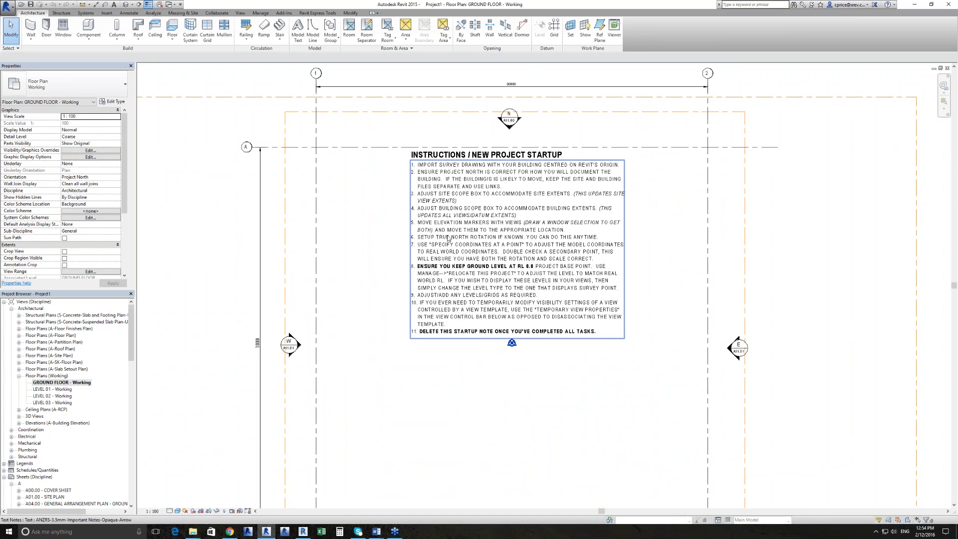
scroll(448, 238, "down", 1)
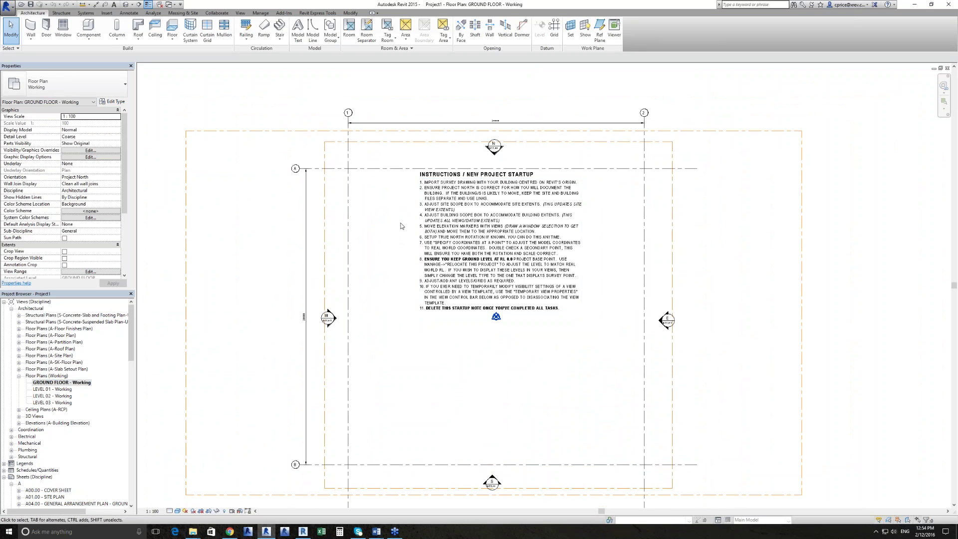
middle_click_drag(401, 224, 451, 198)
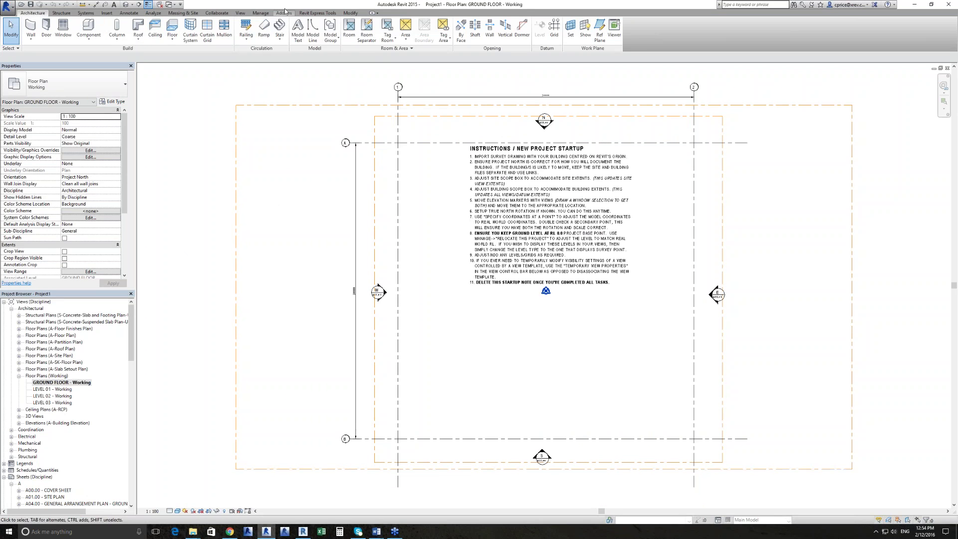
Review the template's drafting and model fill patterns and close the list without changes
left_click(261, 13)
left_click(317, 34)
left_click(332, 56)
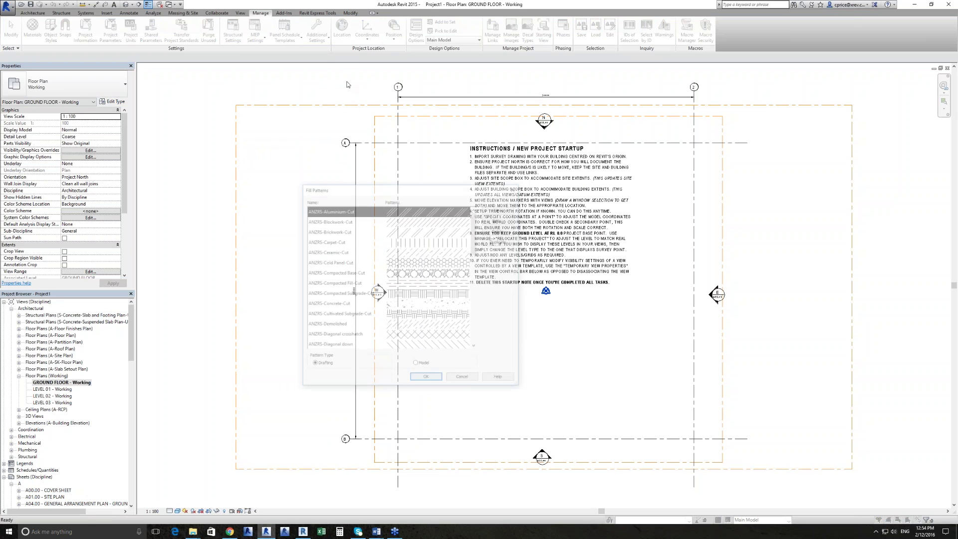
scroll(472, 244, "down", 10)
scroll(472, 244, "down", 10)
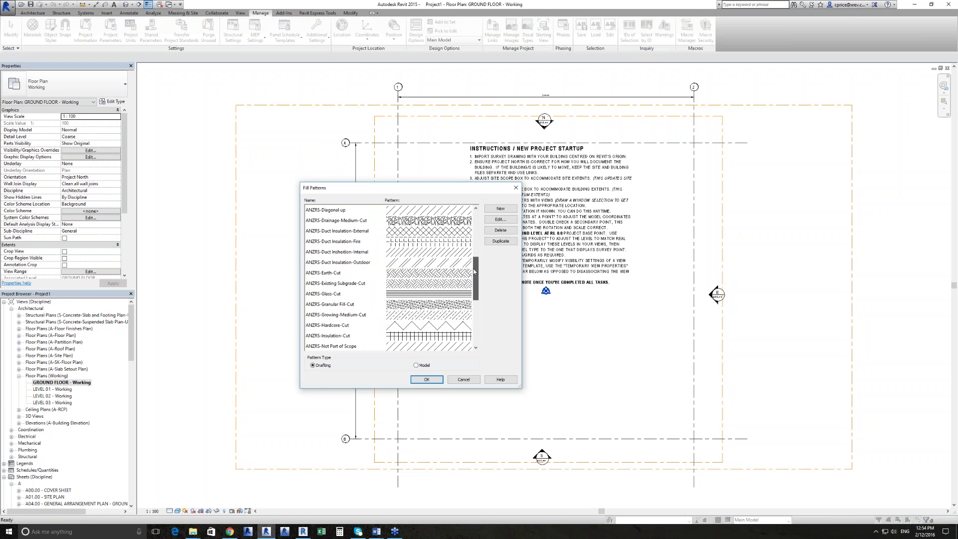
left_click(426, 366)
left_click_drag(477, 226, 454, 366)
left_click(456, 378)
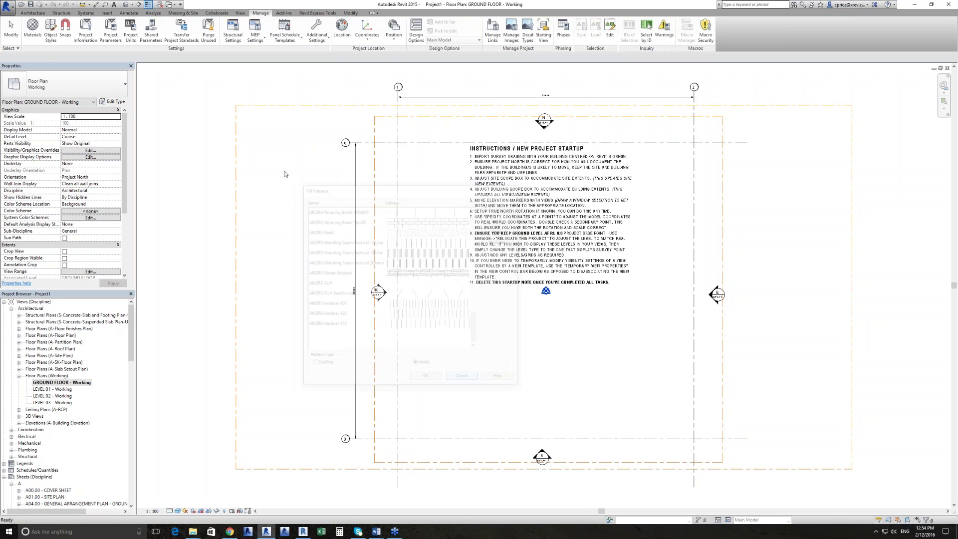
Switch to the Materials-Generic-Xrev-2015 3D view, zoom in on the material swatches, and set the visual style to Realistic
left_click(170, 5)
left_click(239, 46)
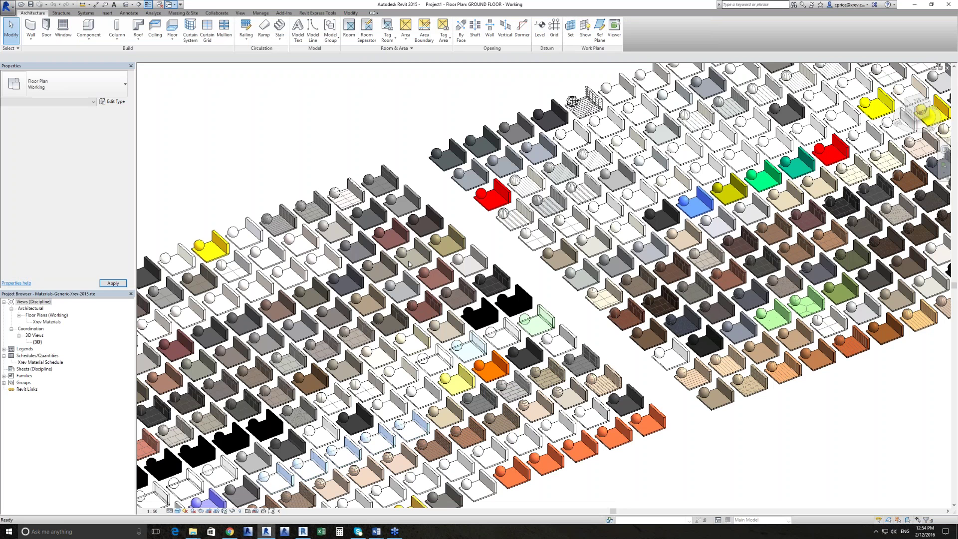
scroll(409, 265, "up", 8)
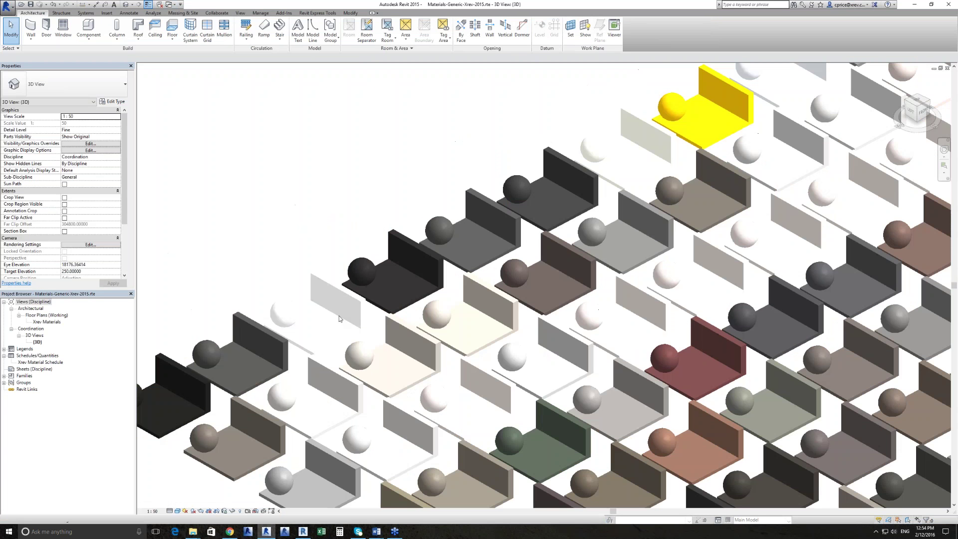
left_click(178, 511)
left_click(210, 496)
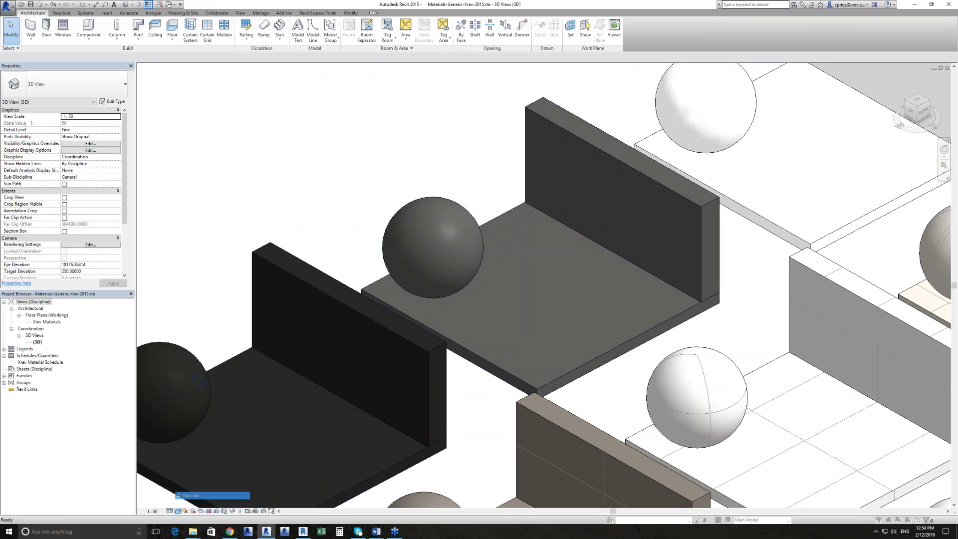
left_click(528, 295)
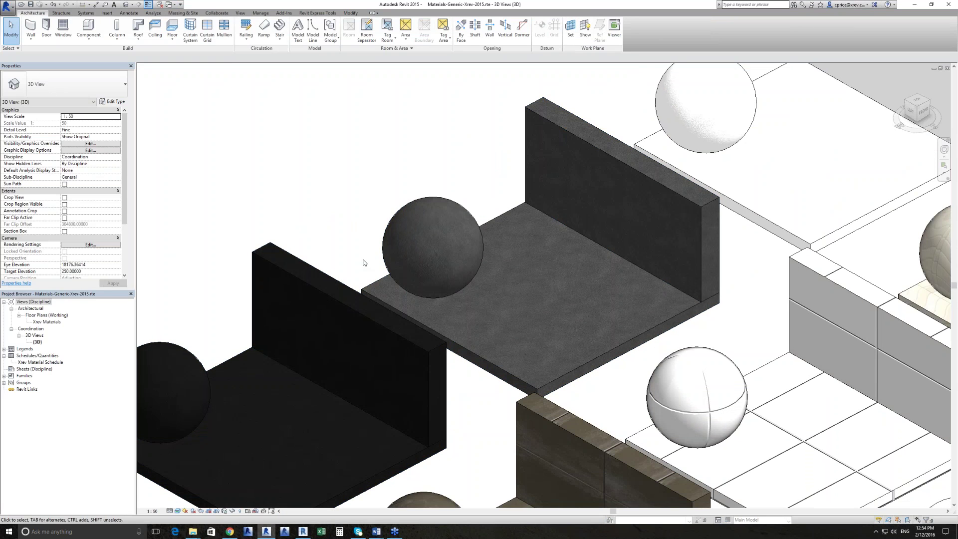
Examine the neighbouring material swatches up to the hexagonal tile swatch
scroll(363, 262, "down", 2)
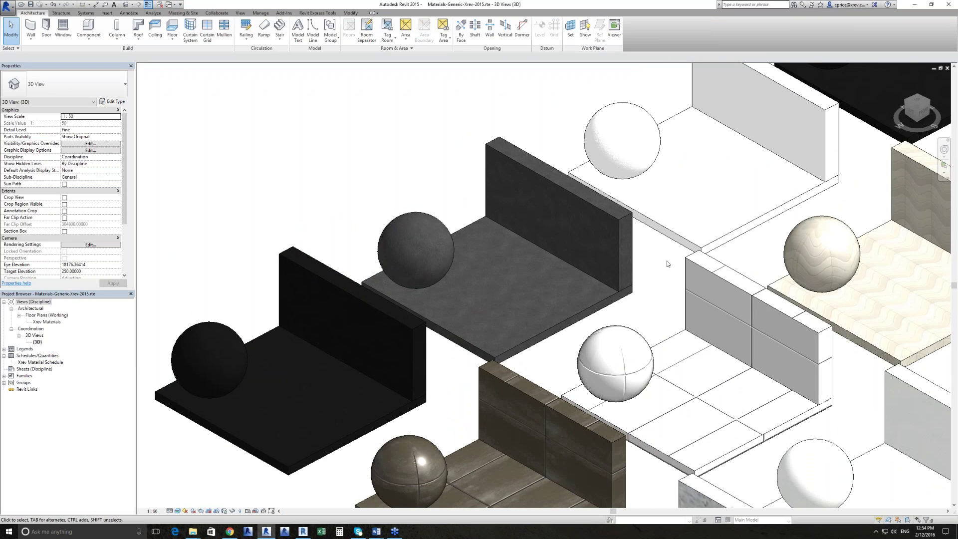
middle_click_drag(668, 263, 452, 339)
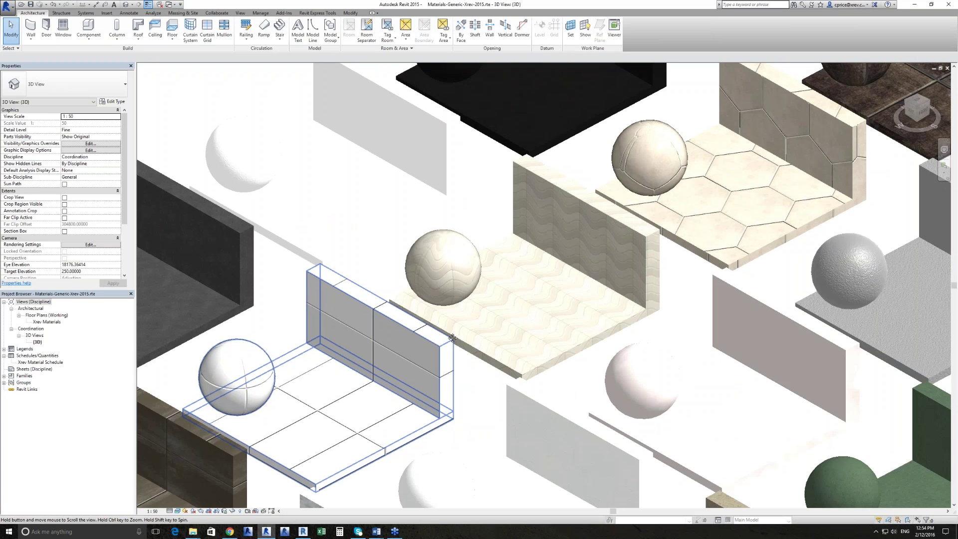
middle_click_drag(776, 175, 495, 298)
scroll(495, 297, "up", 3)
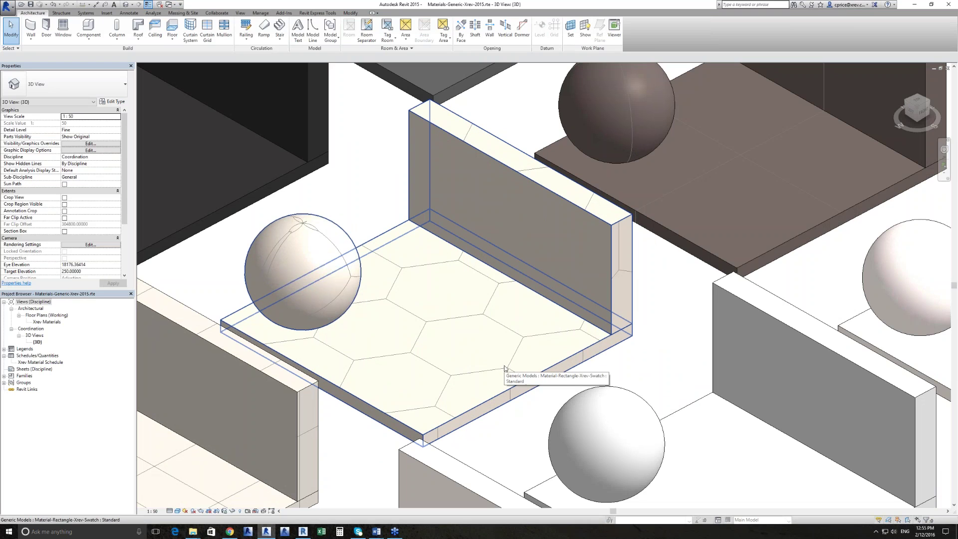
Change the 3D view's visual style to Consistent Colors at the hexagonal tile swatch
left_click(170, 512)
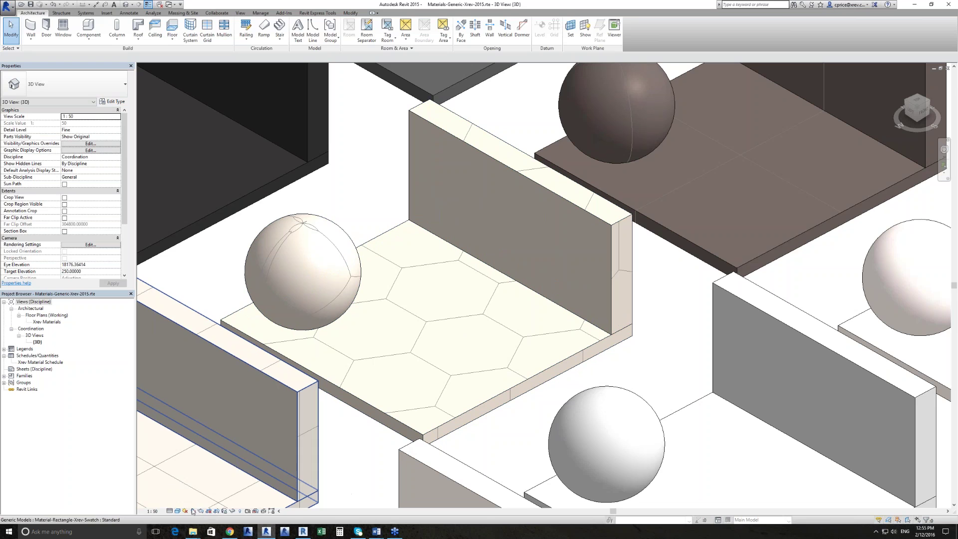
left_click(178, 511)
left_click(239, 490)
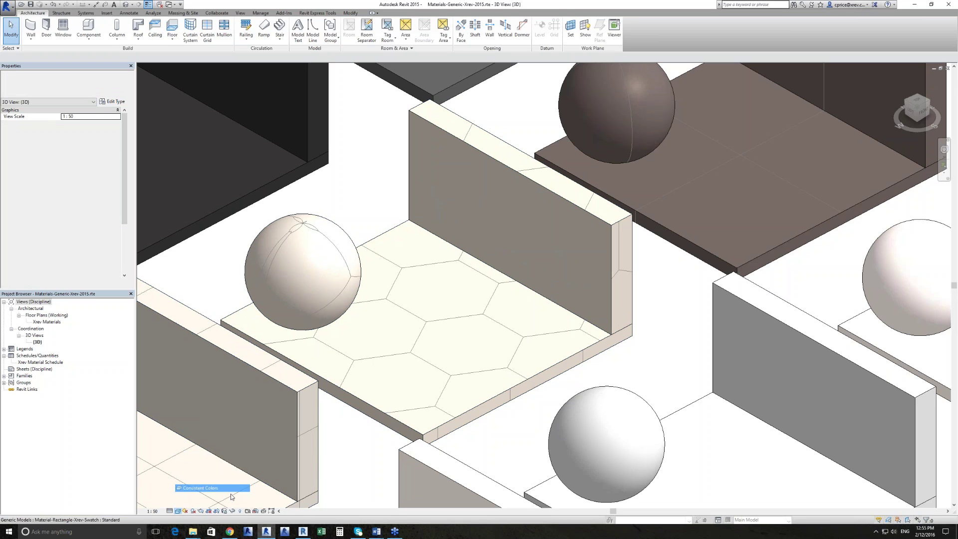
Set the 3D view's visual style to Realistic with a wider group of material swatches in view
scroll(449, 365, "down", 1)
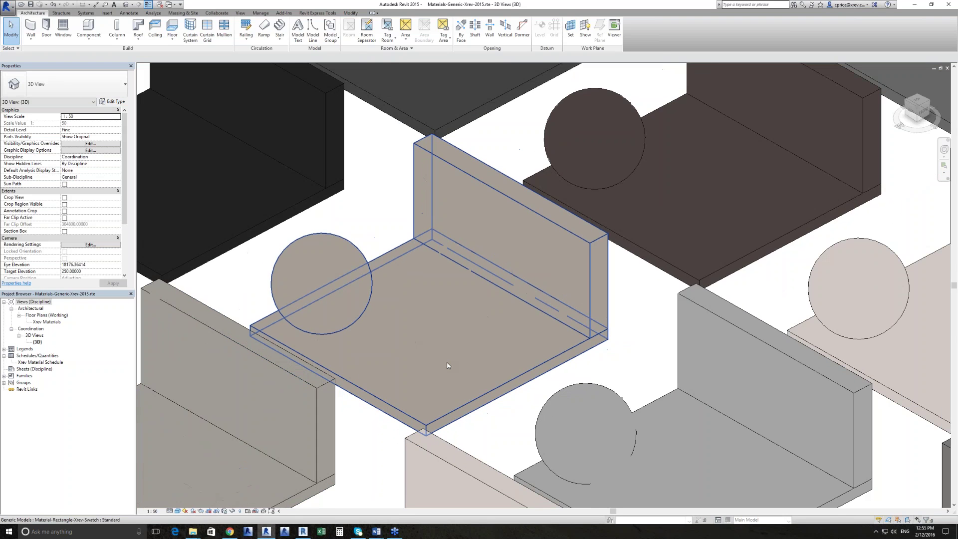
scroll(448, 365, "down", 2)
left_click(177, 511)
left_click(210, 498)
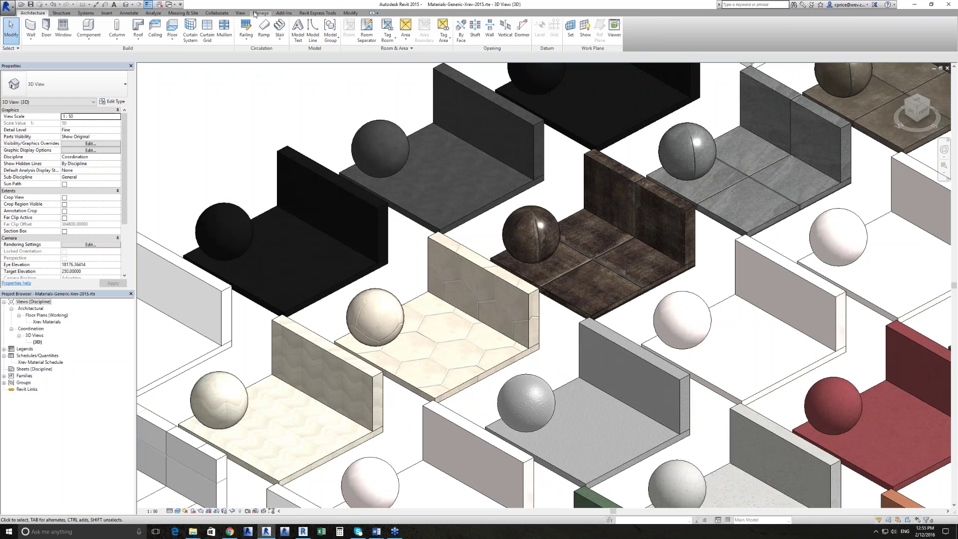
Look through the project materials in the Material Browser down to the Wood entries and close it without changes
left_click(260, 13)
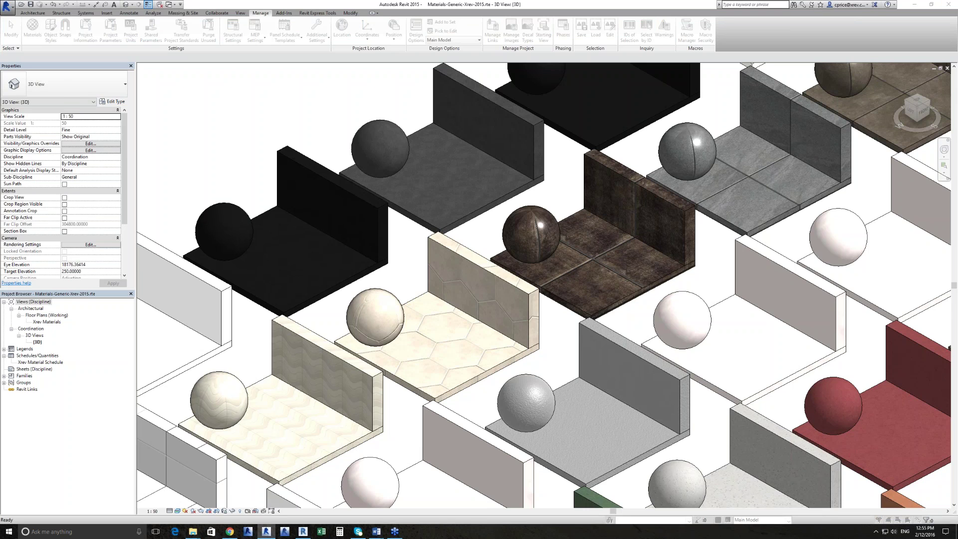
left_click_drag(238, 118, 238, 274)
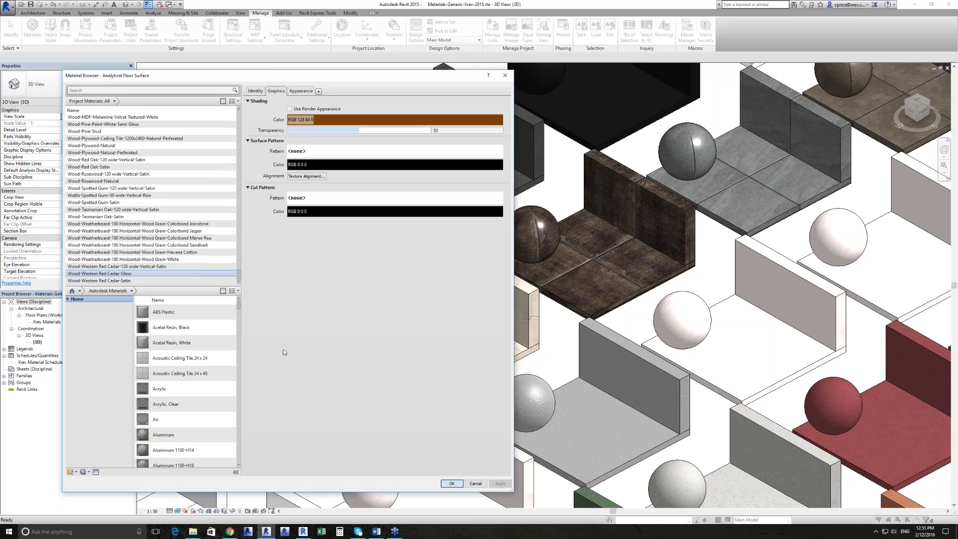
left_click(482, 486)
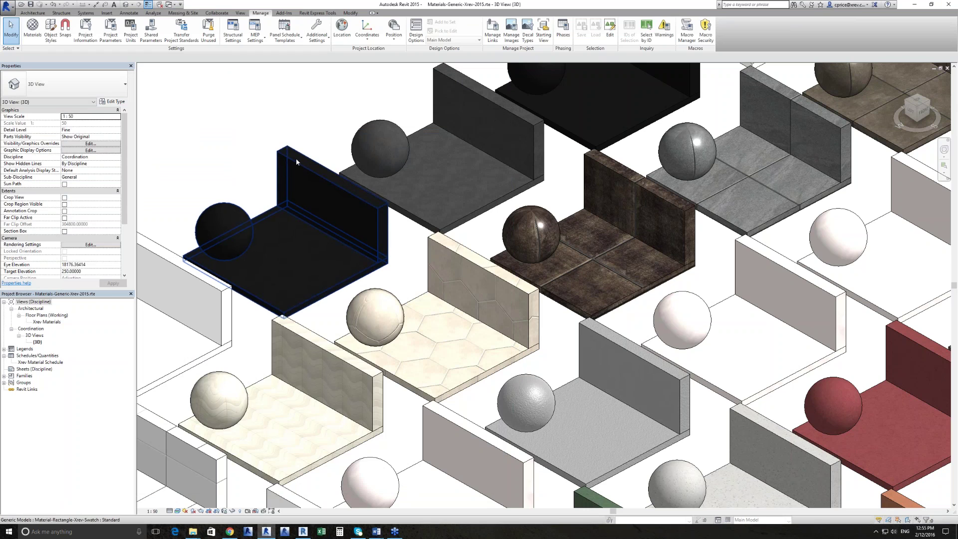
Examine the rest of the material swatches and check the material assigned to the light timber swatch at the row's outer end
scroll(296, 160, "down", 1)
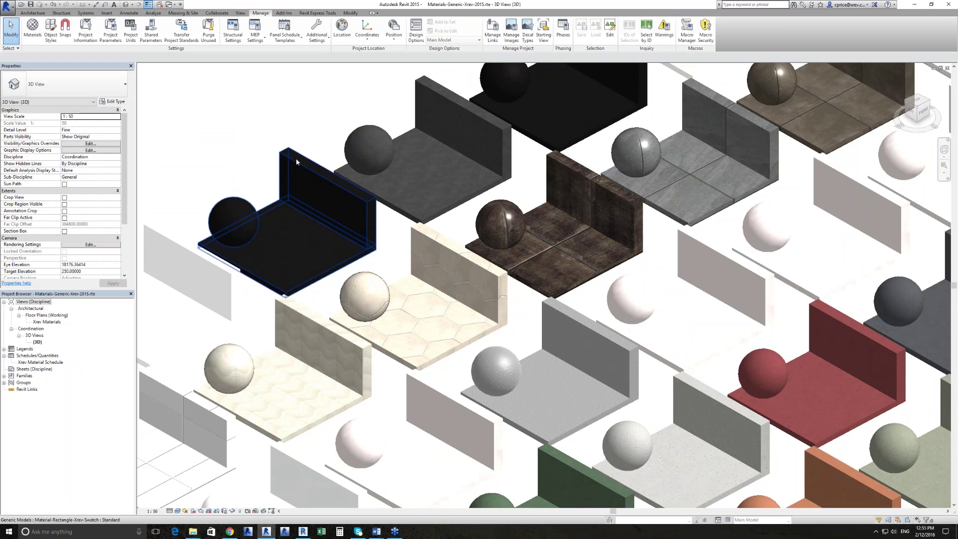
scroll(296, 159, "down", 1)
middle_click_drag(525, 196, 612, 273)
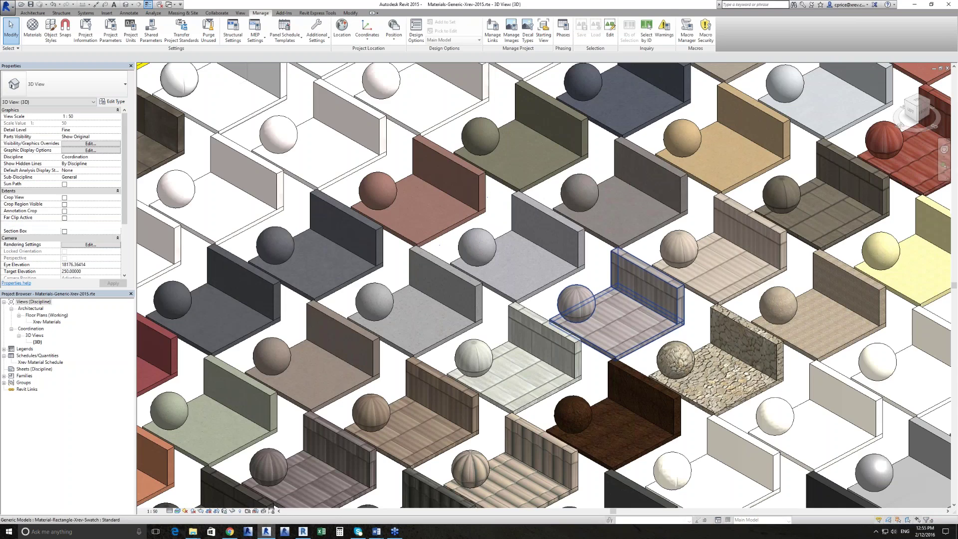
middle_click_drag(418, 275, 307, 306)
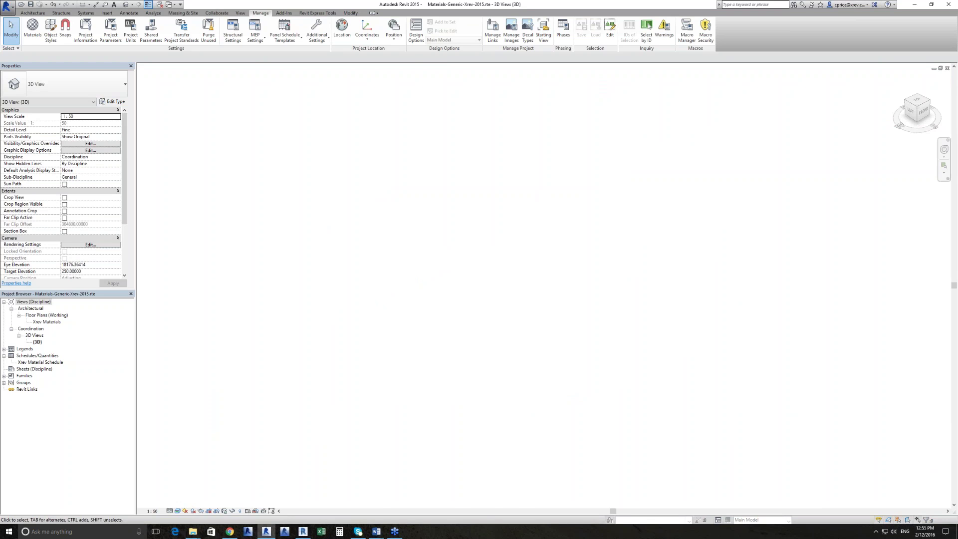
middle_click_drag(315, 255, 315, 255)
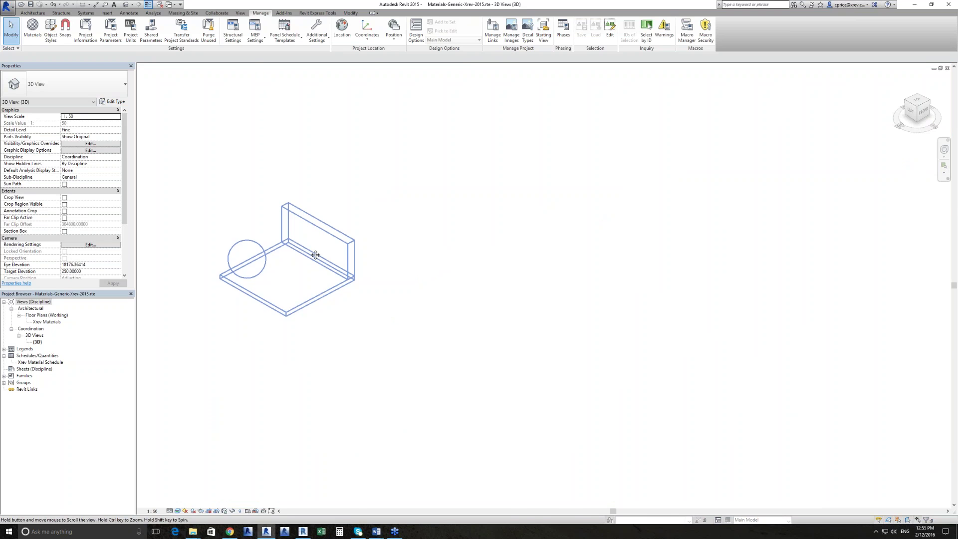
middle_click_drag(315, 255, 428, 281)
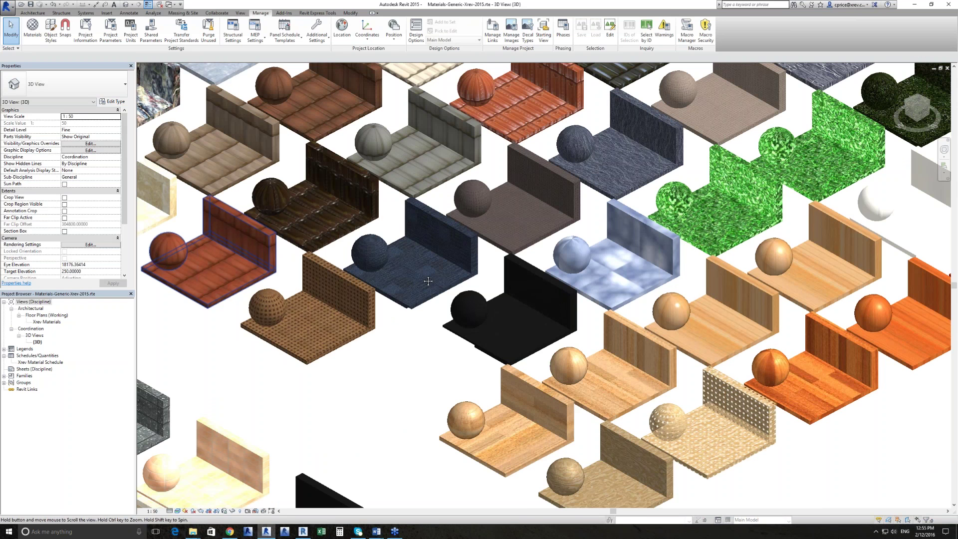
middle_click_drag(428, 281, 208, 291)
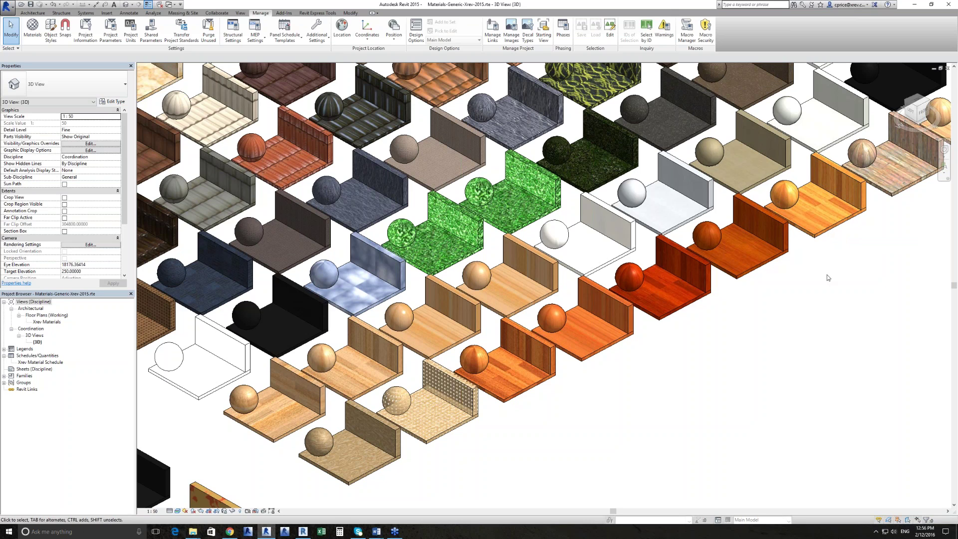
left_click(828, 233)
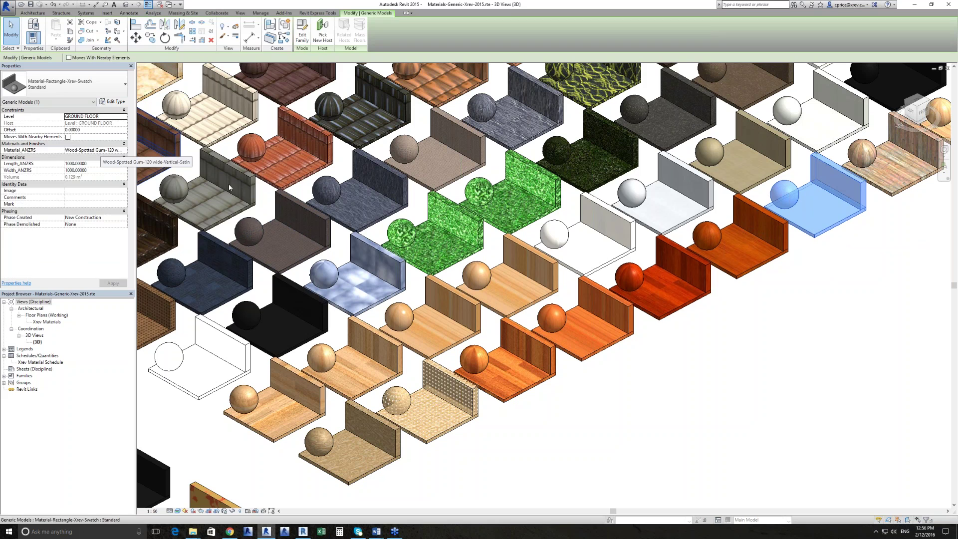
key("Escape")
Switch to the Walls-Generic-Xrev-2015 file and show its 3D view from an oblique angle
left_click(170, 5)
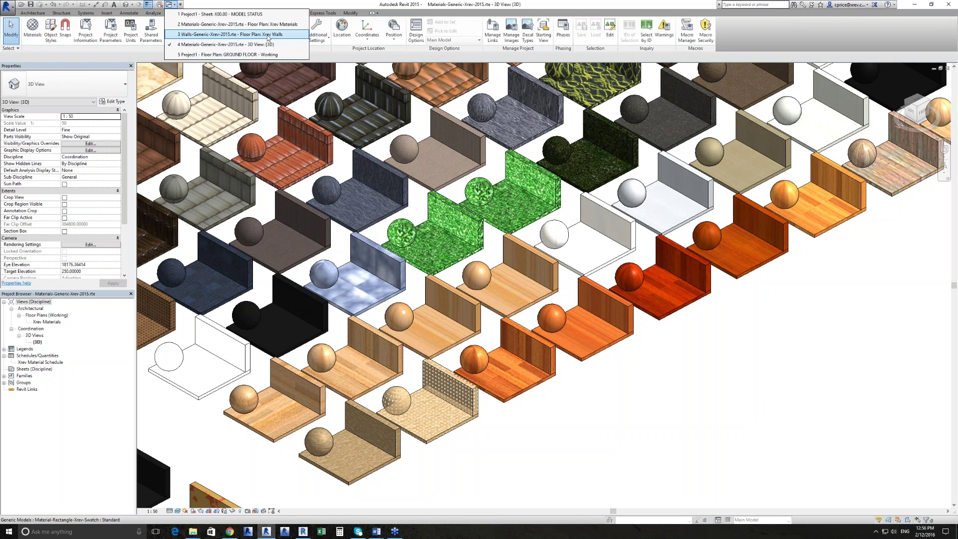
left_click(270, 35)
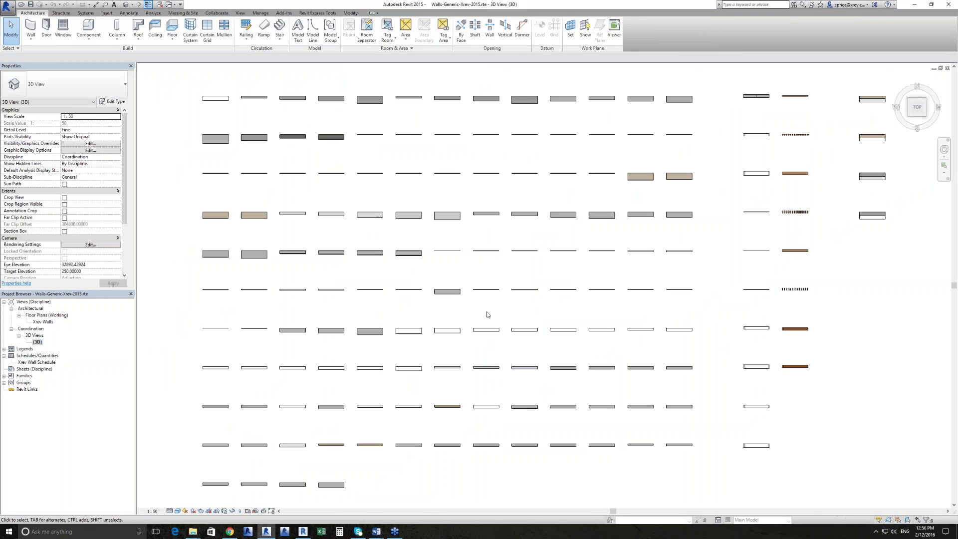
middle_click_drag(488, 316, 475, 468, "shift")
scroll(480, 459, "up", 3)
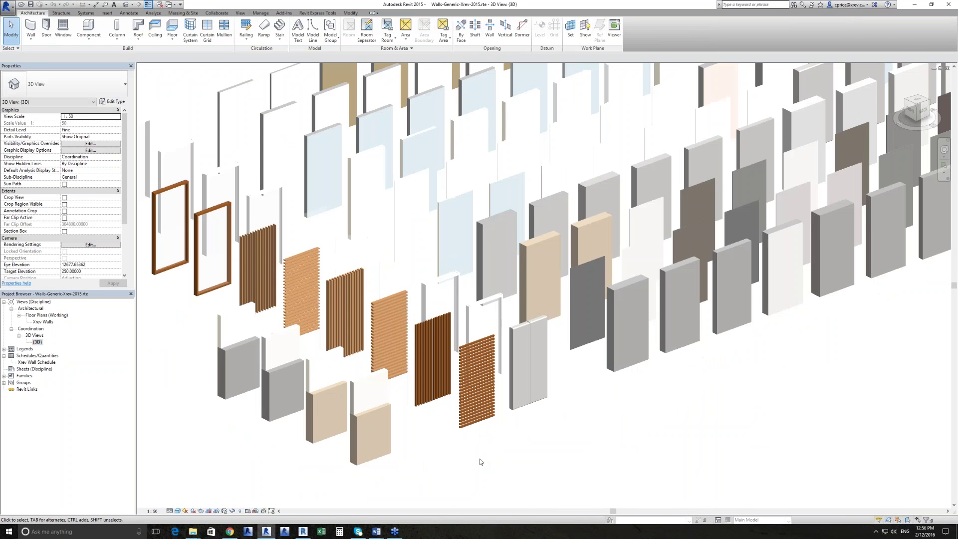
Examine the wall samples in 3D, from the timber-framed glazing and batten screens to the panel, brick and blockwork walls
scroll(479, 459, "up", 4)
middle_click_drag(349, 295, 386, 329)
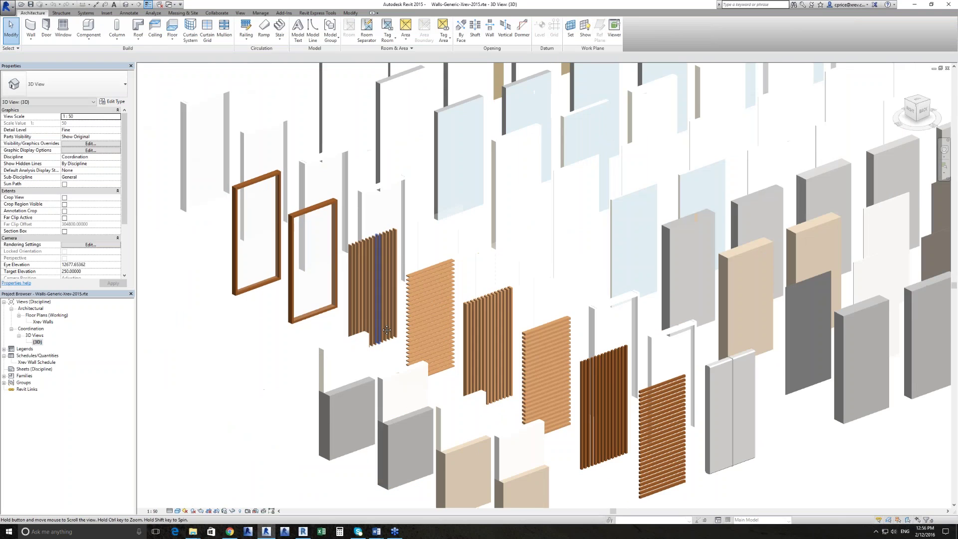
scroll(386, 329, "down", 2)
scroll(244, 267, "up", 4)
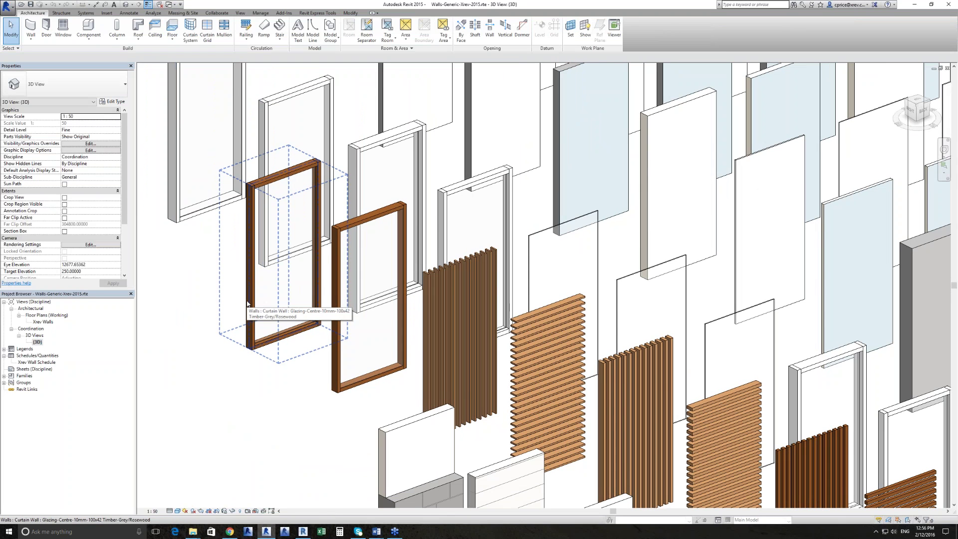
middle_click_drag(368, 399, 313, 382)
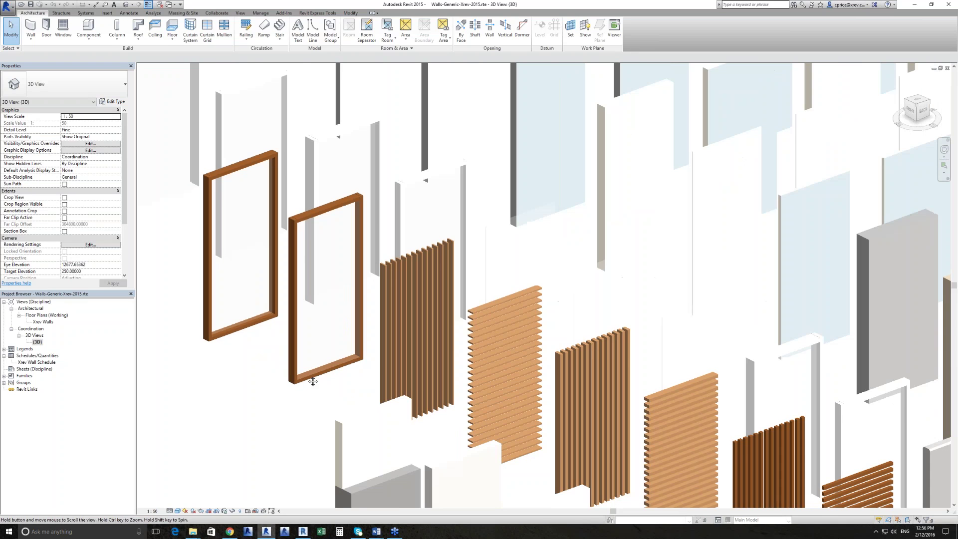
scroll(313, 382, "down", 3)
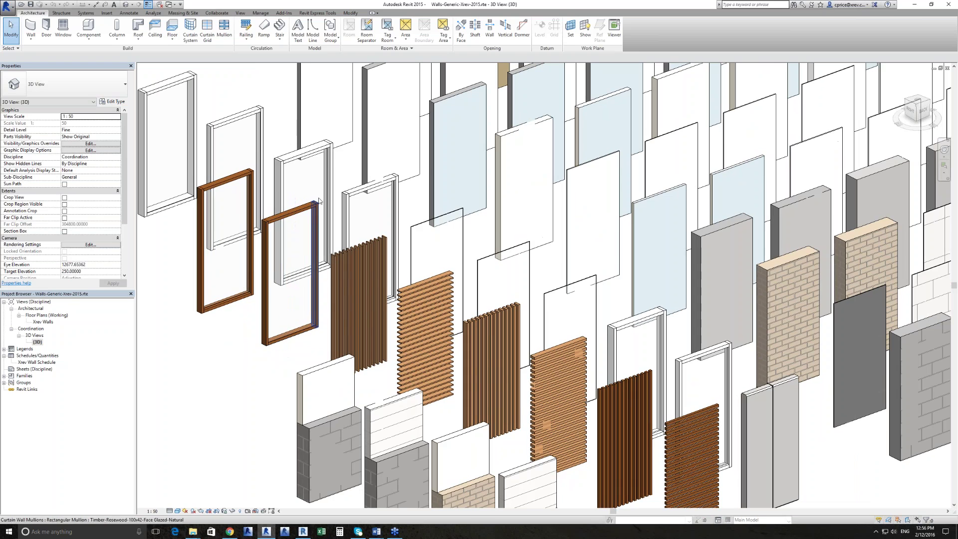
mouse_move(764, 321)
middle_mouse_down()
mouse_move(720, 325)
mouse_move(705, 344)
middle_mouse_up()
scroll(699, 413, "up", 6)
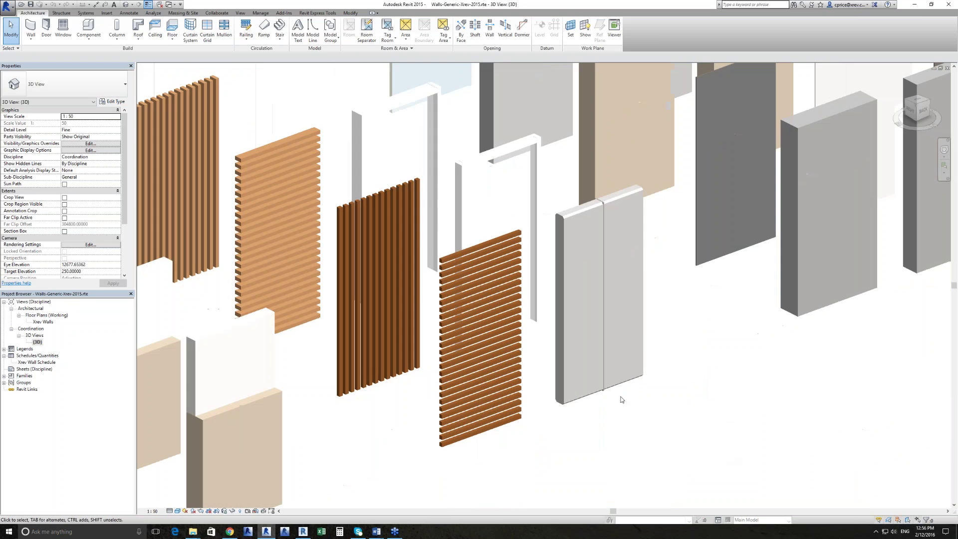
scroll(699, 411, "down", 5)
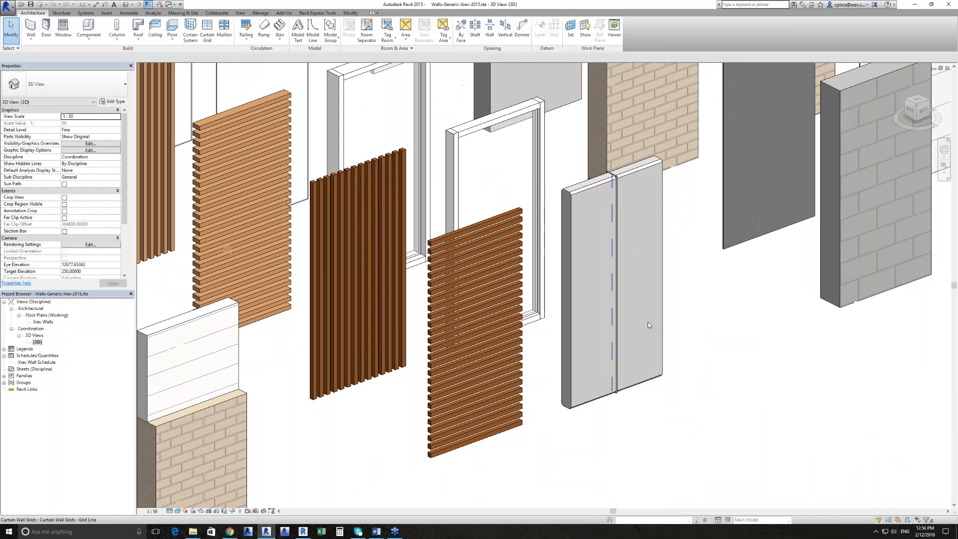
scroll(562, 265, "down", 2)
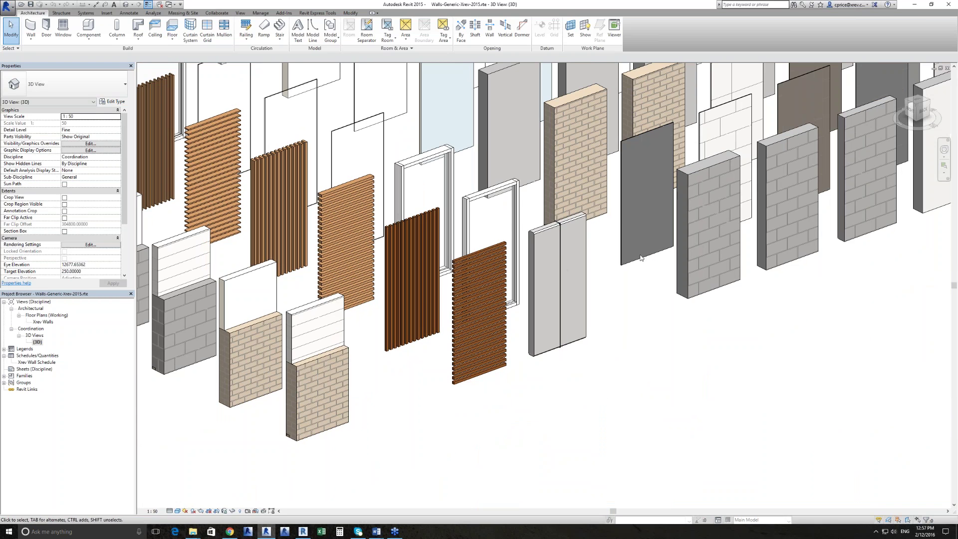
scroll(562, 265, "up", 4)
scroll(758, 249, "down", 3)
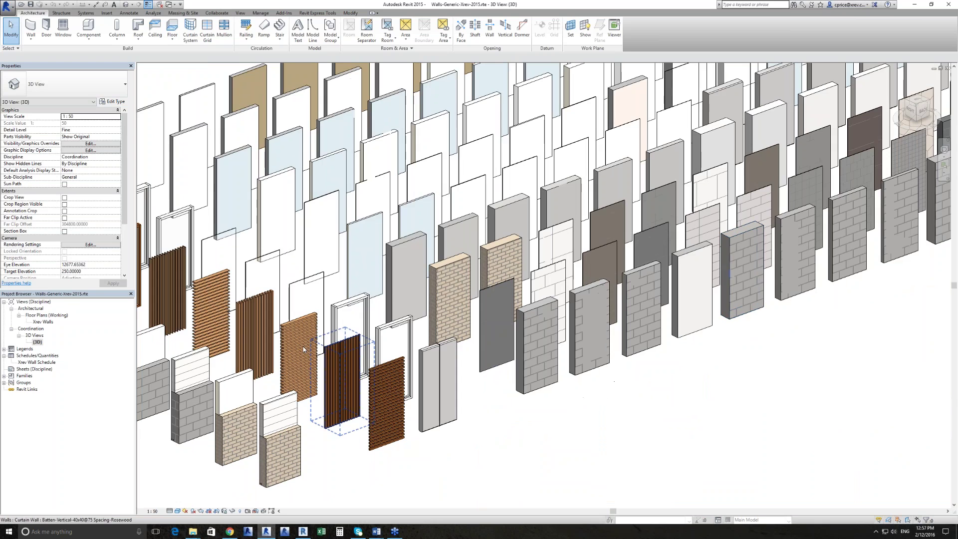
scroll(550, 396, "up", 3)
middle_click_drag(550, 397, 194, 296)
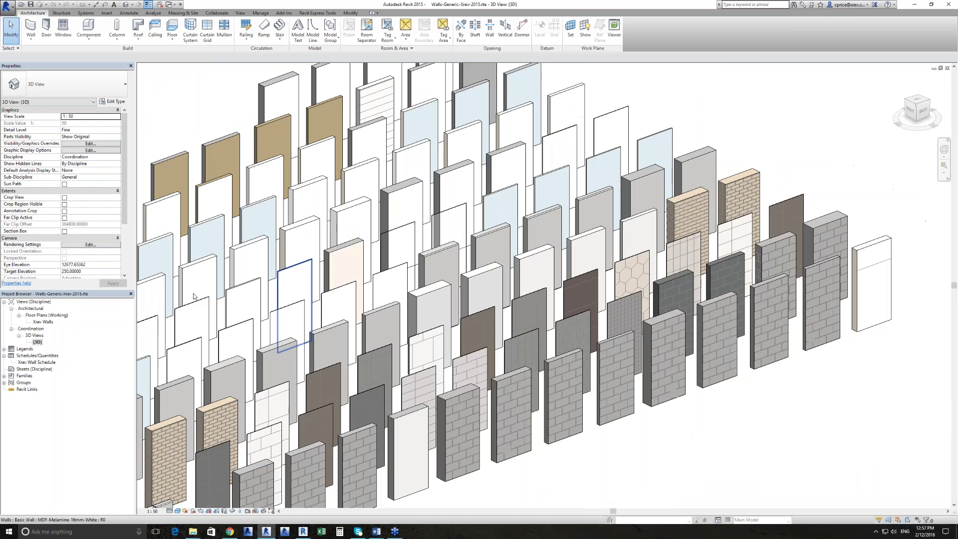
Open the Xrev Walls floor plan and inspect the type data tags beneath the aluminium and blockwork wall samples
double_click(44, 322)
scroll(259, 163, "up", 7)
middle_click_drag(305, 175, 339, 323)
scroll(384, 221, "down", 3)
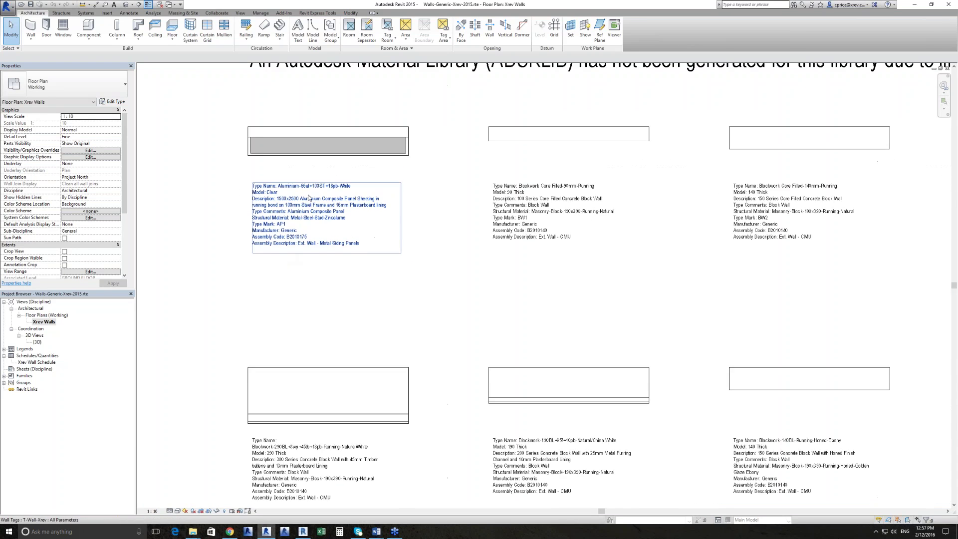
Review the Xrev Wall Schedule and the Xrev Material Schedule in the materials file
double_click(30, 362)
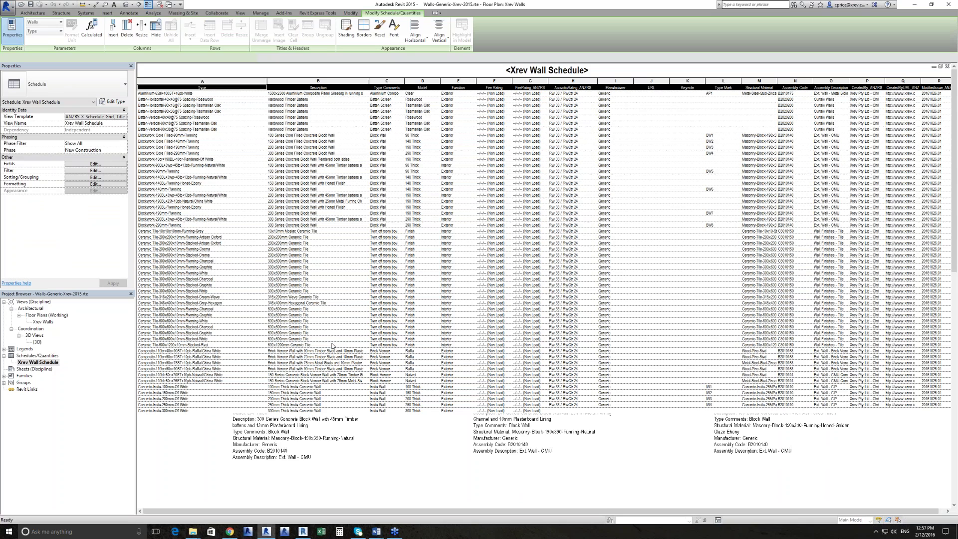
scroll(328, 507, "down", 10)
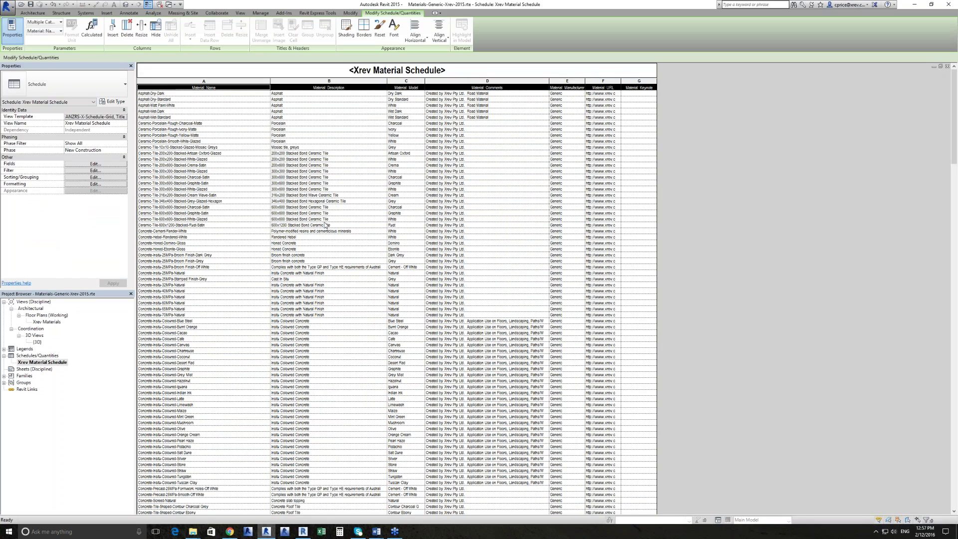
scroll(393, 296, "down", 10)
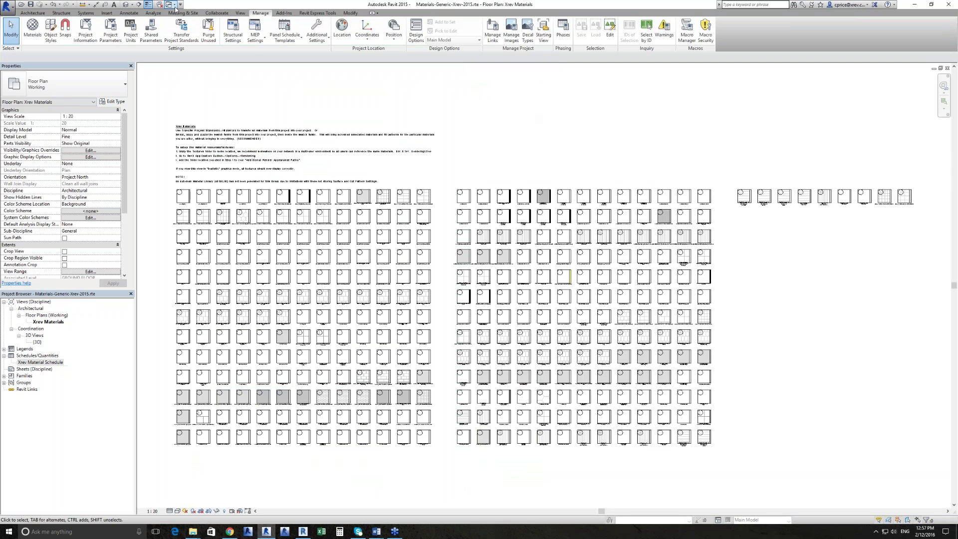
Switch to Project1's X00.00 - MODEL STATUS sheet and look through the project's views and sheets list
left_click(171, 4)
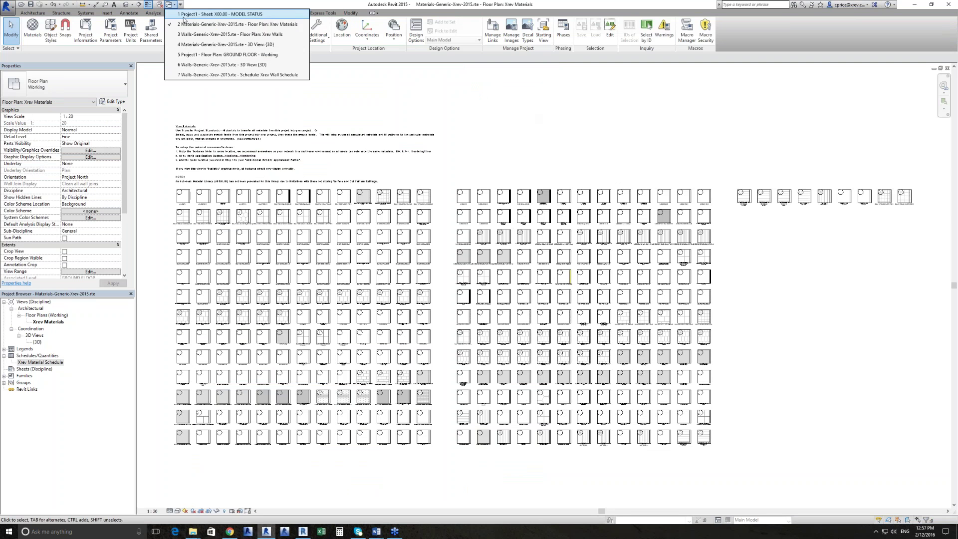
left_click(244, 15)
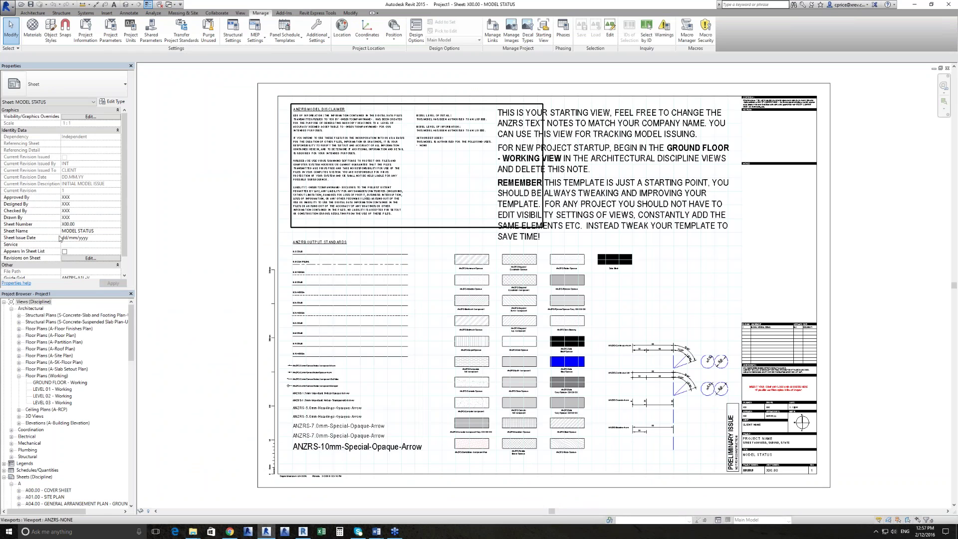
scroll(123, 437, "down", 15)
scroll(124, 437, "down", 9)
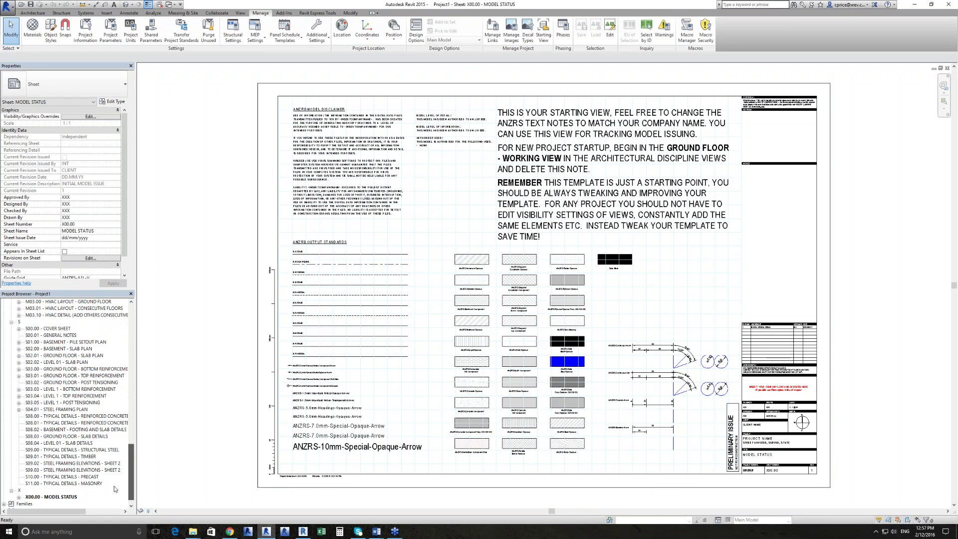
left_click(114, 489)
scroll(88, 443, "up", 3)
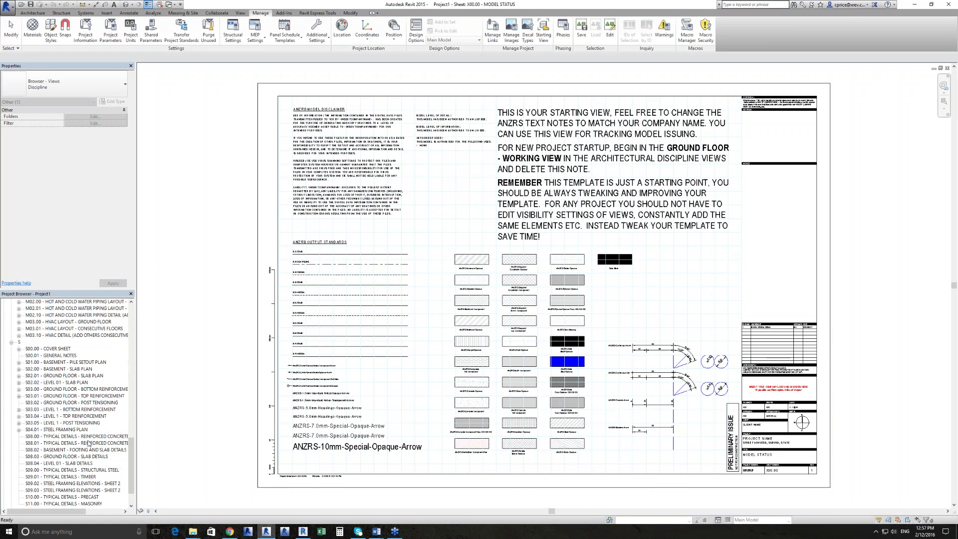
Expand the Annotation Symbols families in the project browser and look through the loaded ANZRS symbols and tags
scroll(89, 443, "down", 10)
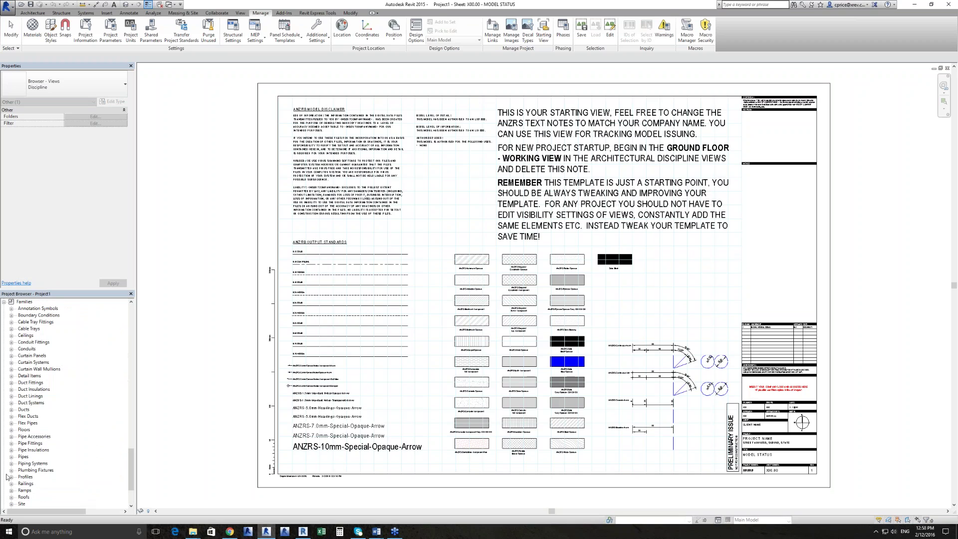
left_click(11, 308)
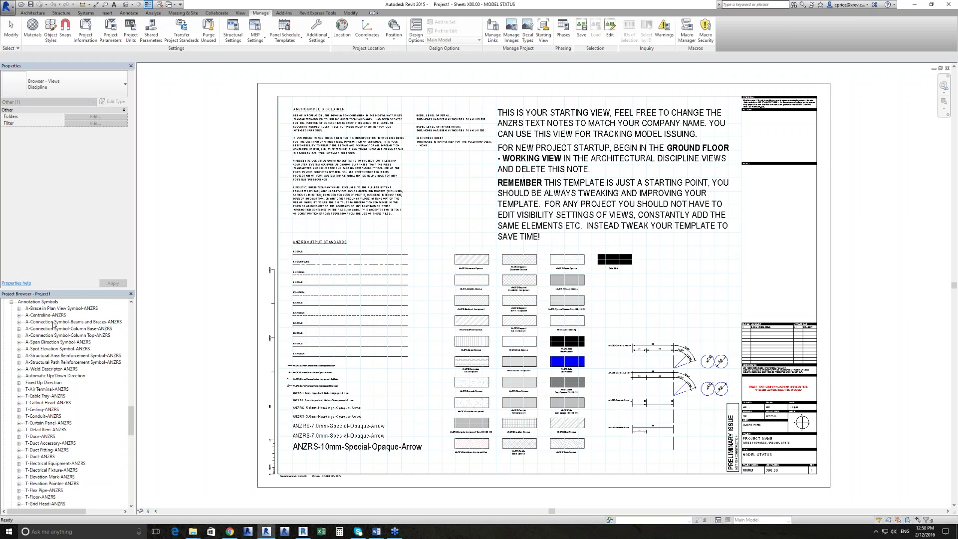
scroll(52, 359, "down", 1)
scroll(51, 360, "down", 1)
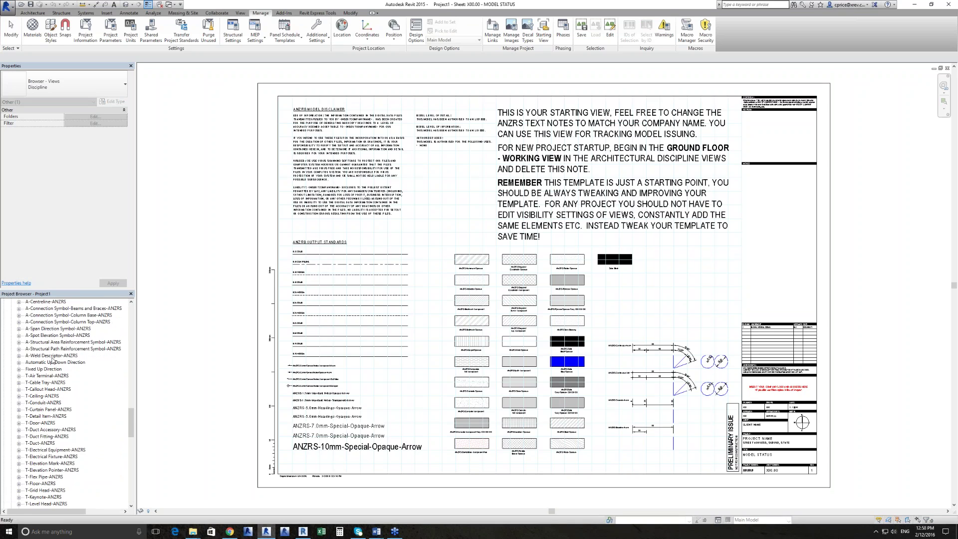
scroll(52, 359, "down", 5)
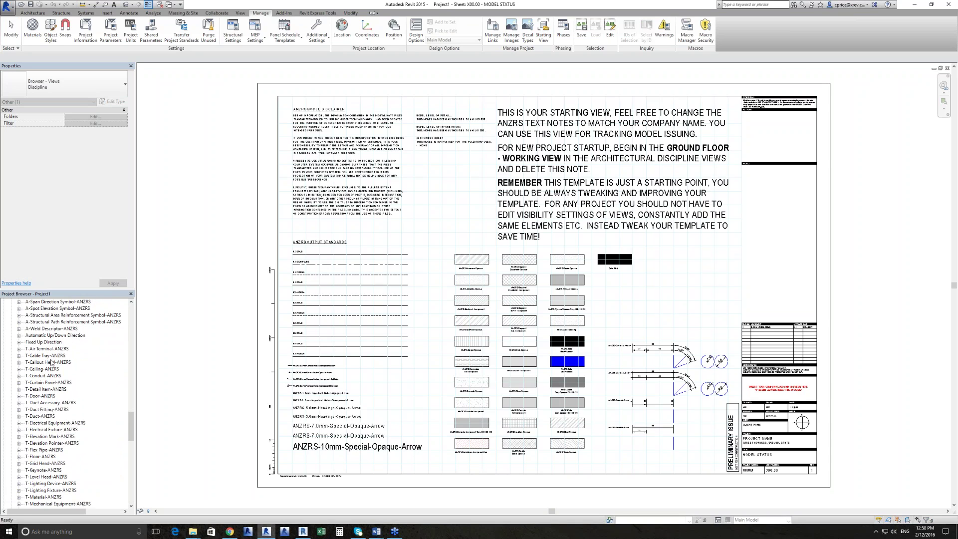
scroll(42, 400, "down", 6)
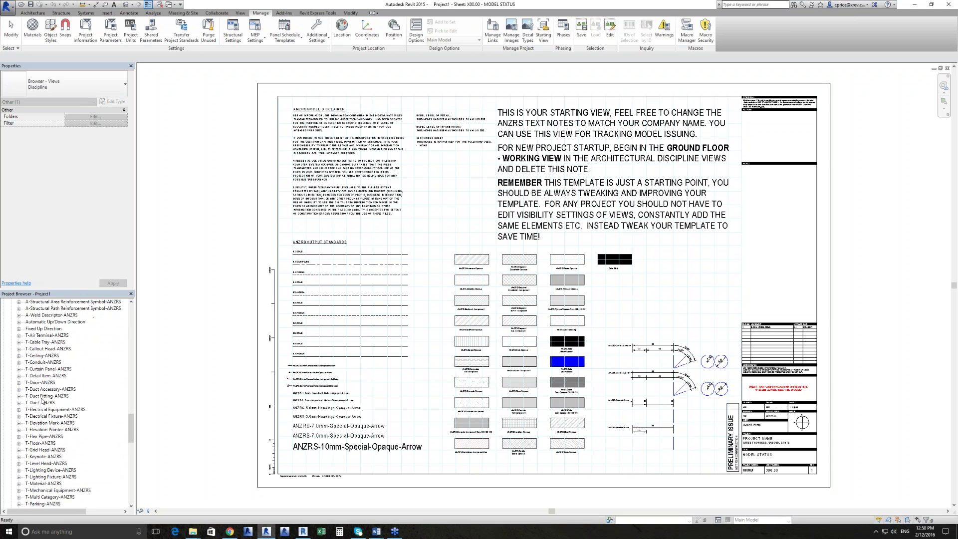
scroll(43, 399, "down", 14)
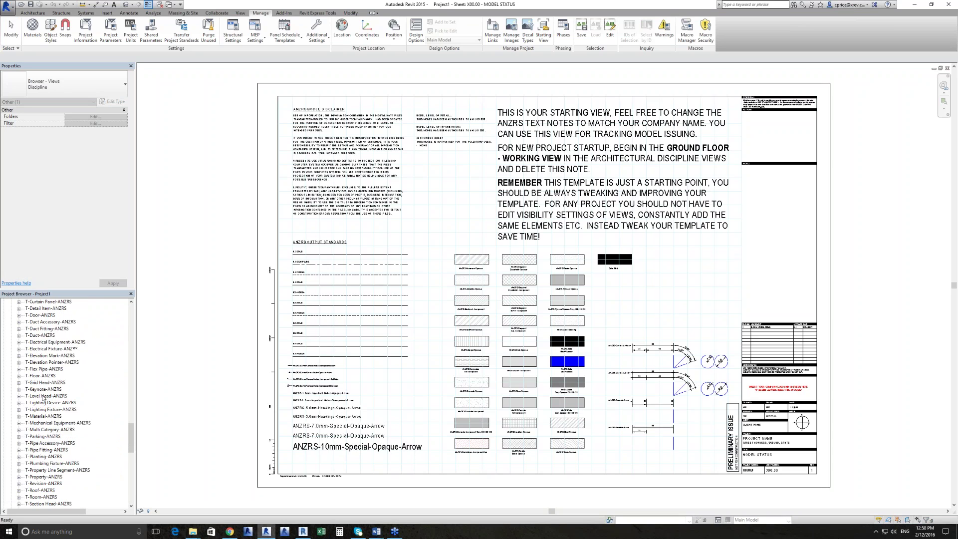
Look through the remaining annotation families, from the property and room tags to the sheet title blocks and T-View Title-ANZRS
left_click(44, 415)
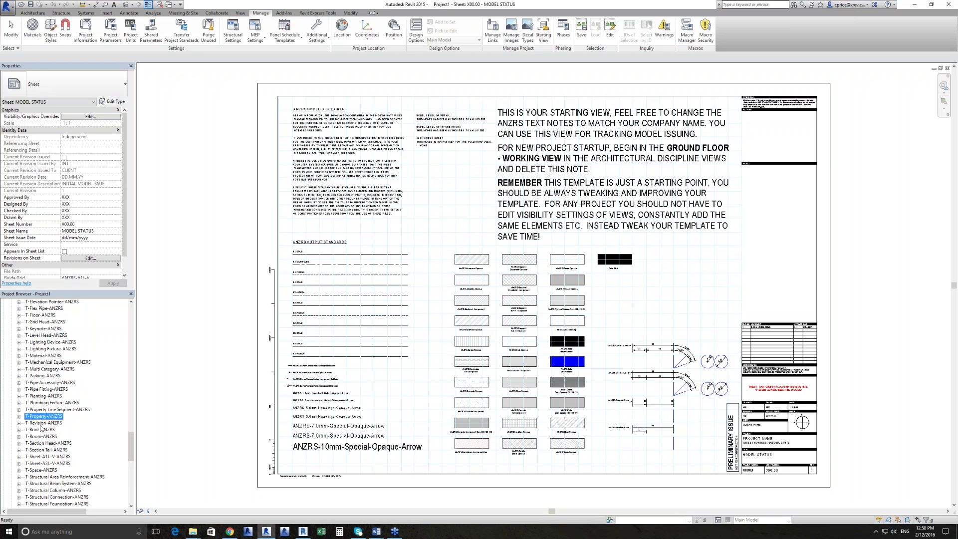
left_click(40, 425)
left_click(42, 430)
left_click(52, 437)
scroll(60, 441, "down", 1)
scroll(60, 444, "down", 10)
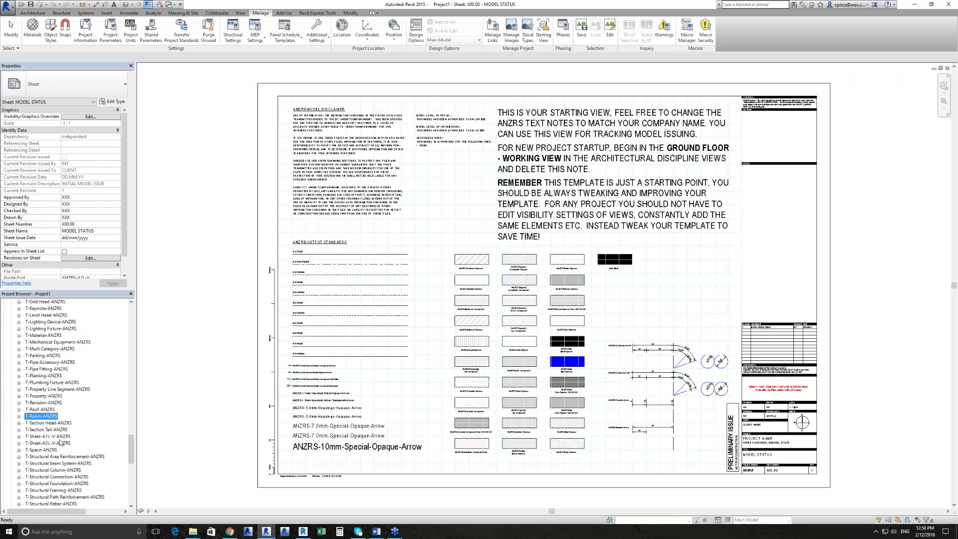
left_click(57, 396)
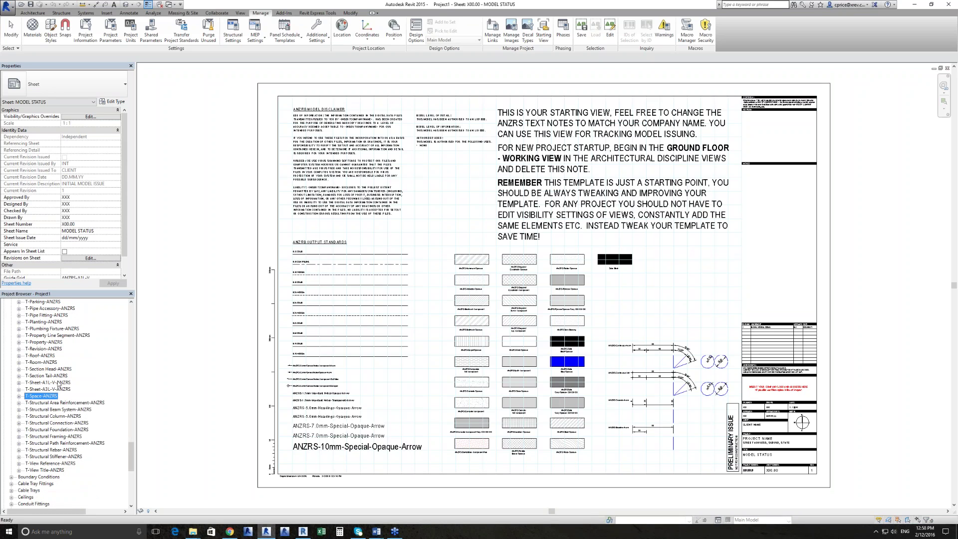
left_click(58, 384)
left_click(34, 470)
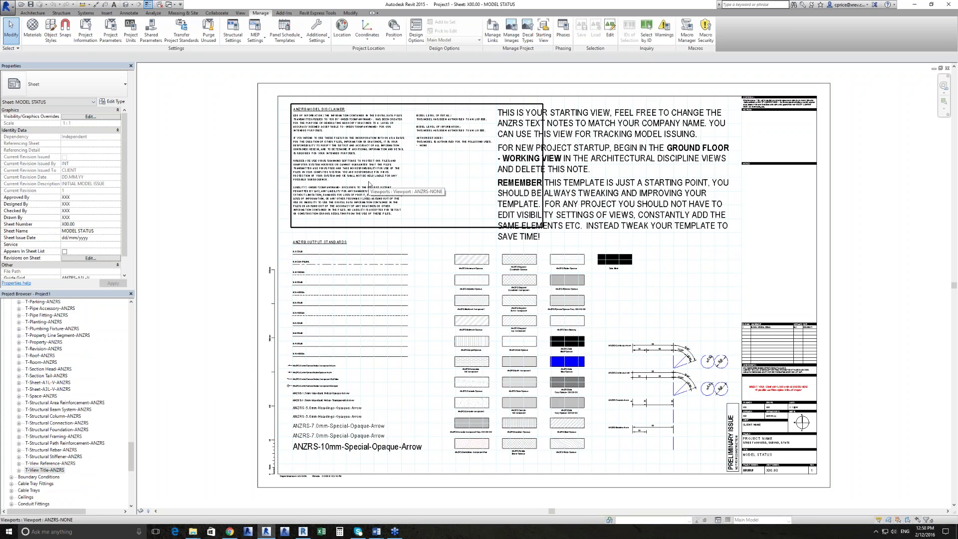
Review the ANZRS viewport types available for the model disclaimer viewport, then close its type properties without changes
left_click(368, 183)
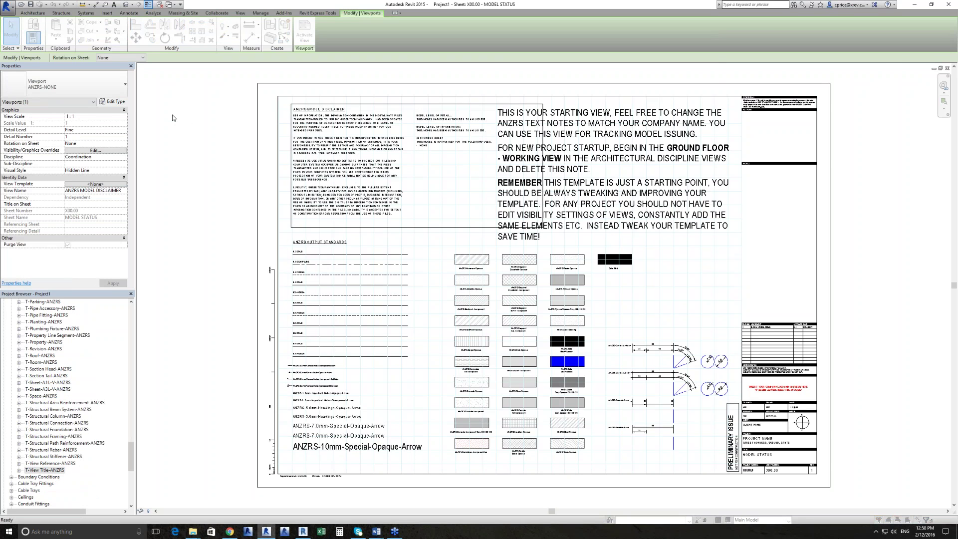
left_click(113, 101)
left_click(591, 87)
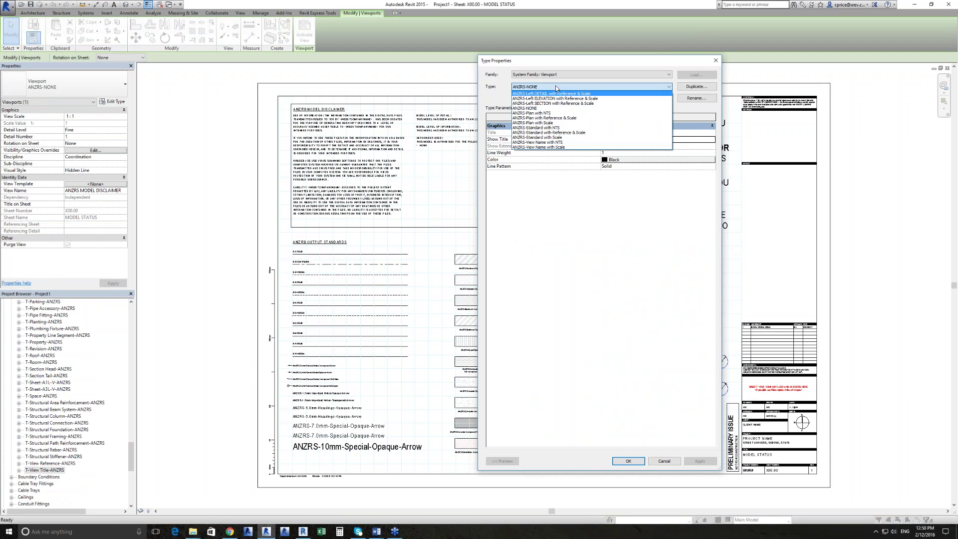
left_click(555, 85)
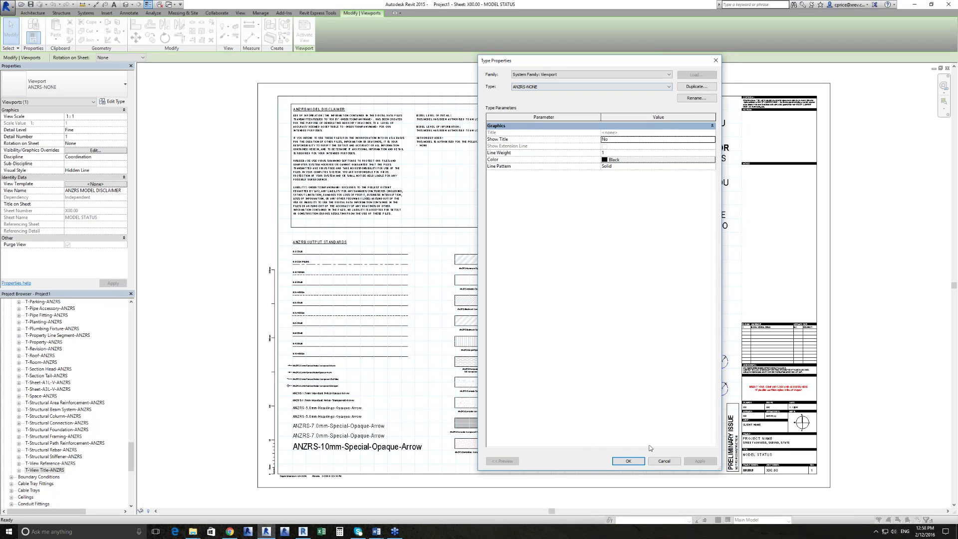
left_click(664, 461)
key("Escape")
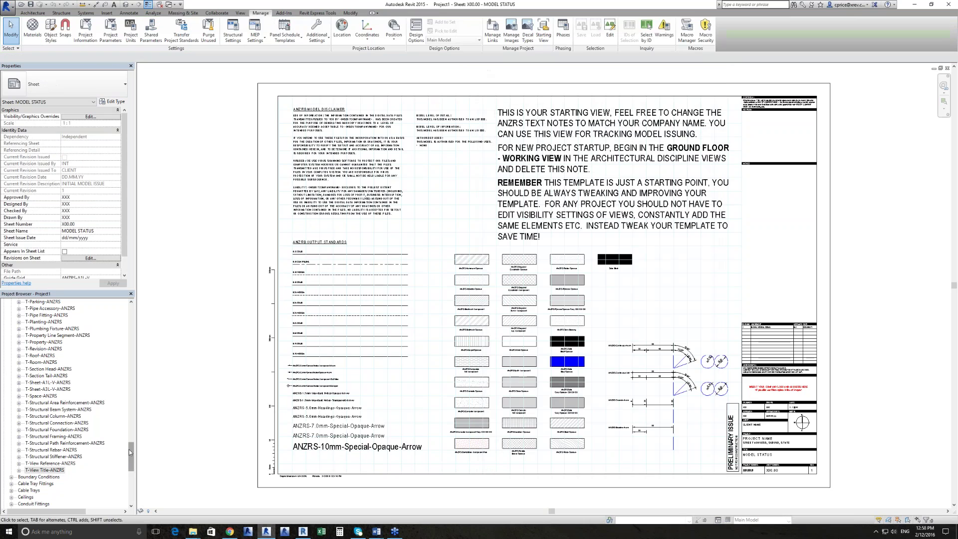
Open the A00.00 - COVER SHEET and inspect its sheet list, project notes, site schedule and title block
left_click_drag(131, 448, 133, 326)
double_click(49, 402)
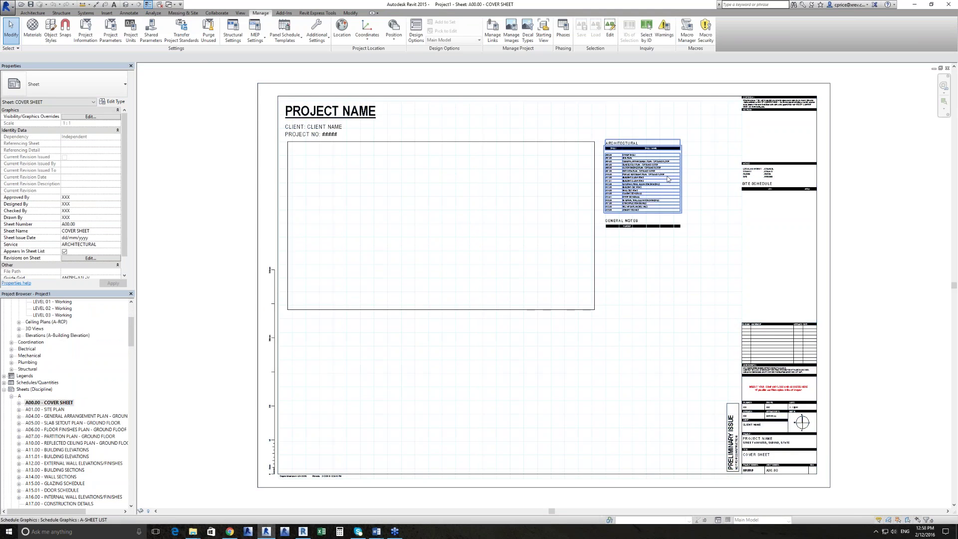
scroll(667, 176, "up", 2)
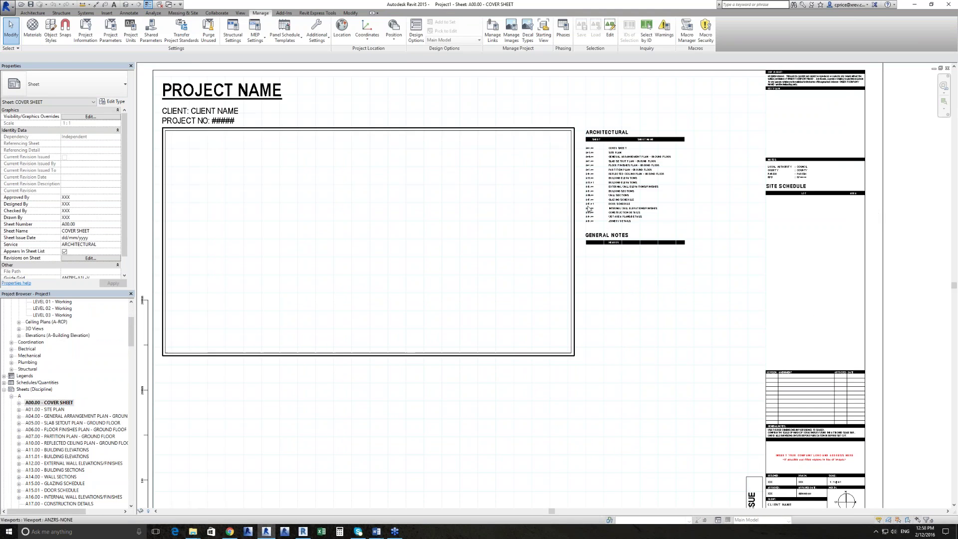
middle_click_drag(855, 163, 712, 162)
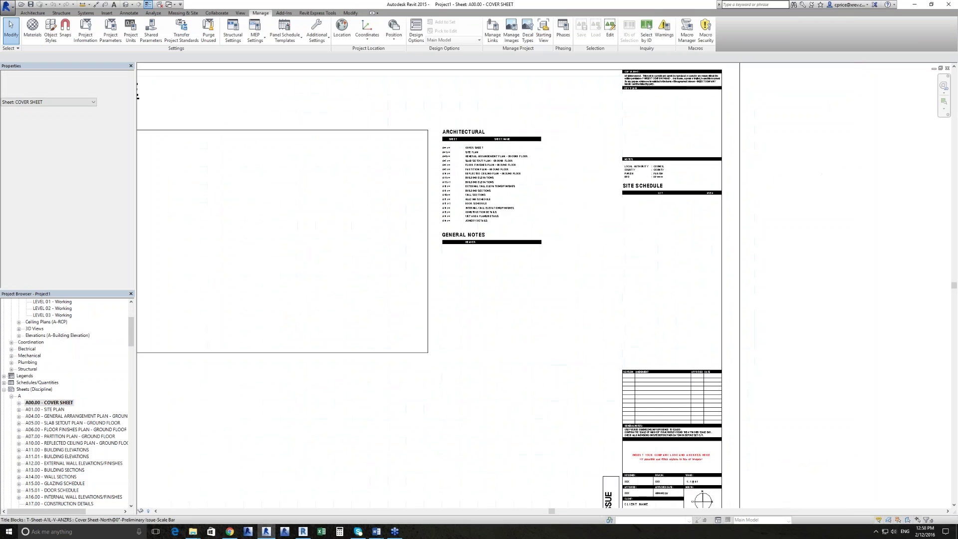
scroll(712, 161, "up", 4)
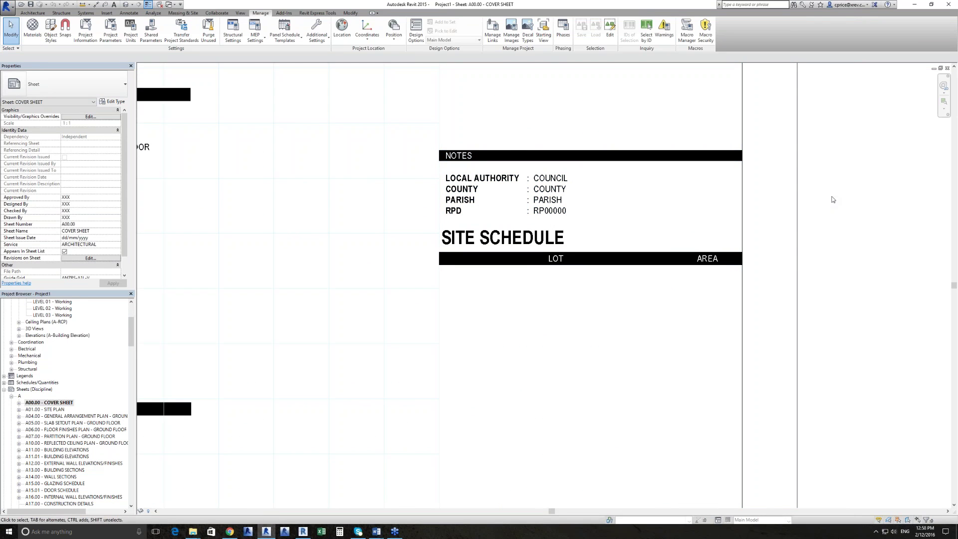
key("z")
key("e")
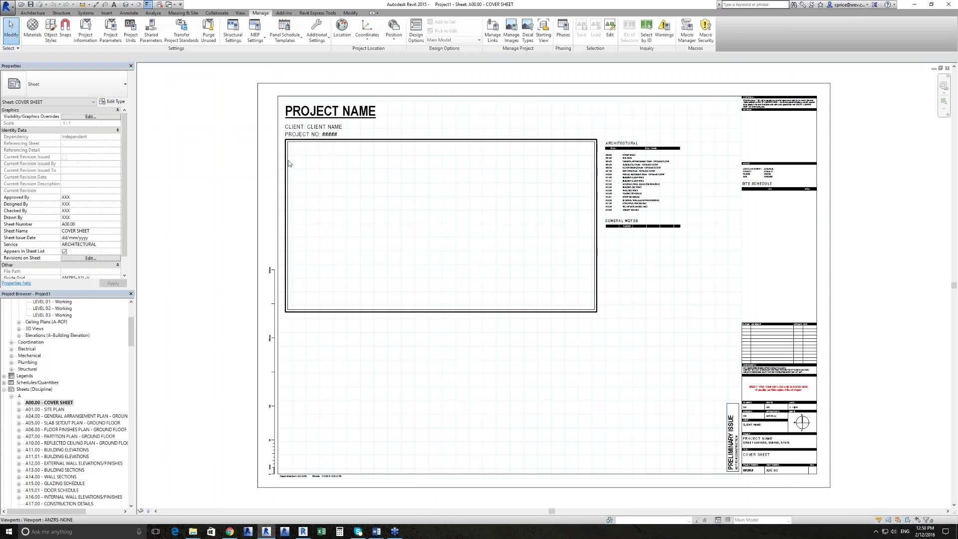
left_click(325, 115)
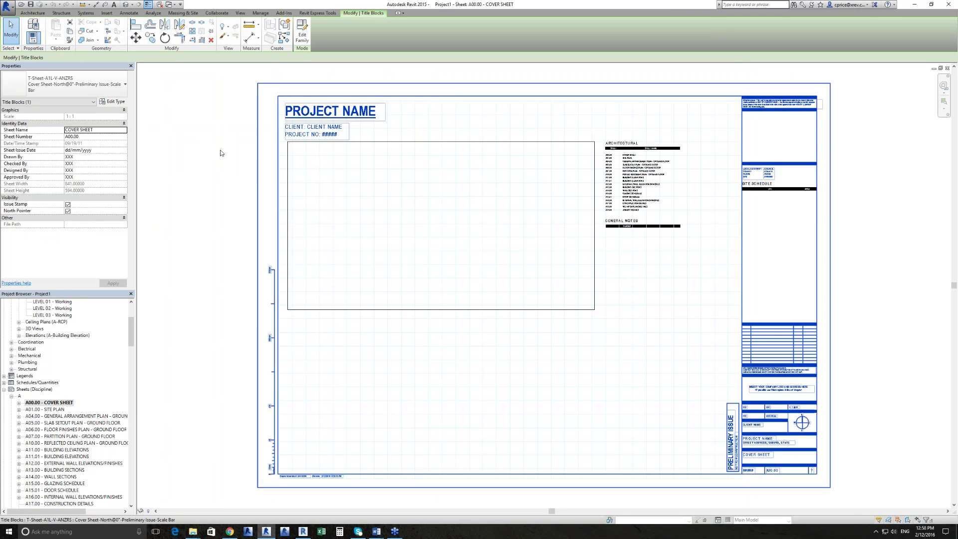
left_click(234, 152)
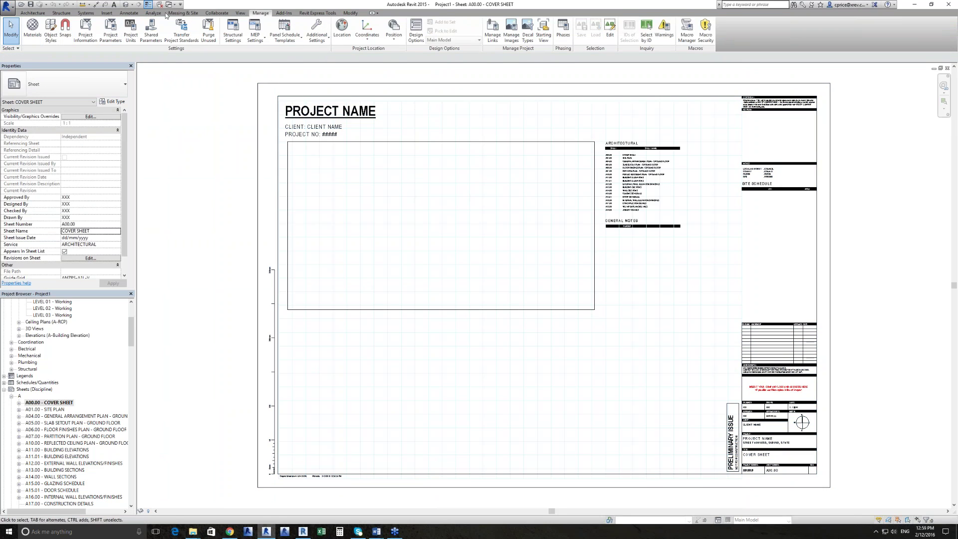
Review the list of ANZRS view templates for the project and close it without changes
left_click(38, 40)
left_click(54, 85)
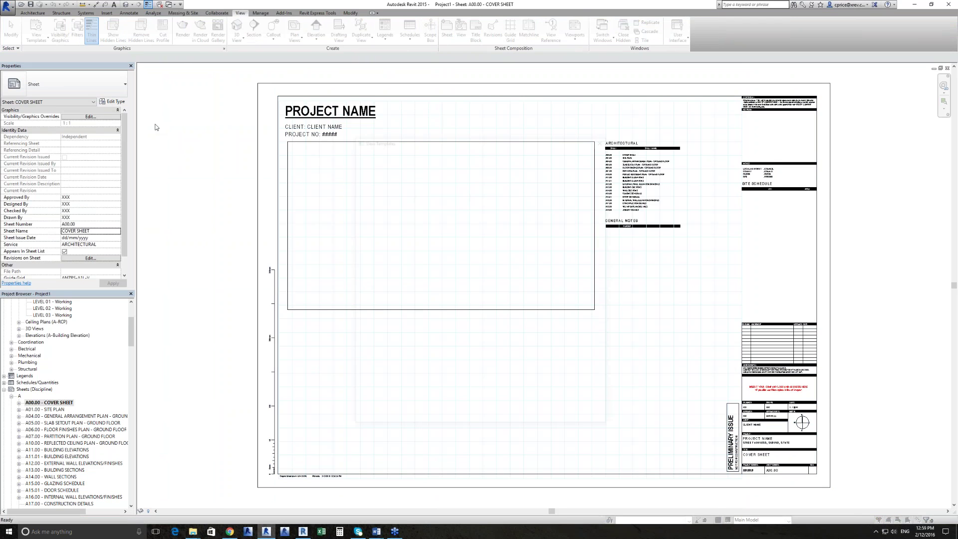
scroll(432, 318, "down", 20)
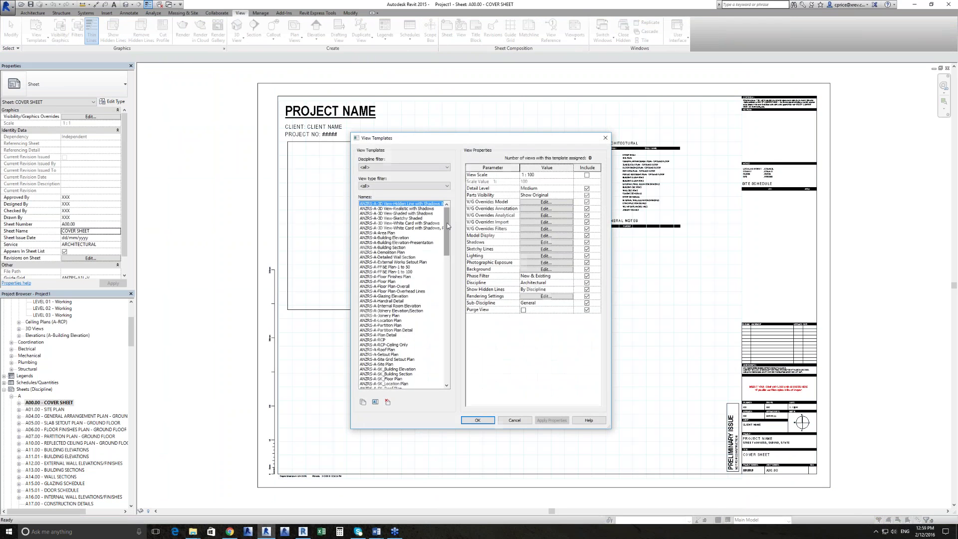
scroll(430, 317, "up", 20)
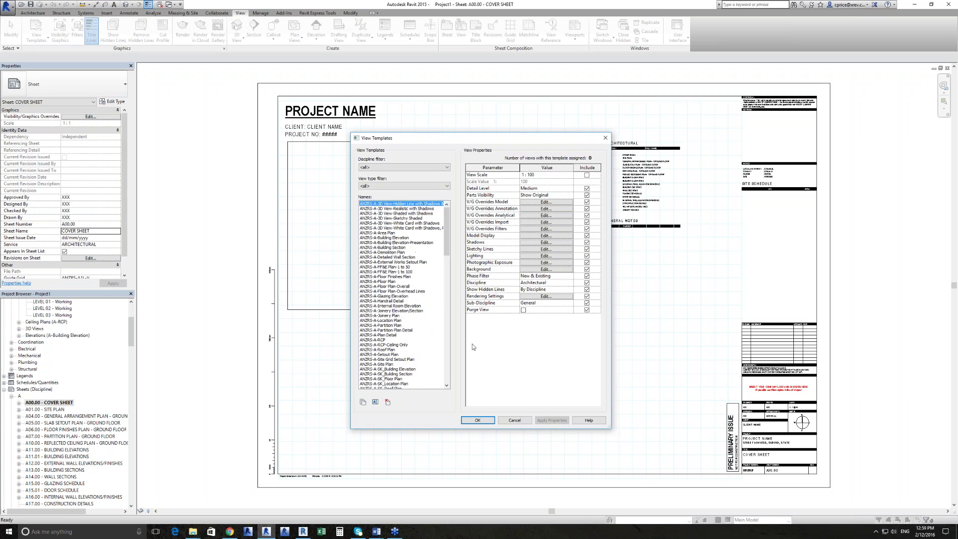
left_click(514, 422)
Look through the project's view filters and close the list without changes
left_click(78, 31)
left_click_drag(499, 226, 499, 303)
left_click(490, 313)
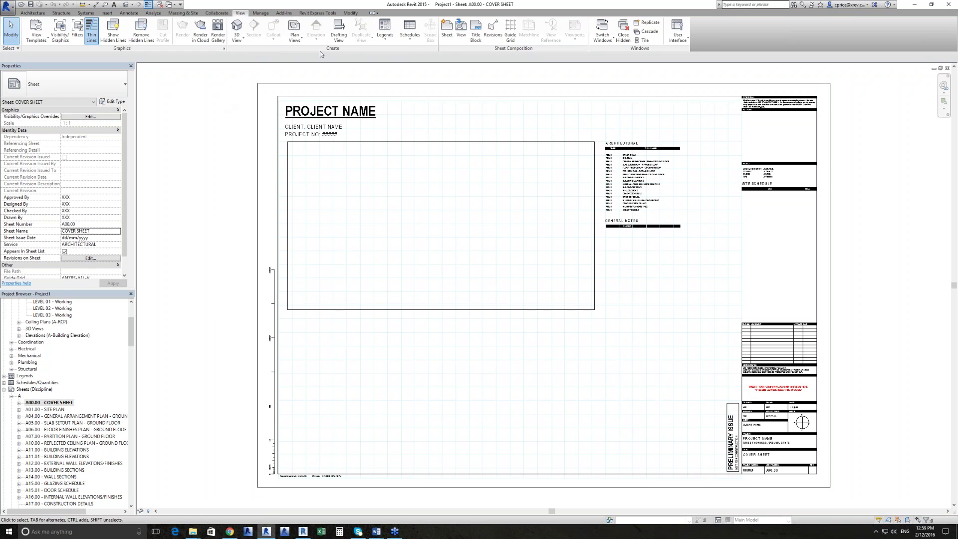
Review the view types for a new floor plan, trying A-SK-Site Plan on GROUND FLOOR, and cancel without creating it
left_click(301, 40)
left_click(304, 52)
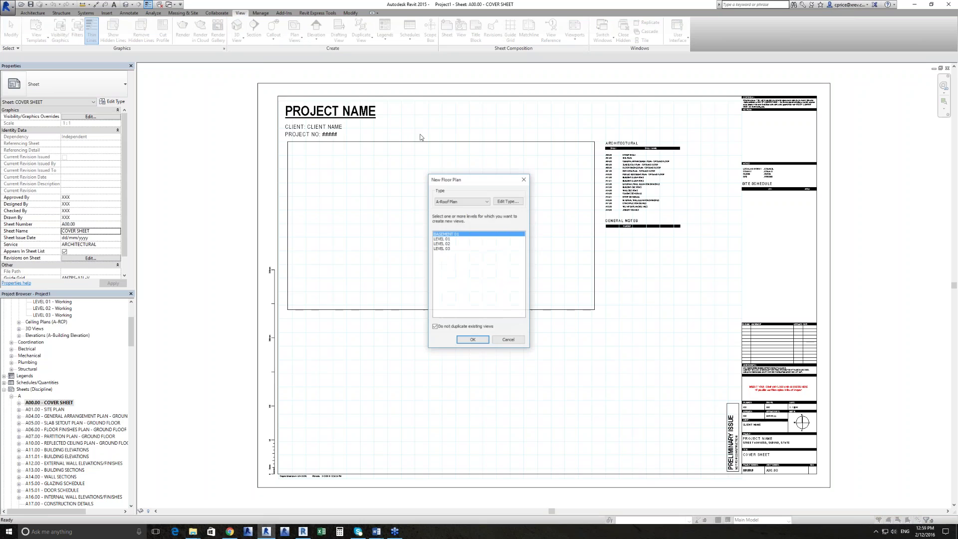
left_click(466, 202)
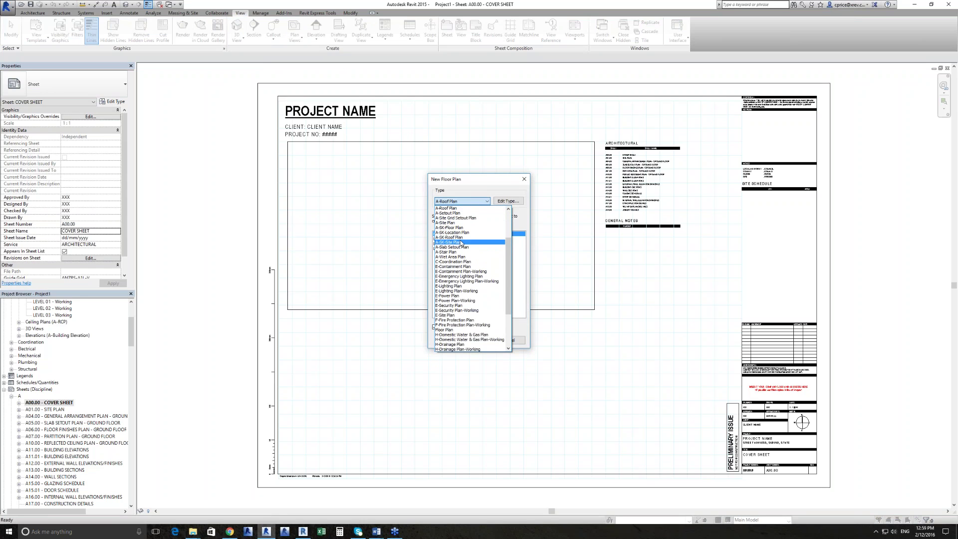
left_click(461, 243)
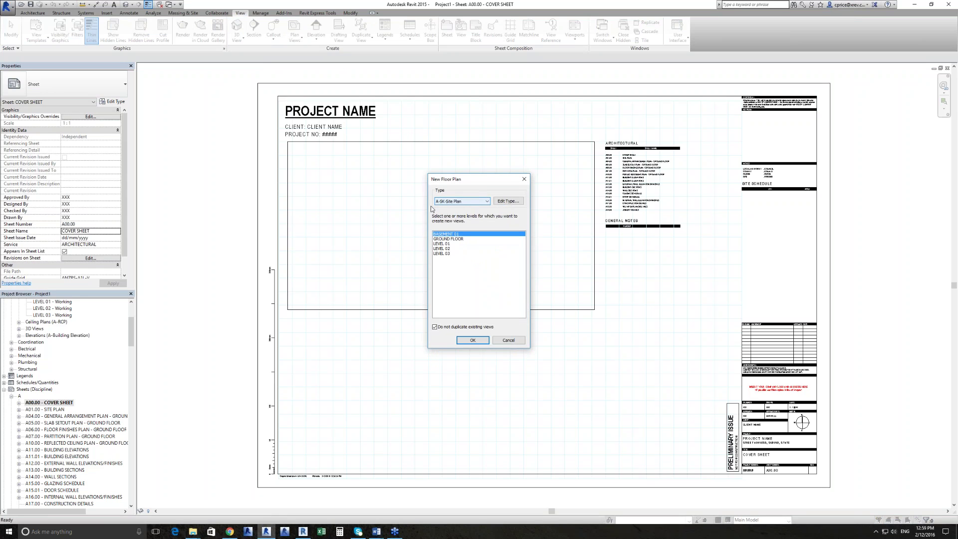
left_click(458, 239)
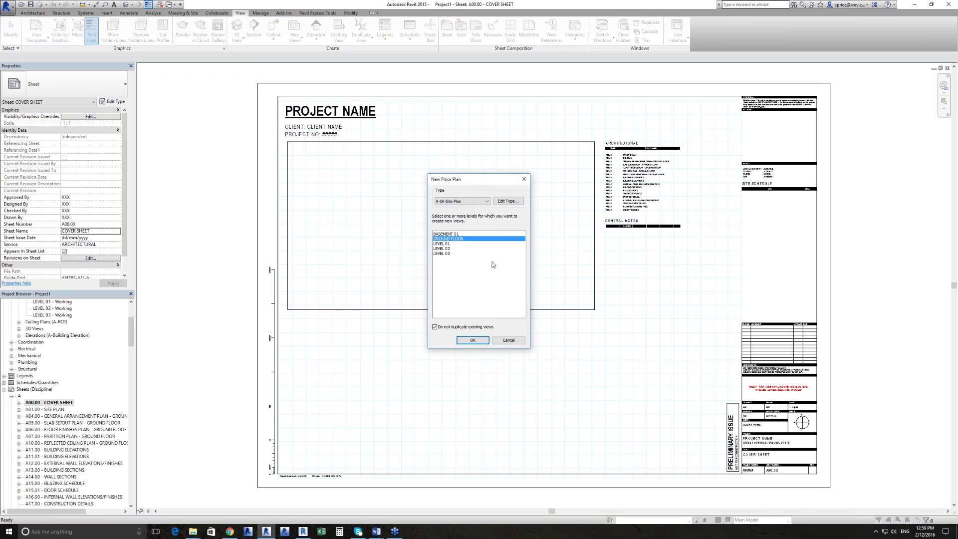
left_click(510, 340)
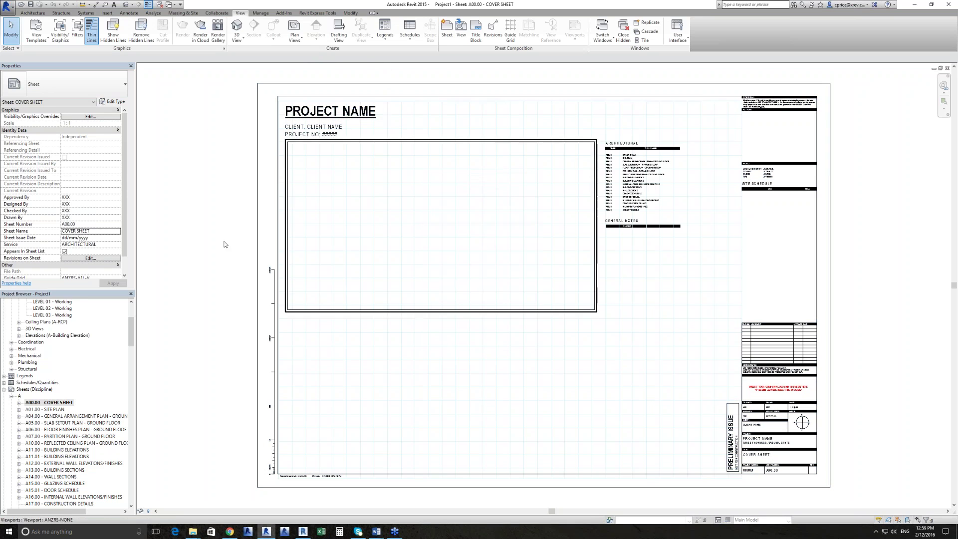
Open the GROUND FLOOR - Working floor plan from the architectural working views
left_click_drag(131, 333, 131, 318)
left_click(60, 383)
double_click(73, 383)
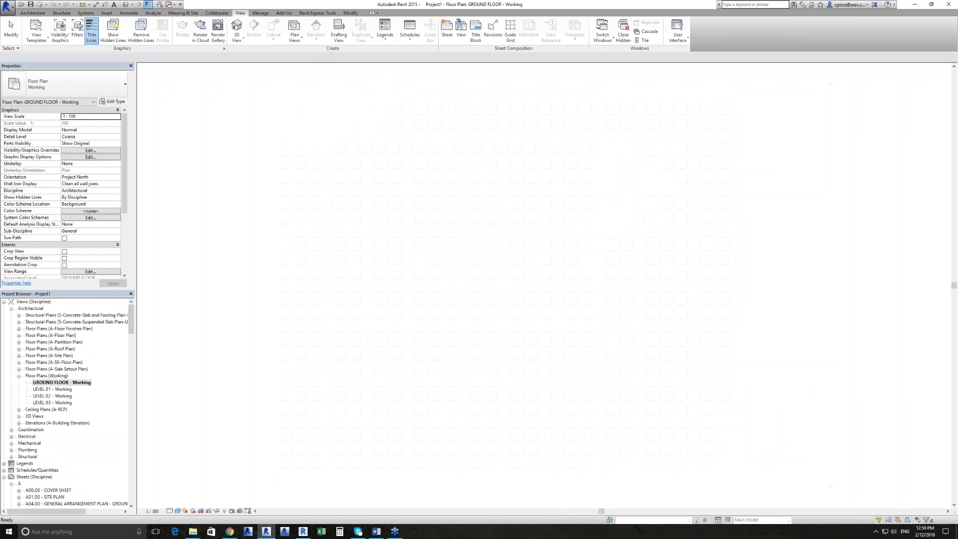
Review the elevation types available for placement, choose A-Internal Room Elevation, and exit the Elevation tool without placing a marker
left_click(315, 30)
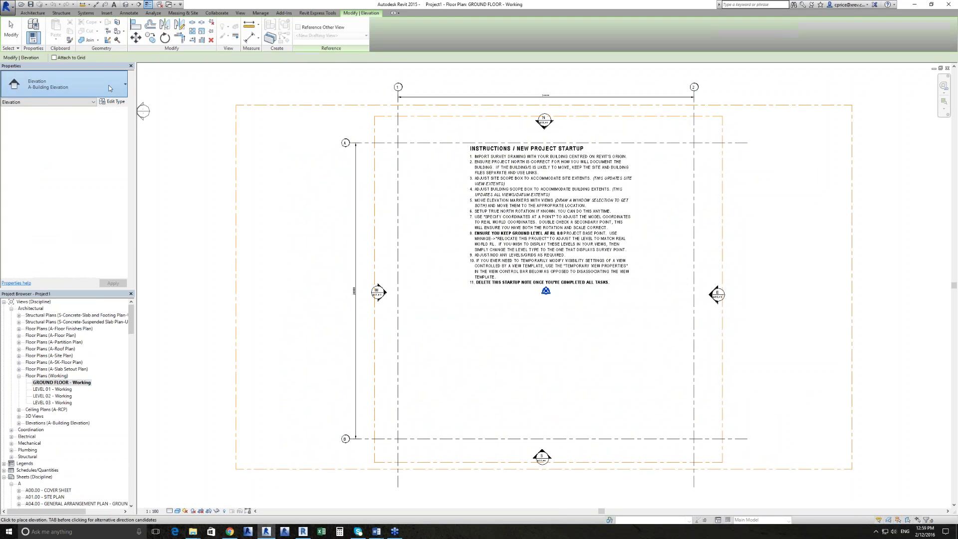
left_click(75, 84)
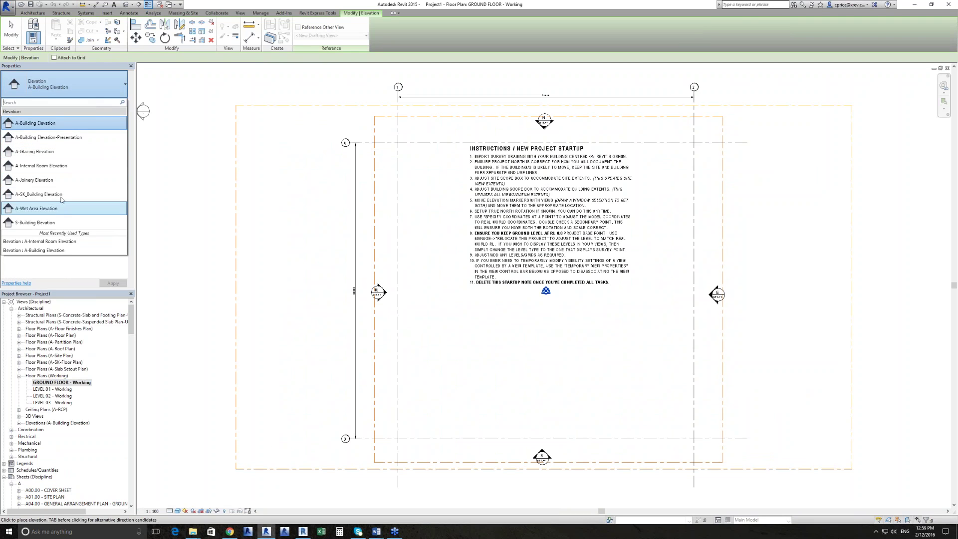
left_click(48, 171)
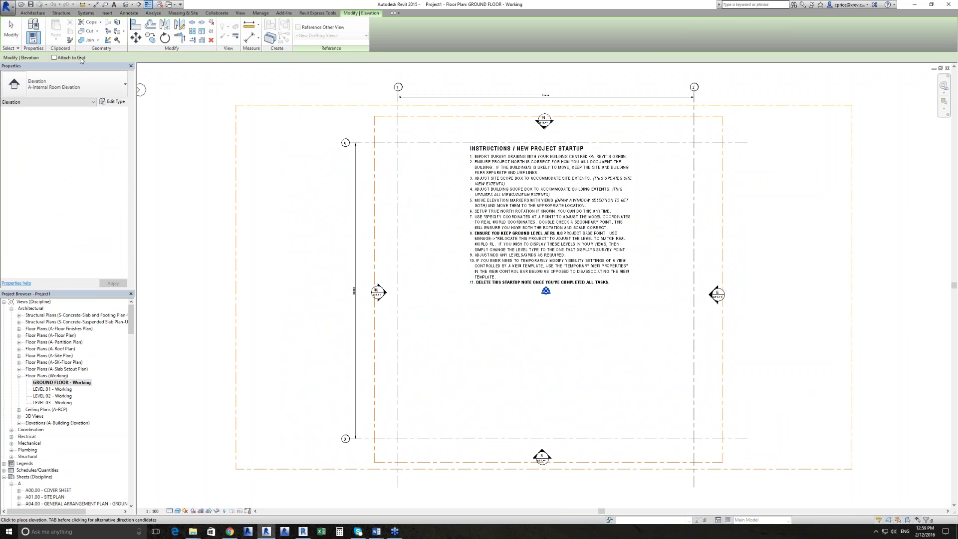
left_click(12, 31)
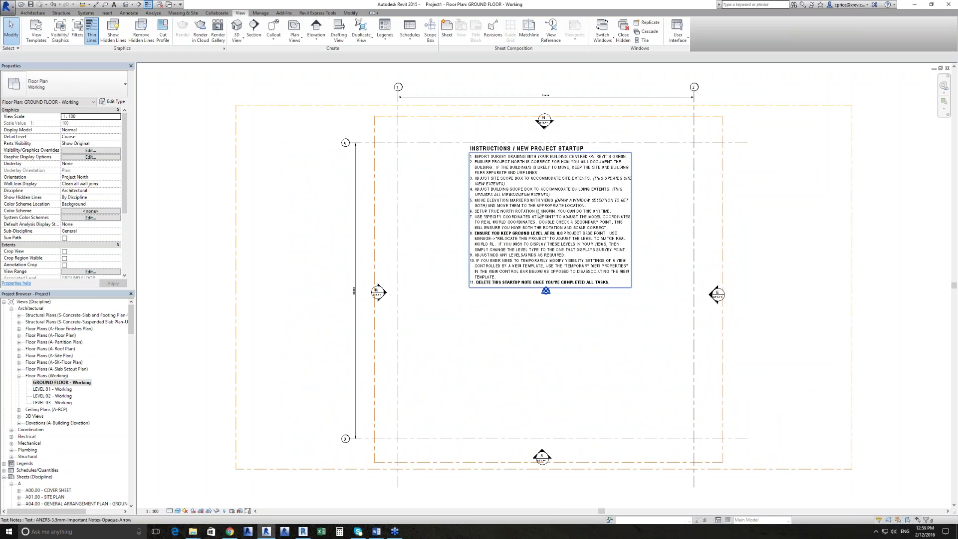
Switch to Chrome to show the Technology Lounge Content for Design catalogue full screen, and return to Revit
left_click(229, 531)
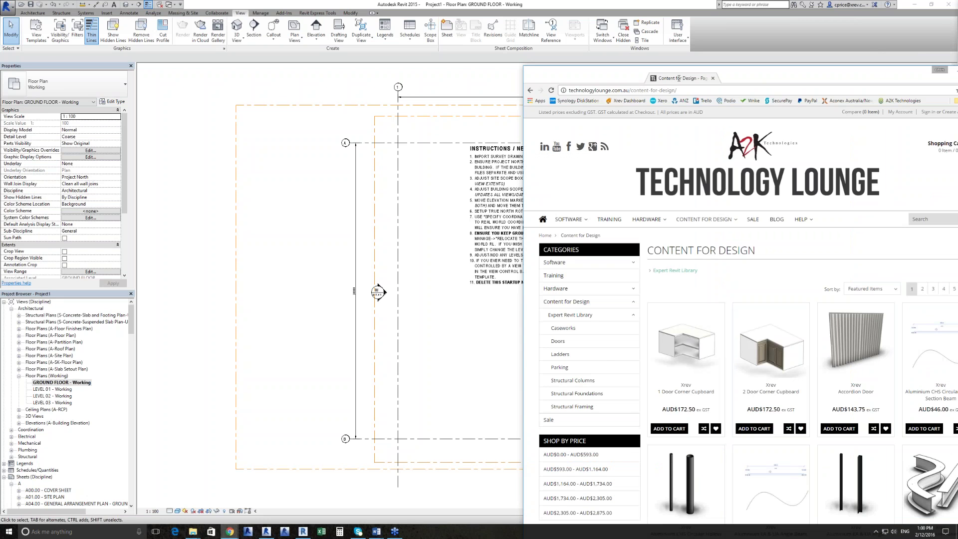
double_click(678, 79)
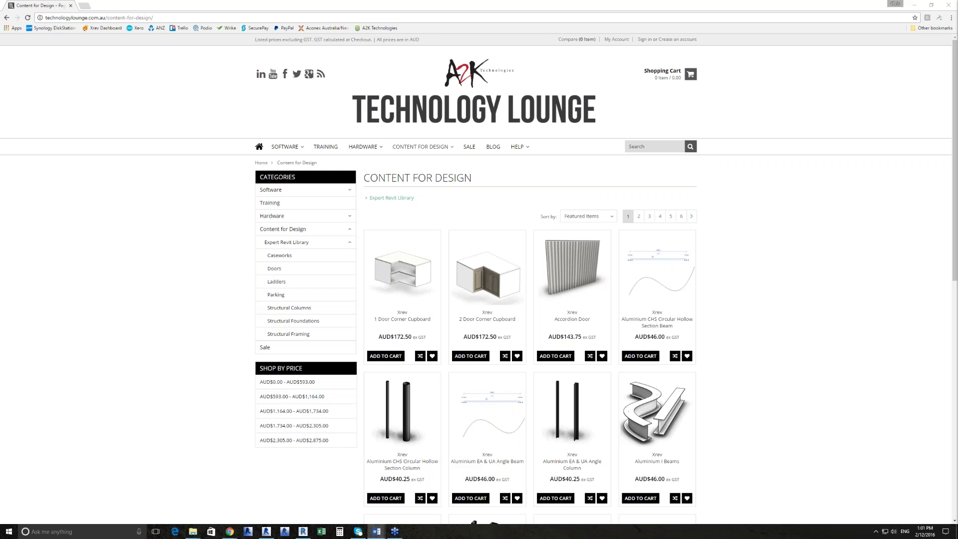
left_click(914, 6)
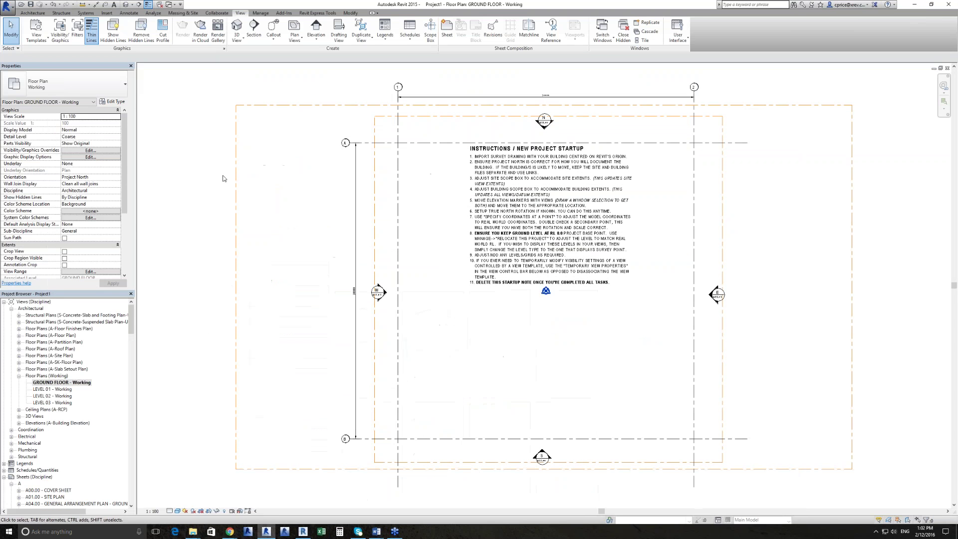
Switch to the Revit 2017 session, bring up the Xrev-Generic Content-All Doors.rvt model, and examine its South elevation
left_click(301, 532)
left_click(169, 5)
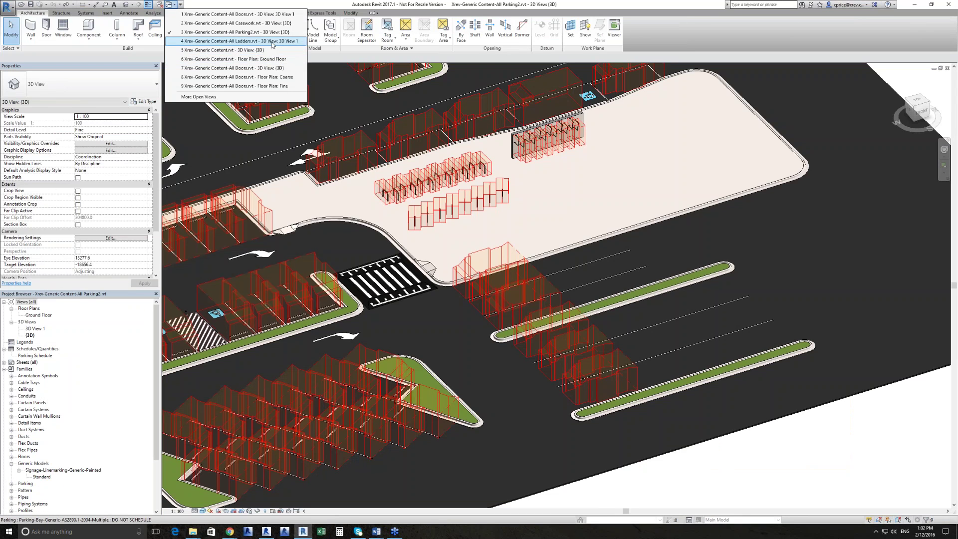
left_click(280, 68)
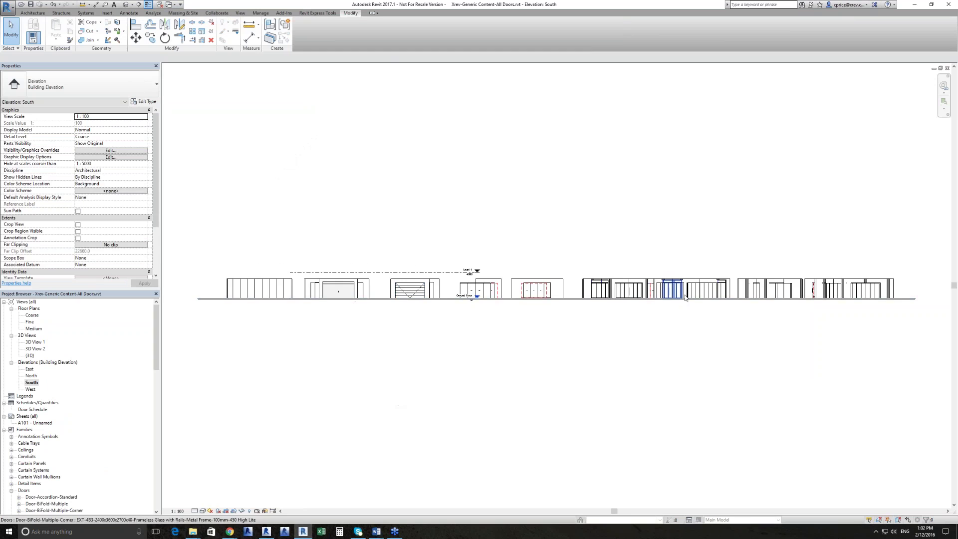
scroll(671, 288, "up", 2)
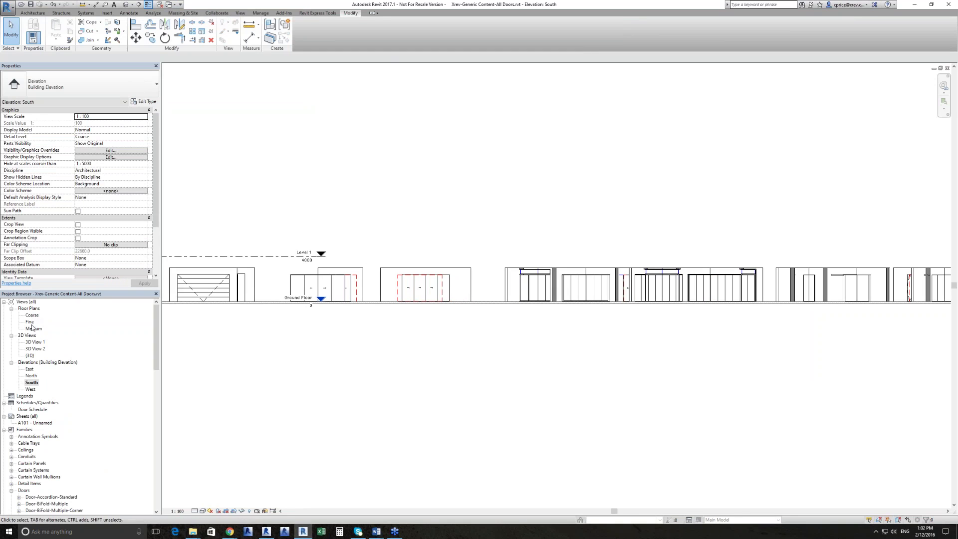
In the Fine floor plan, cut a building section just below the first row of doors, spanning Cavity Slider to Pivot Single
double_click(30, 322)
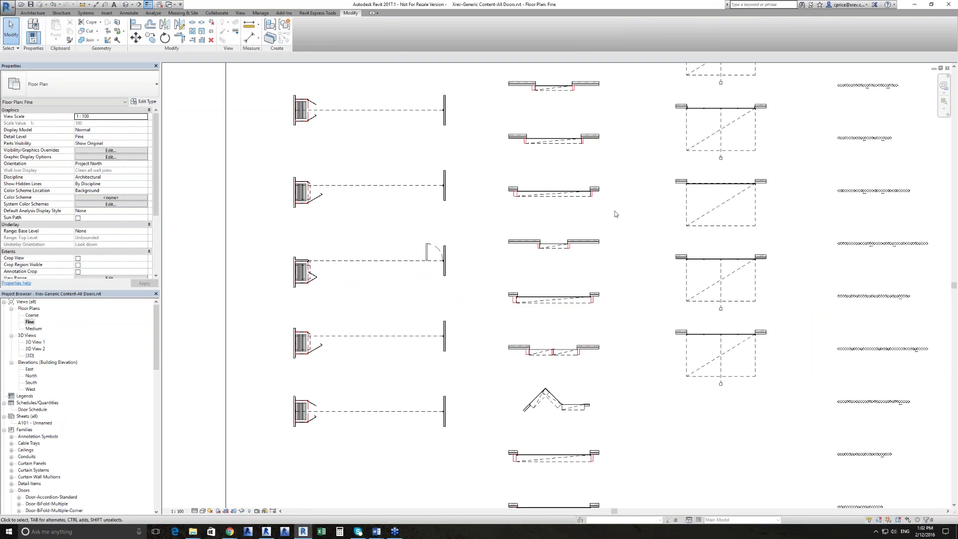
middle_click_drag(562, 256, 270, 489)
scroll(269, 489, "down", 7)
scroll(619, 330, "up", 1)
scroll(686, 267, "up", 1)
left_click(240, 13)
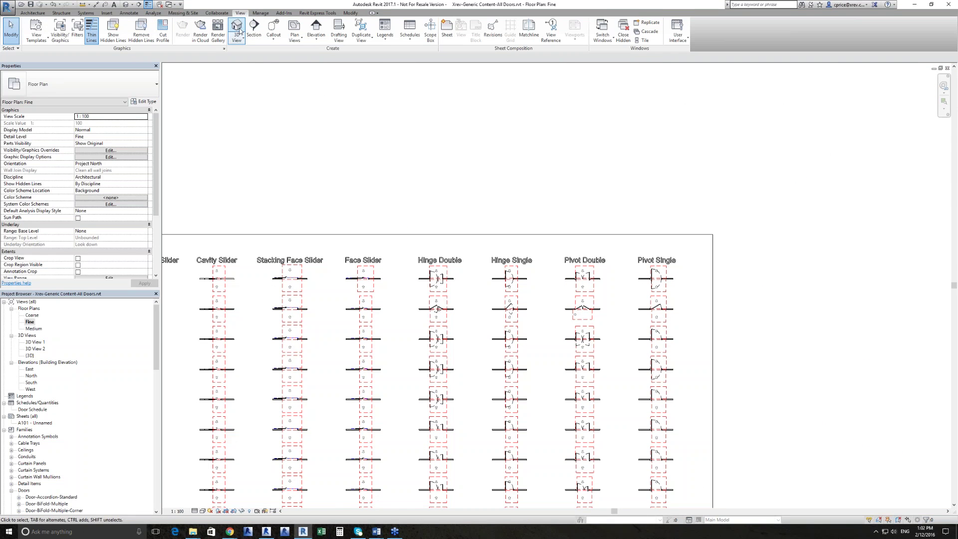
left_click(254, 30)
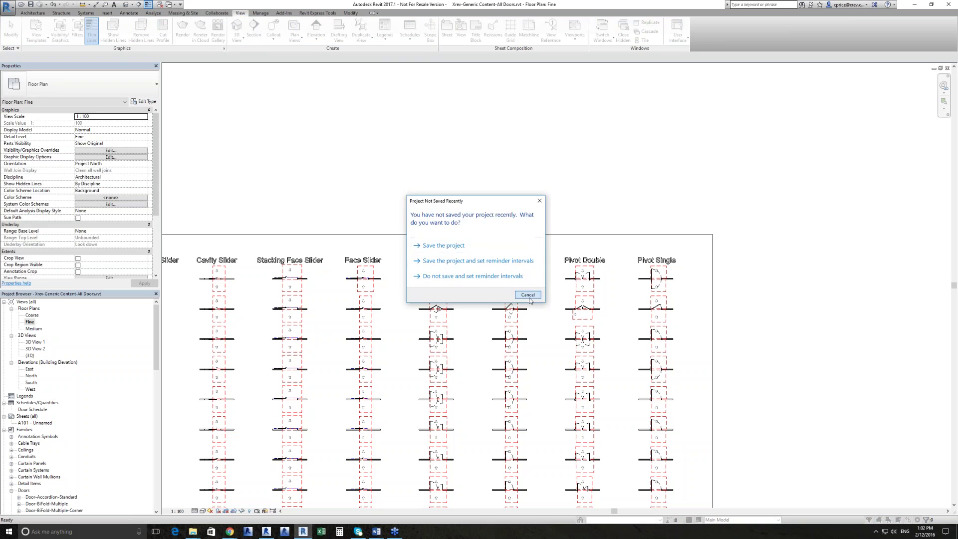
left_click(526, 293)
left_click(186, 292)
left_click(739, 291)
key("Escape")
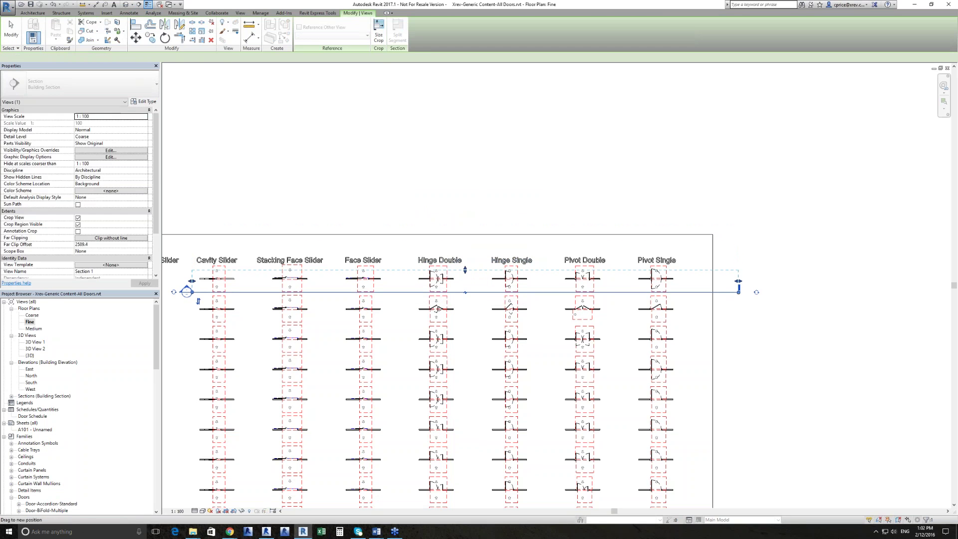
Open the new door section, set its detail level to Fine, and inspect the doors before fitting the whole section in view
double_click(279, 288)
scroll(294, 309, "up", 2)
middle_click_drag(295, 309, 299, 315)
scroll(299, 315, "up", 2)
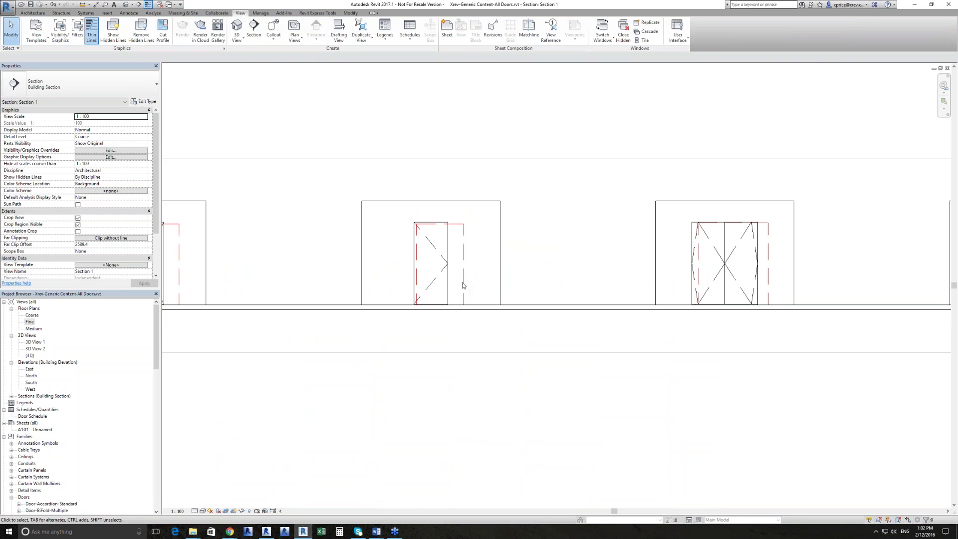
left_click(202, 510)
left_click(202, 502)
scroll(415, 300, "up", 3)
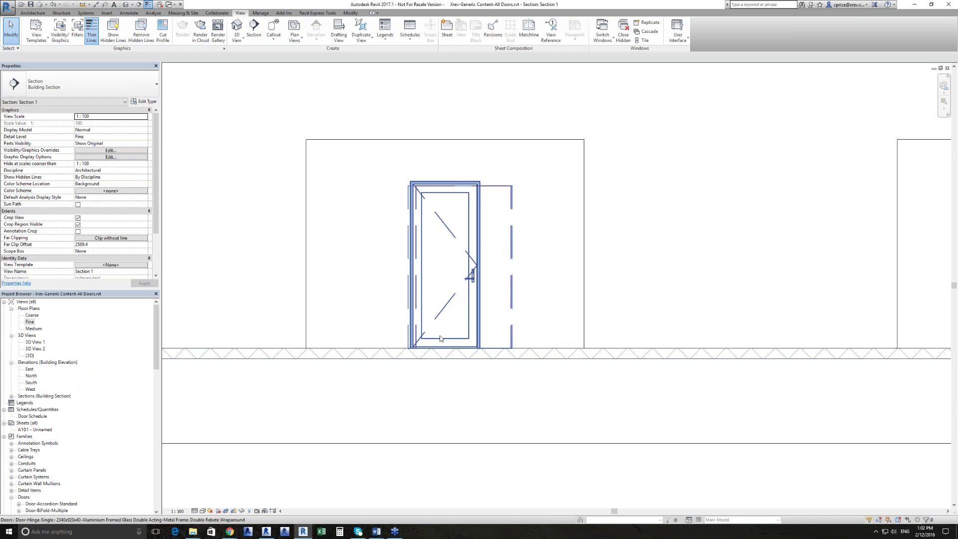
scroll(441, 335, "down", 3)
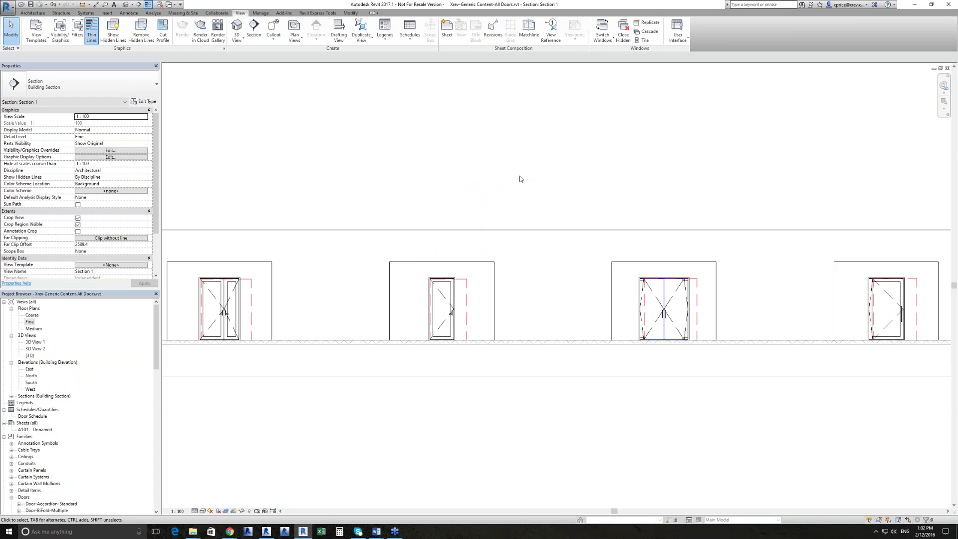
key("z")
key("f")
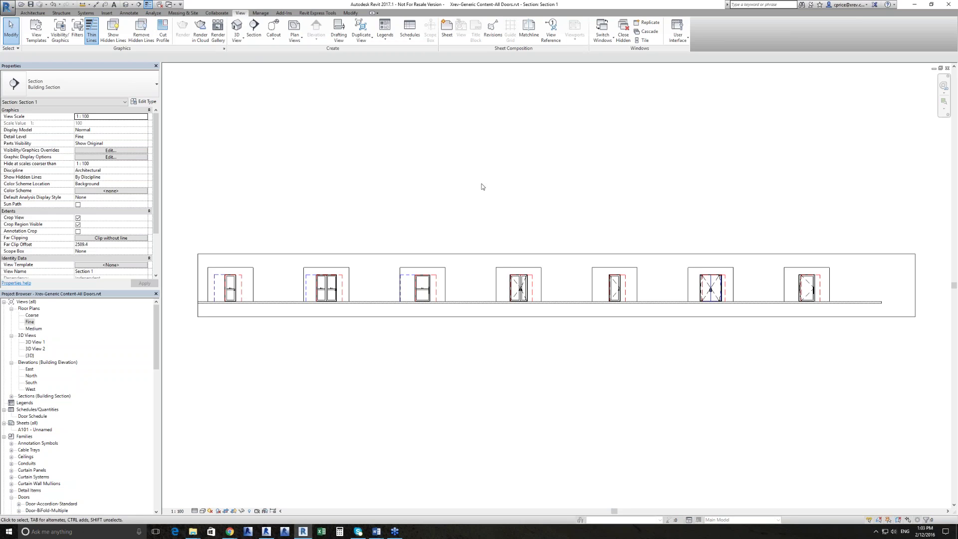
In 3D View 1 of the doors model, review the type properties of a vision-panel operable wall door and cancel without changes
left_click(173, 6)
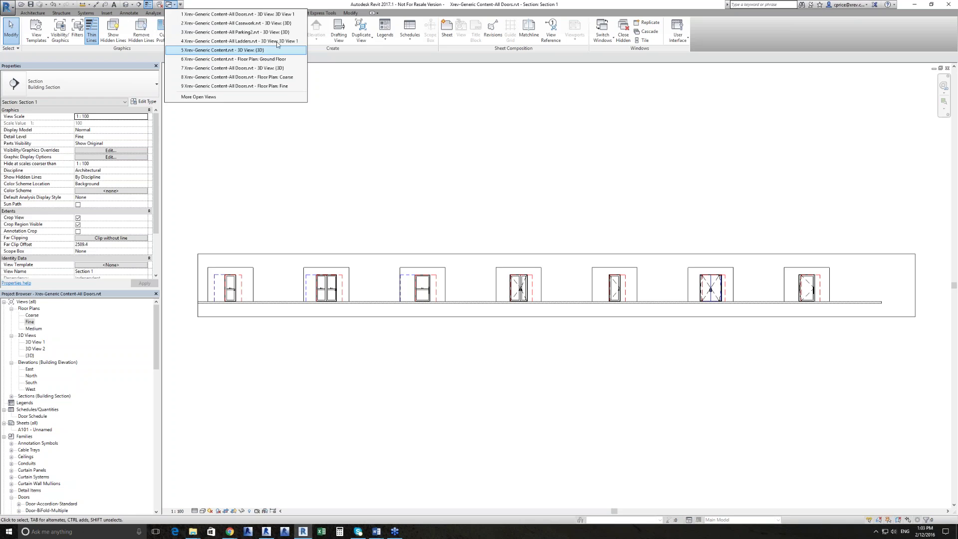
left_click(277, 15)
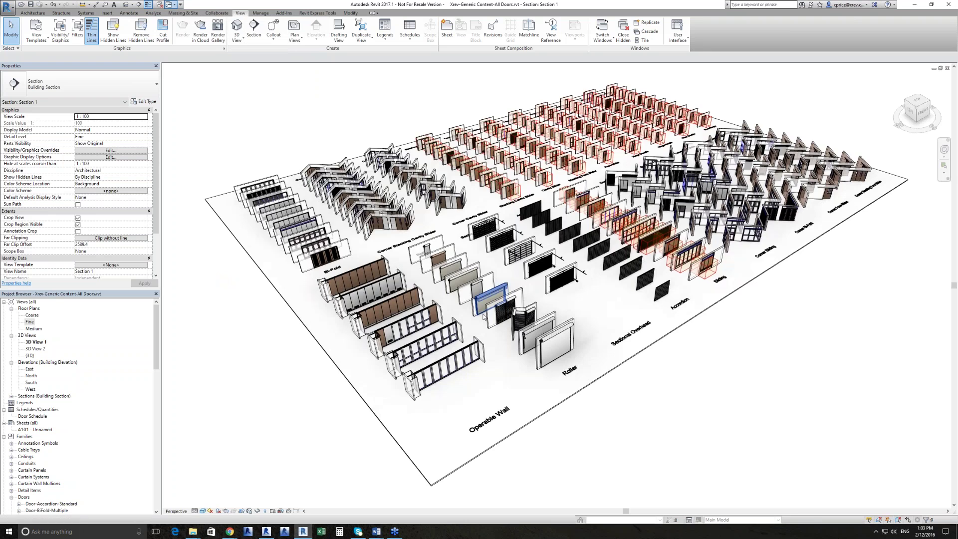
left_click(441, 337)
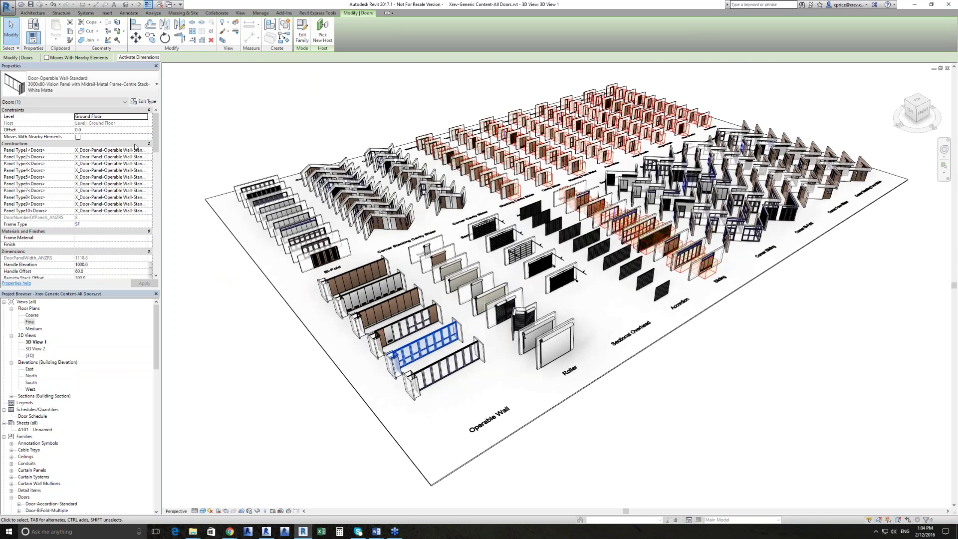
left_click(145, 101)
scroll(50, 202, "down", 10)
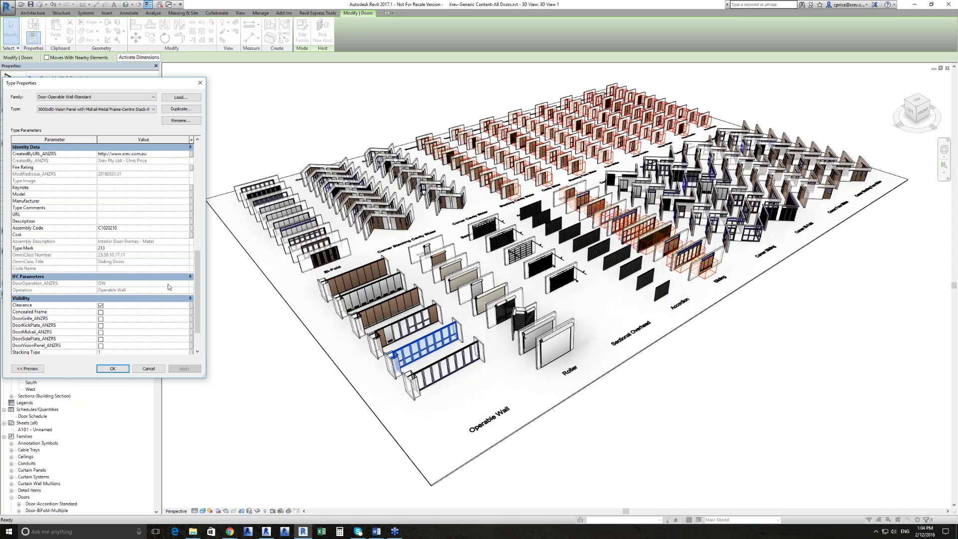
left_click(157, 370)
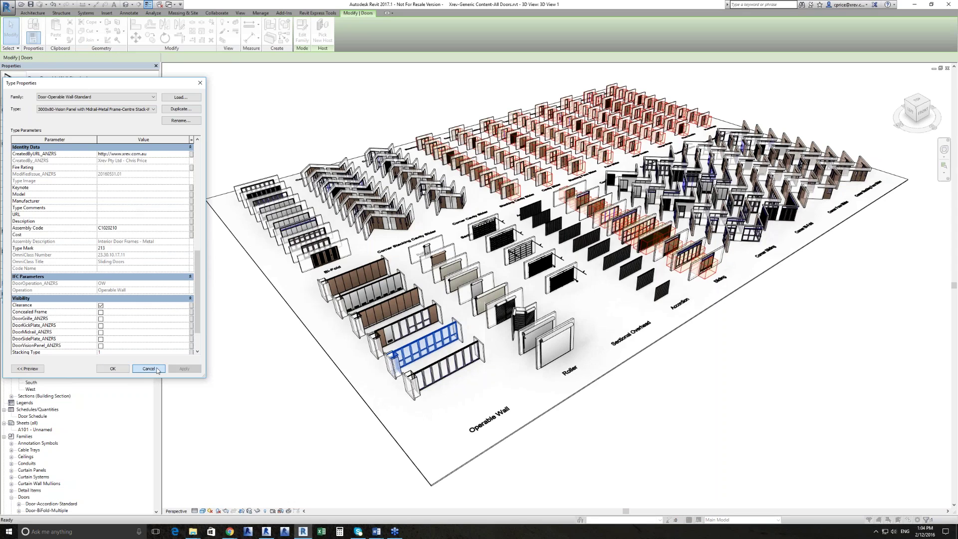
left_click(691, 405)
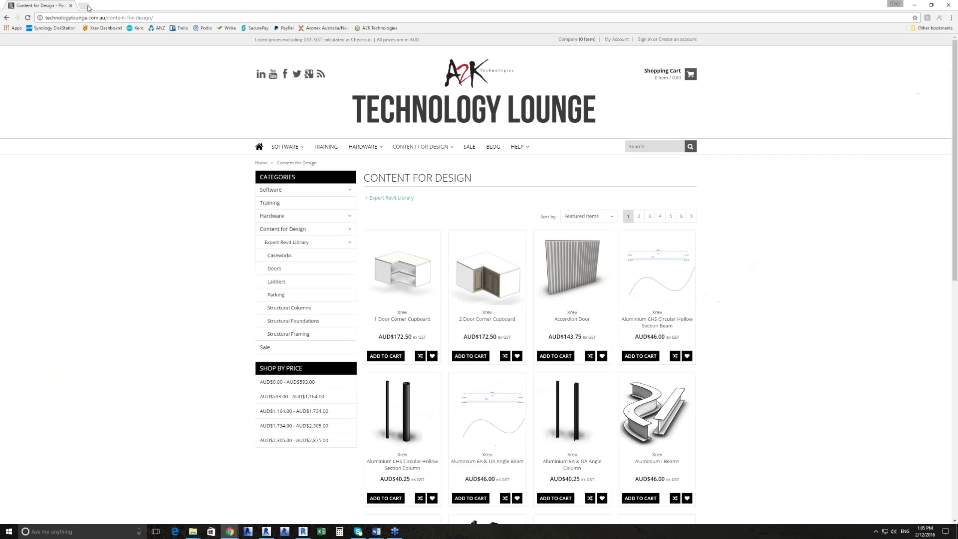
Open the Xrev Generic Content Collaboration Space Trello board in a new Chrome tab, review its content suites, and return to Revit
left_click(90, 8)
type("generic")
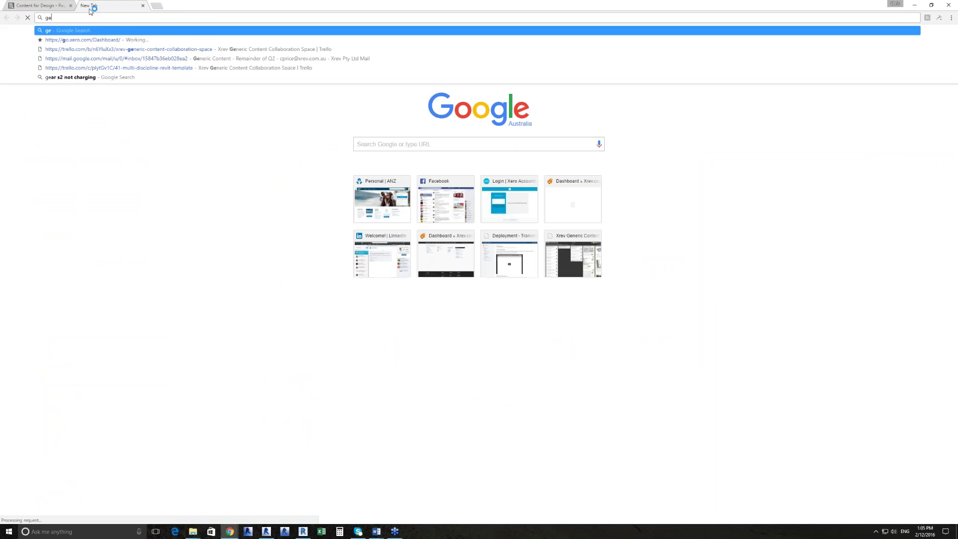
key("Down")
key("Return")
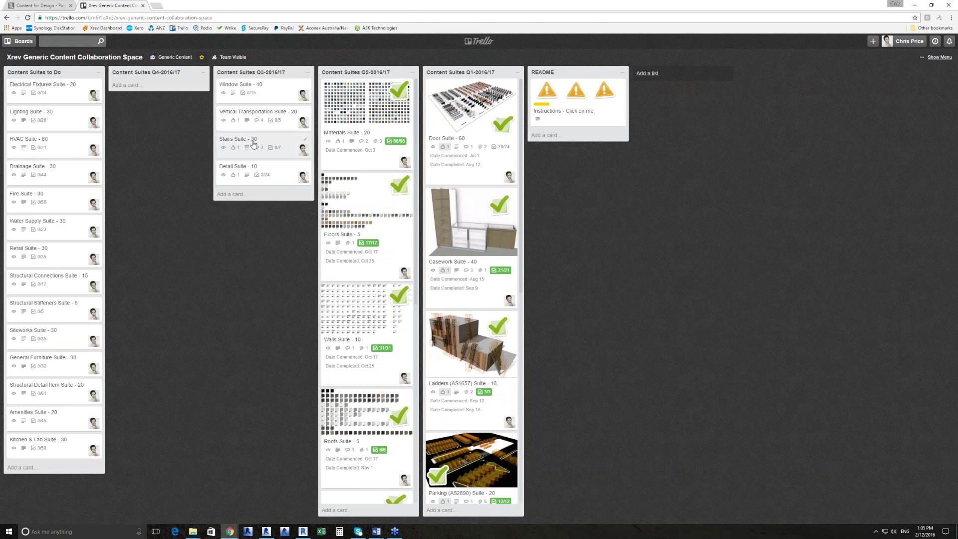
key("alt+Tab")
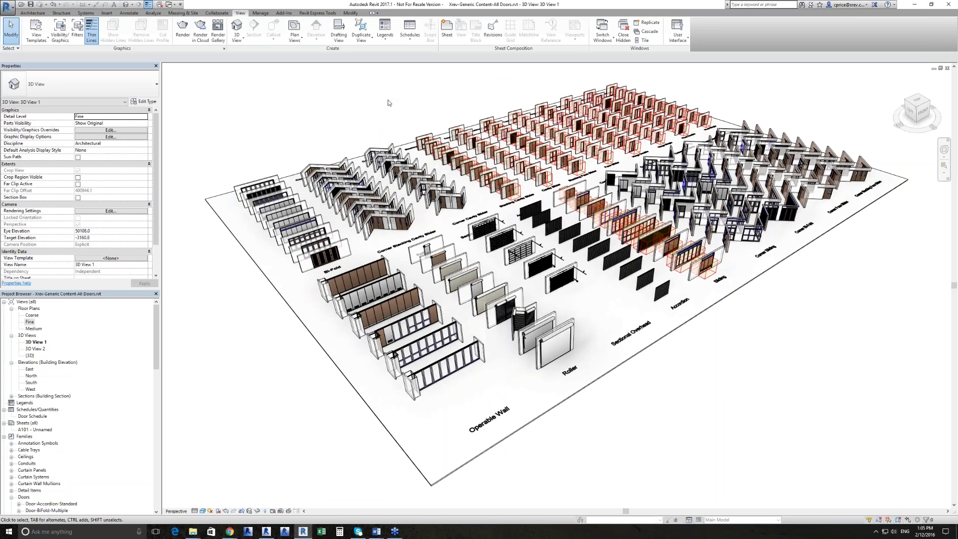